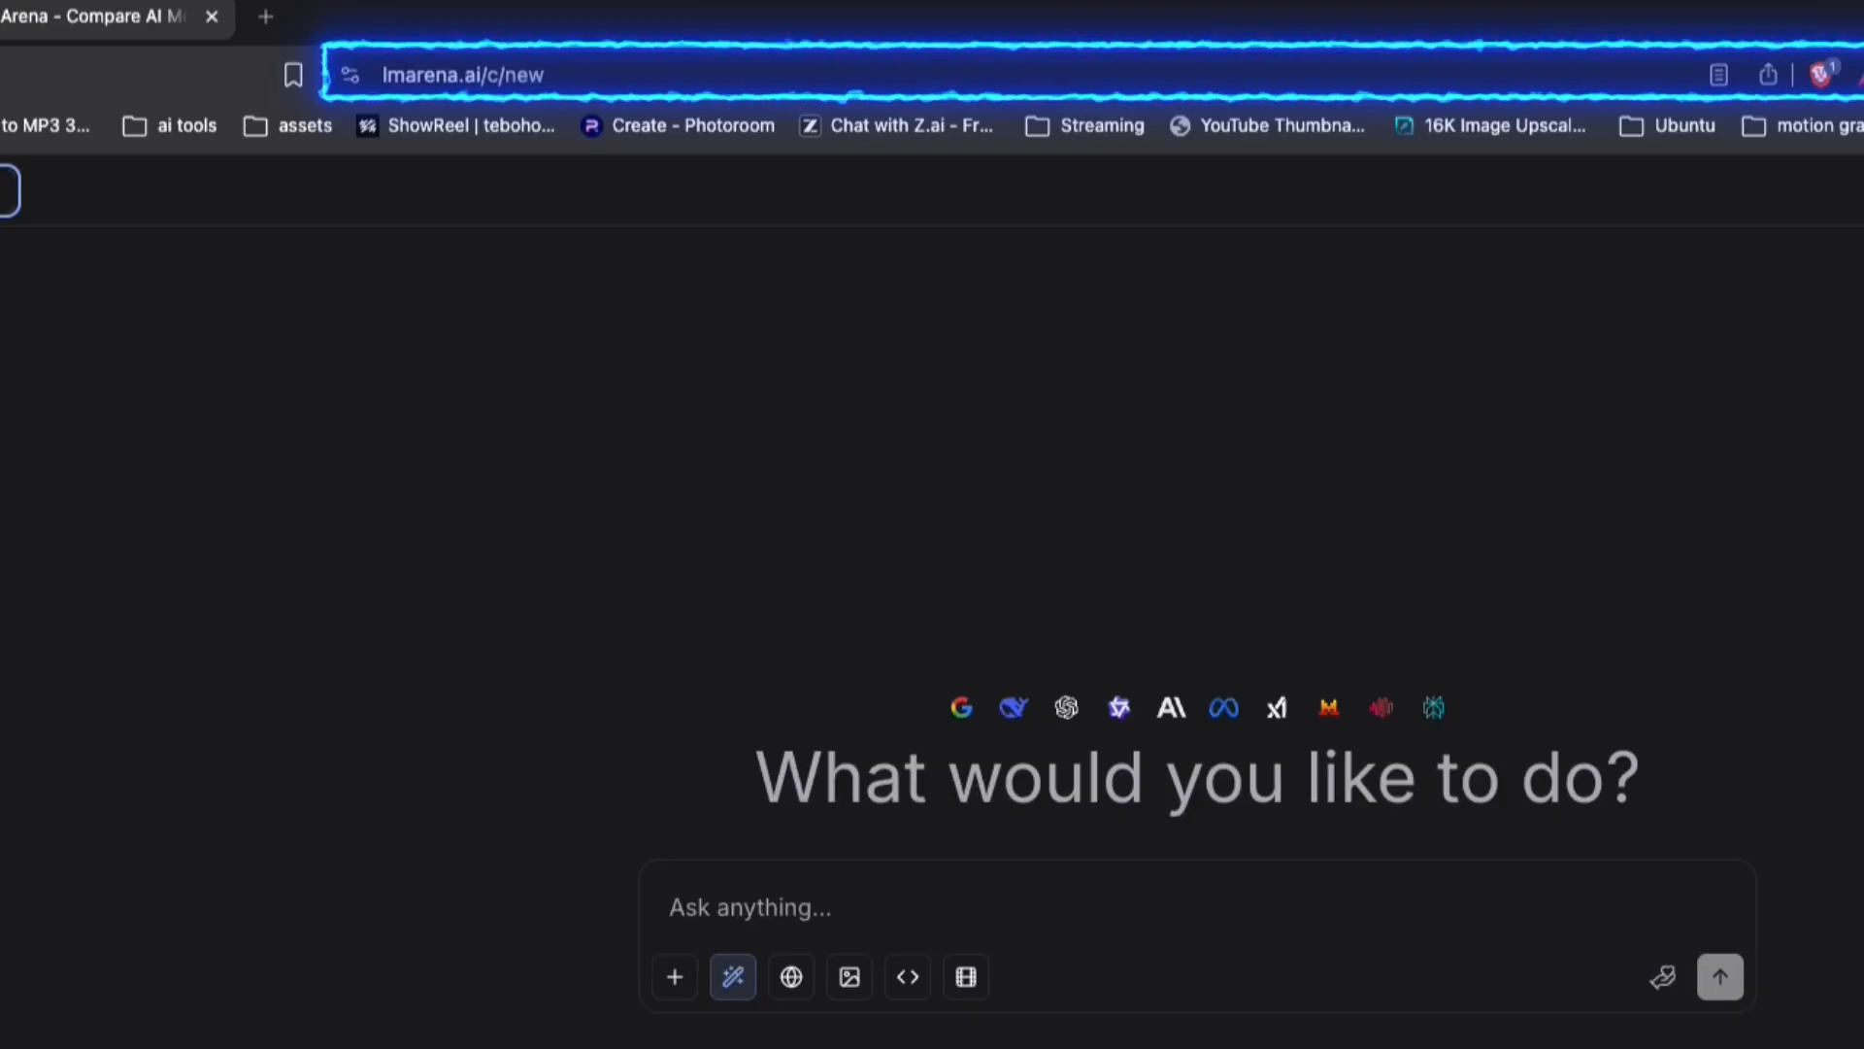
Step: Switch the chat mode to Direct Chat and choose the image model gemini-3-pro-image-preview (nano-banana-pro)
{"action": "left_click", "coordinate": [108, 155]}
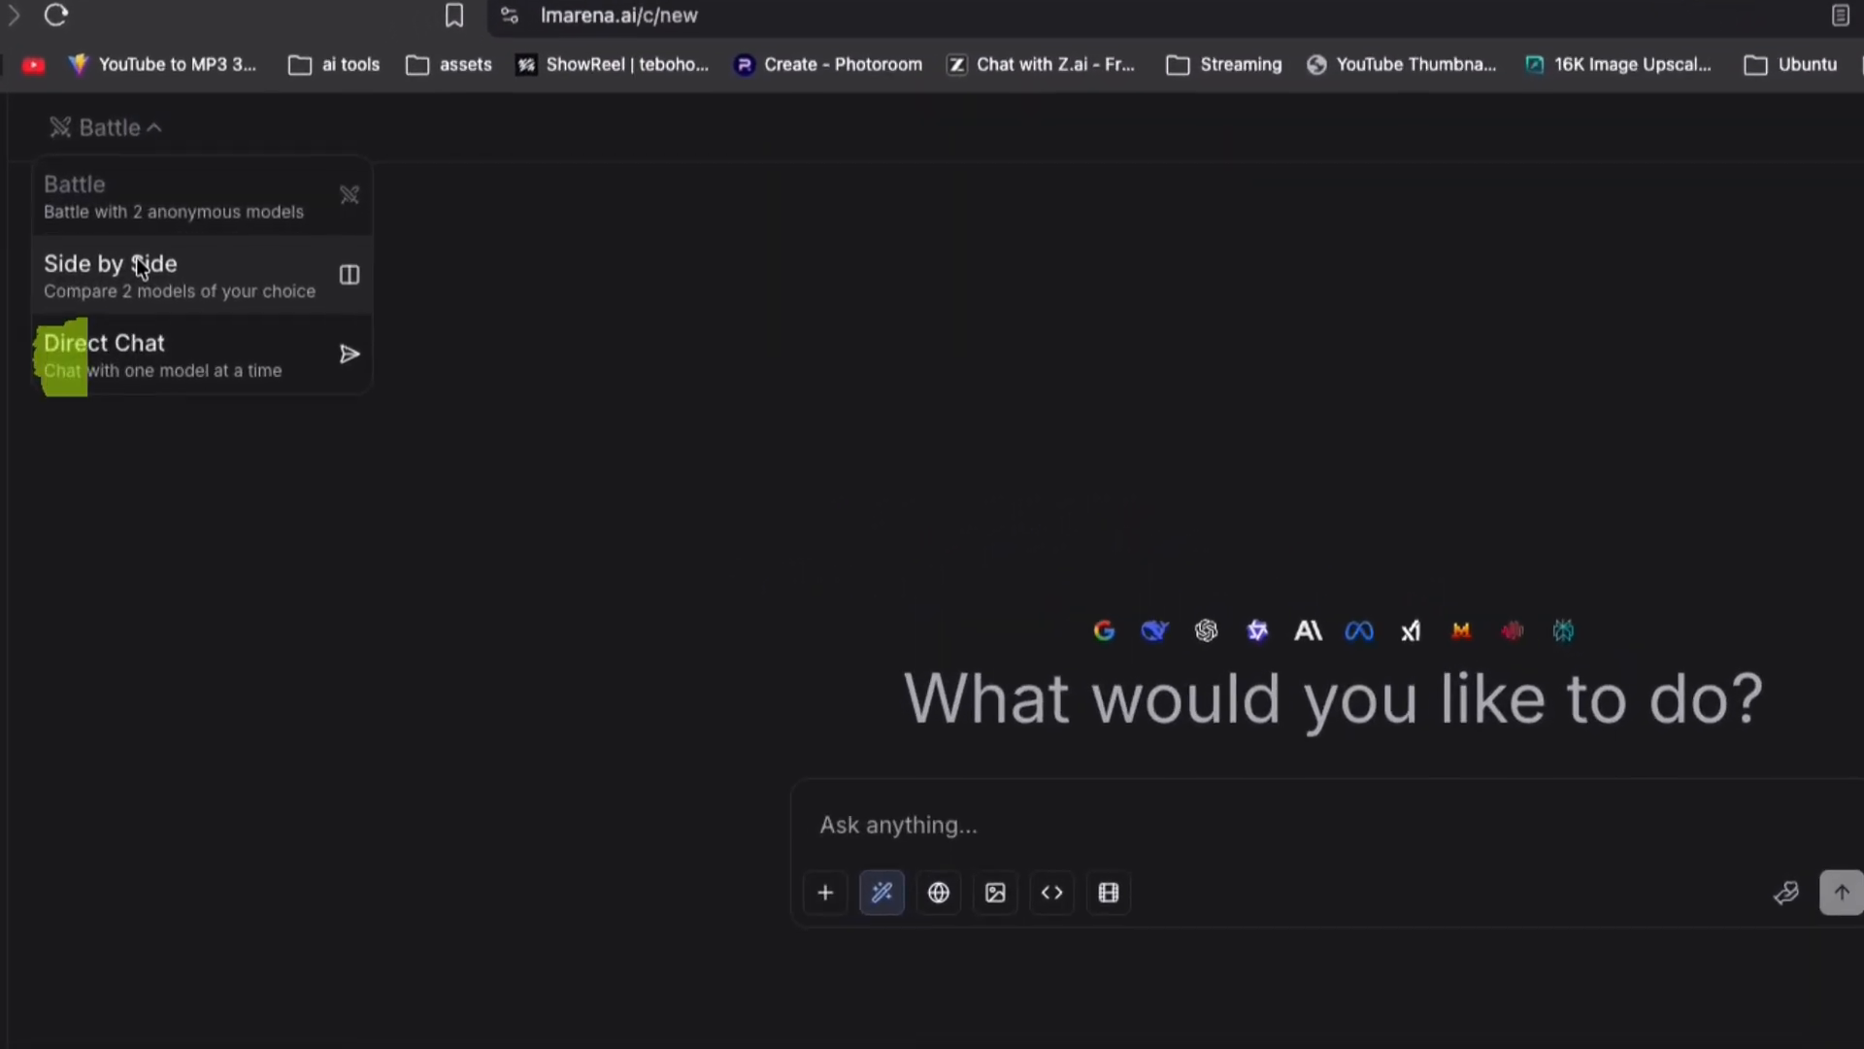
{"action": "left_click", "coordinate": [126, 311]}
{"action": "left_click", "coordinate": [416, 133]}
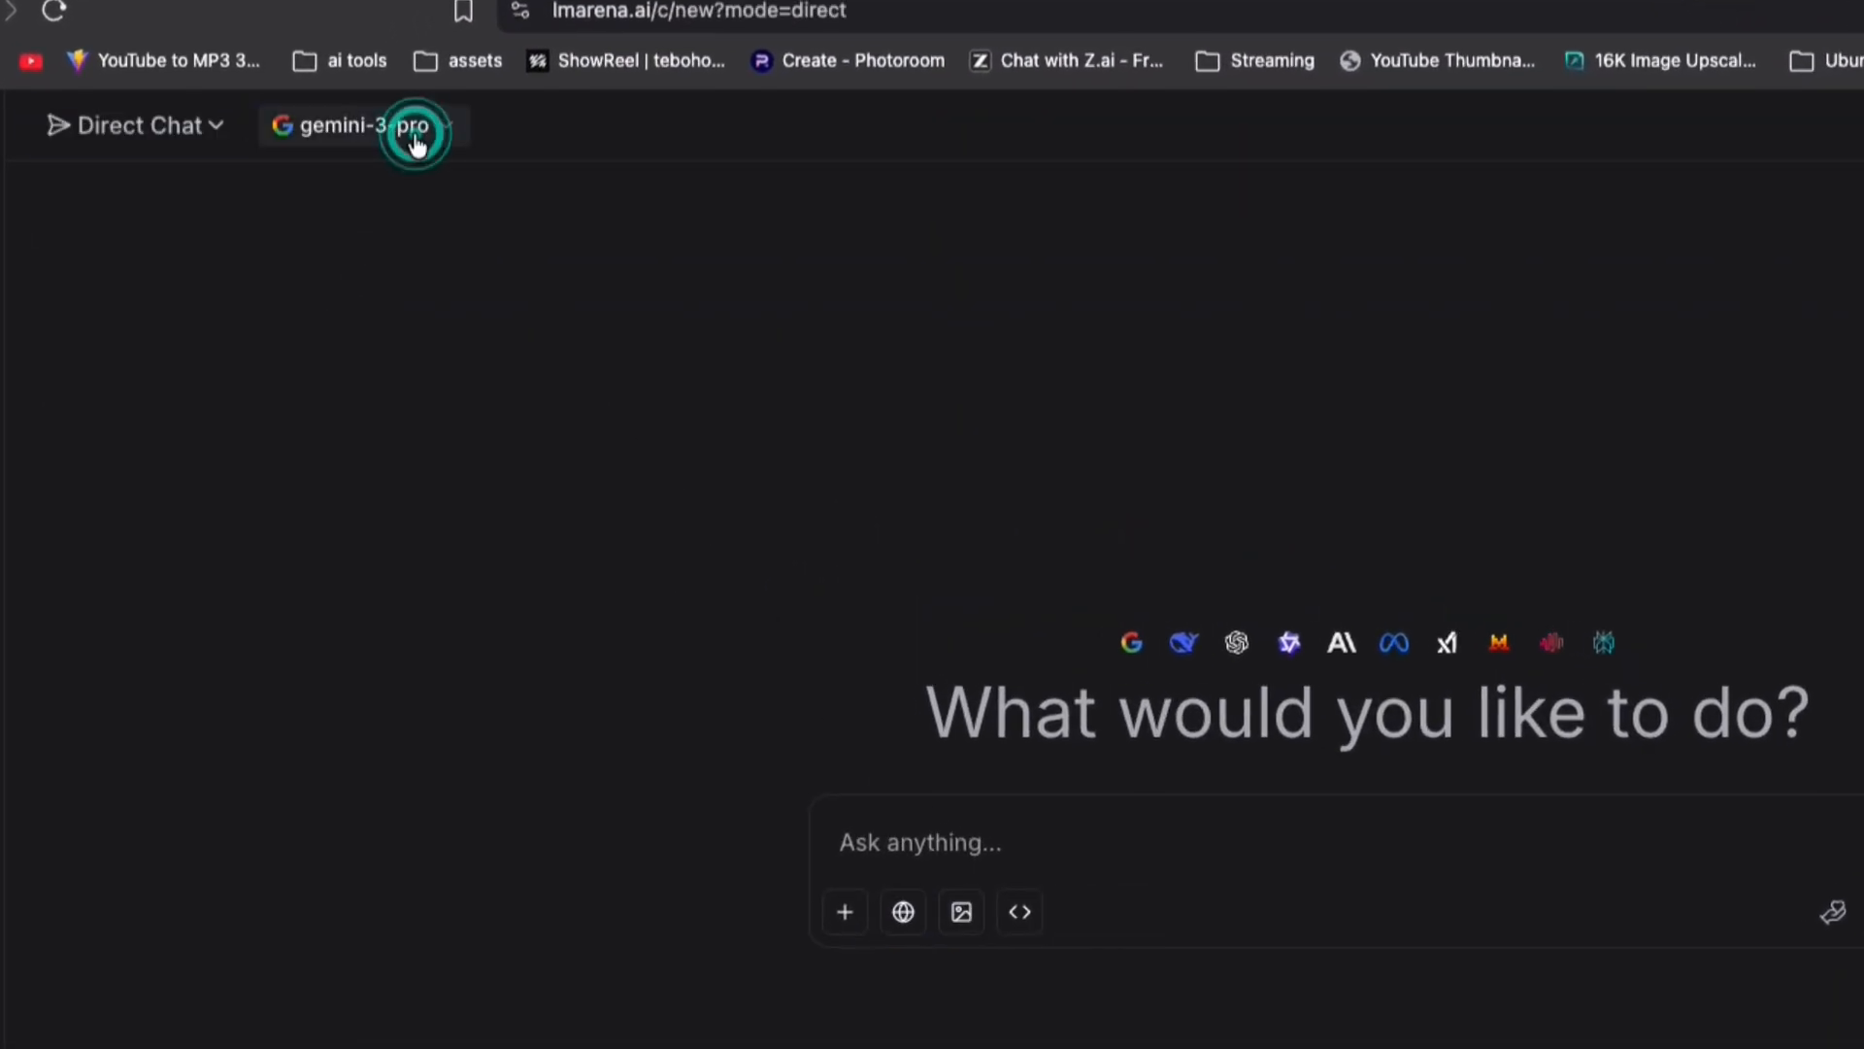
{"action": "left_click", "coordinate": [700, 283]}
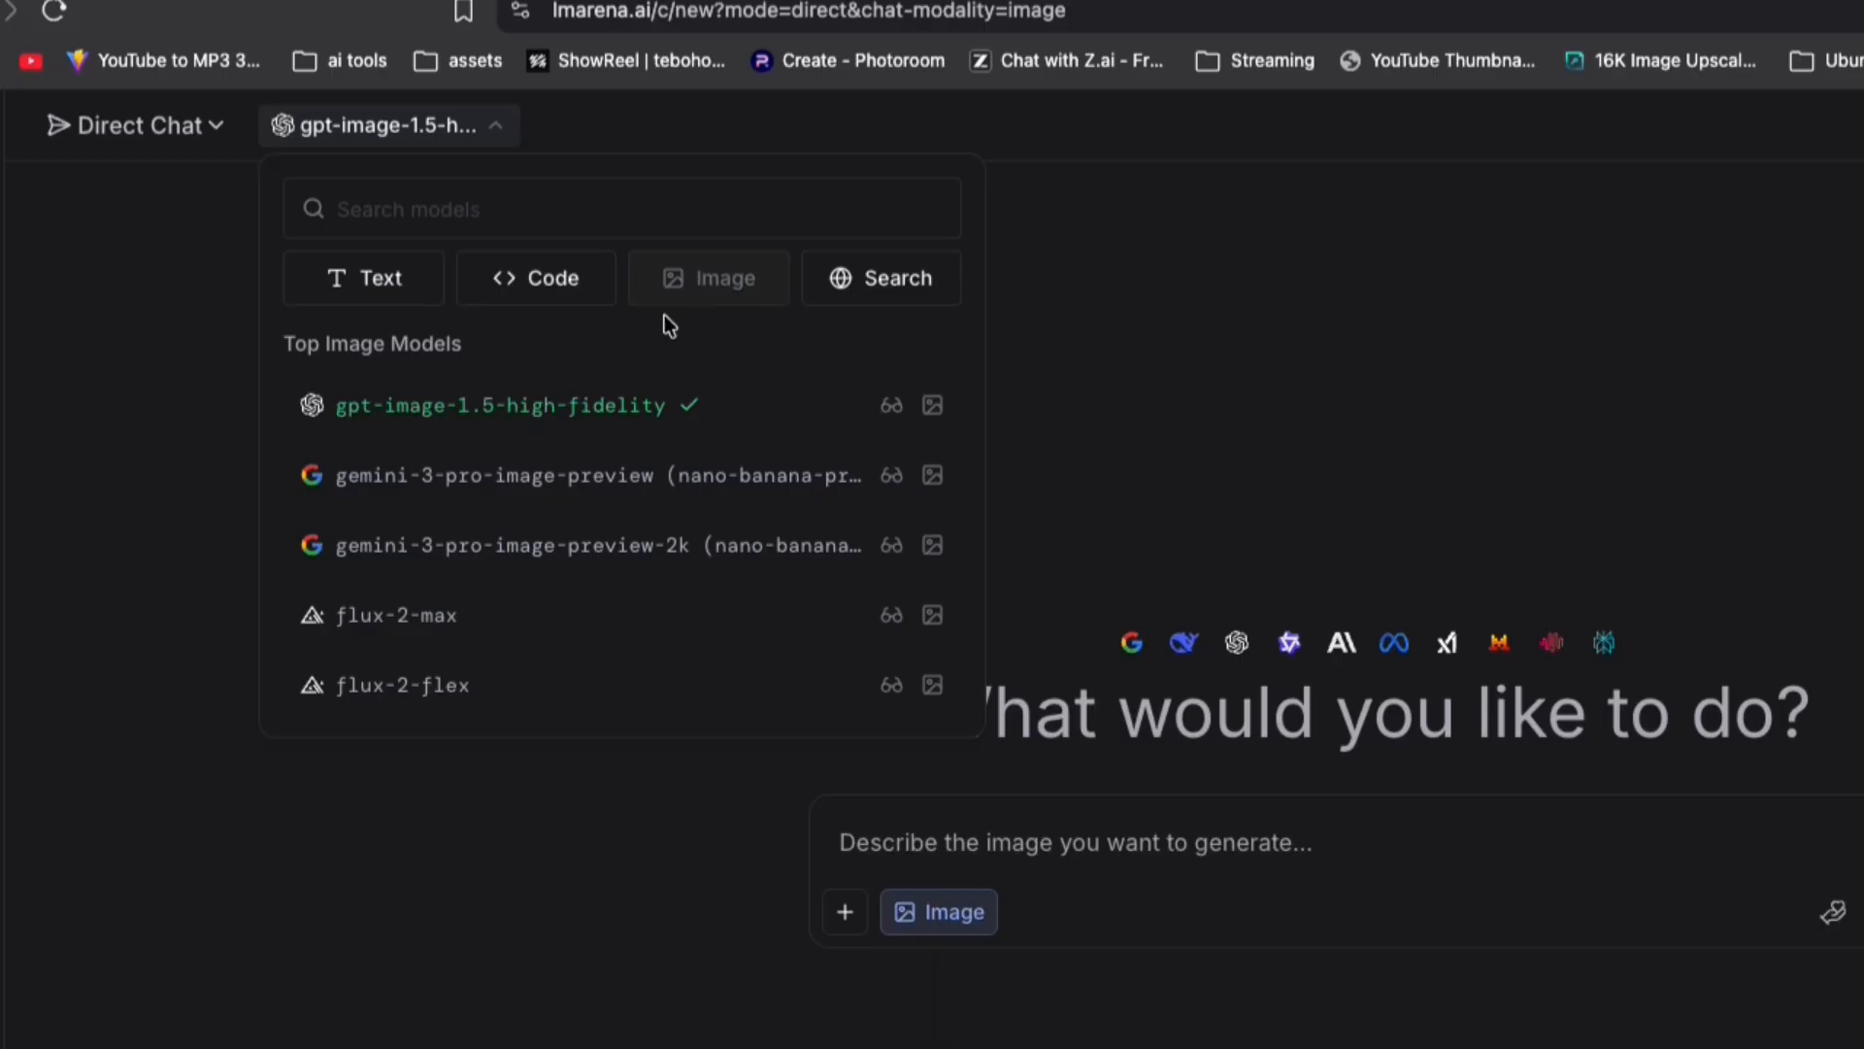
{"action": "left_click", "coordinate": [578, 478]}
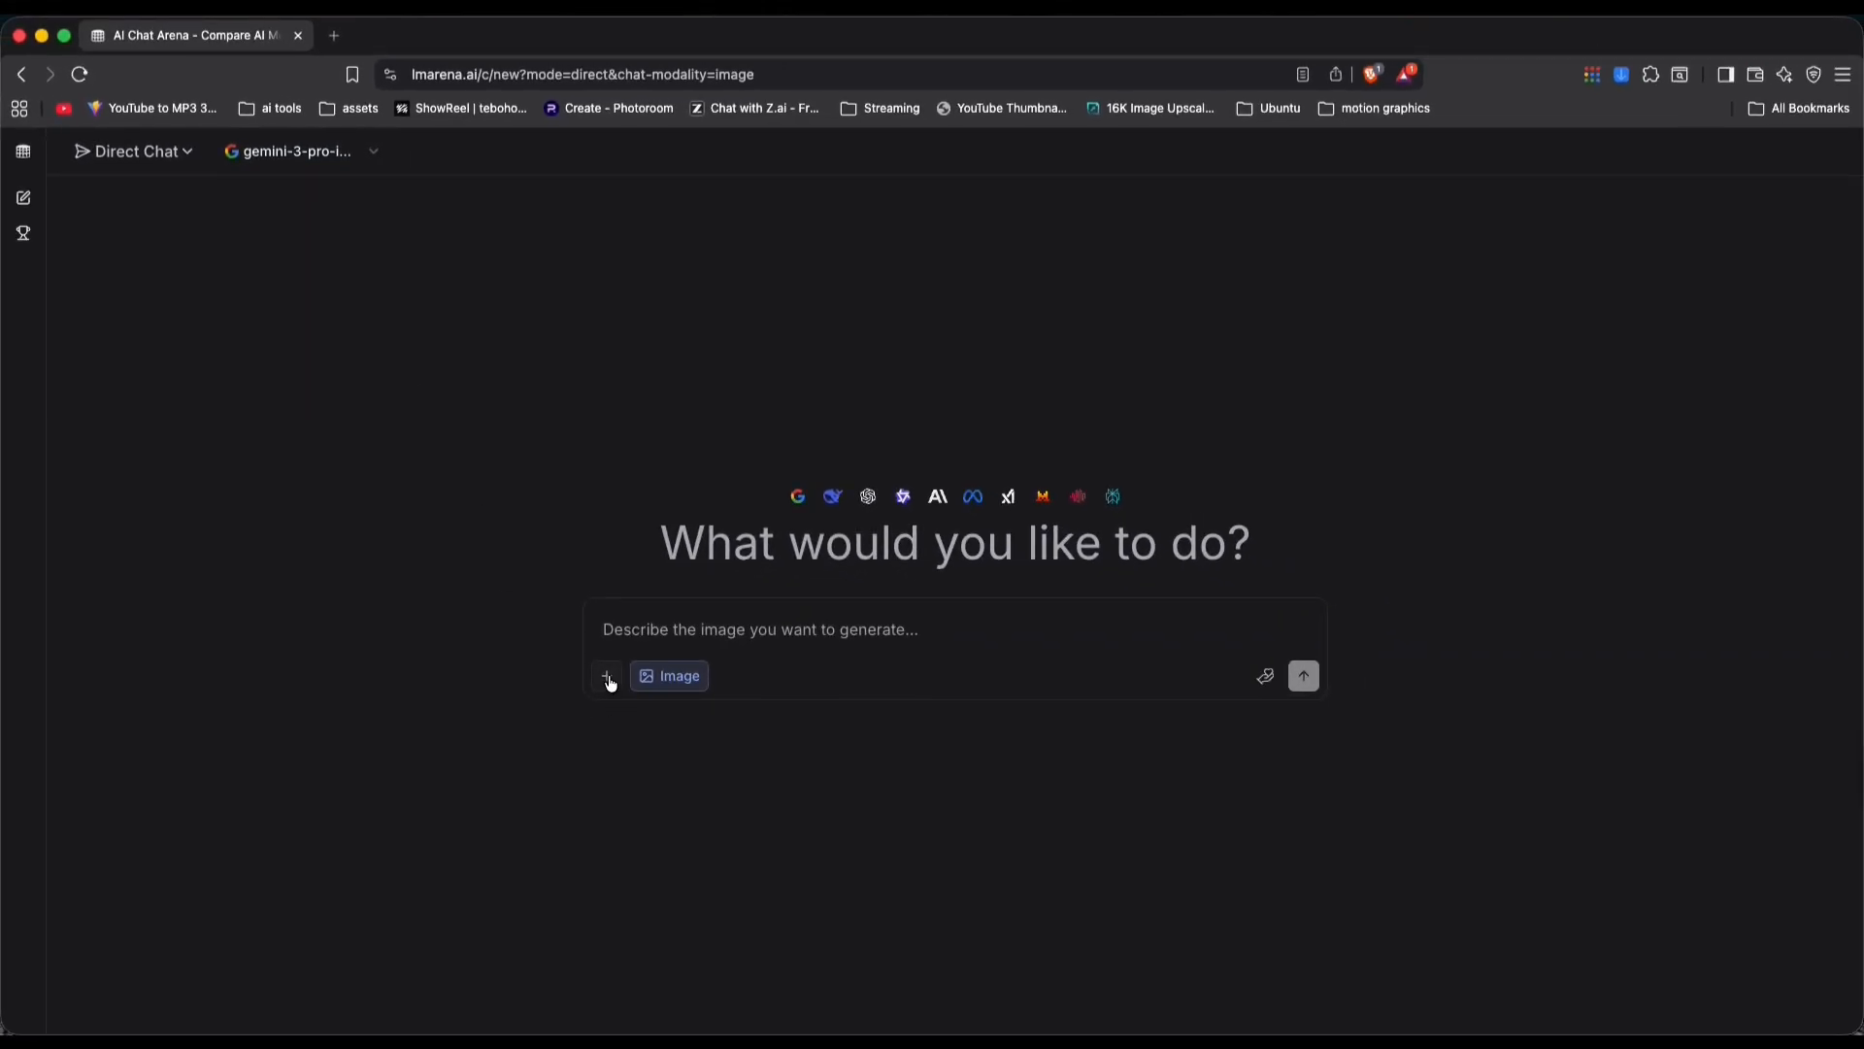
Step: Attach the gpt-image-1.5 suited-man portrait and generate a cinematic full-body image of him in black streetwear in a dark, wet alleyway at night
{"action": "left_click", "coordinate": [608, 678]}
{"action": "left_click", "coordinate": [515, 299]}
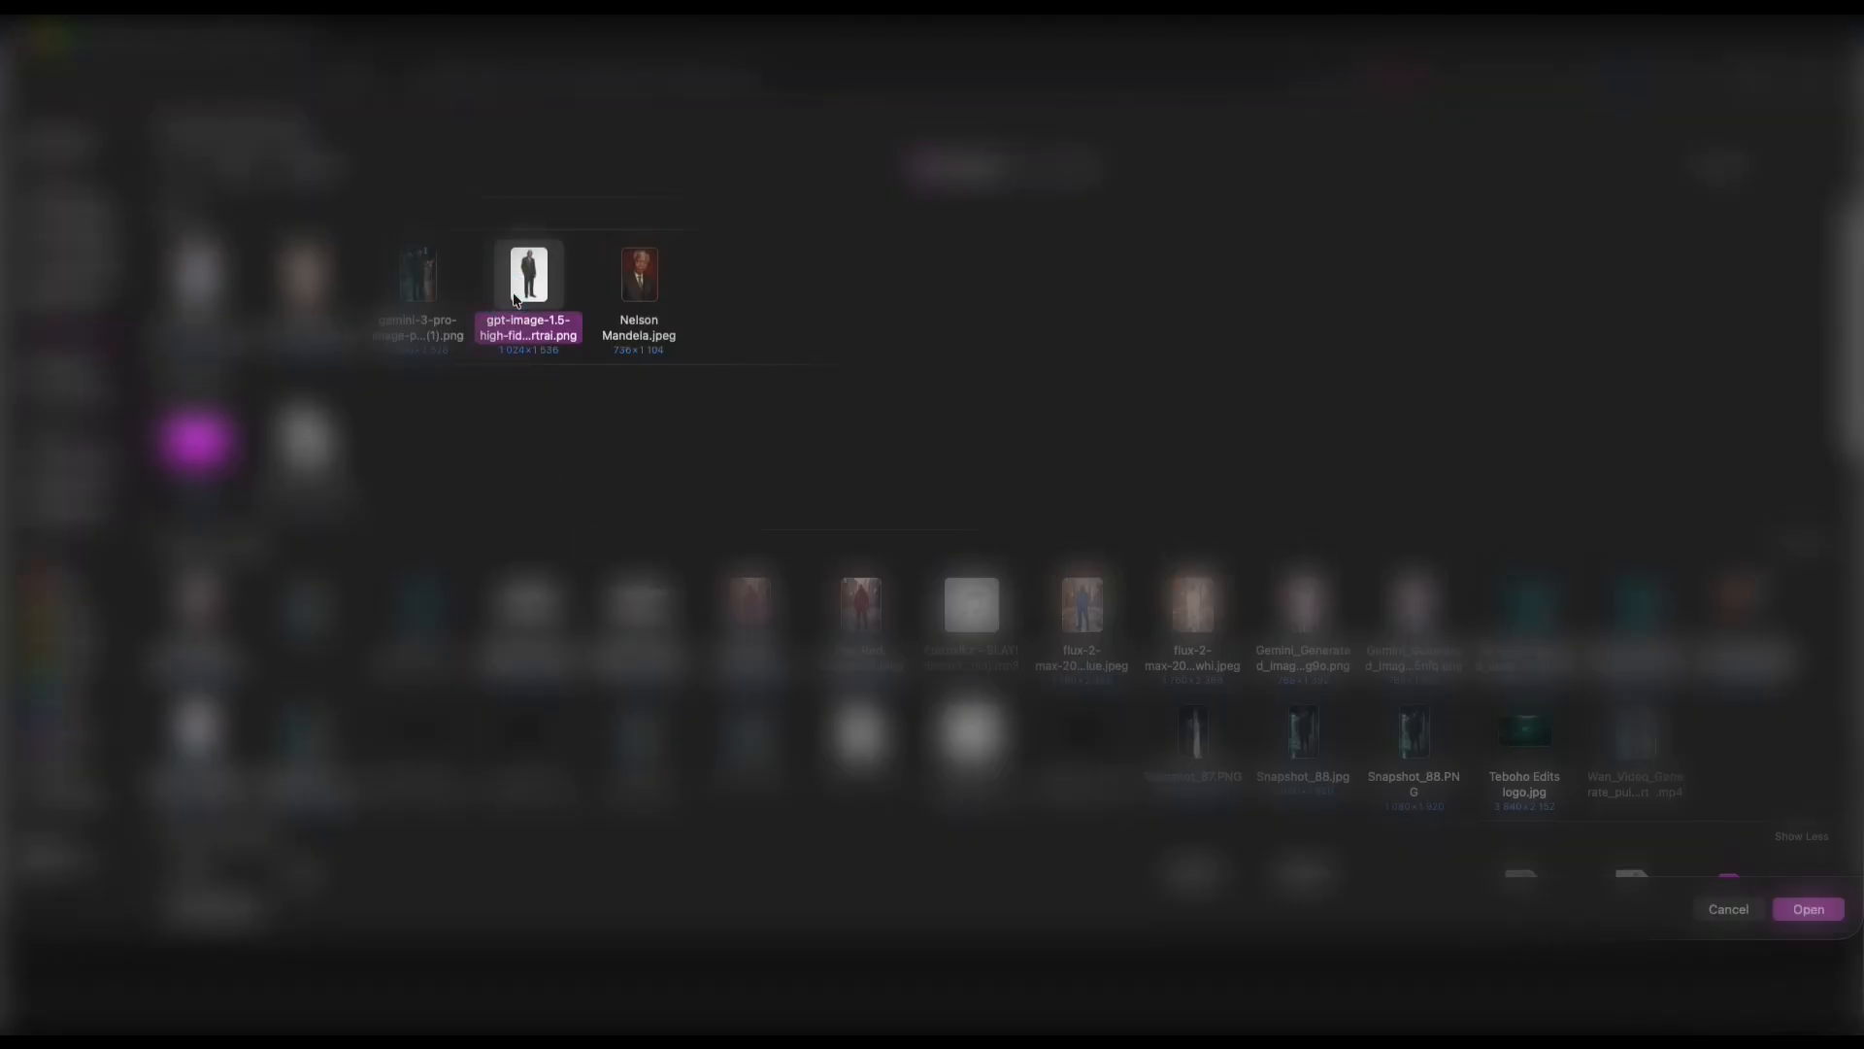
{"action": "left_click", "coordinate": [1808, 910]}
{"action": "left_click", "coordinate": [666, 657]}
{"action": "type", "text": "Cinematic full-body portrait of the man in the photo, wearing premium black streetwear including an oversized black hoodie and black techwear cargo pants. He is standing in a dark, wet urban alleyway at night with hands in his pockets. Moody 'Teal and Orange' lighting, steam rising from the ground, ultra-realistic, 8k resolution, dramatic shadows, highly detailed fabric textures"}
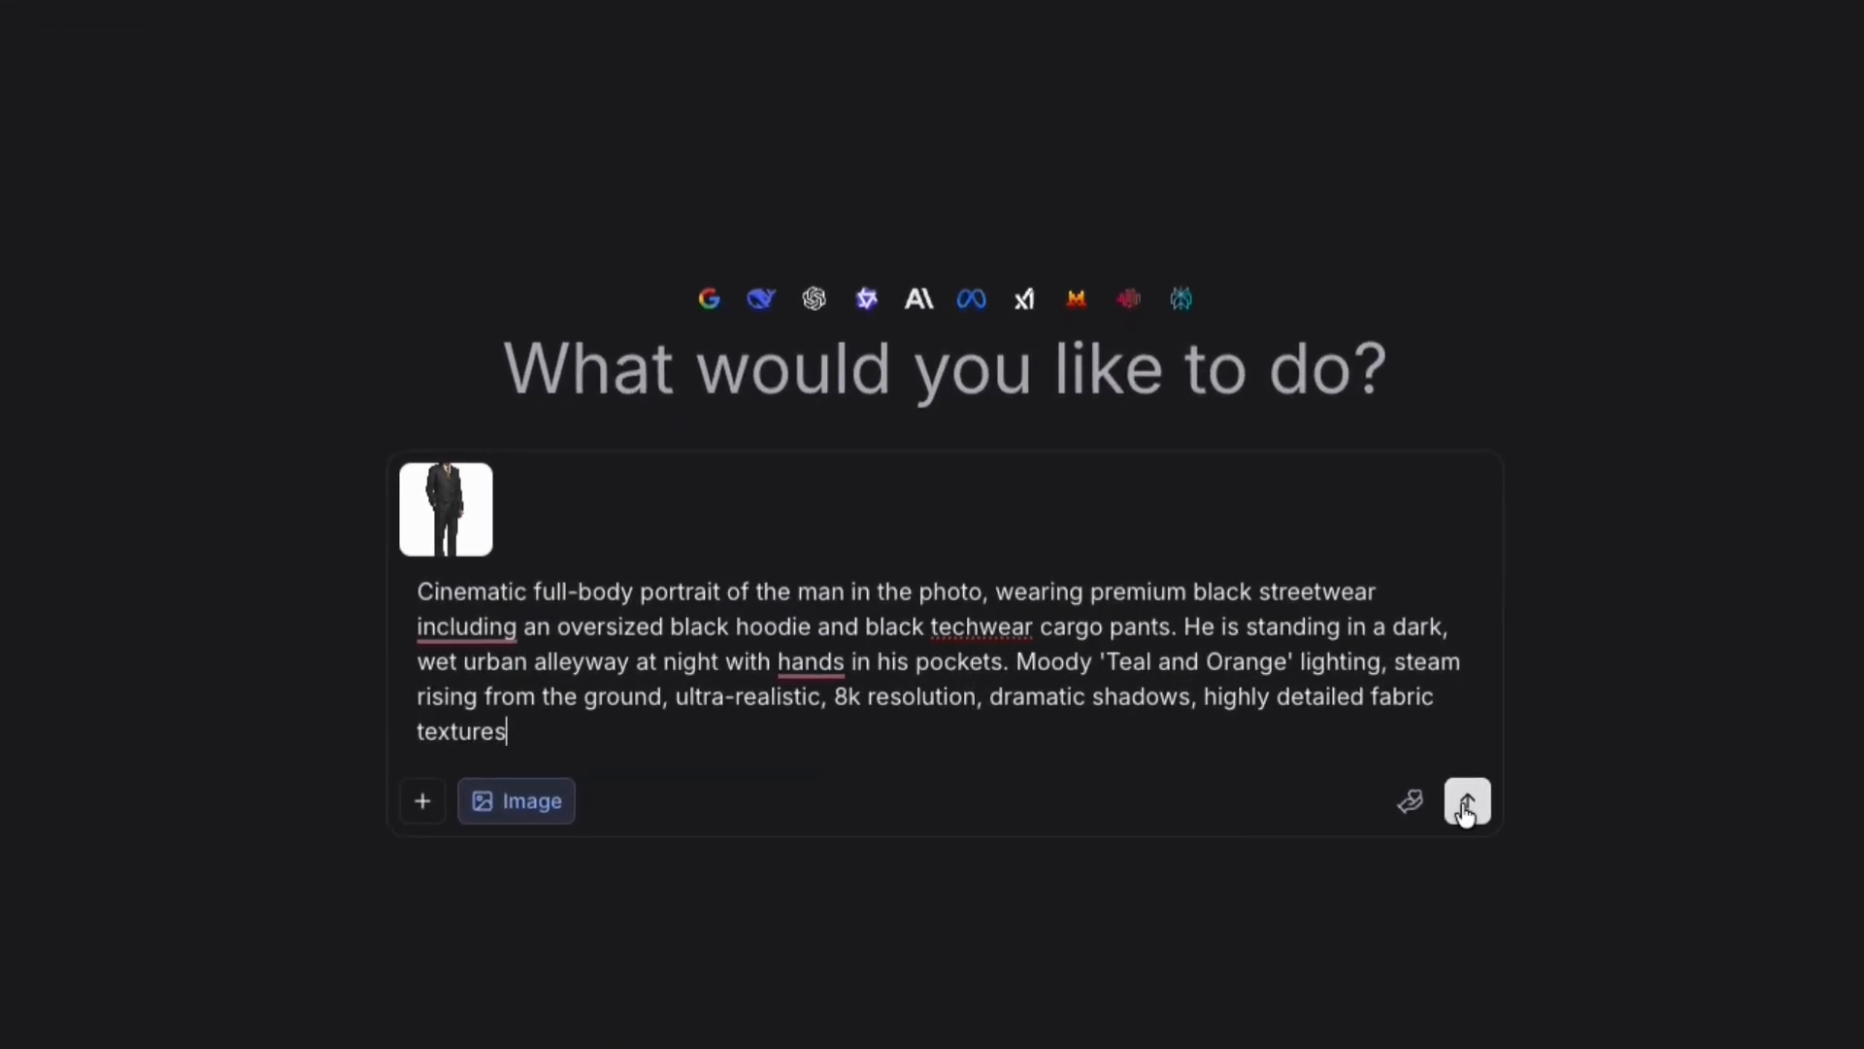
{"action": "left_click", "coordinate": [1467, 804]}
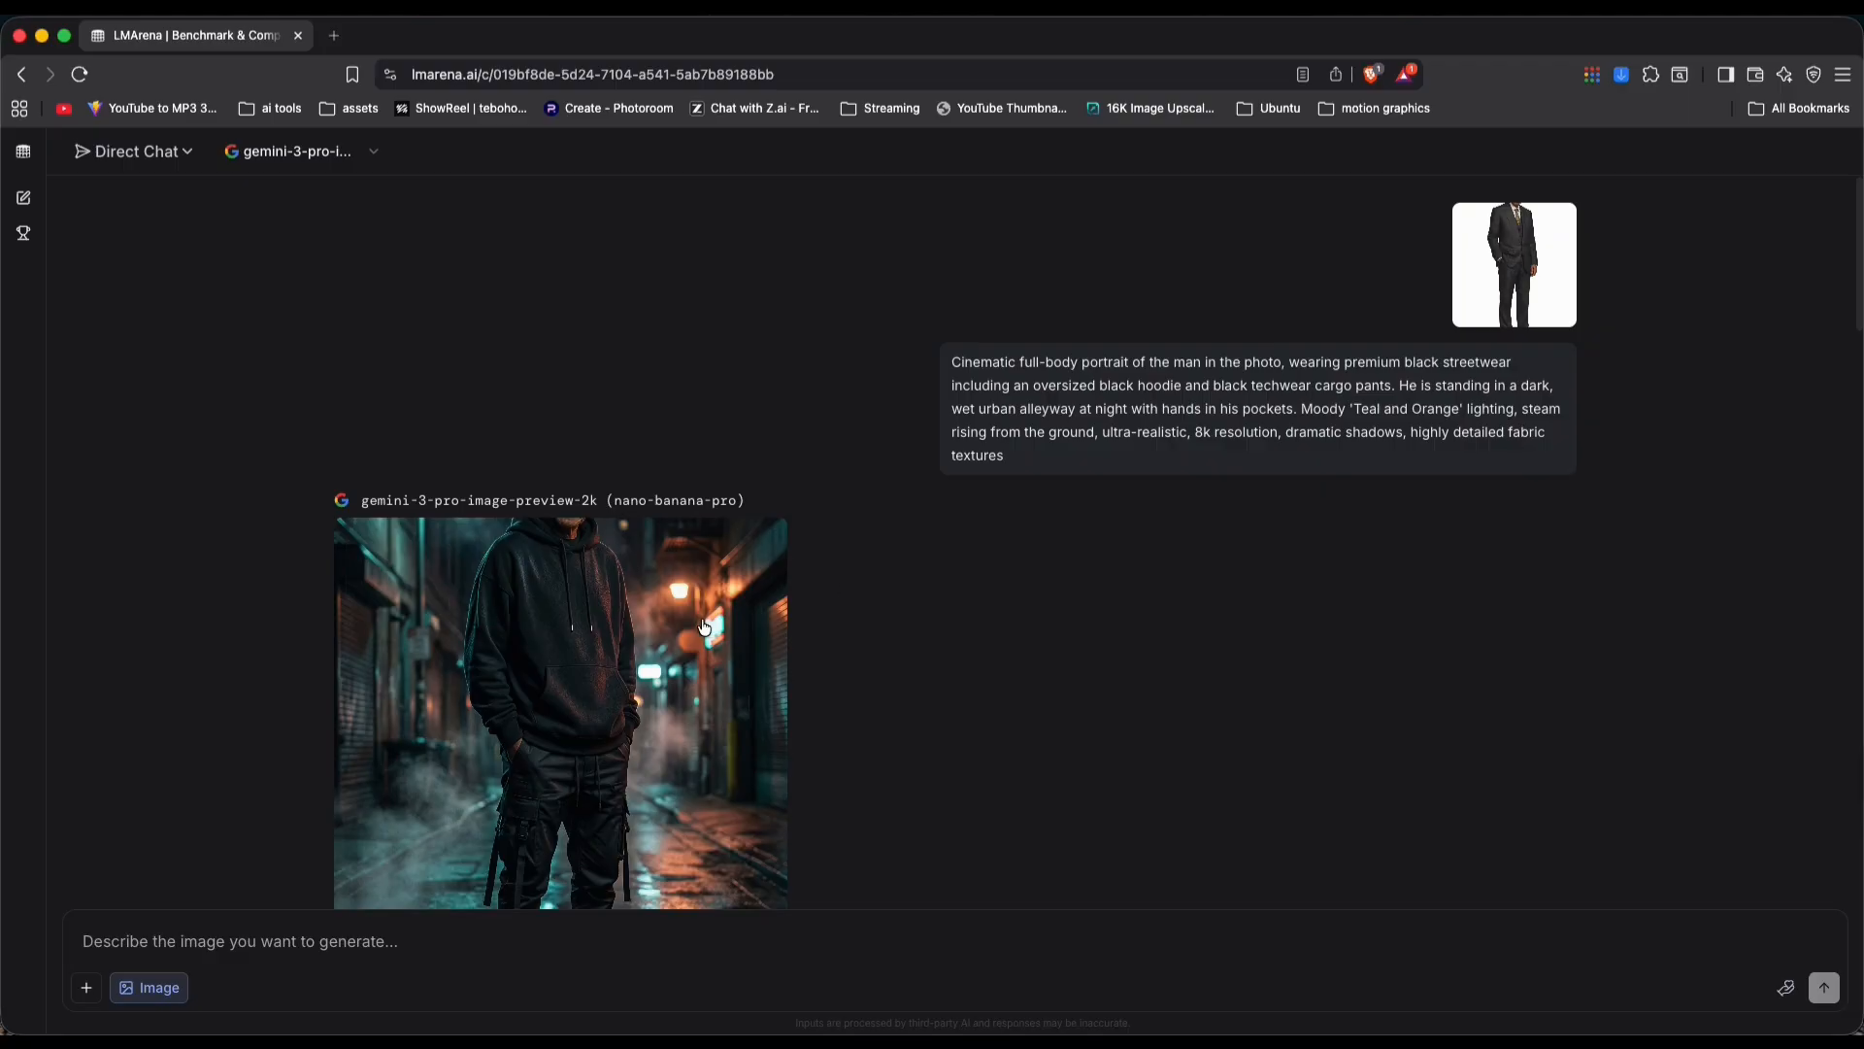
Step: Preview the generated image, switch the model to flux-2-max, and edit the image with "change color of outfit to white and make it day time"
{"action": "left_click", "coordinate": [704, 627]}
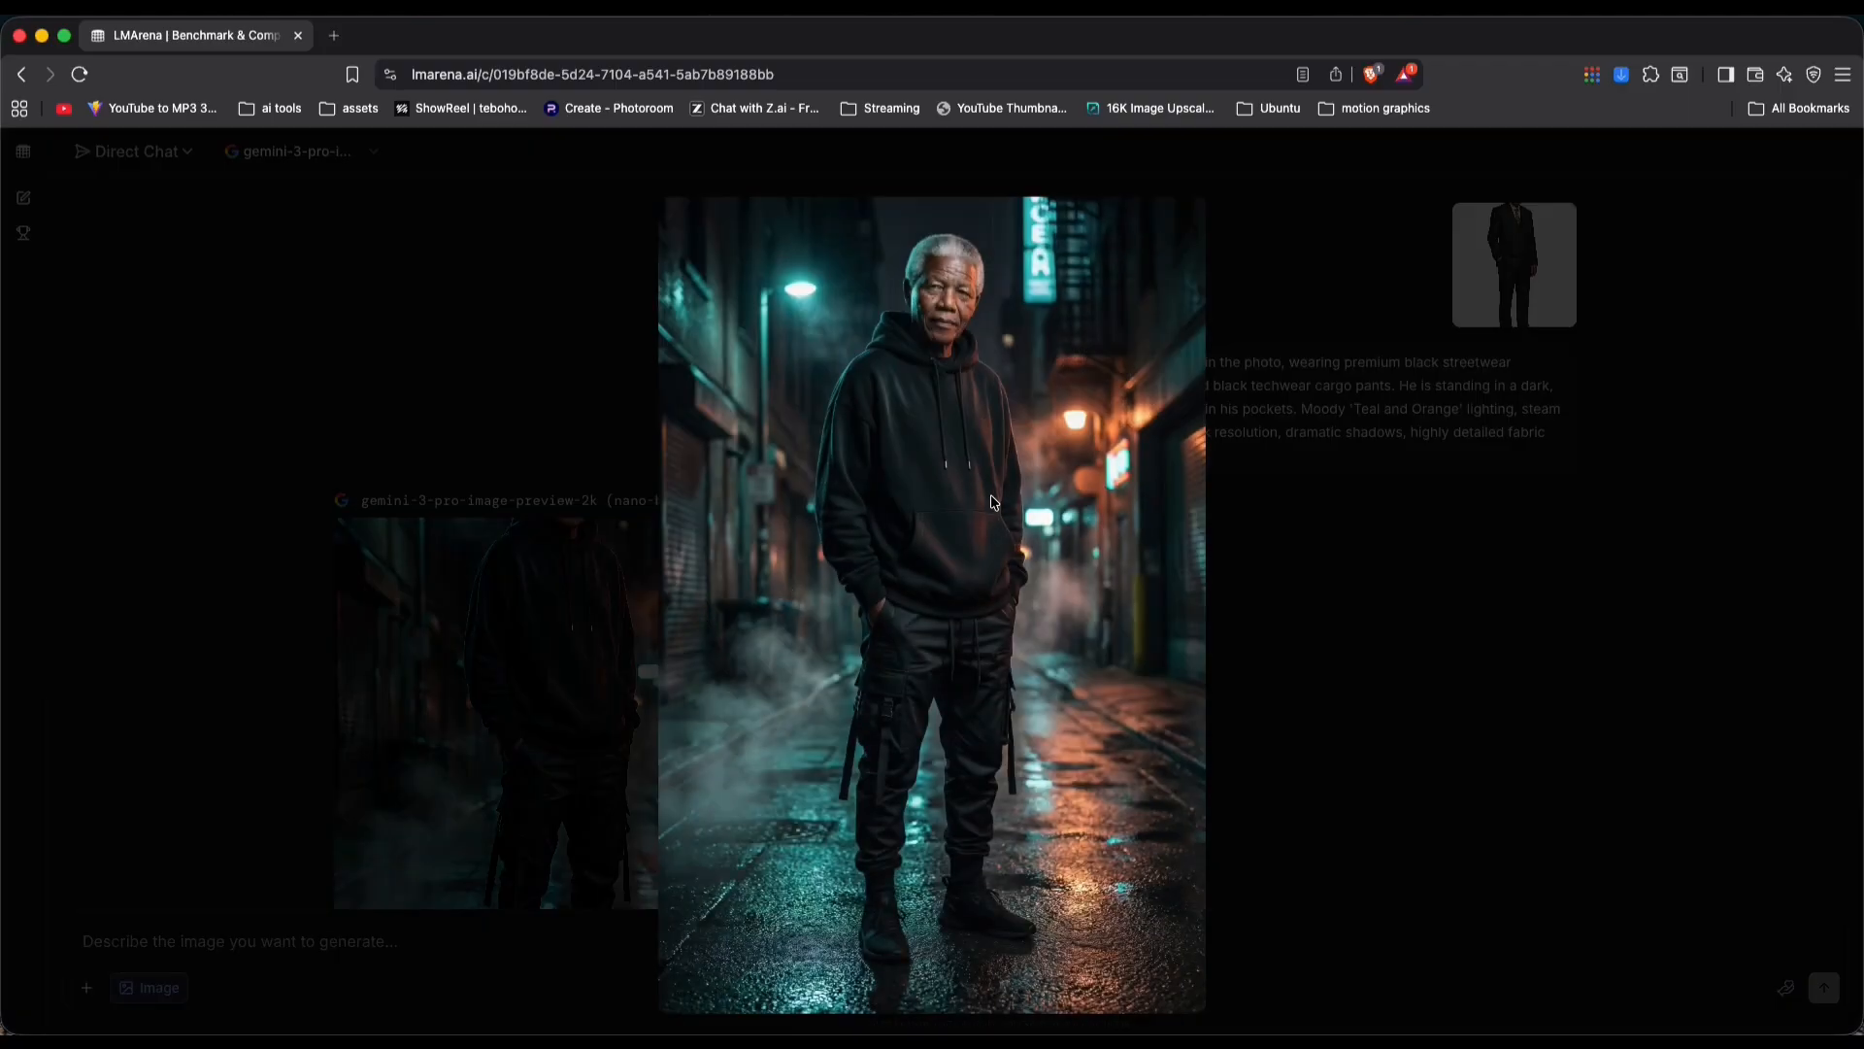
{"action": "left_click", "coordinate": [613, 572]}
{"action": "left_click", "coordinate": [331, 158]}
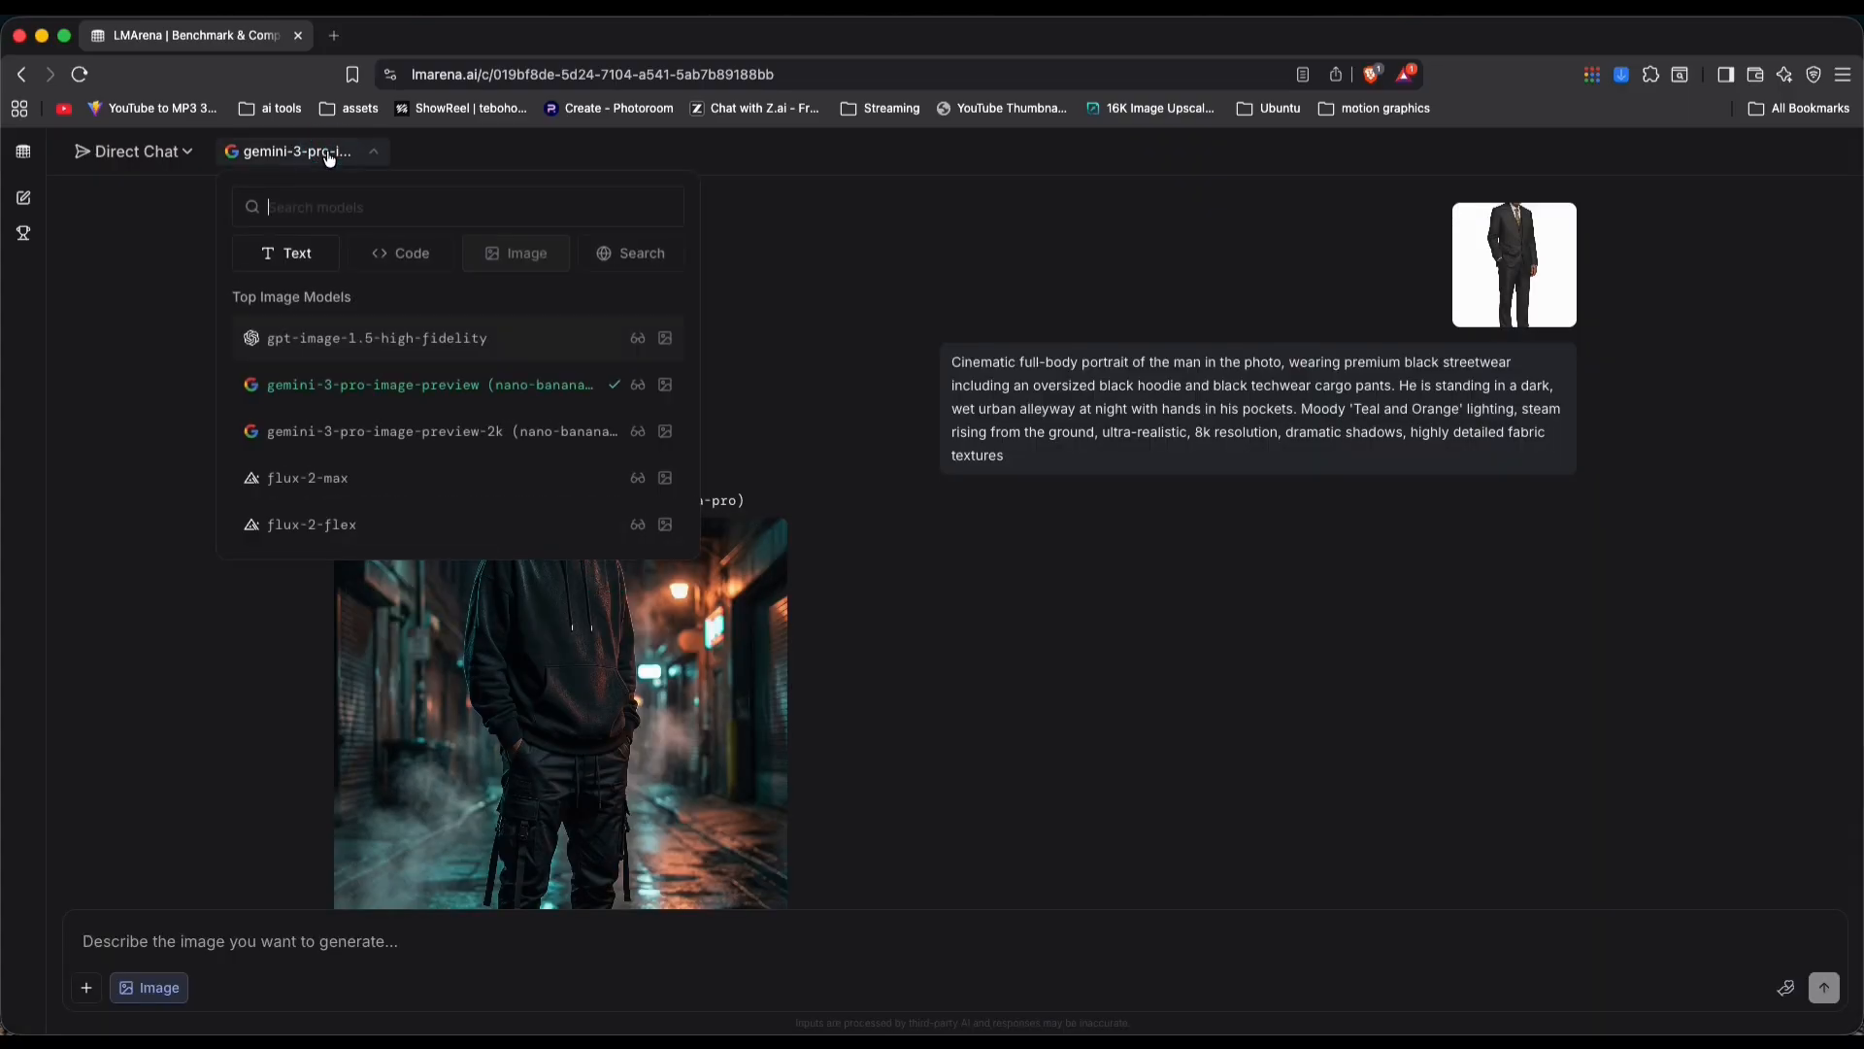
{"action": "left_click", "coordinate": [362, 473]}
{"action": "scroll", "coordinate": [584, 620], "scroll_direction": "down", "scroll_amount": 2}
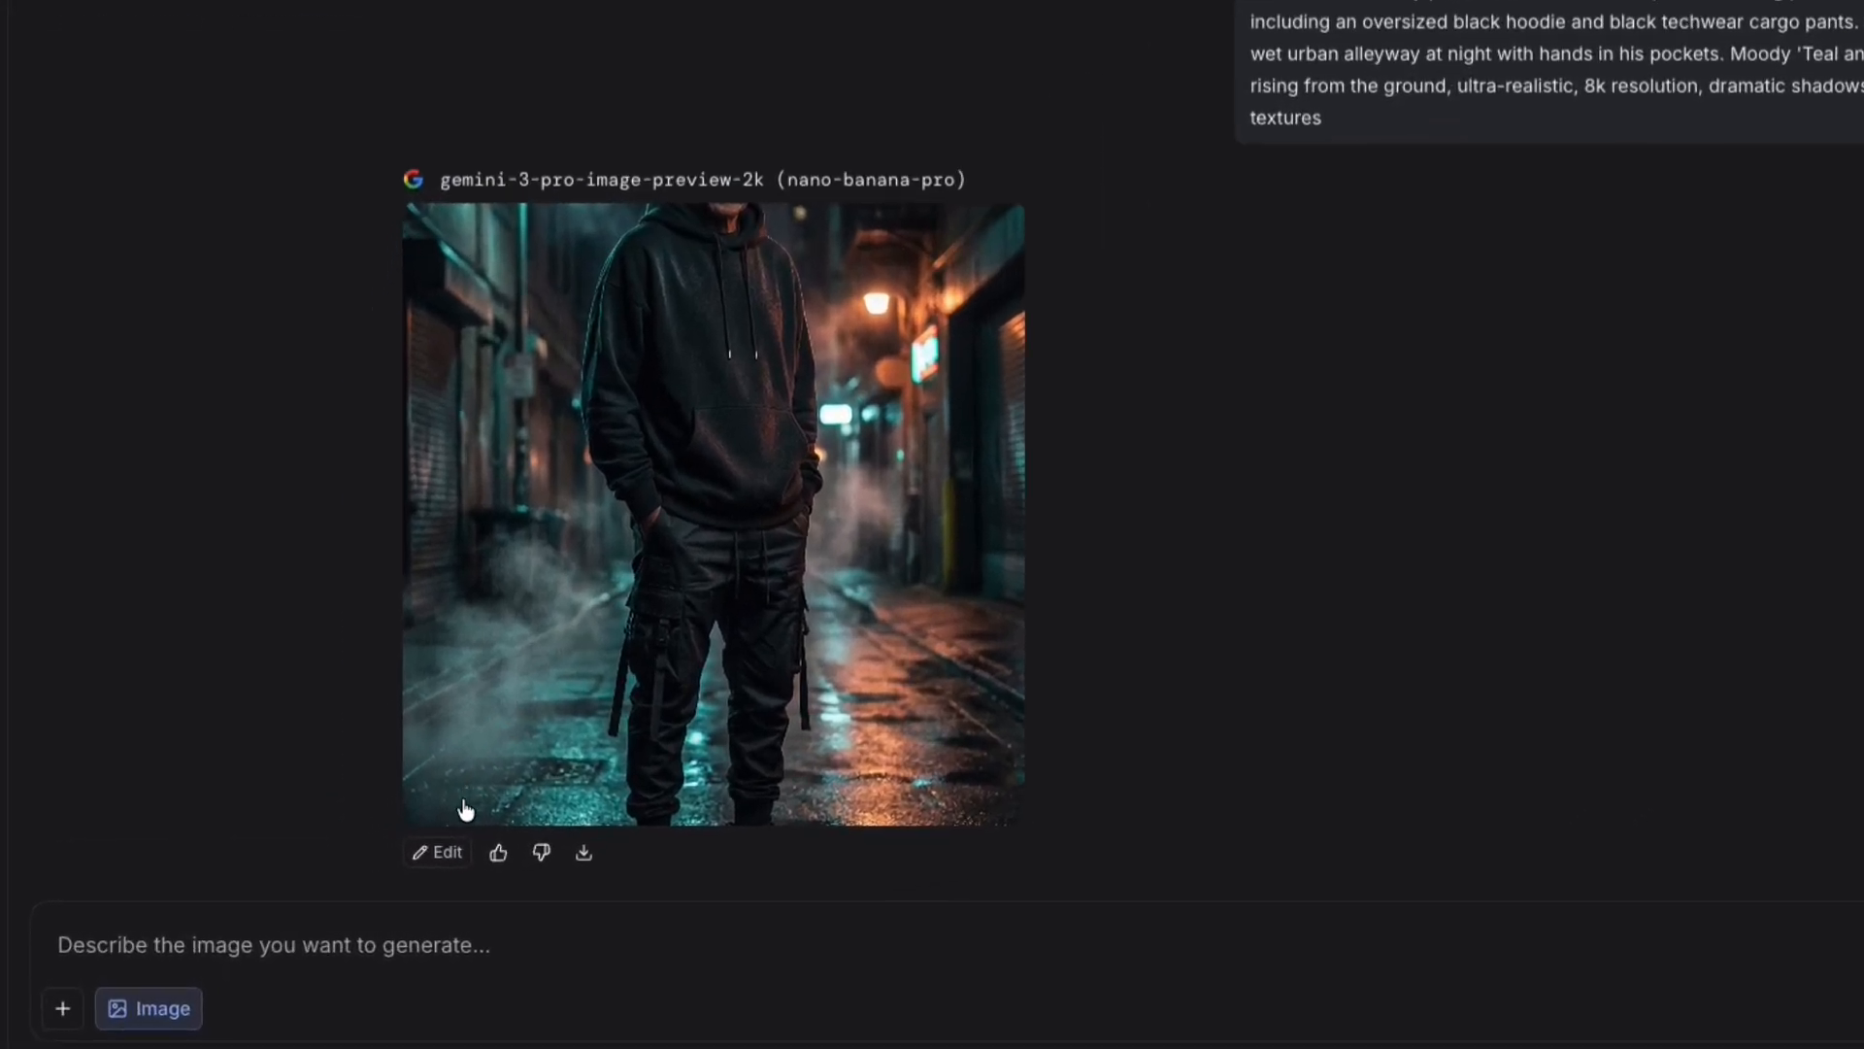
{"action": "left_click", "coordinate": [359, 864]}
{"action": "type", "text": "change color of outfit to white and make it day time"}
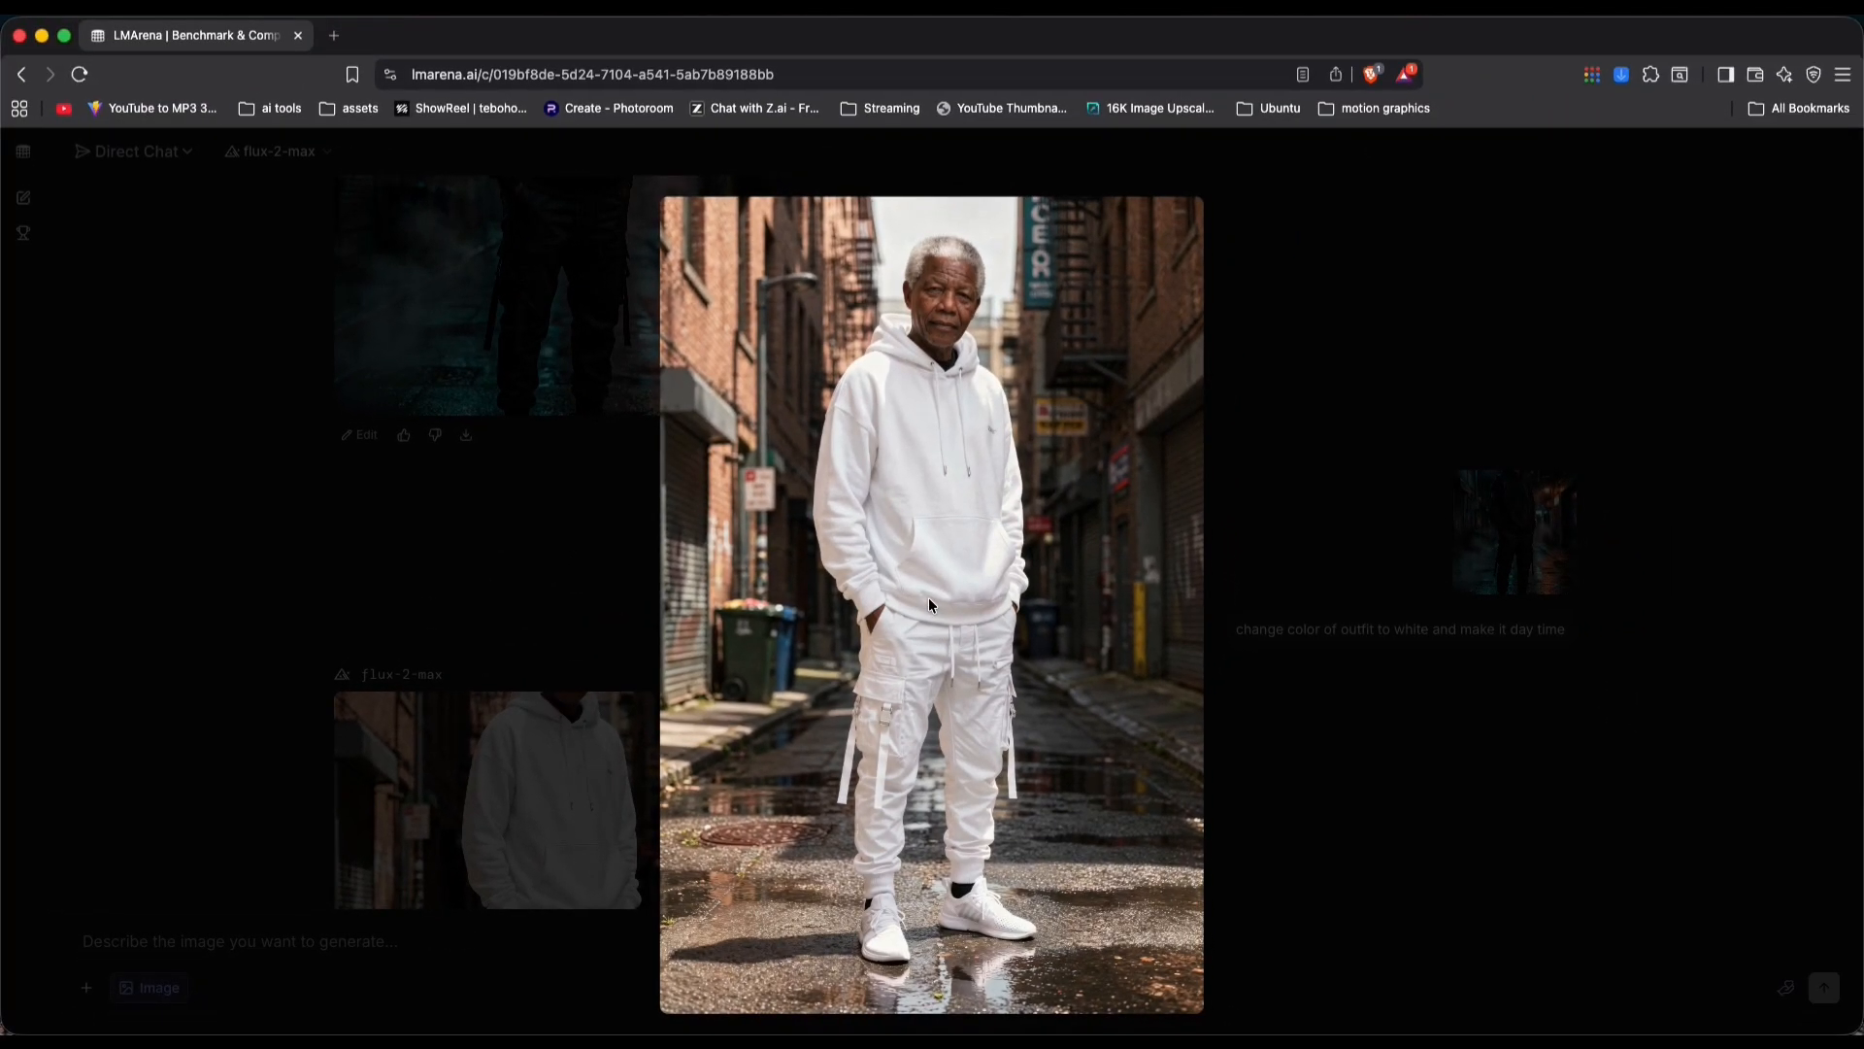
Step: Review the white outfit result and the blue outfit result, enlarging the blue one
{"action": "left_click", "coordinate": [1251, 499]}
{"action": "scroll", "coordinate": [734, 668], "scroll_direction": "down", "scroll_amount": 2}
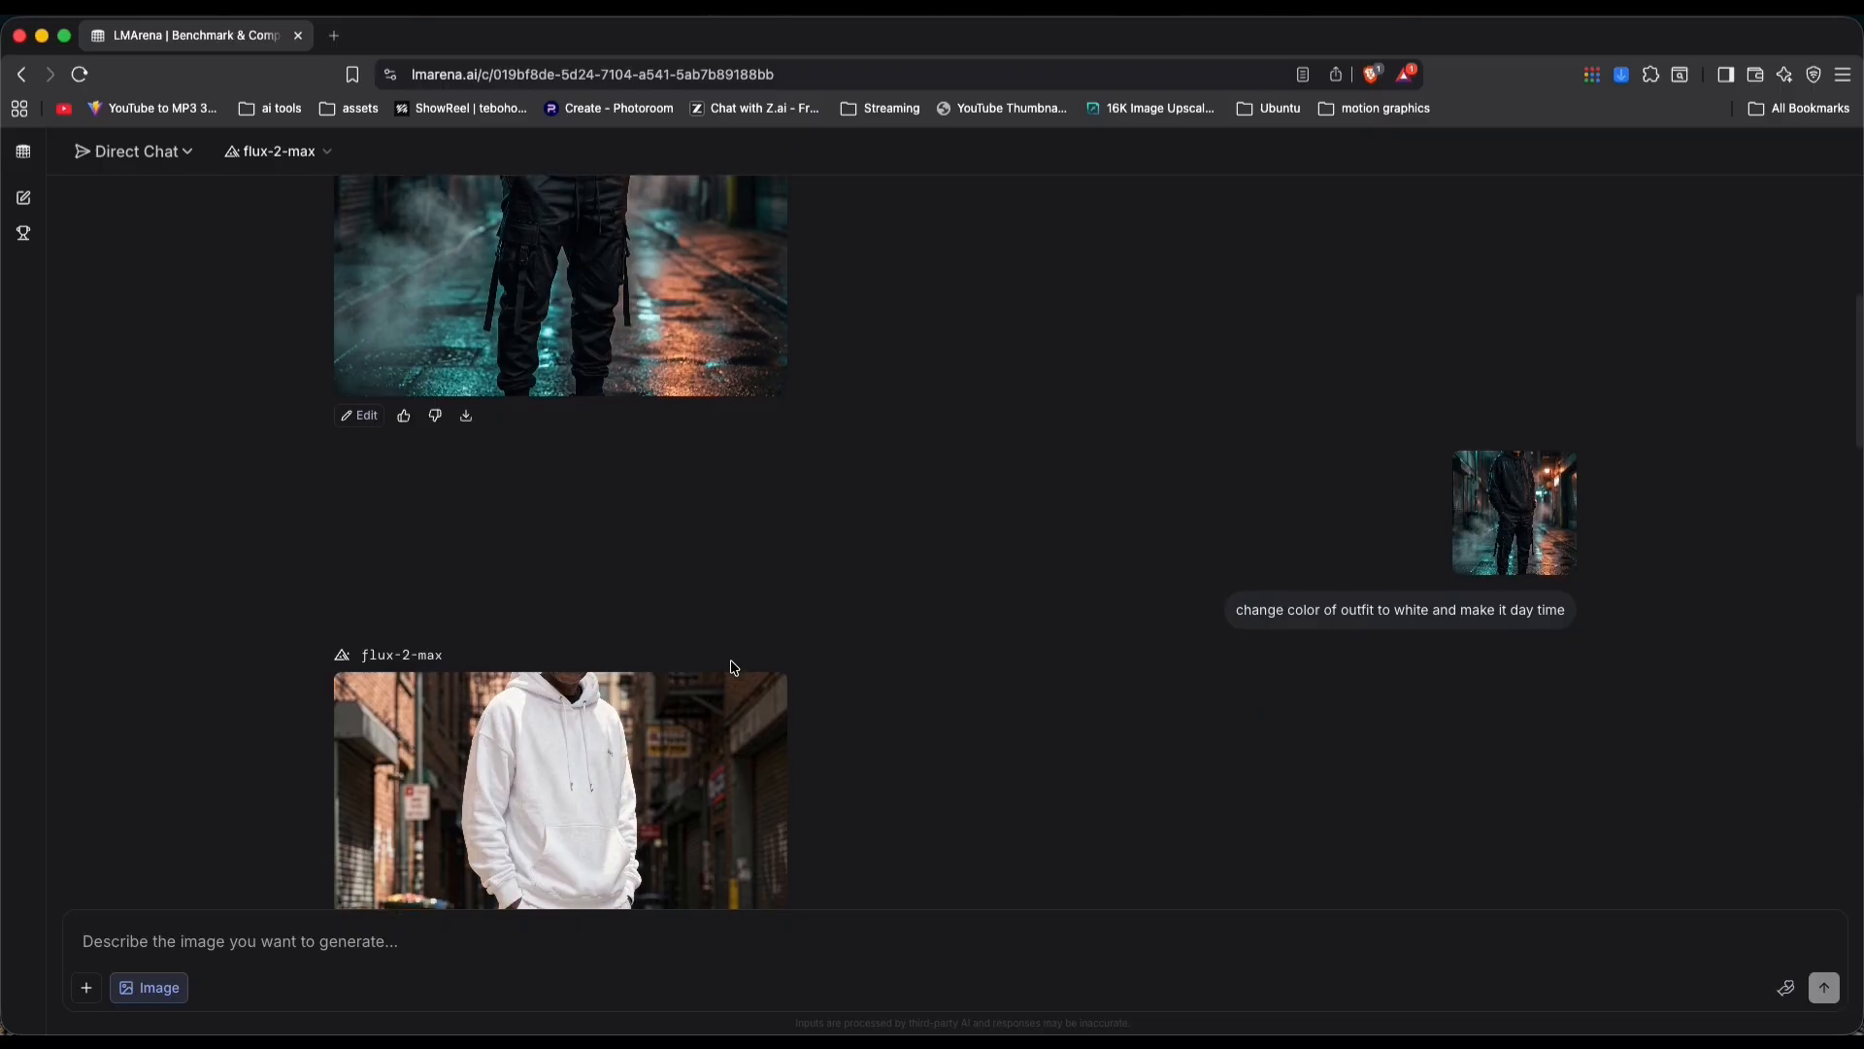
{"action": "scroll", "coordinate": [734, 668], "scroll_direction": "down", "scroll_amount": 3}
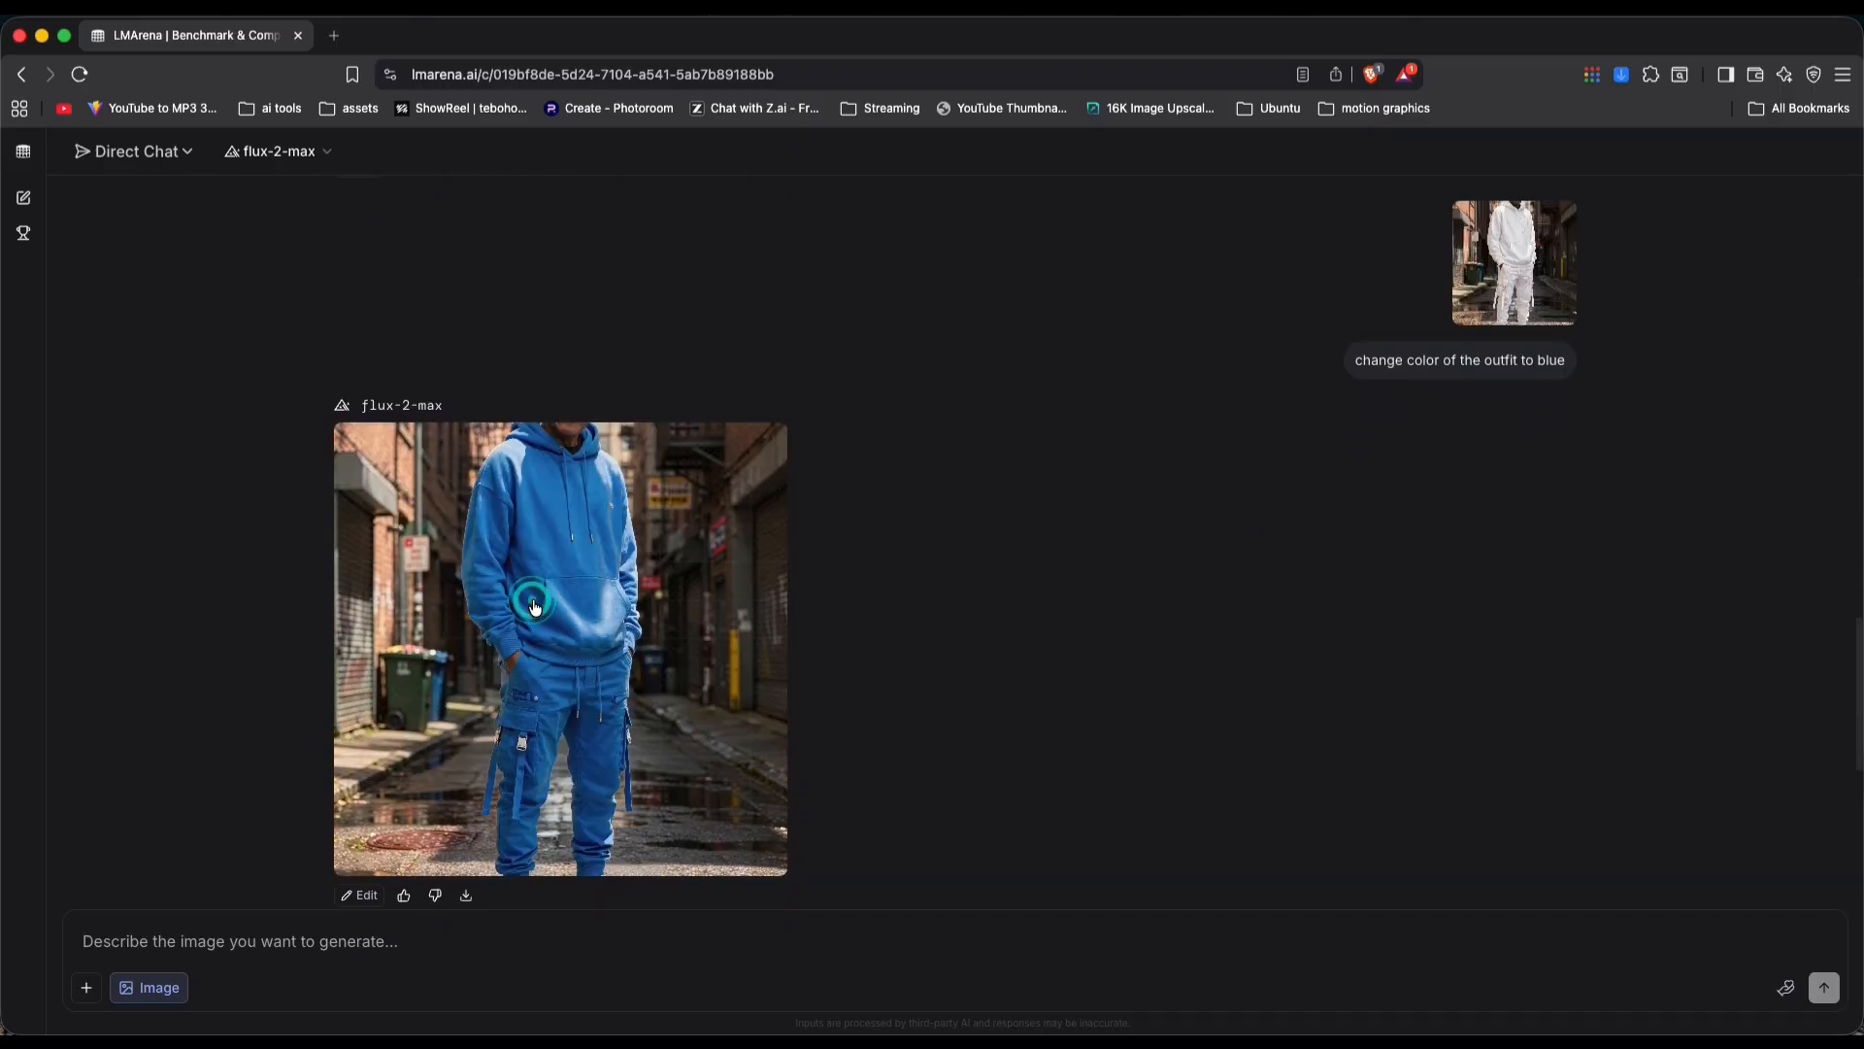
{"action": "left_click", "coordinate": [534, 609]}
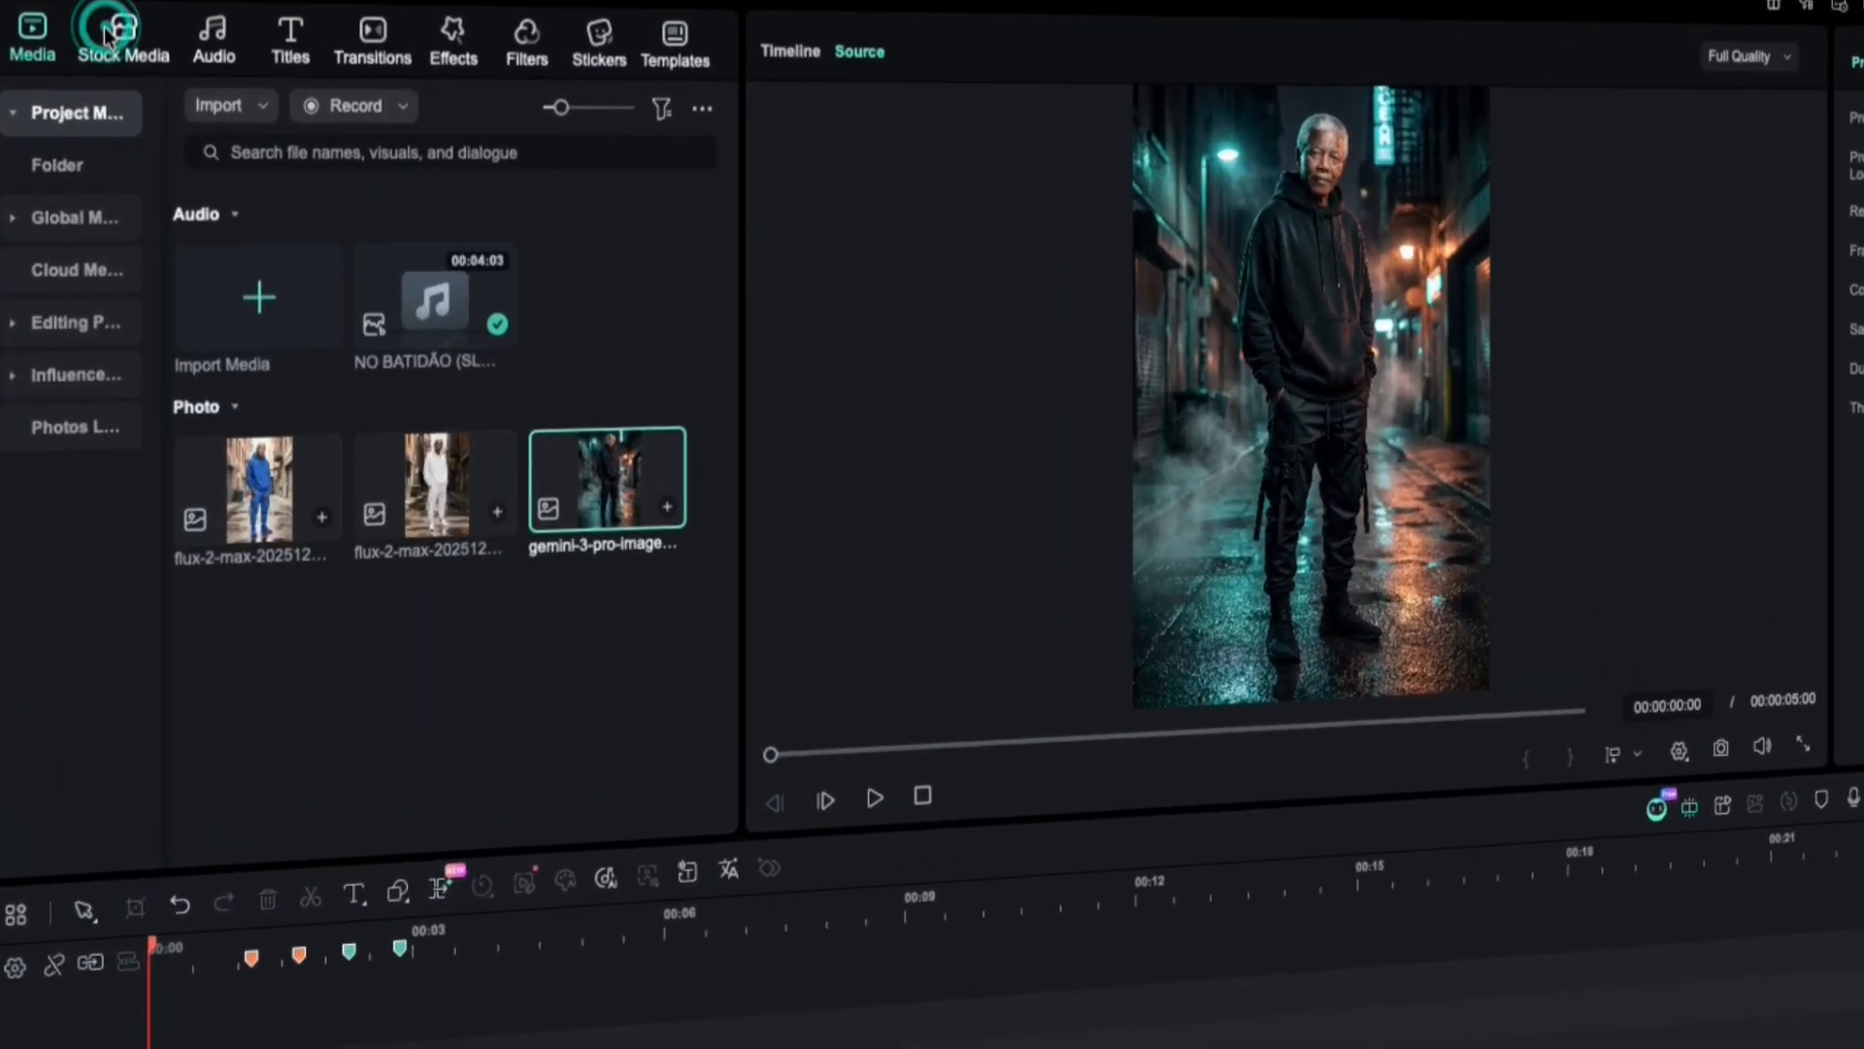
Step: In Filmora, open the AI Image to Video generator and set its model to Standard-2.0
{"action": "left_click", "coordinate": [87, 77]}
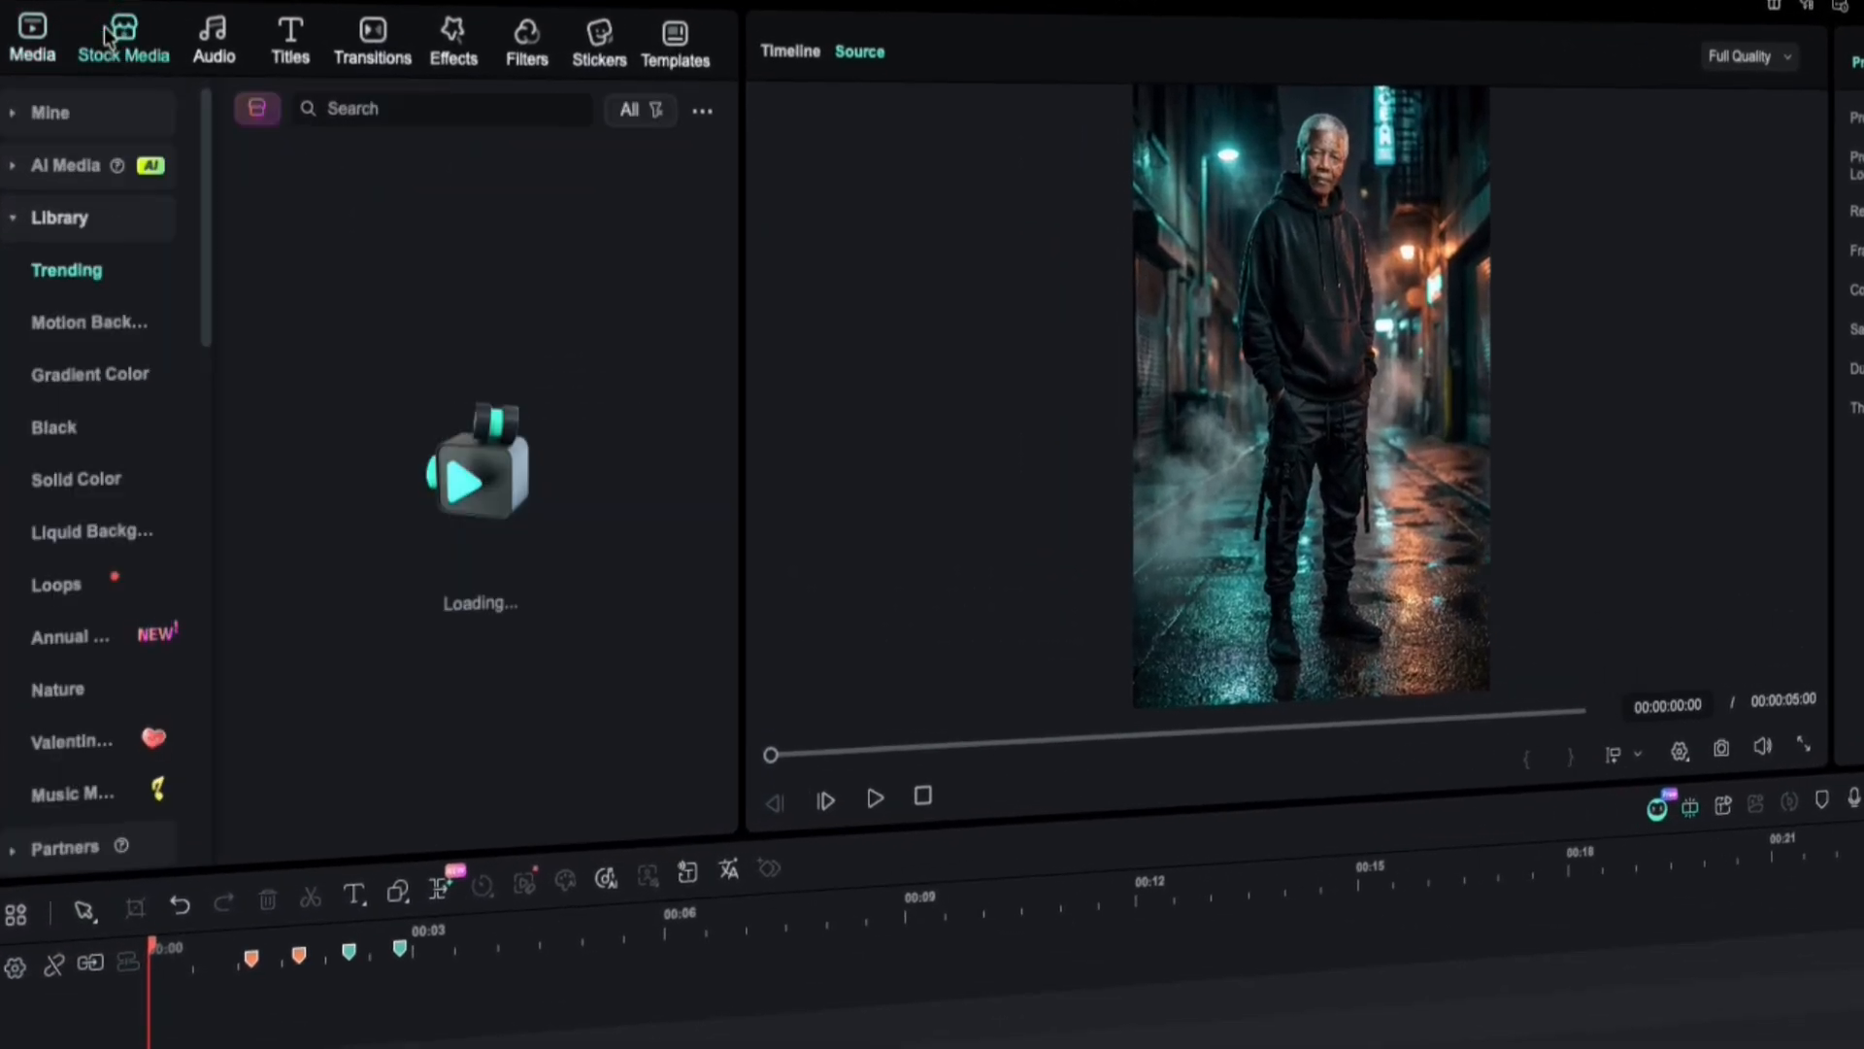
{"action": "left_click", "coordinate": [70, 168]}
{"action": "left_click", "coordinate": [56, 262]}
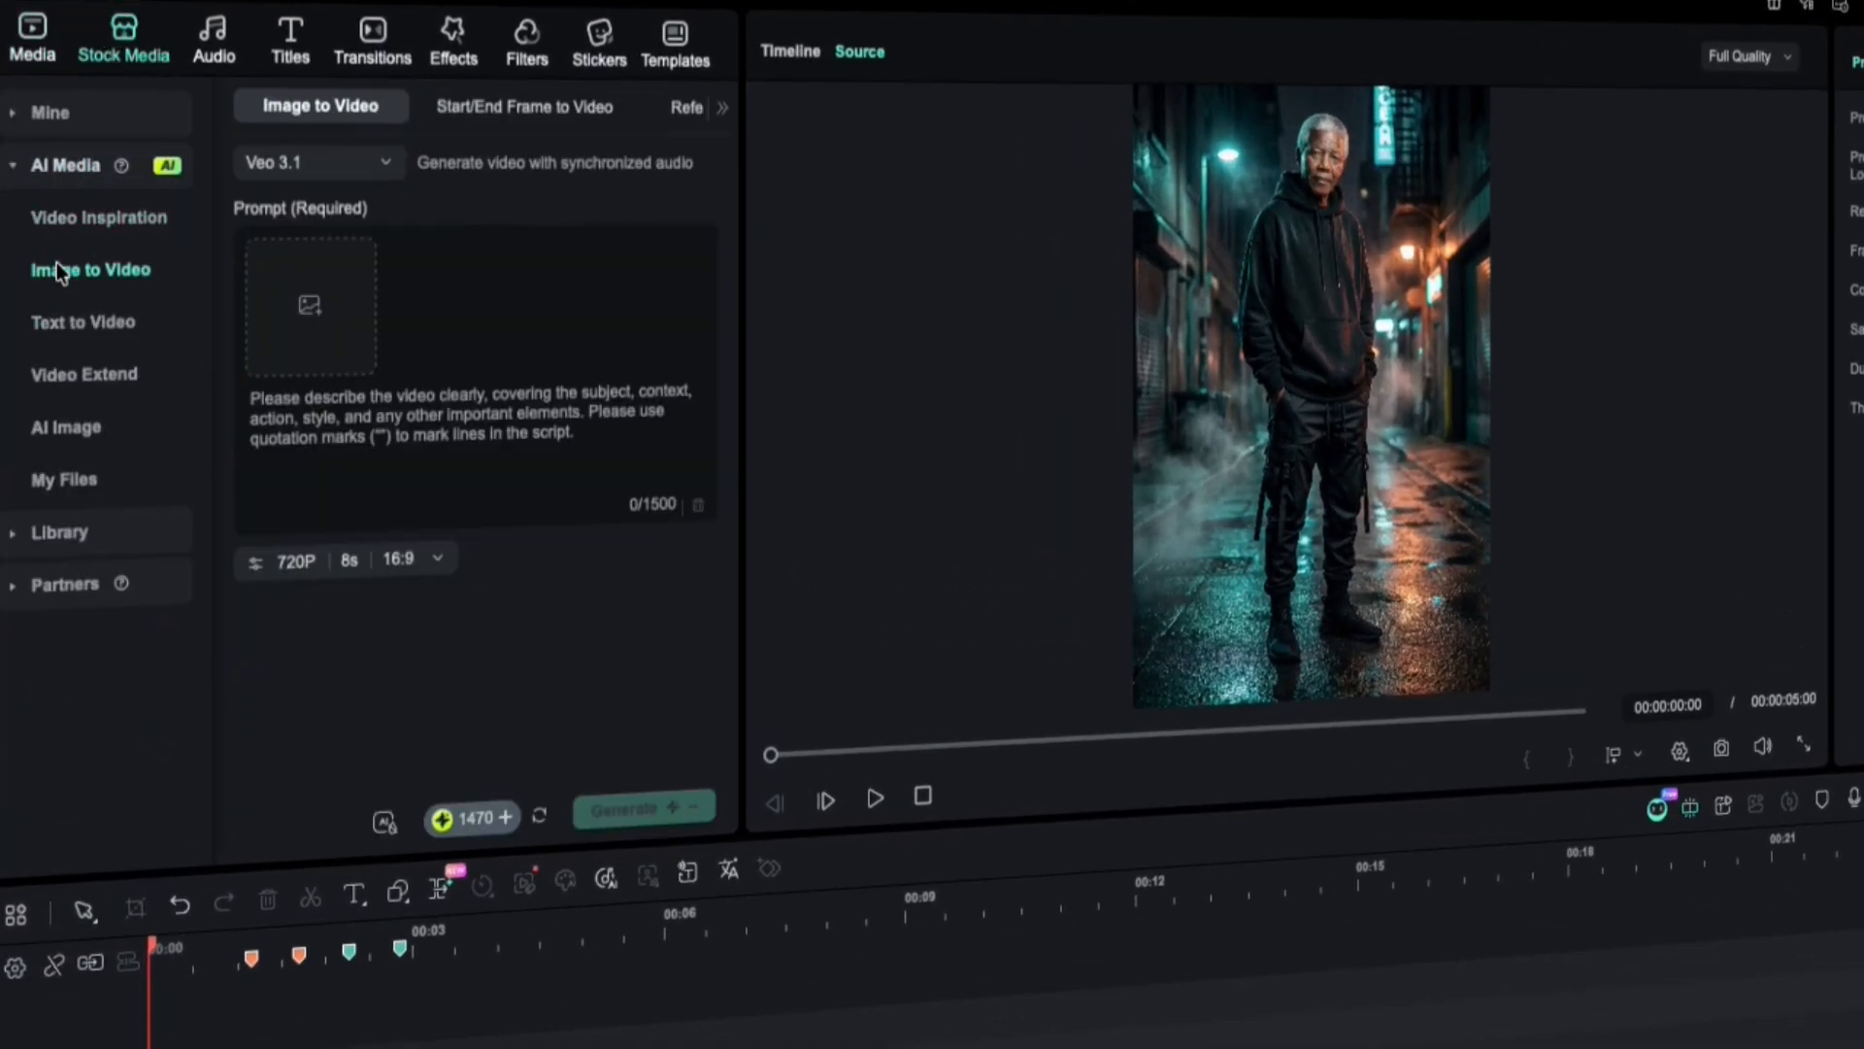
{"action": "left_click", "coordinate": [352, 165]}
{"action": "left_click", "coordinate": [316, 273]}
Step: Load the gemini-3-pro image of the man in the black hoodie from Downloads as the video's source image
{"action": "left_click", "coordinate": [311, 311]}
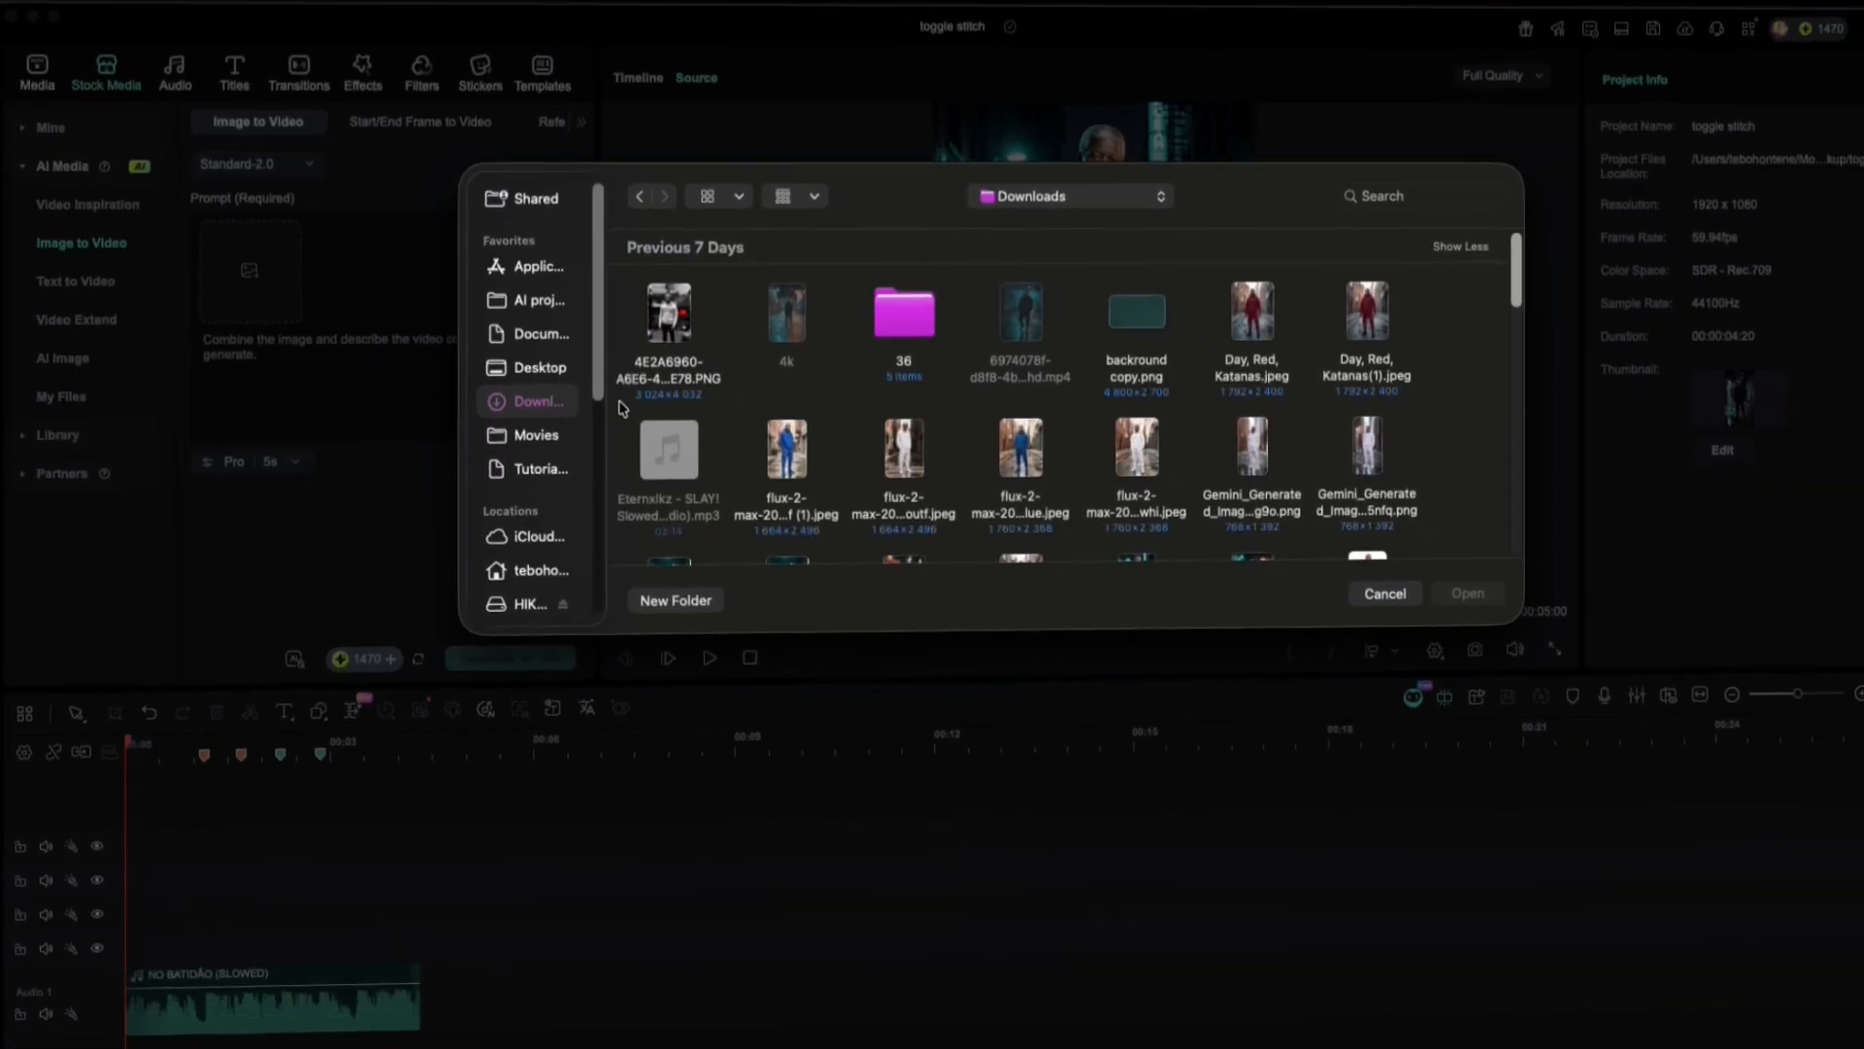
{"action": "scroll", "coordinate": [1165, 394], "scroll_direction": "down", "scroll_amount": 2}
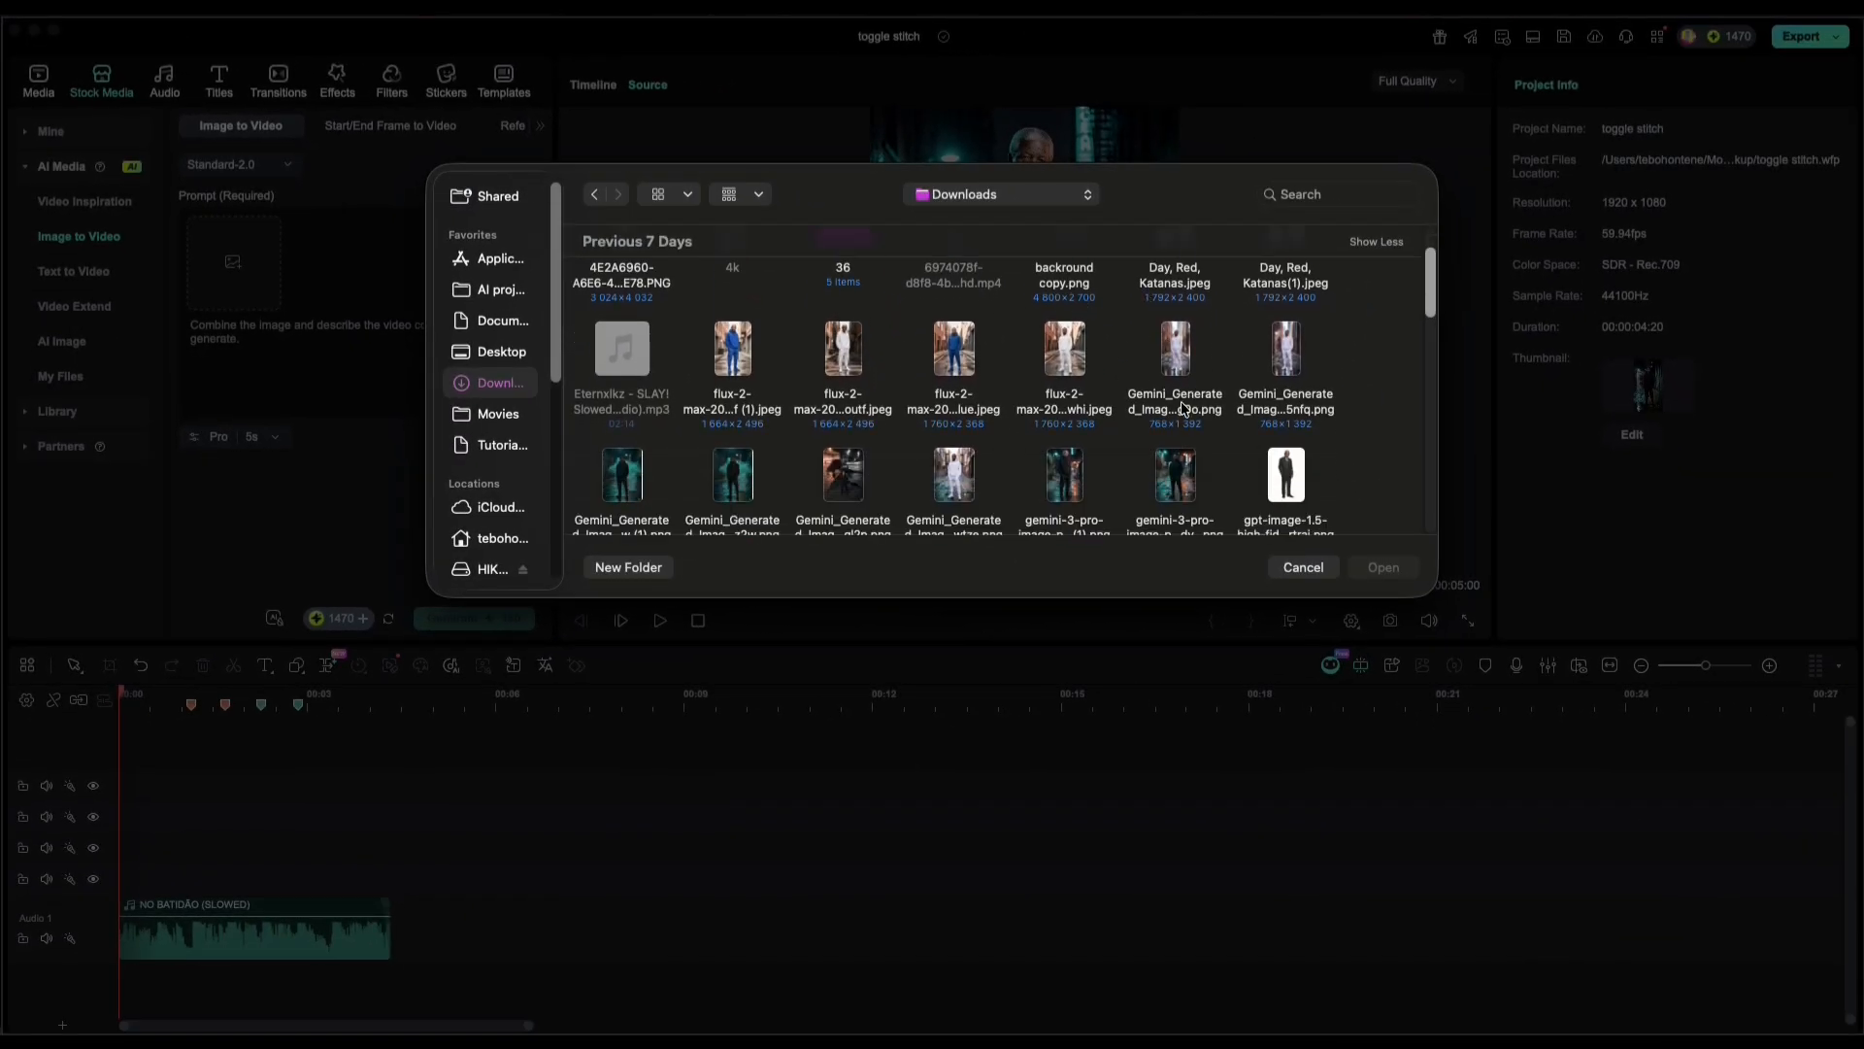
{"action": "left_click", "coordinate": [1080, 479]}
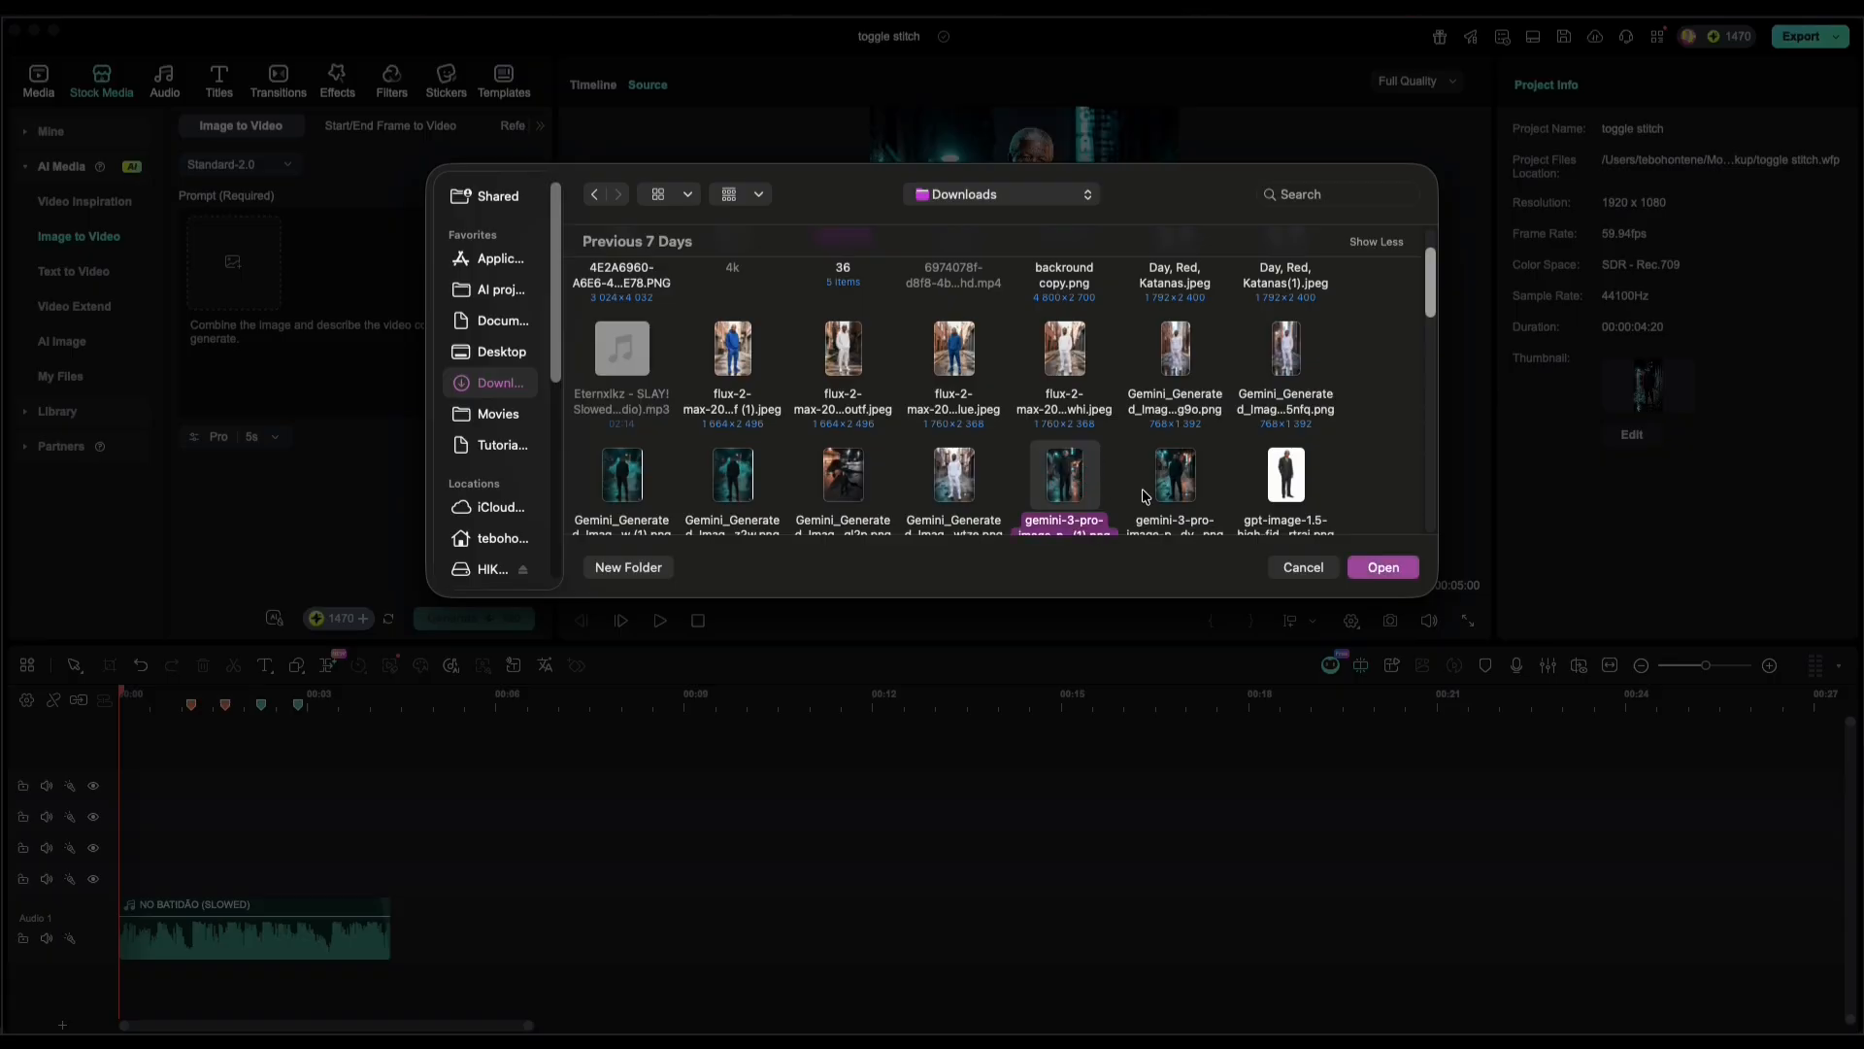
{"action": "left_click", "coordinate": [1379, 570]}
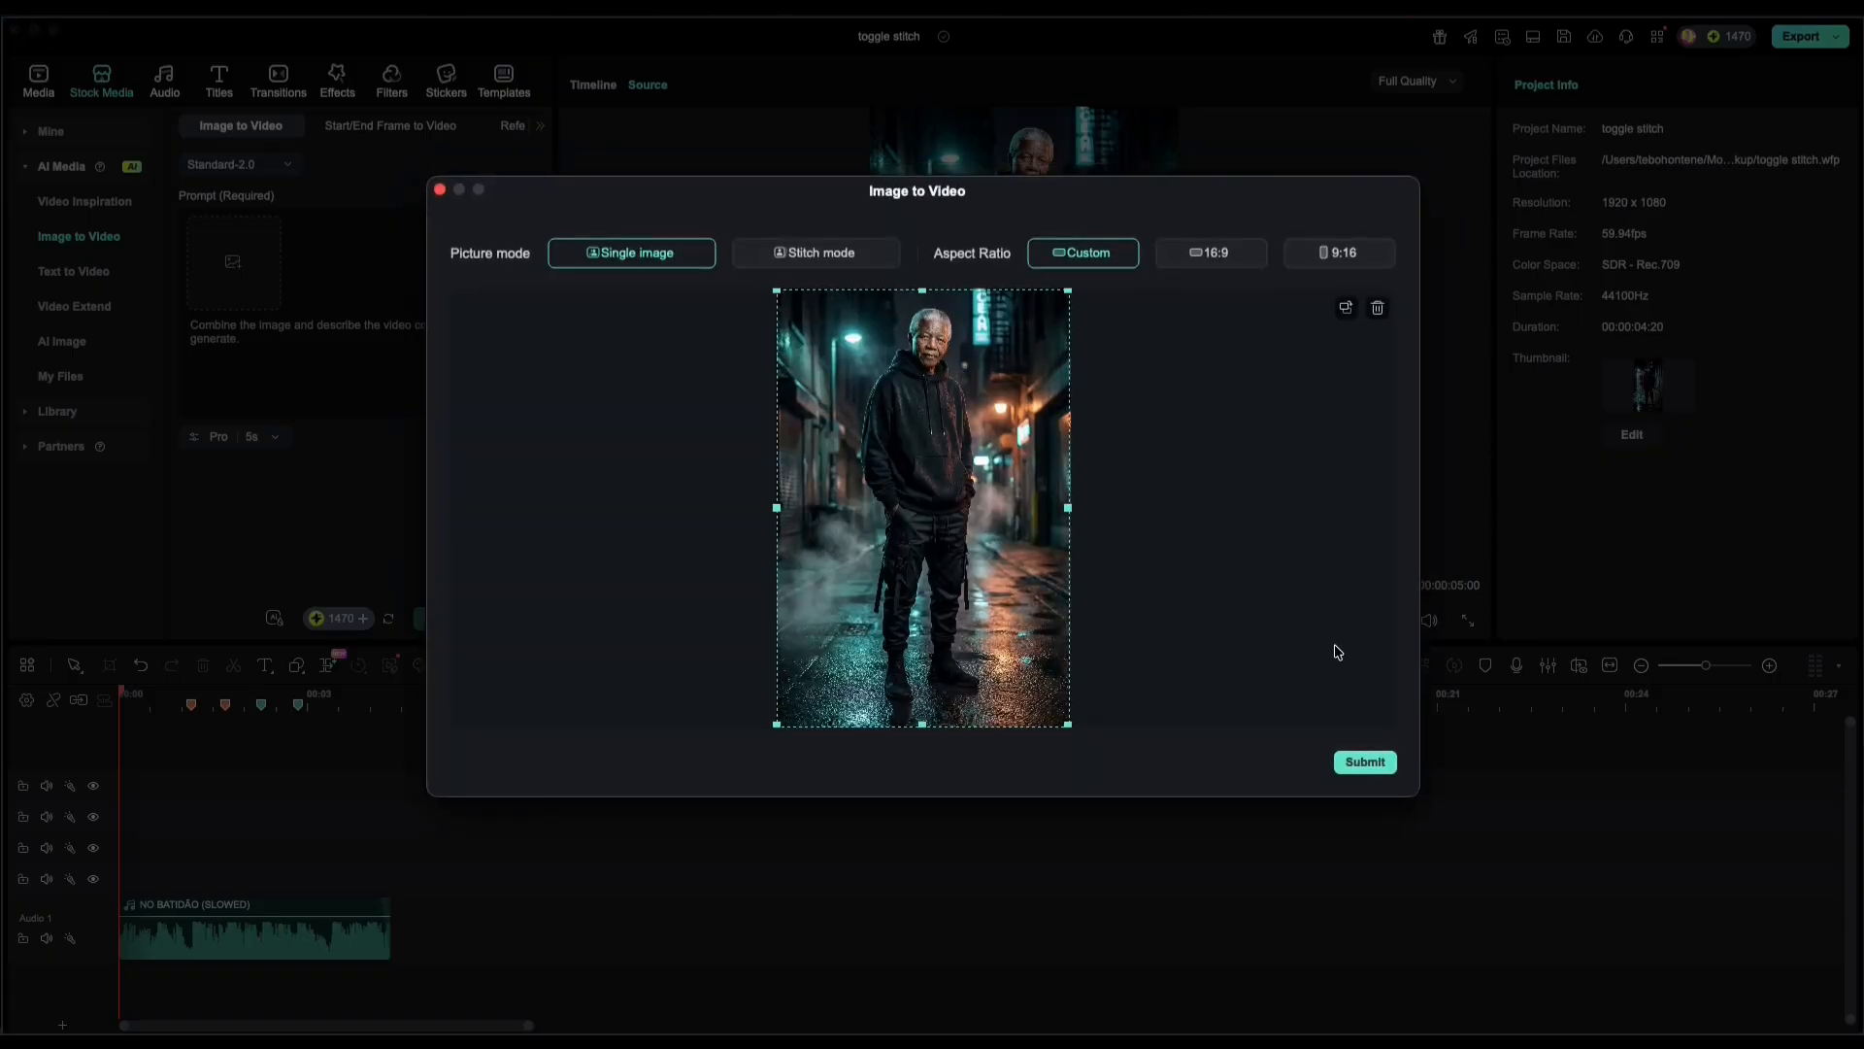
{"action": "left_click", "coordinate": [1382, 763]}
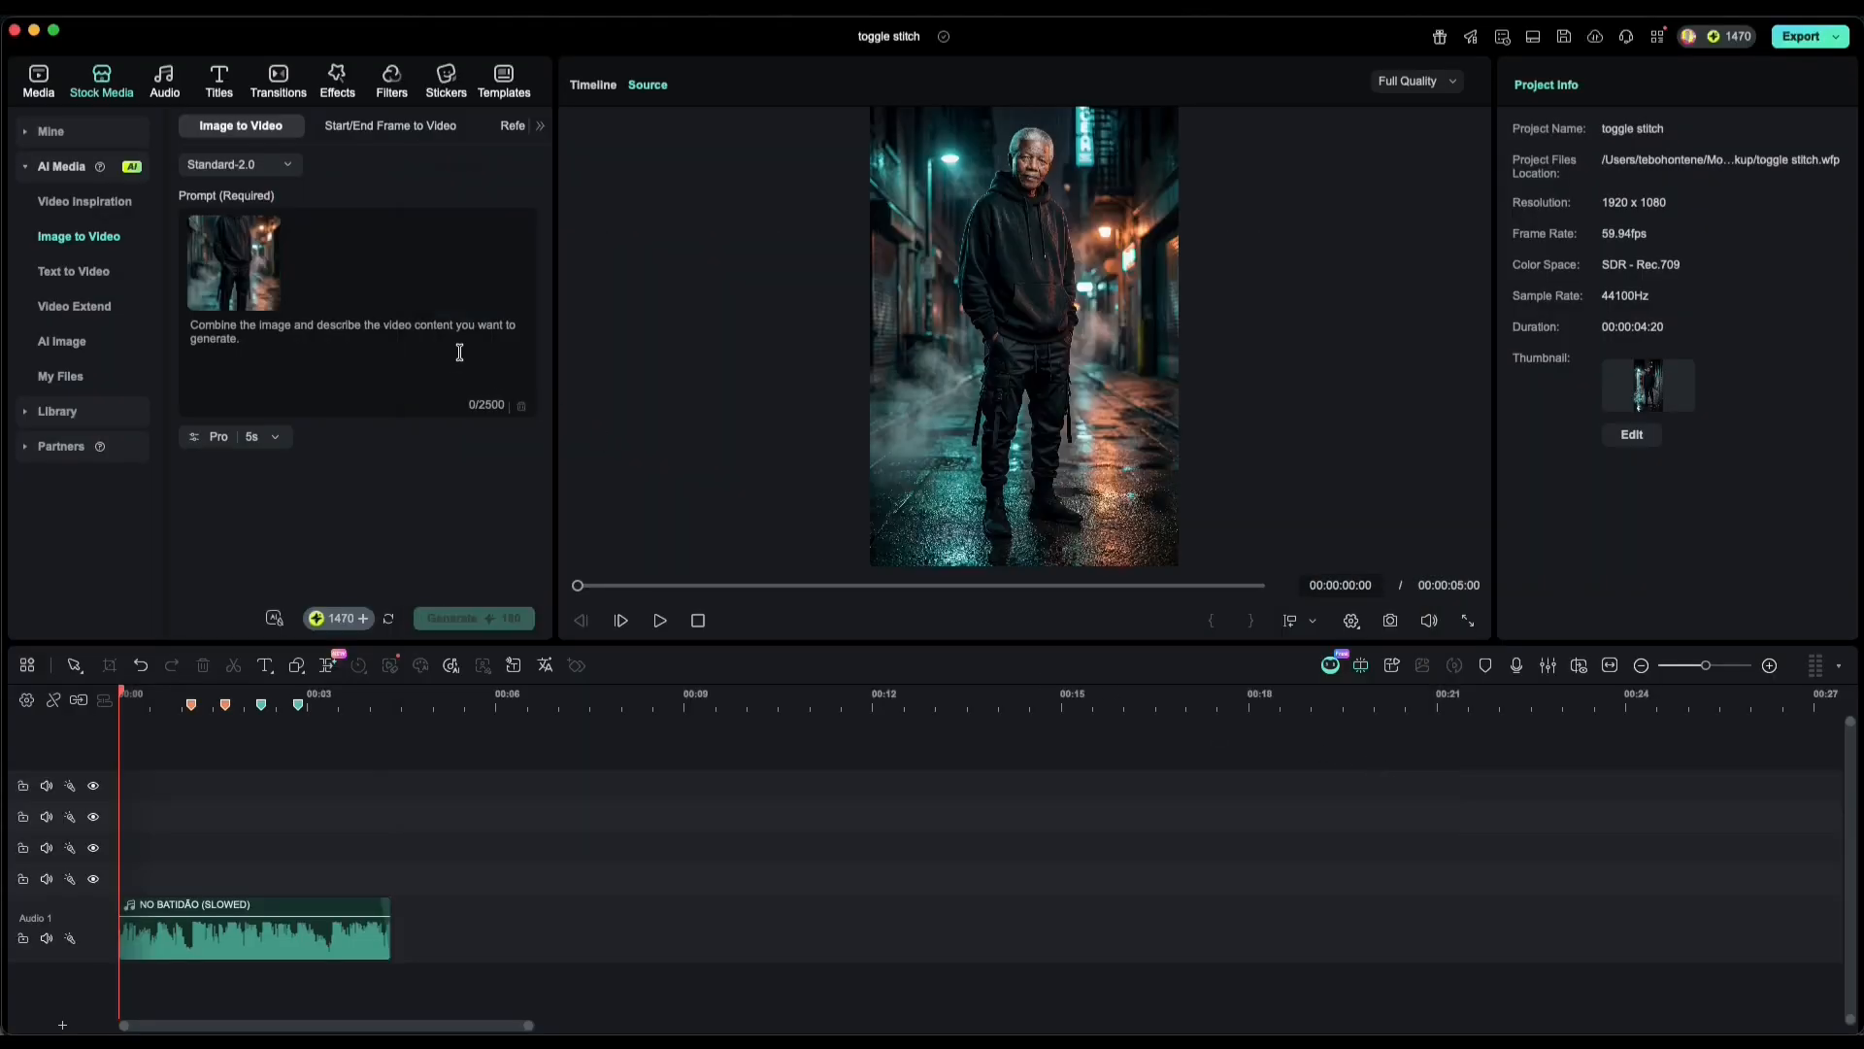
Step: Generate a 5s Pro video with the prompt "animate man remains still while the camera pulls back" and preview the finished clip
{"action": "left_click", "coordinate": [382, 320]}
{"action": "type", "text": "animate man remains still while the camera pulls back"}
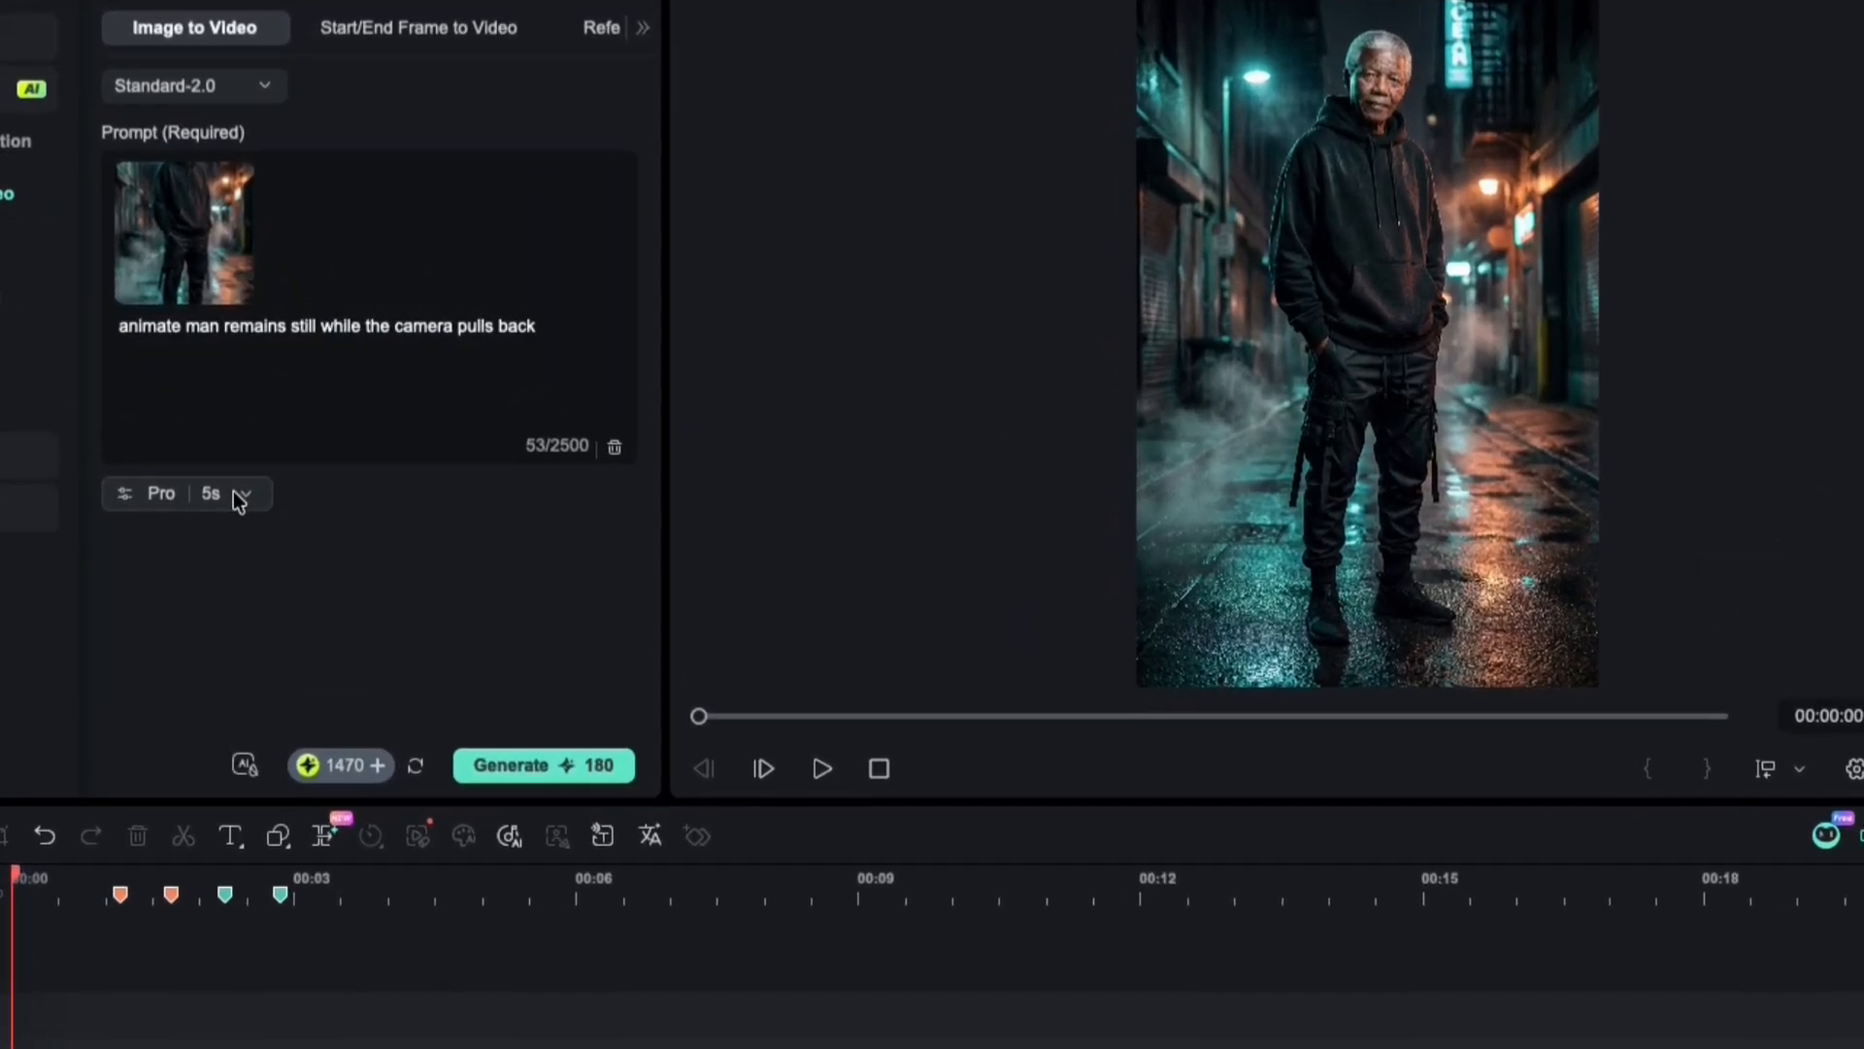
{"action": "left_click", "coordinate": [268, 438]}
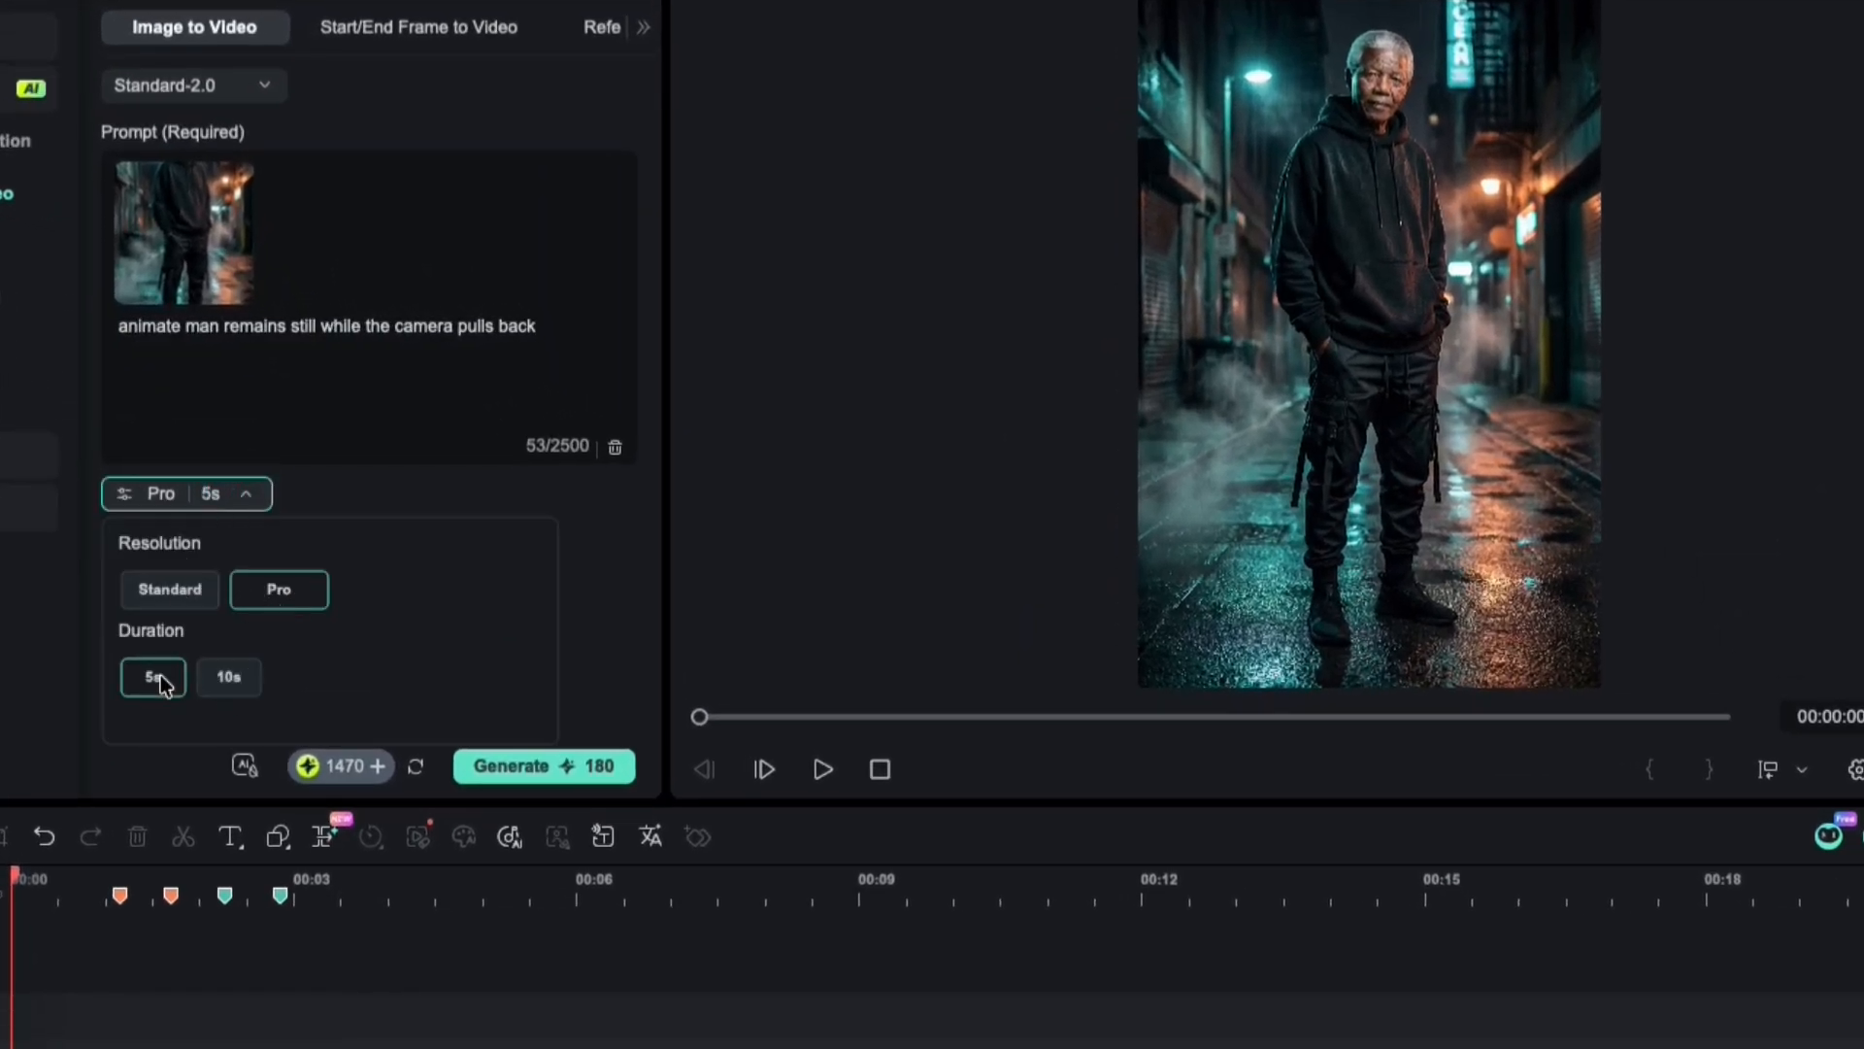
{"action": "left_click", "coordinate": [515, 769]}
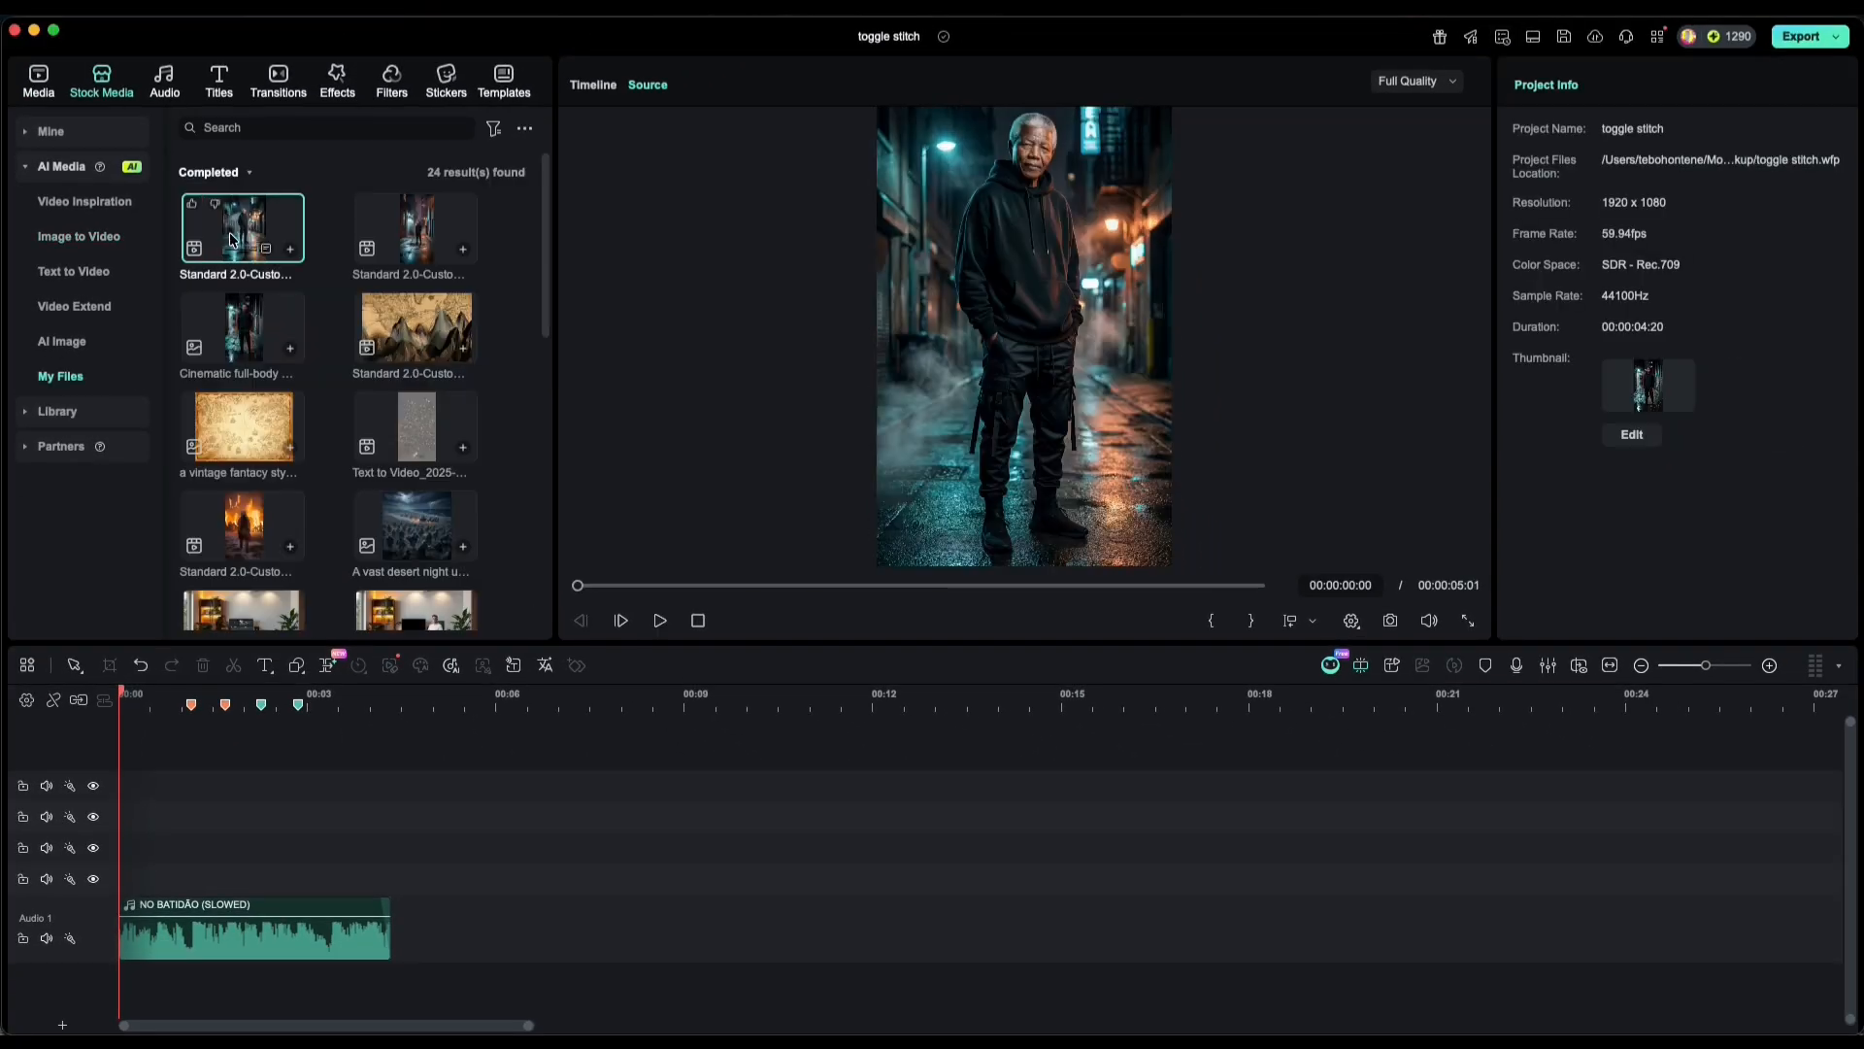
{"action": "double_click", "coordinate": [233, 240]}
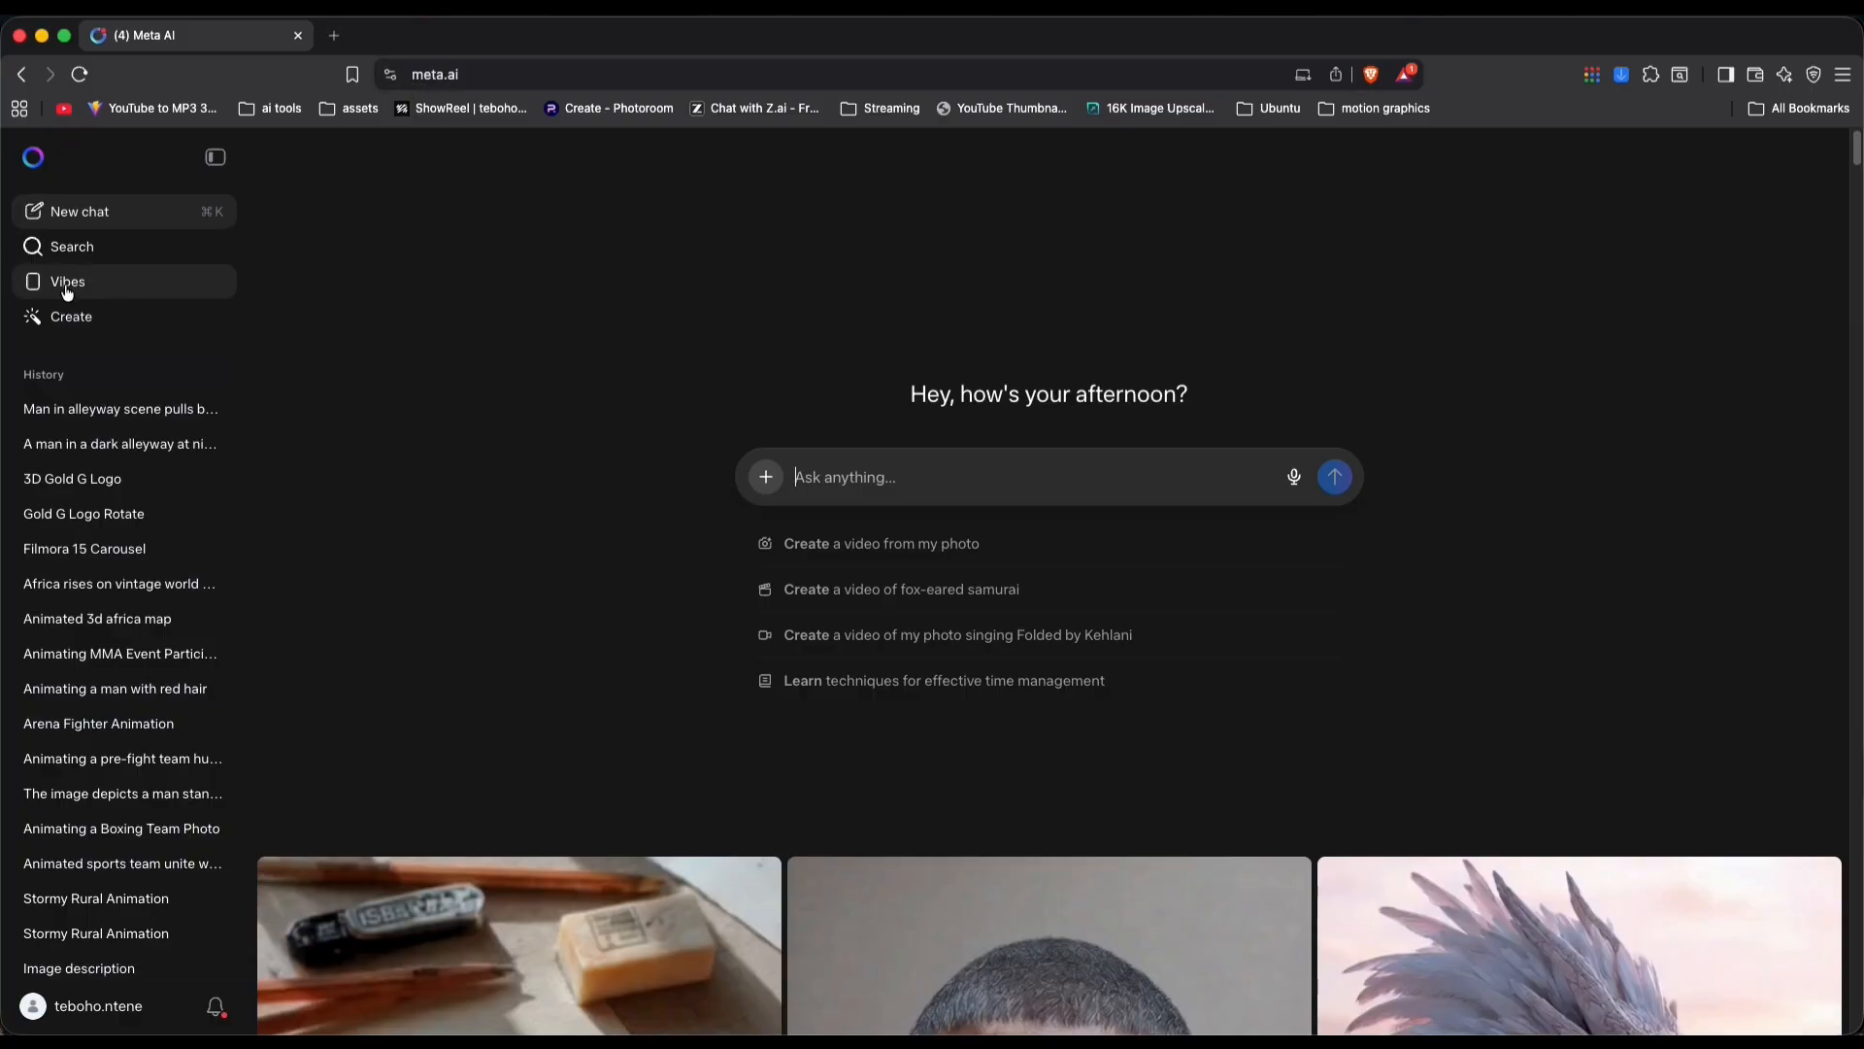
Step: In Meta AI's Create area, upload the alley image and animate it as a video with "animate man remains still while the camera pulls back"
{"action": "left_click", "coordinate": [72, 316]}
{"action": "left_click", "coordinate": [764, 983]}
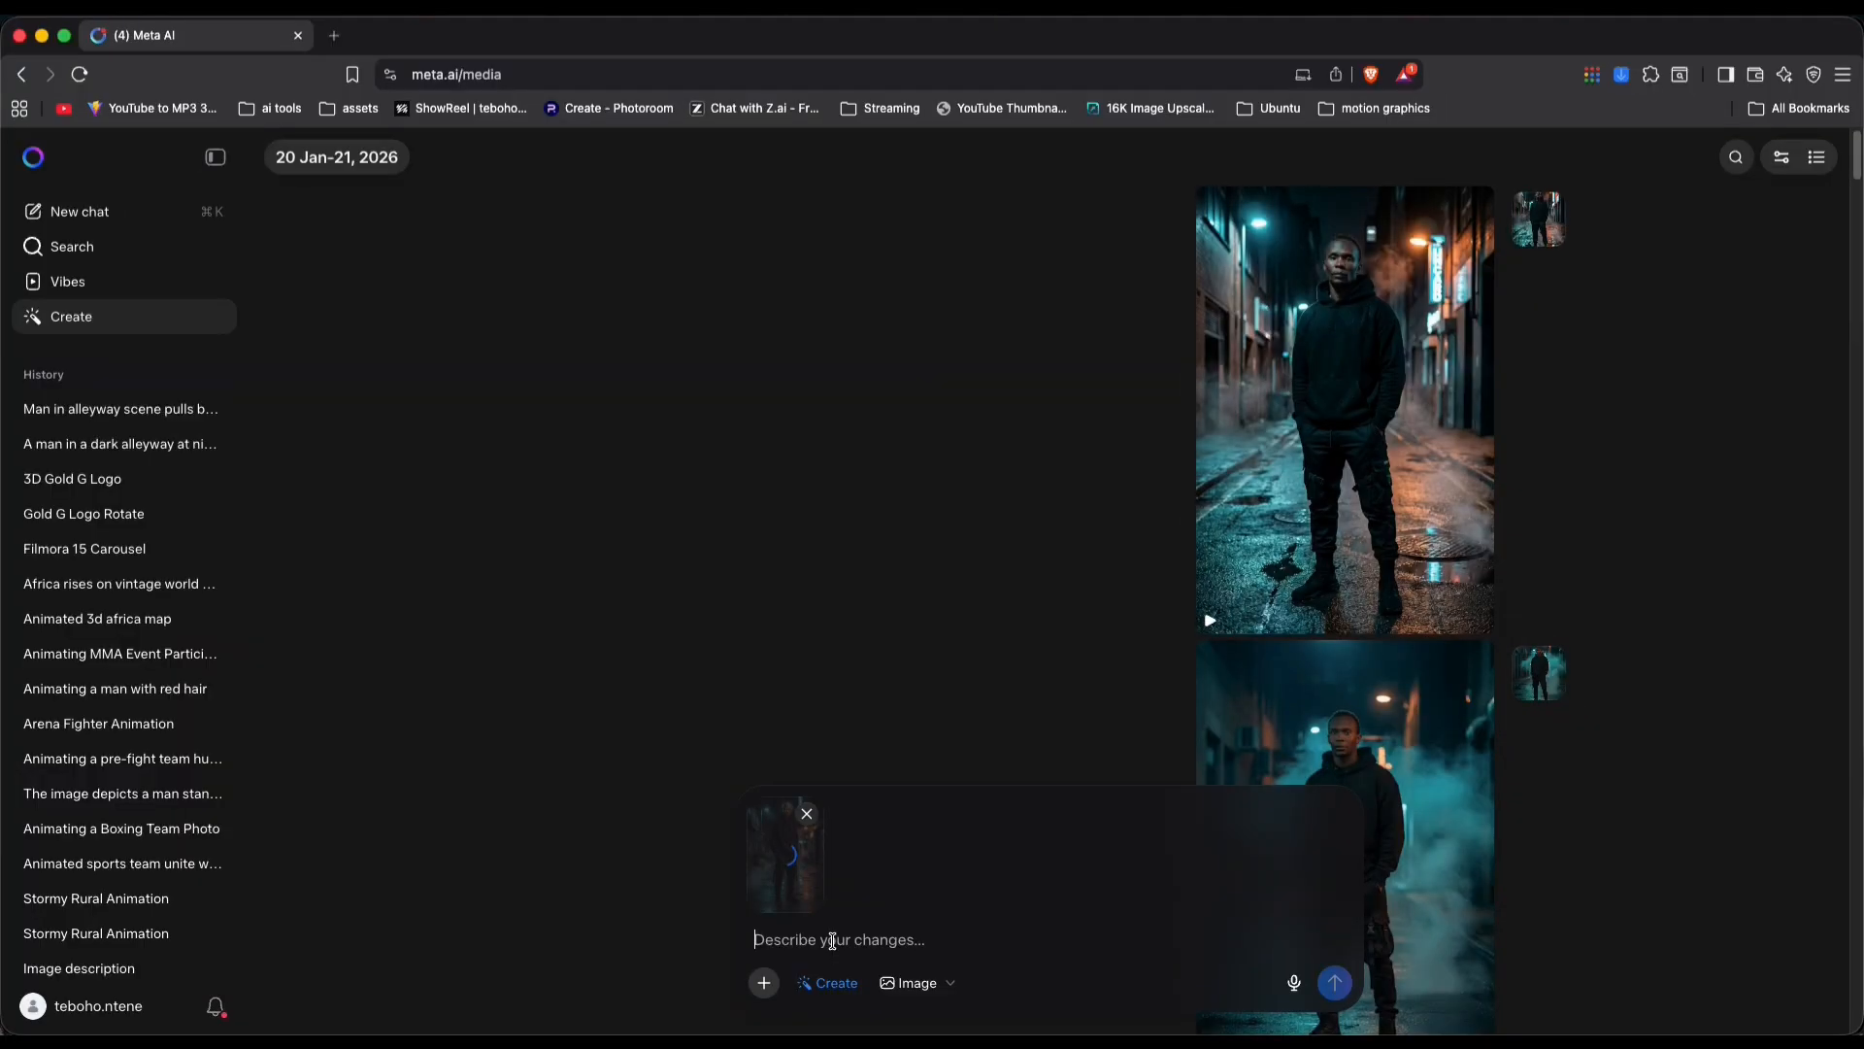
{"action": "type", "text": "animate man remains still while the camera pulls back"}
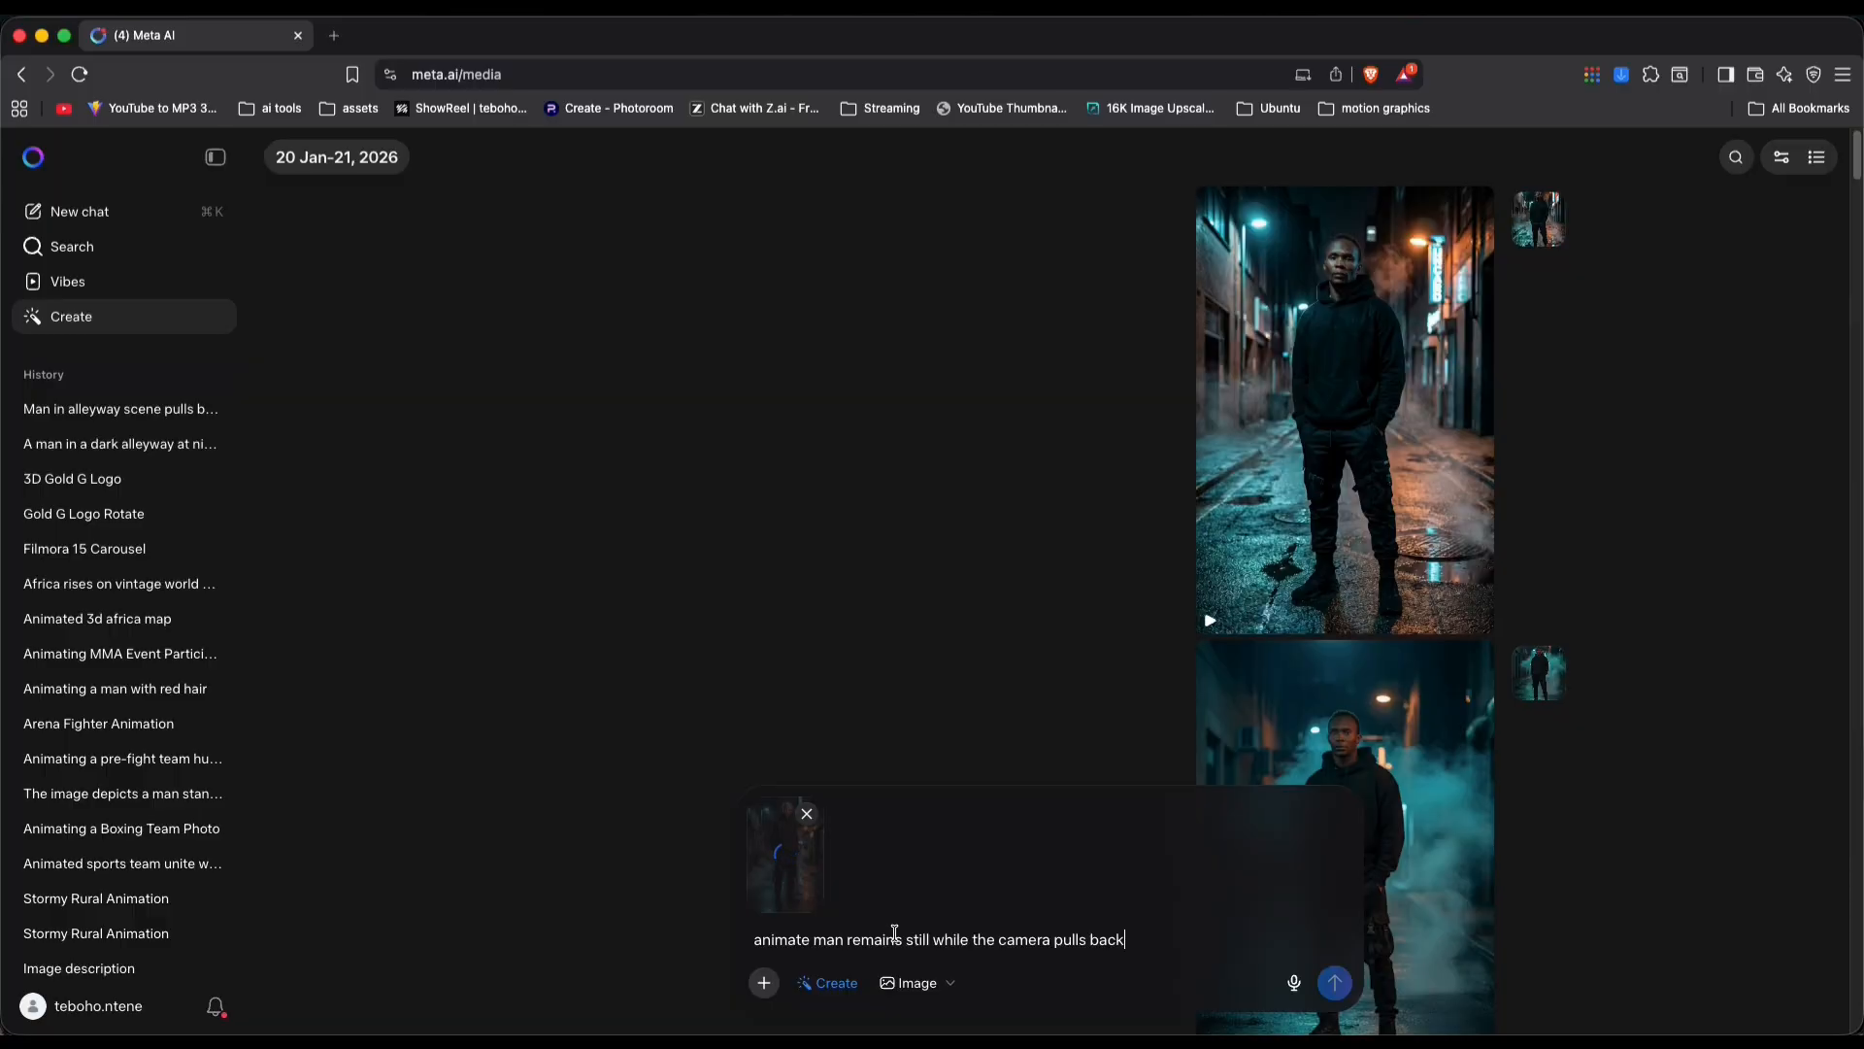
{"action": "left_click", "coordinate": [950, 981]}
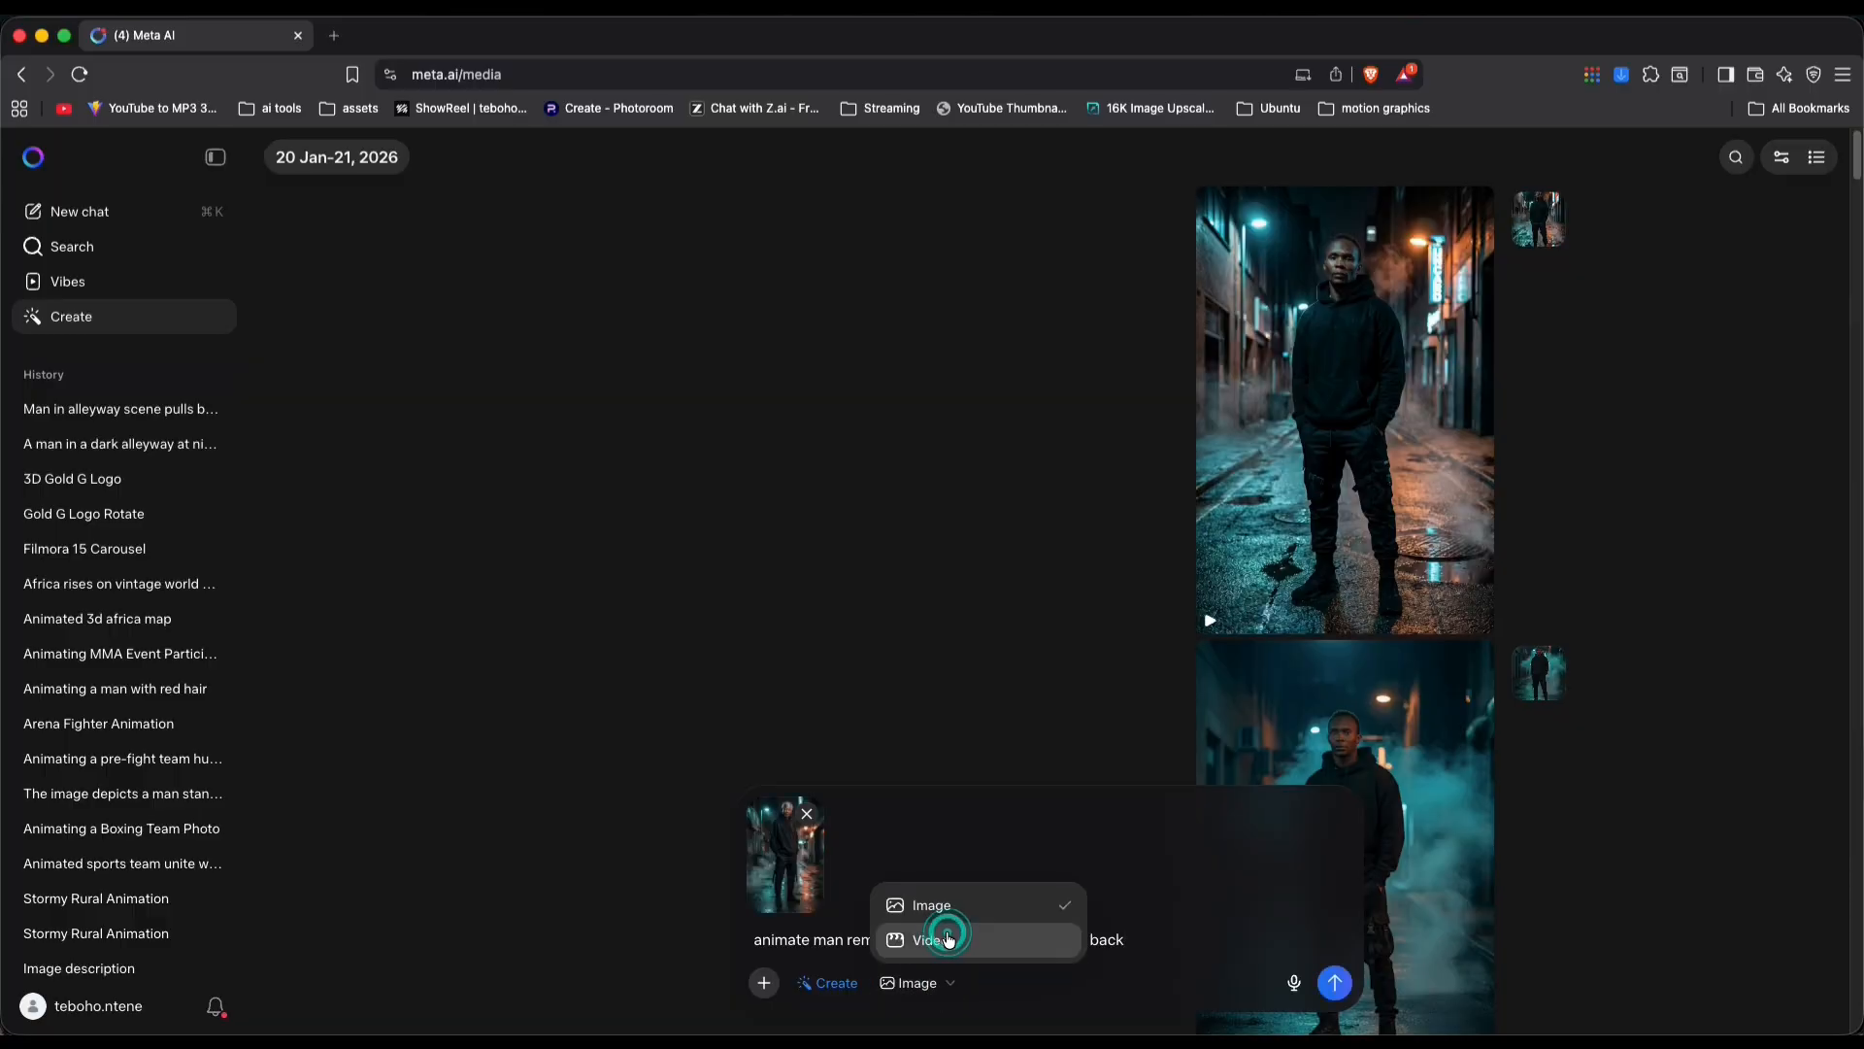
{"action": "left_click", "coordinate": [947, 936]}
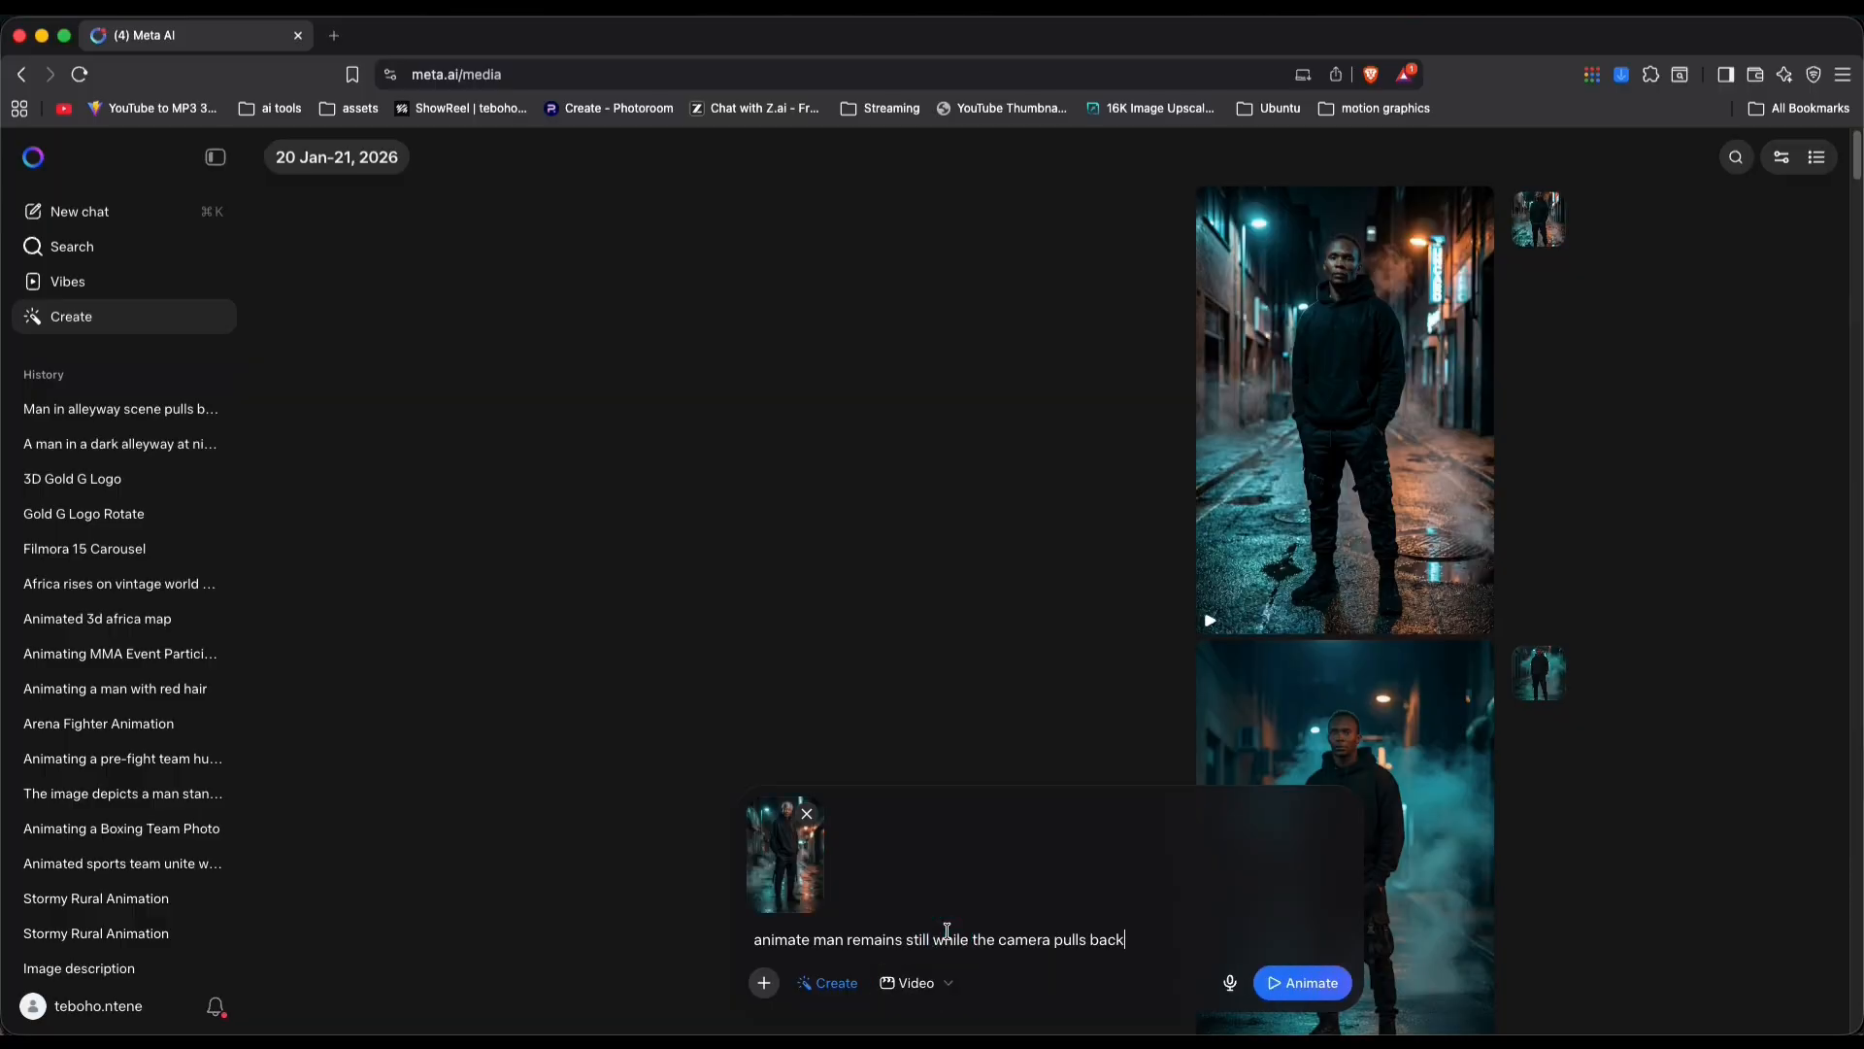
{"action": "left_click", "coordinate": [1307, 984]}
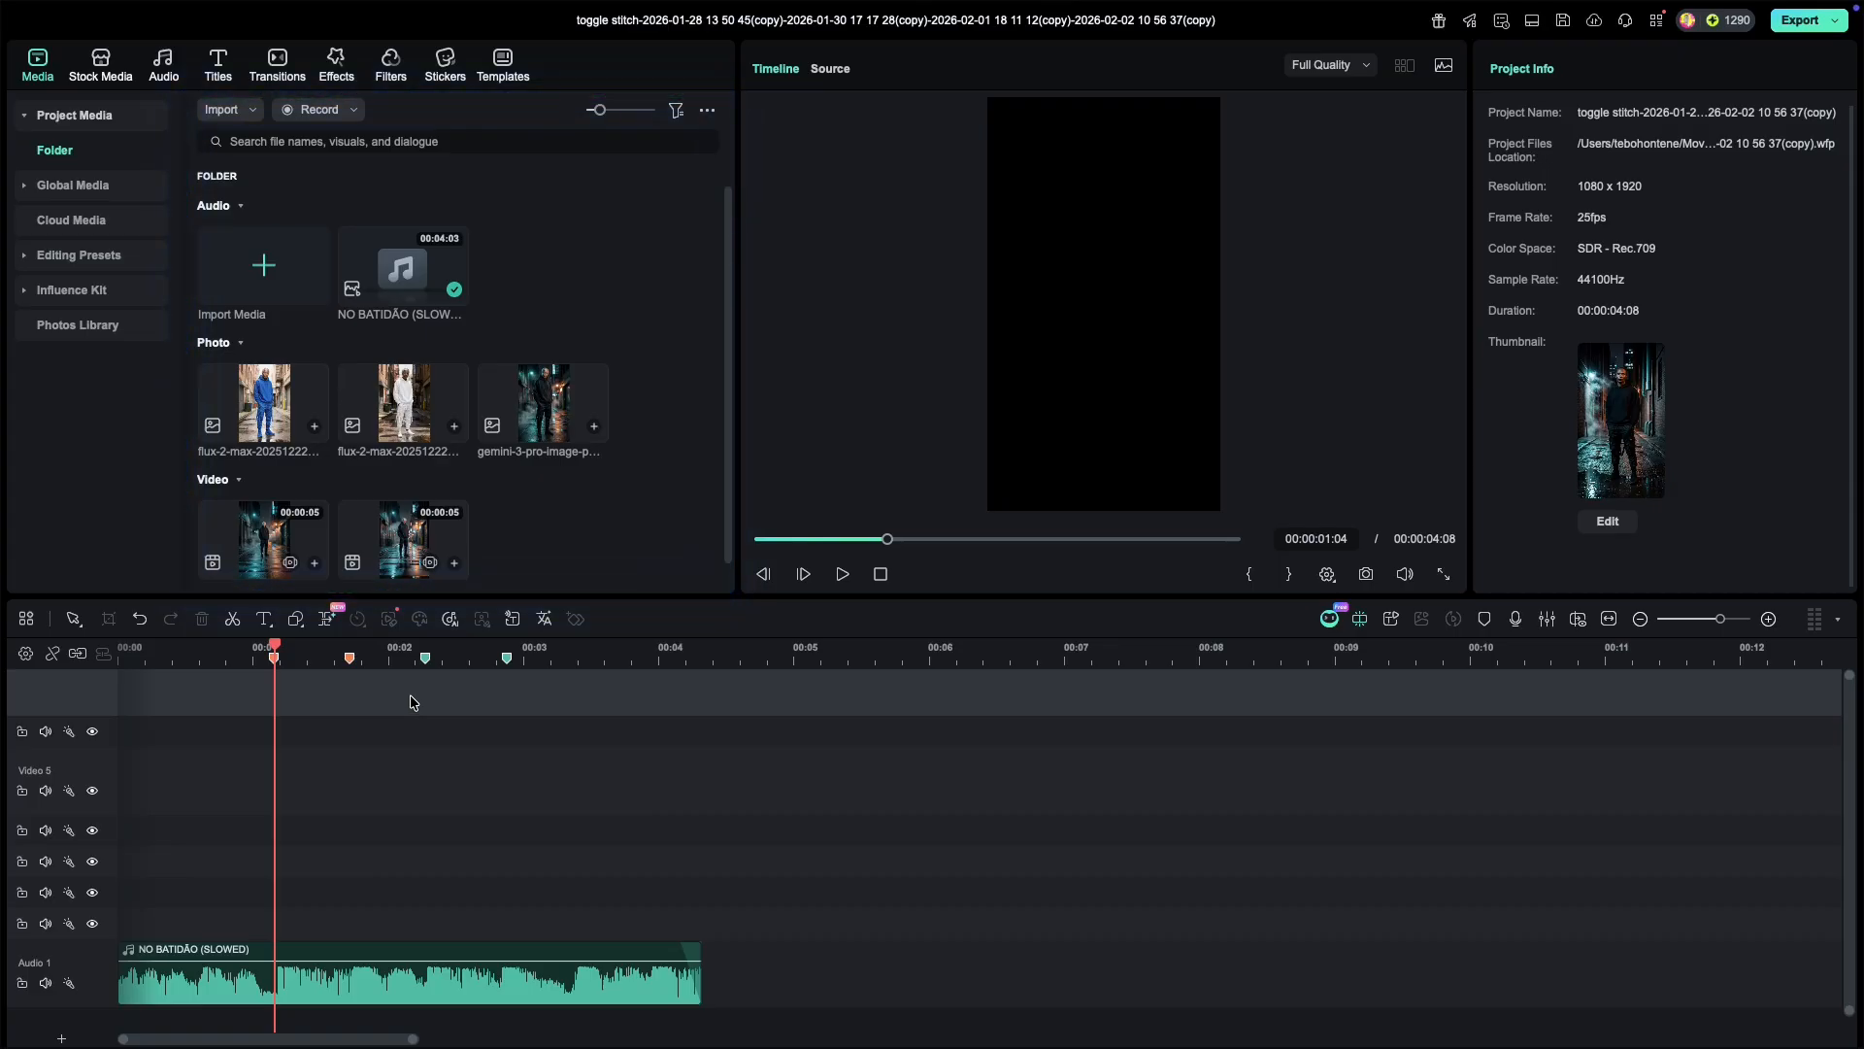
Step: In Filmora, place the media (2) alley video at the timeline start above the audio and scale it to 120%
{"action": "mouse_move", "coordinate": [268, 539]}
{"action": "left_mouse_down"}
{"action": "mouse_move", "coordinate": [279, 593]}
{"action": "mouse_move", "coordinate": [282, 564]}
{"action": "mouse_move", "coordinate": [160, 918]}
{"action": "left_mouse_up"}
{"action": "left_click", "coordinate": [765, 549]}
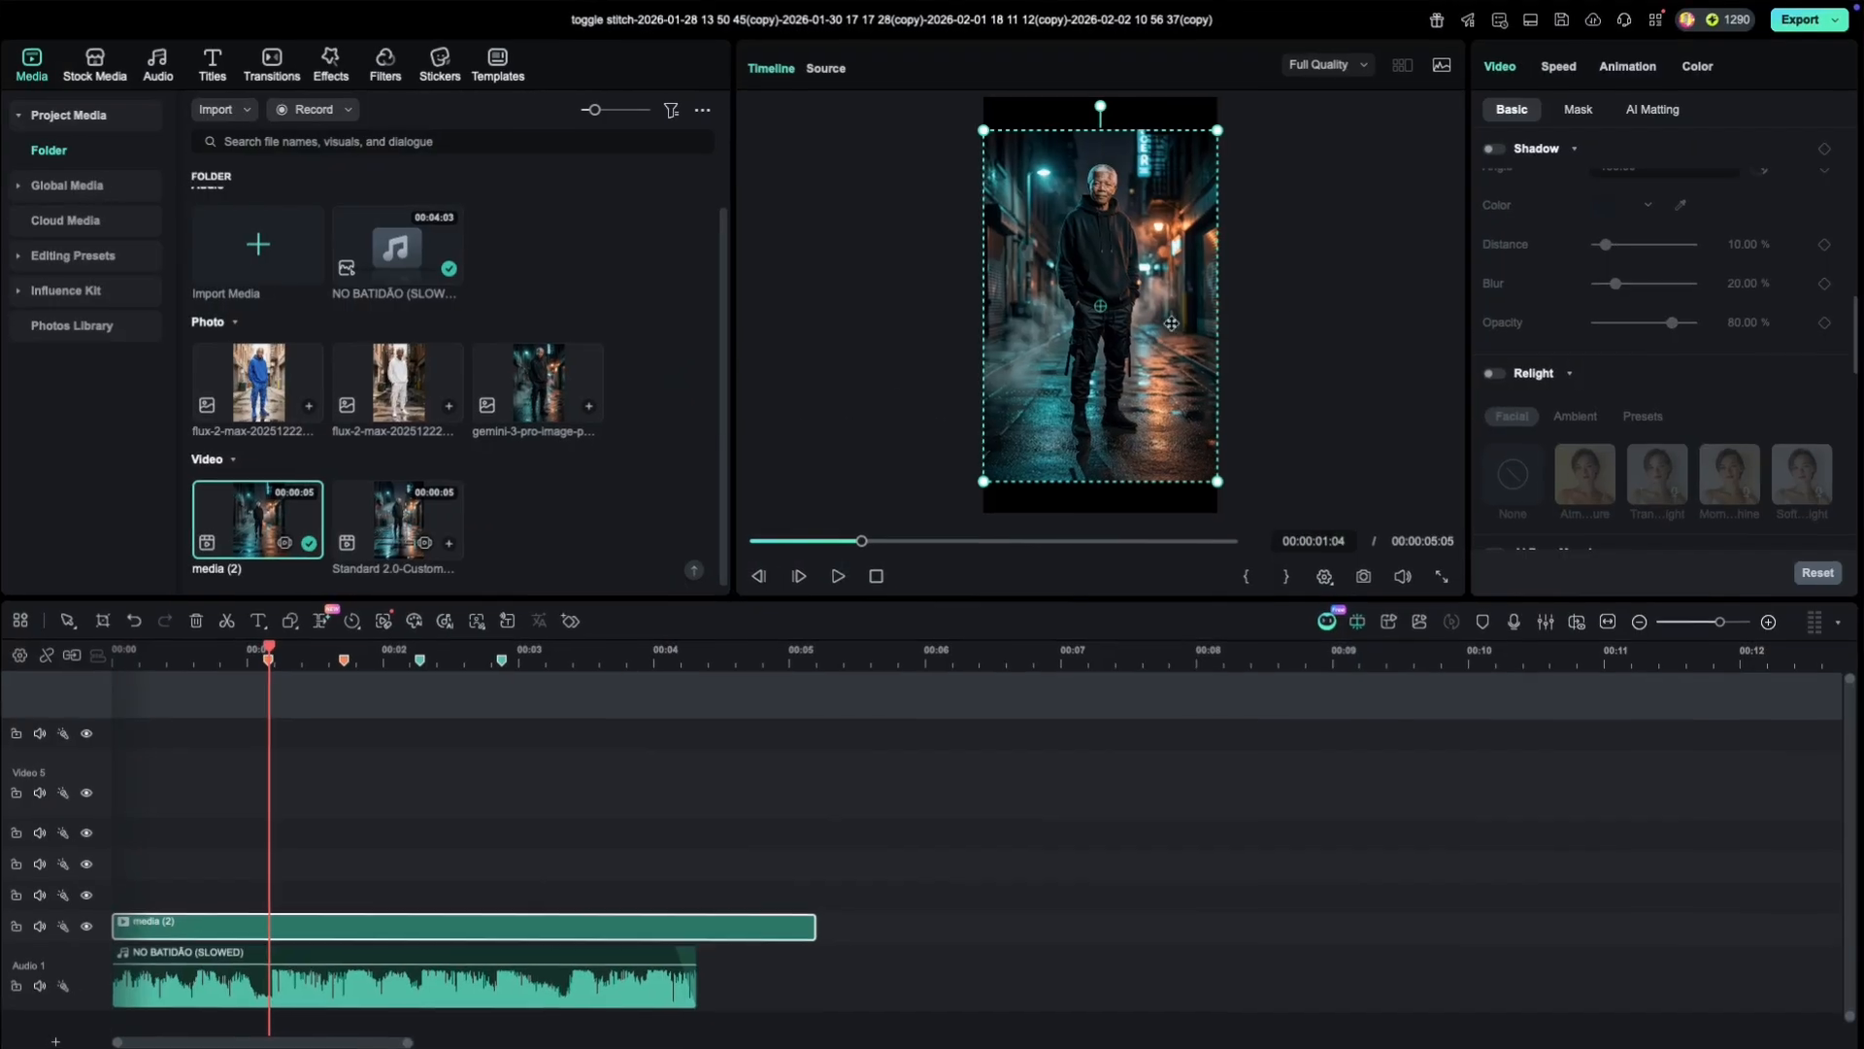
{"action": "left_click", "coordinate": [1717, 283]}
{"action": "key", "text": "Return"}
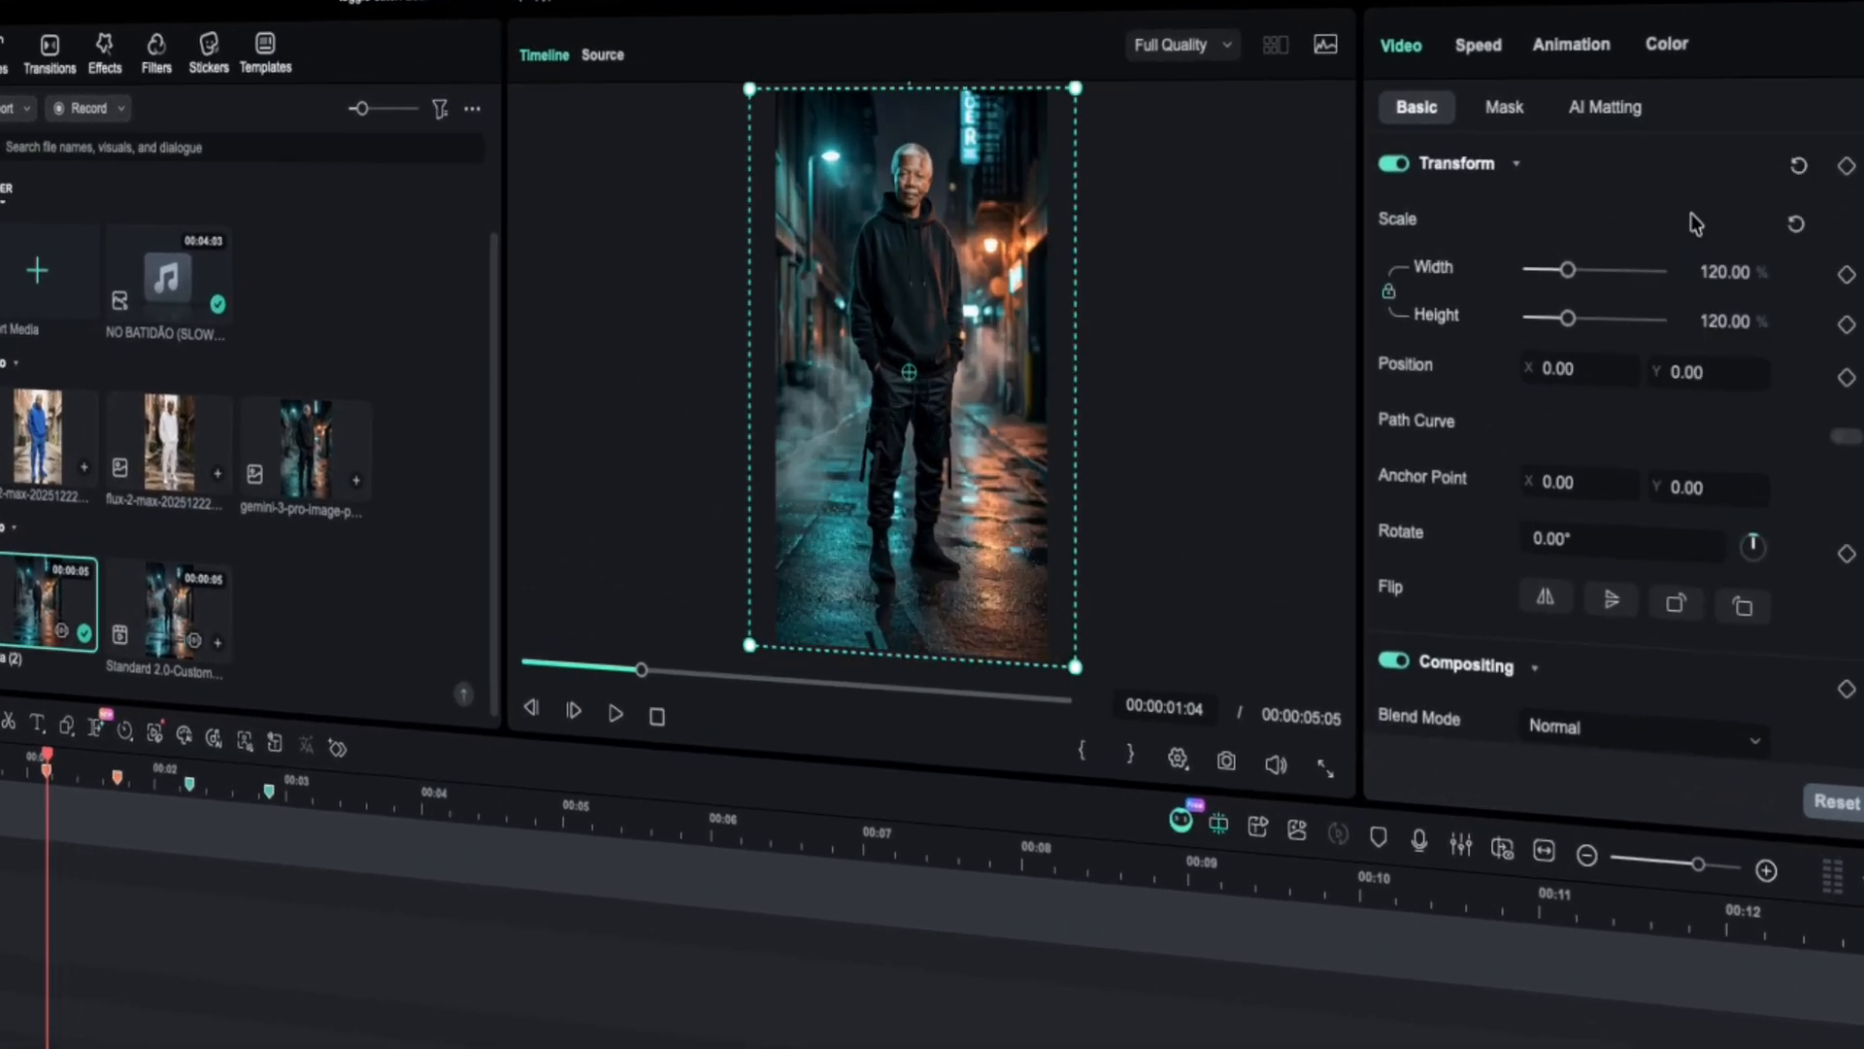
Step: Give the media (2) clip a custom speed ramp with only a raised middle point, shortening it to 00:00:01:04 at the first beat marker
{"action": "left_click", "coordinate": [1482, 48]}
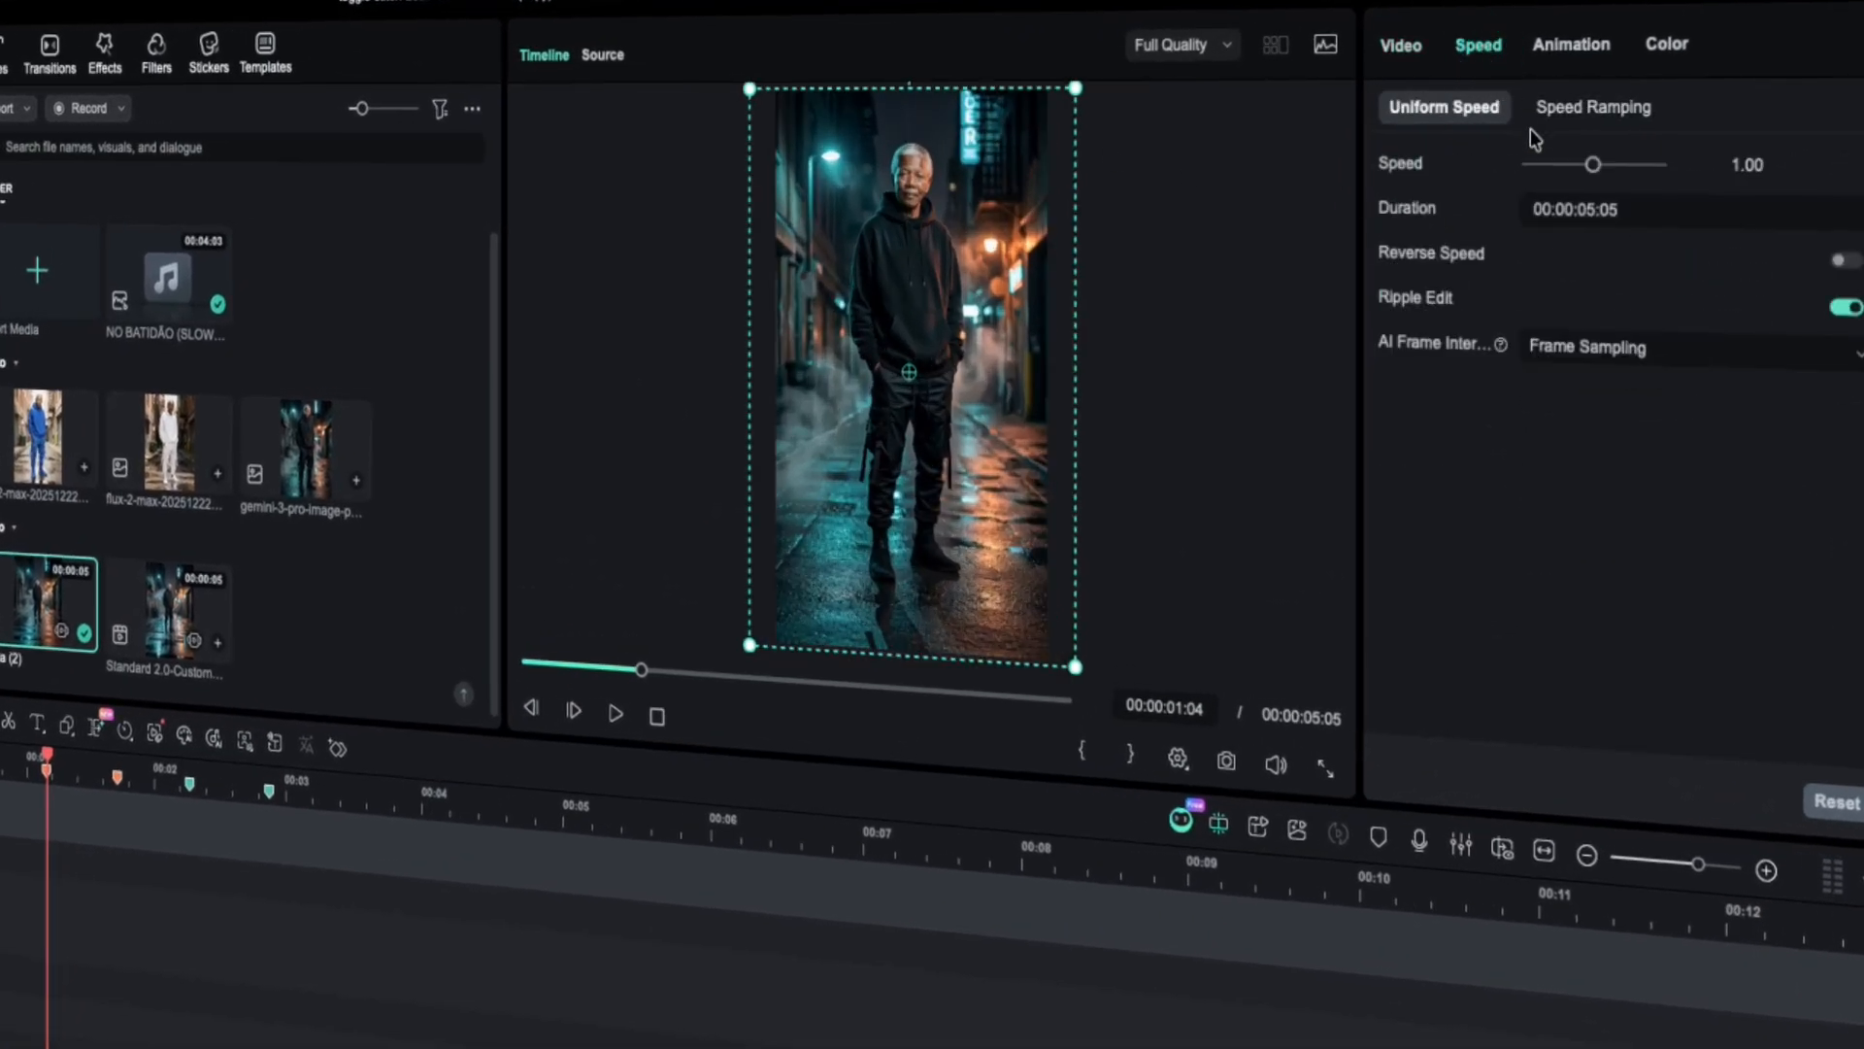
{"action": "left_click", "coordinate": [1565, 108]}
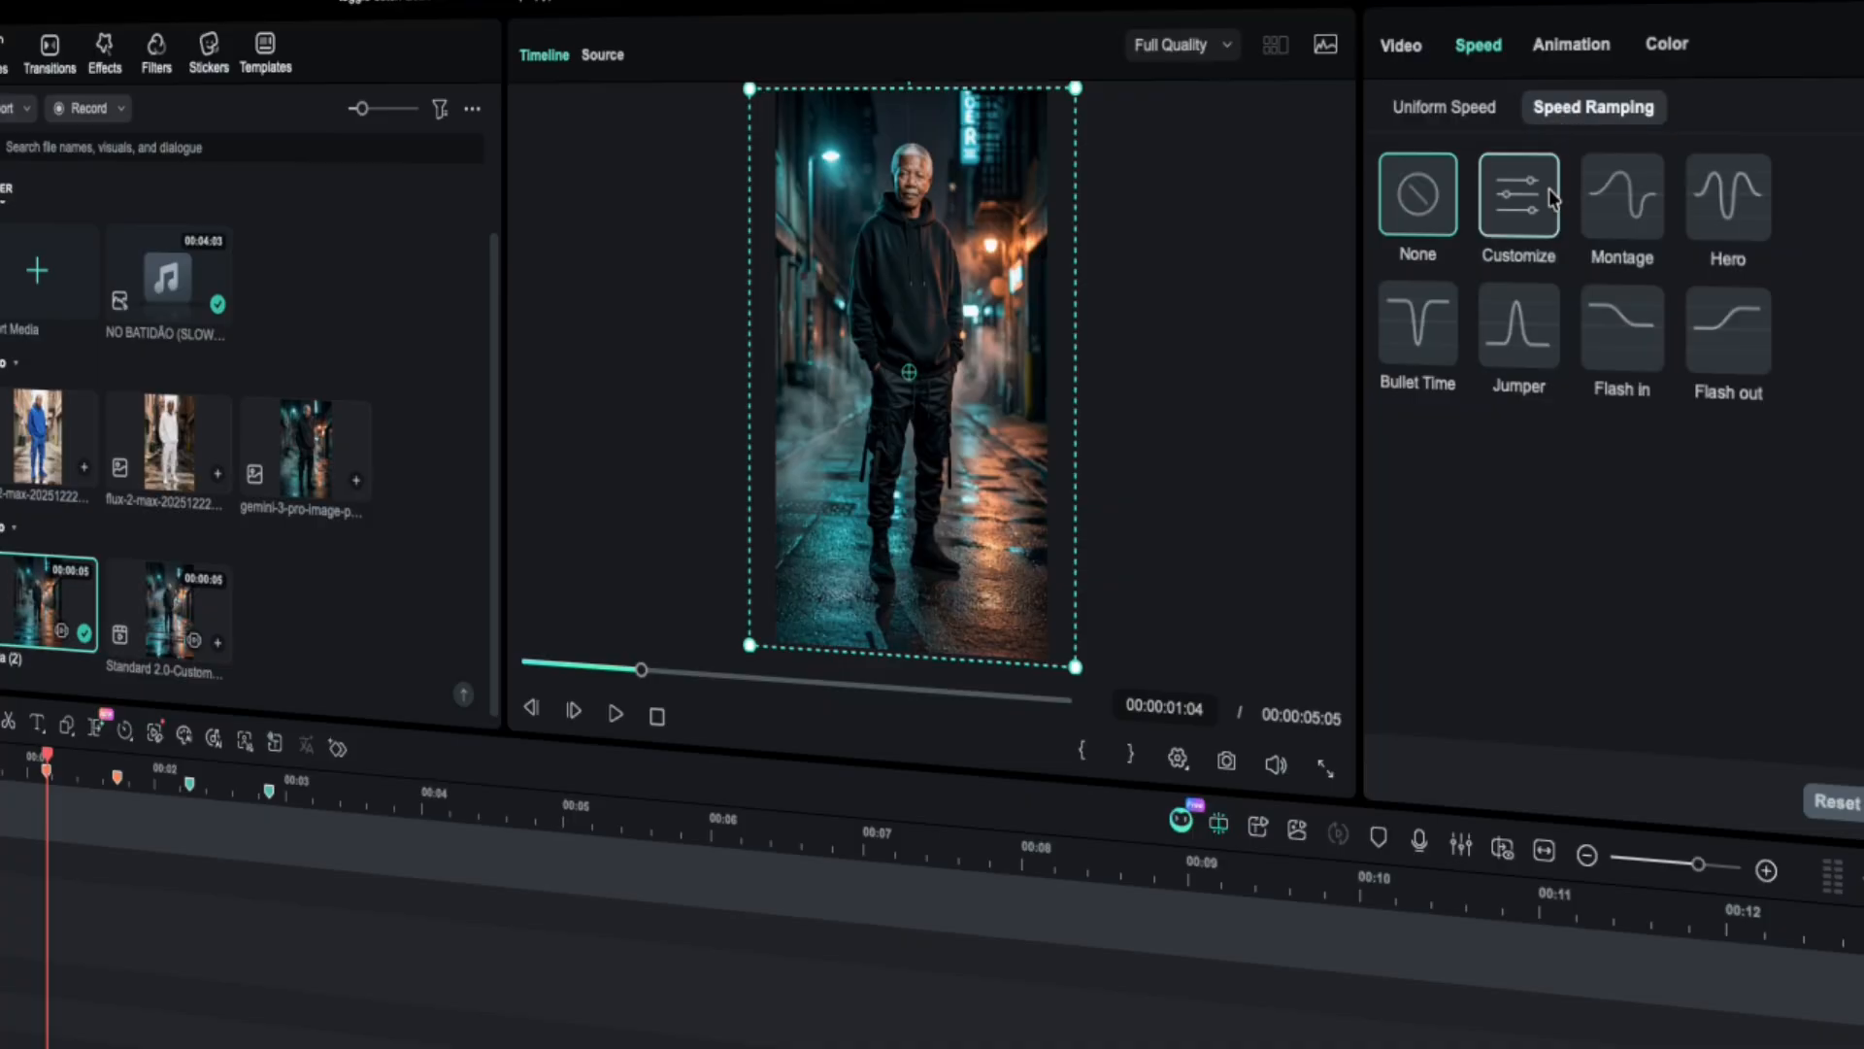
{"action": "left_click", "coordinate": [1520, 199]}
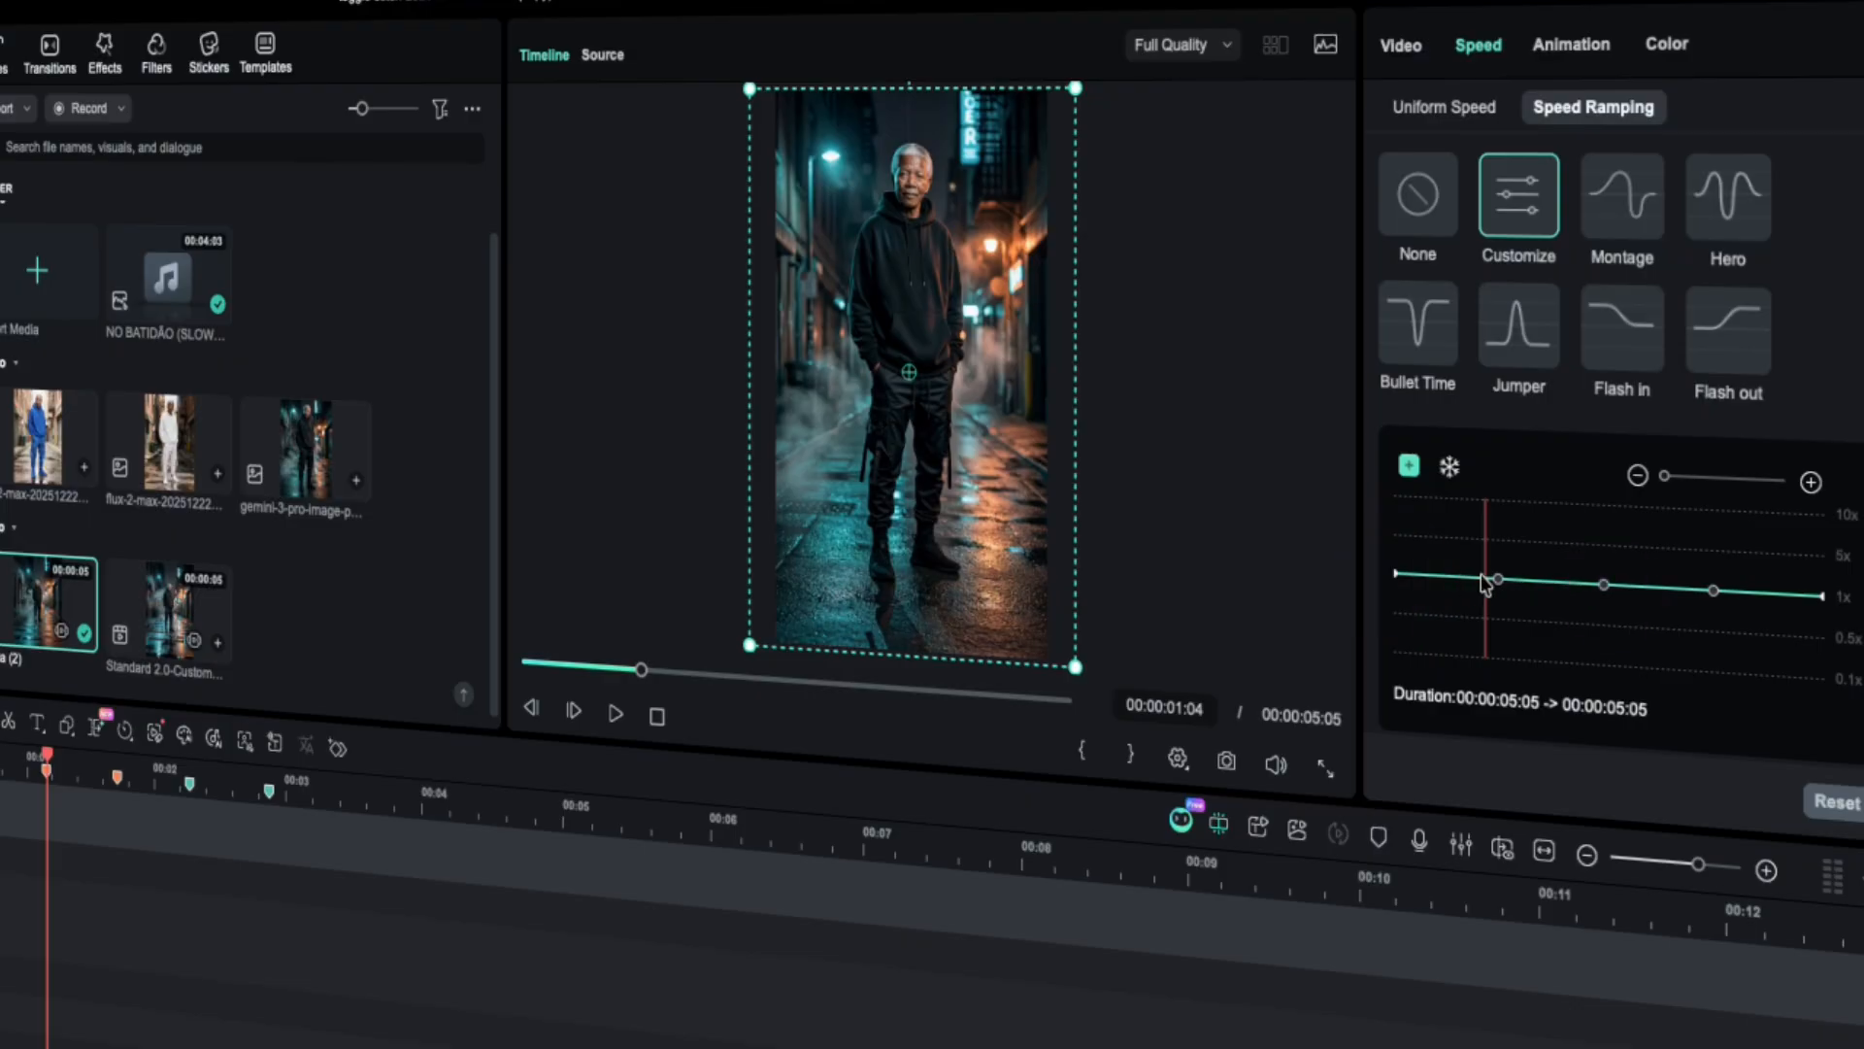
{"action": "left_click", "coordinate": [1709, 586]}
{"action": "left_click_drag", "start_coordinate": [1604, 584], "coordinate": [1606, 526]}
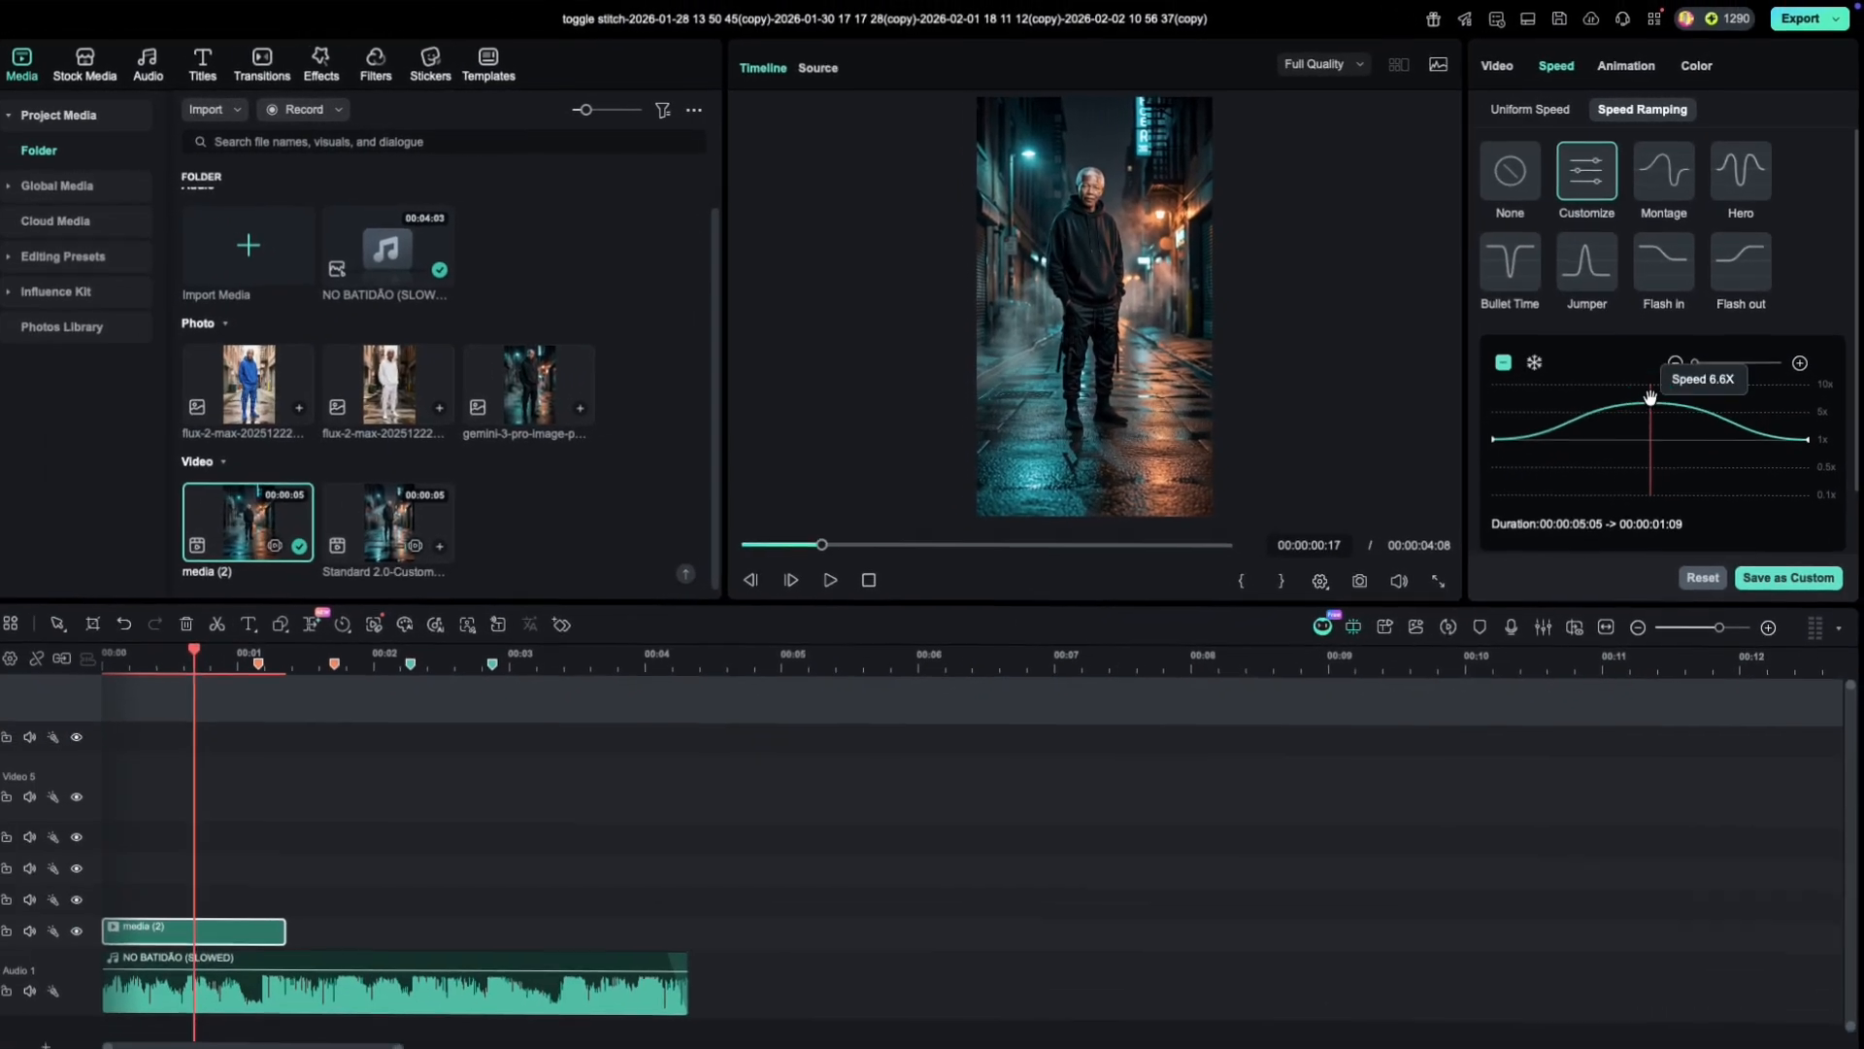
{"action": "left_click_drag", "start_coordinate": [1651, 396], "coordinate": [1650, 394]}
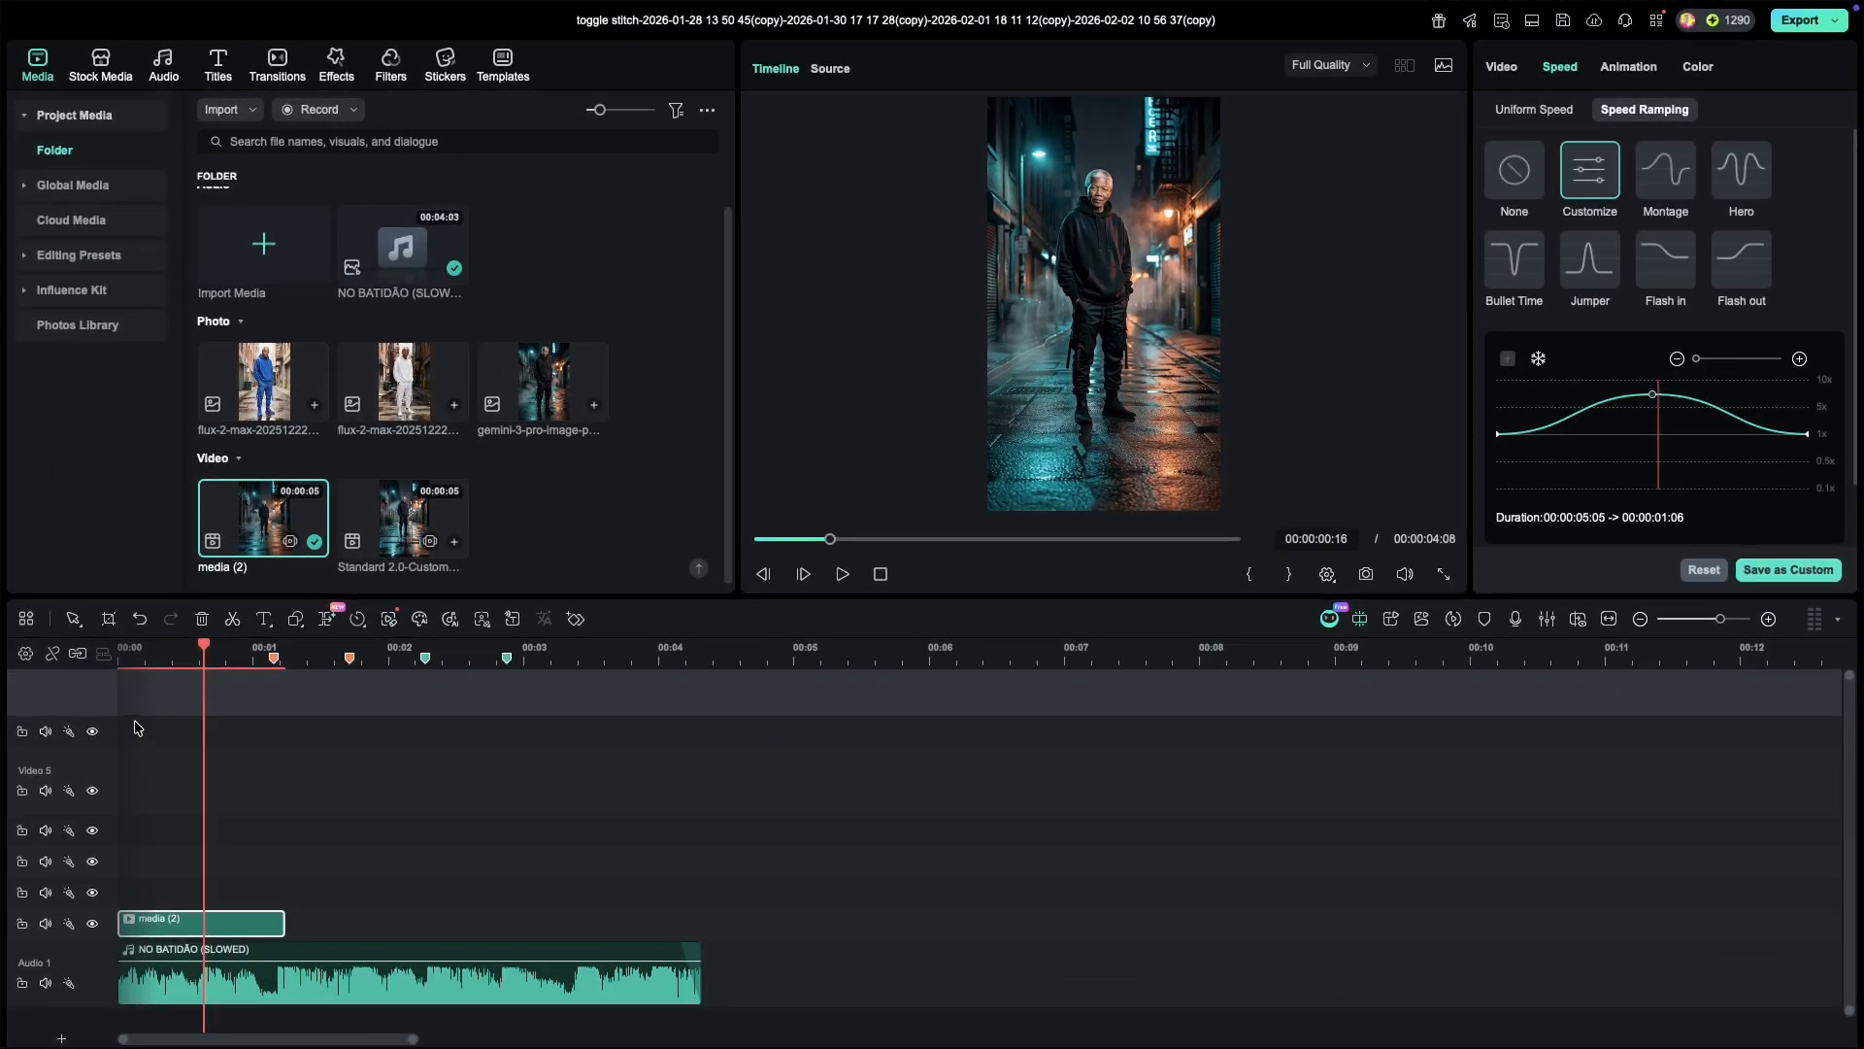
{"action": "mouse_move", "coordinate": [208, 646]}
{"action": "left_mouse_down"}
{"action": "mouse_move", "coordinate": [269, 668]}
{"action": "mouse_move", "coordinate": [277, 652]}
{"action": "left_mouse_up"}
{"action": "left_click_drag", "start_coordinate": [1653, 393], "coordinate": [1651, 391]}
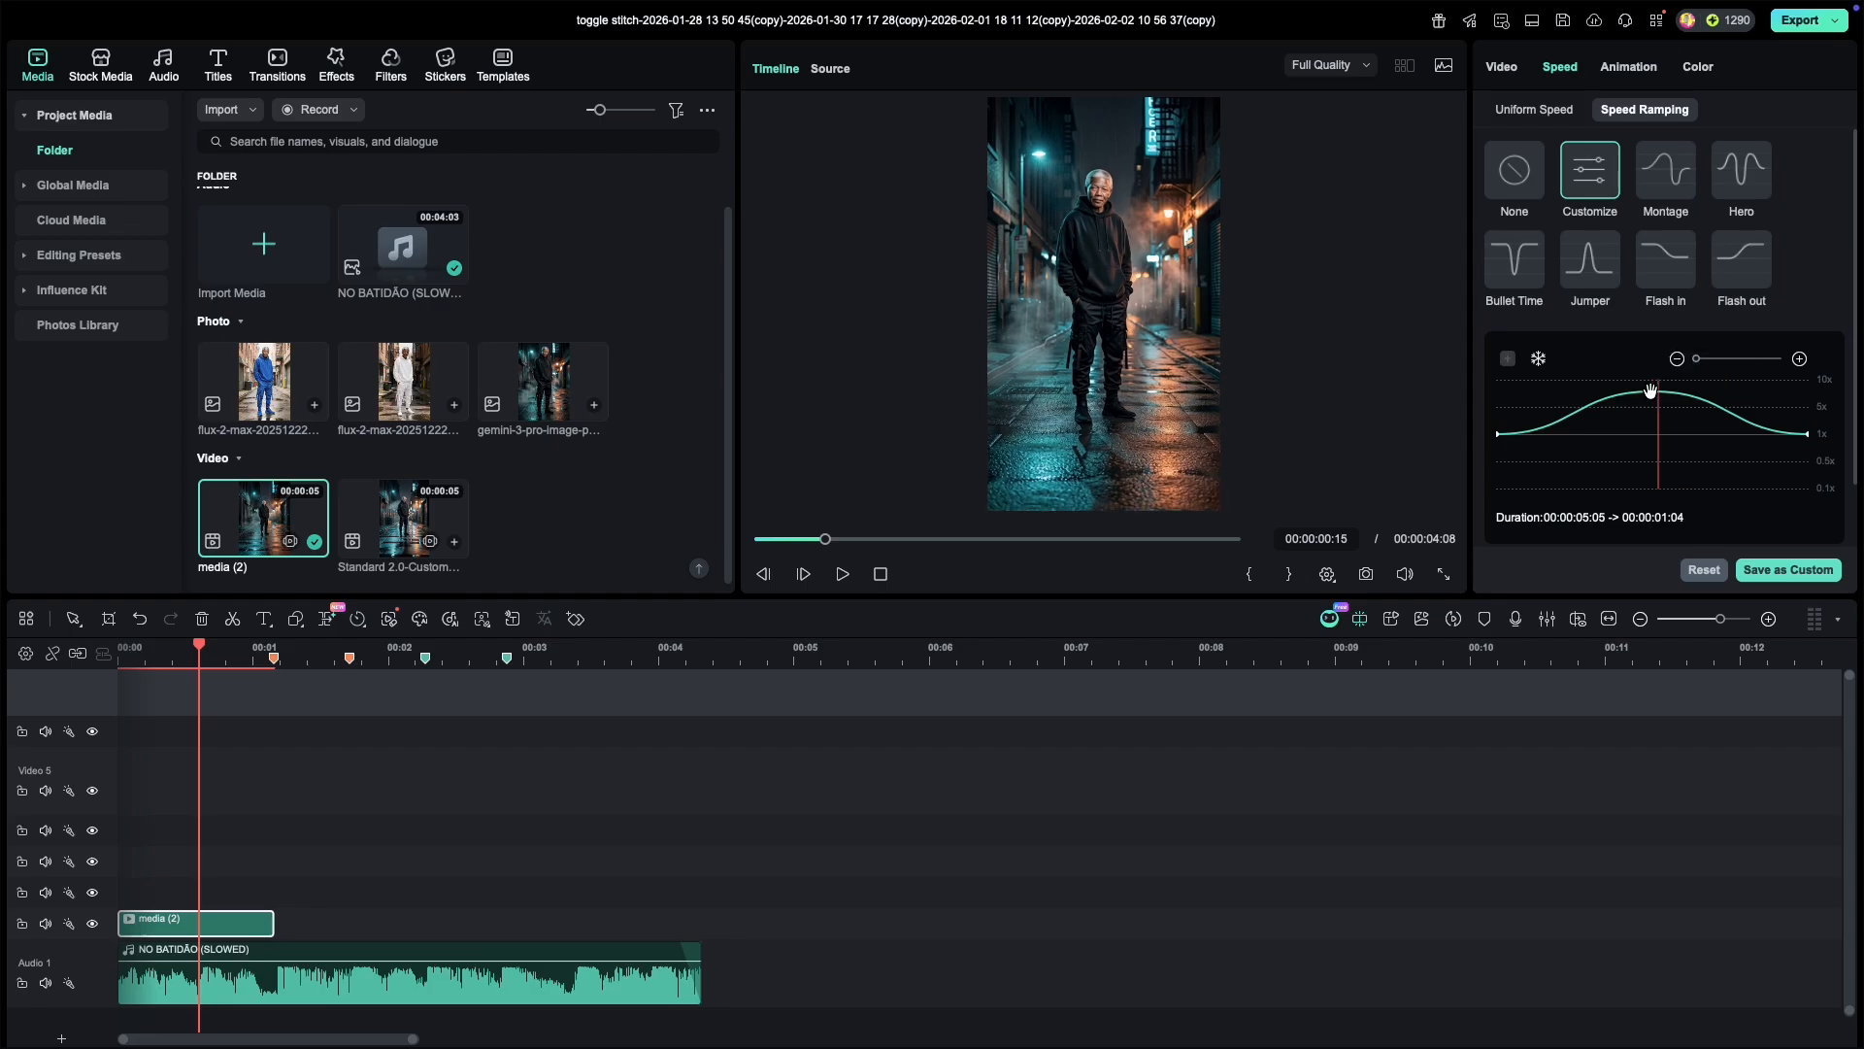
{"action": "left_click_drag", "start_coordinate": [201, 643], "coordinate": [86, 769]}
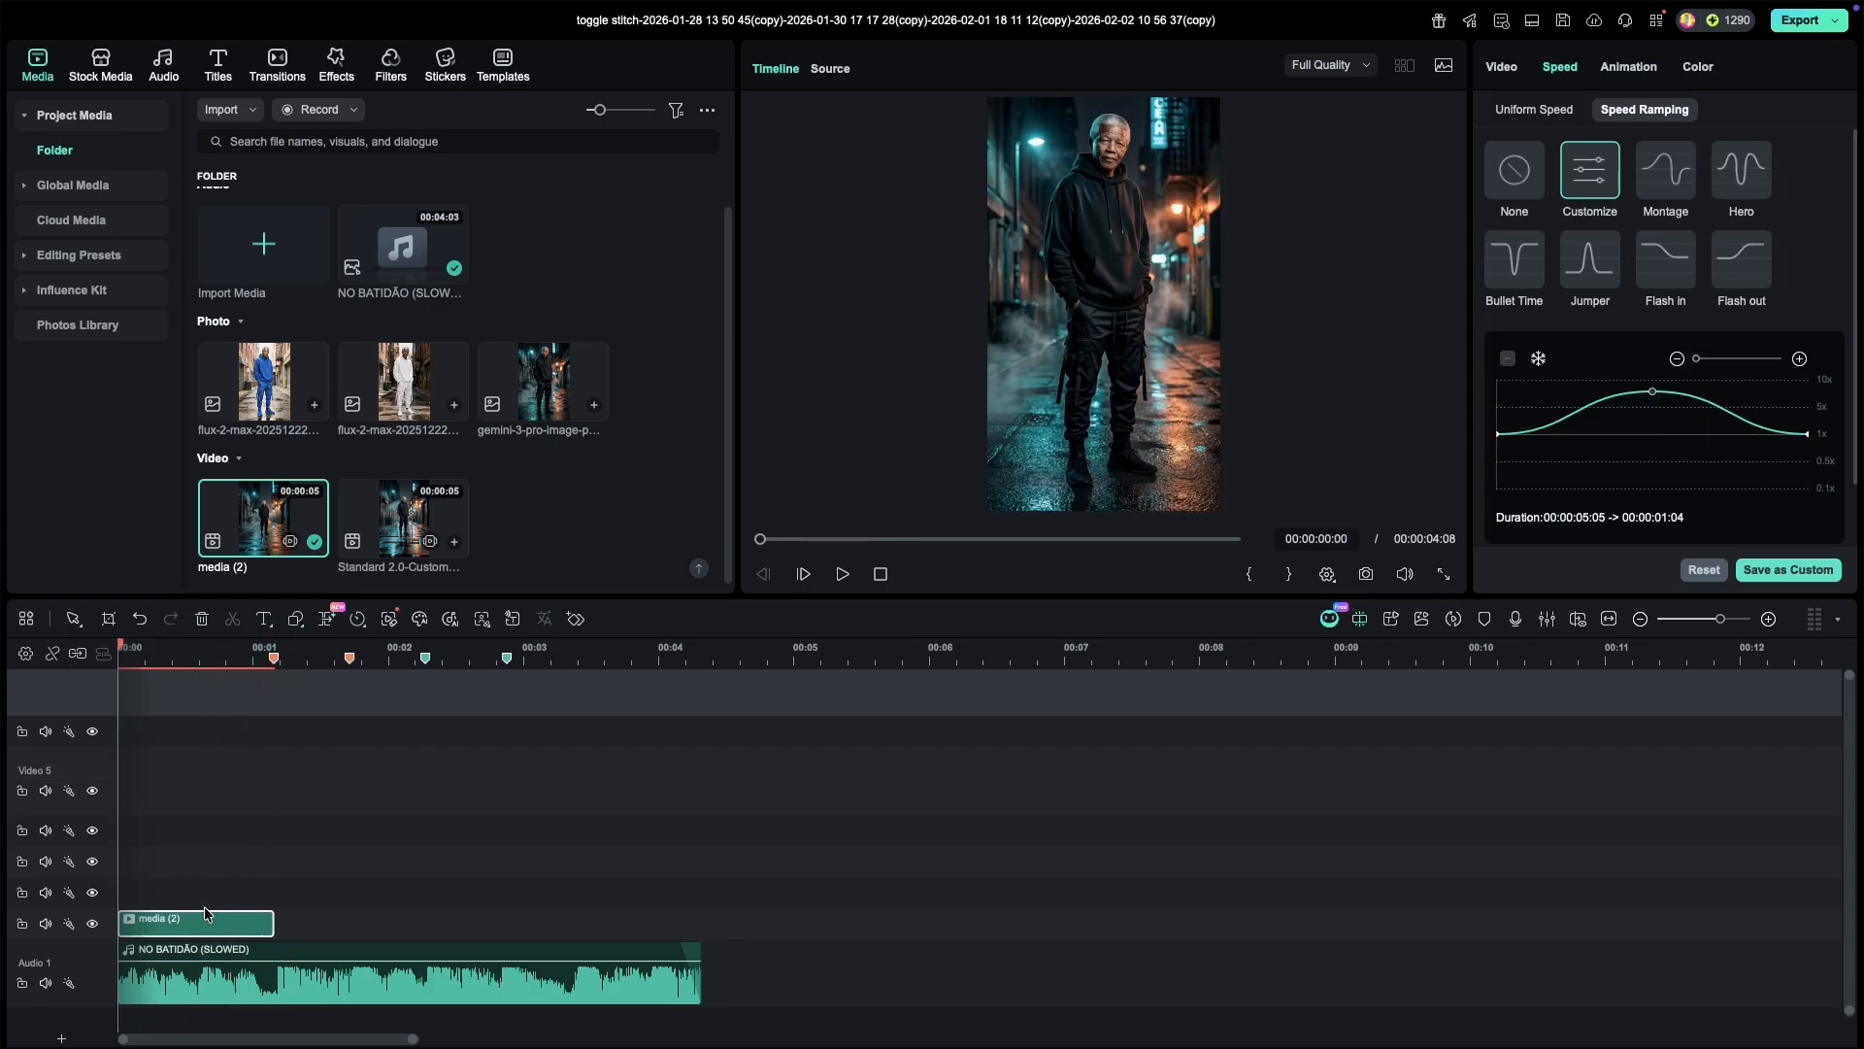
Step: Convert the sped-up media (2) clip into a 9:16 compound clip, reverse its speed and play it back
{"action": "key", "text": "alt+g"}
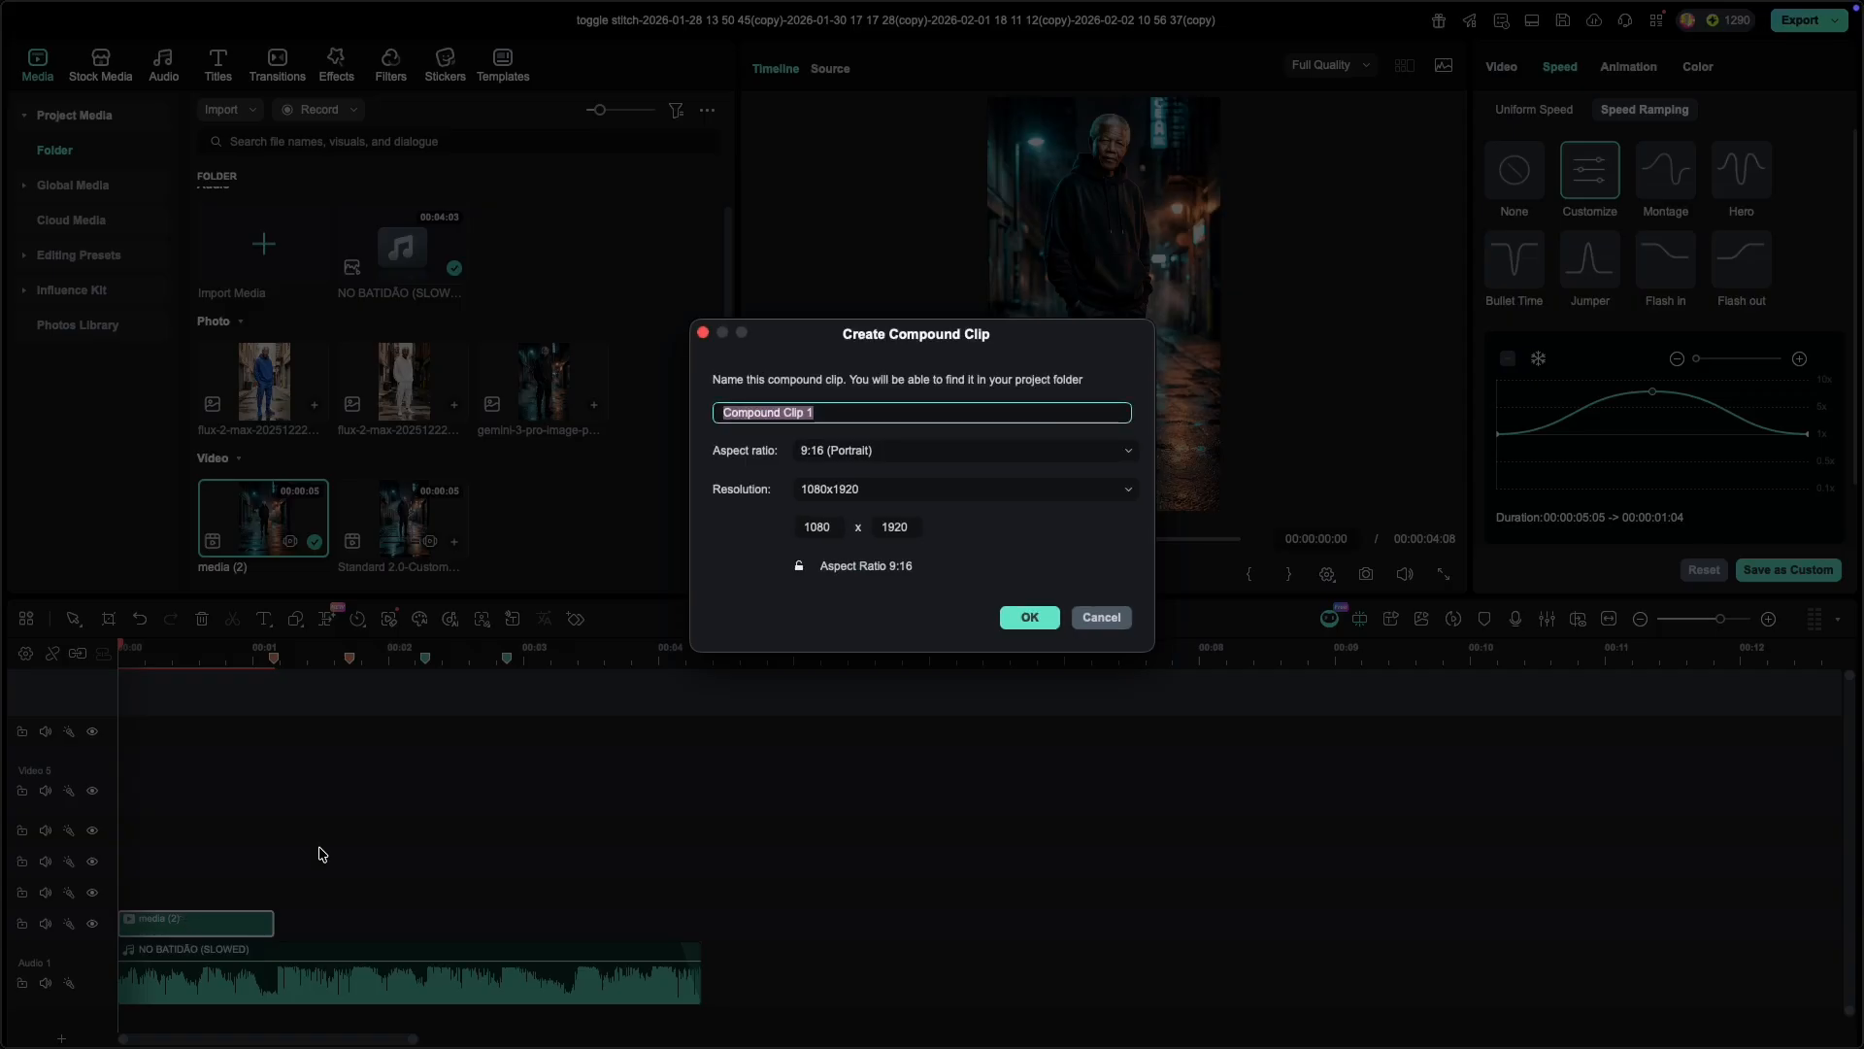
{"action": "left_click", "coordinate": [1035, 619]}
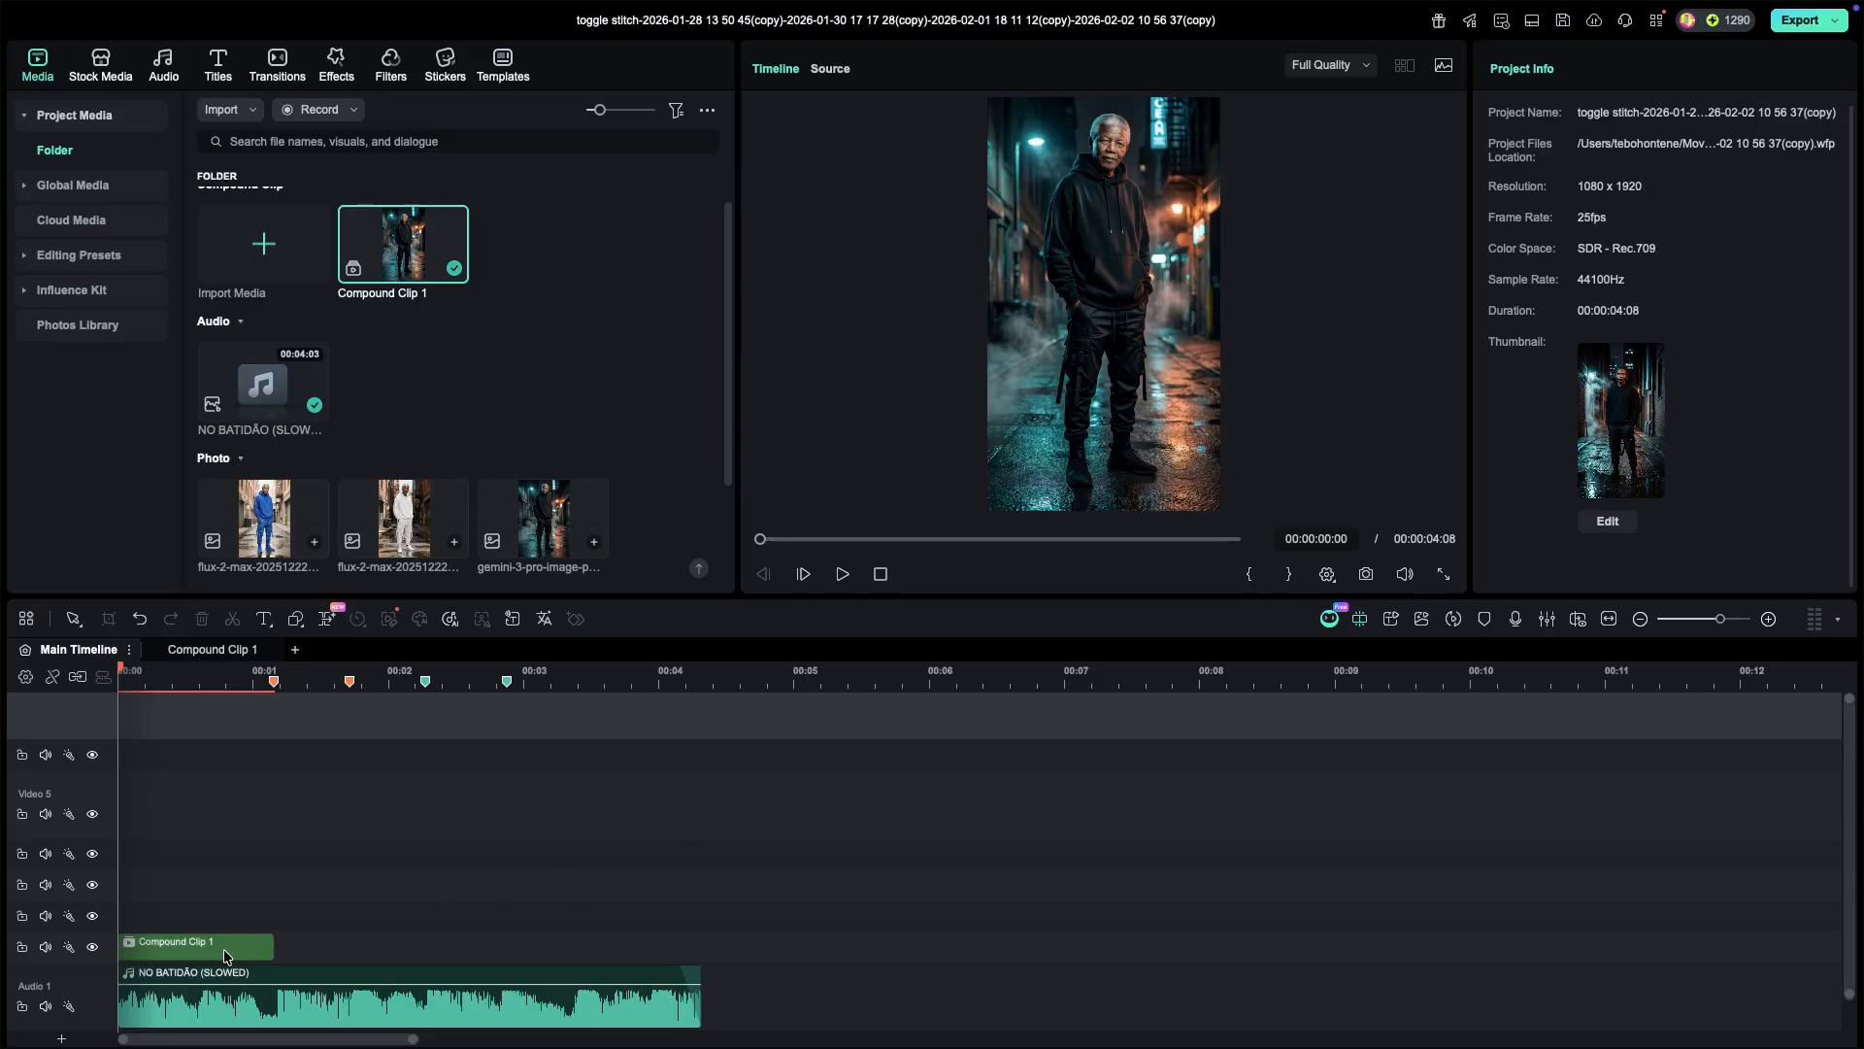
{"action": "left_click", "coordinate": [185, 952]}
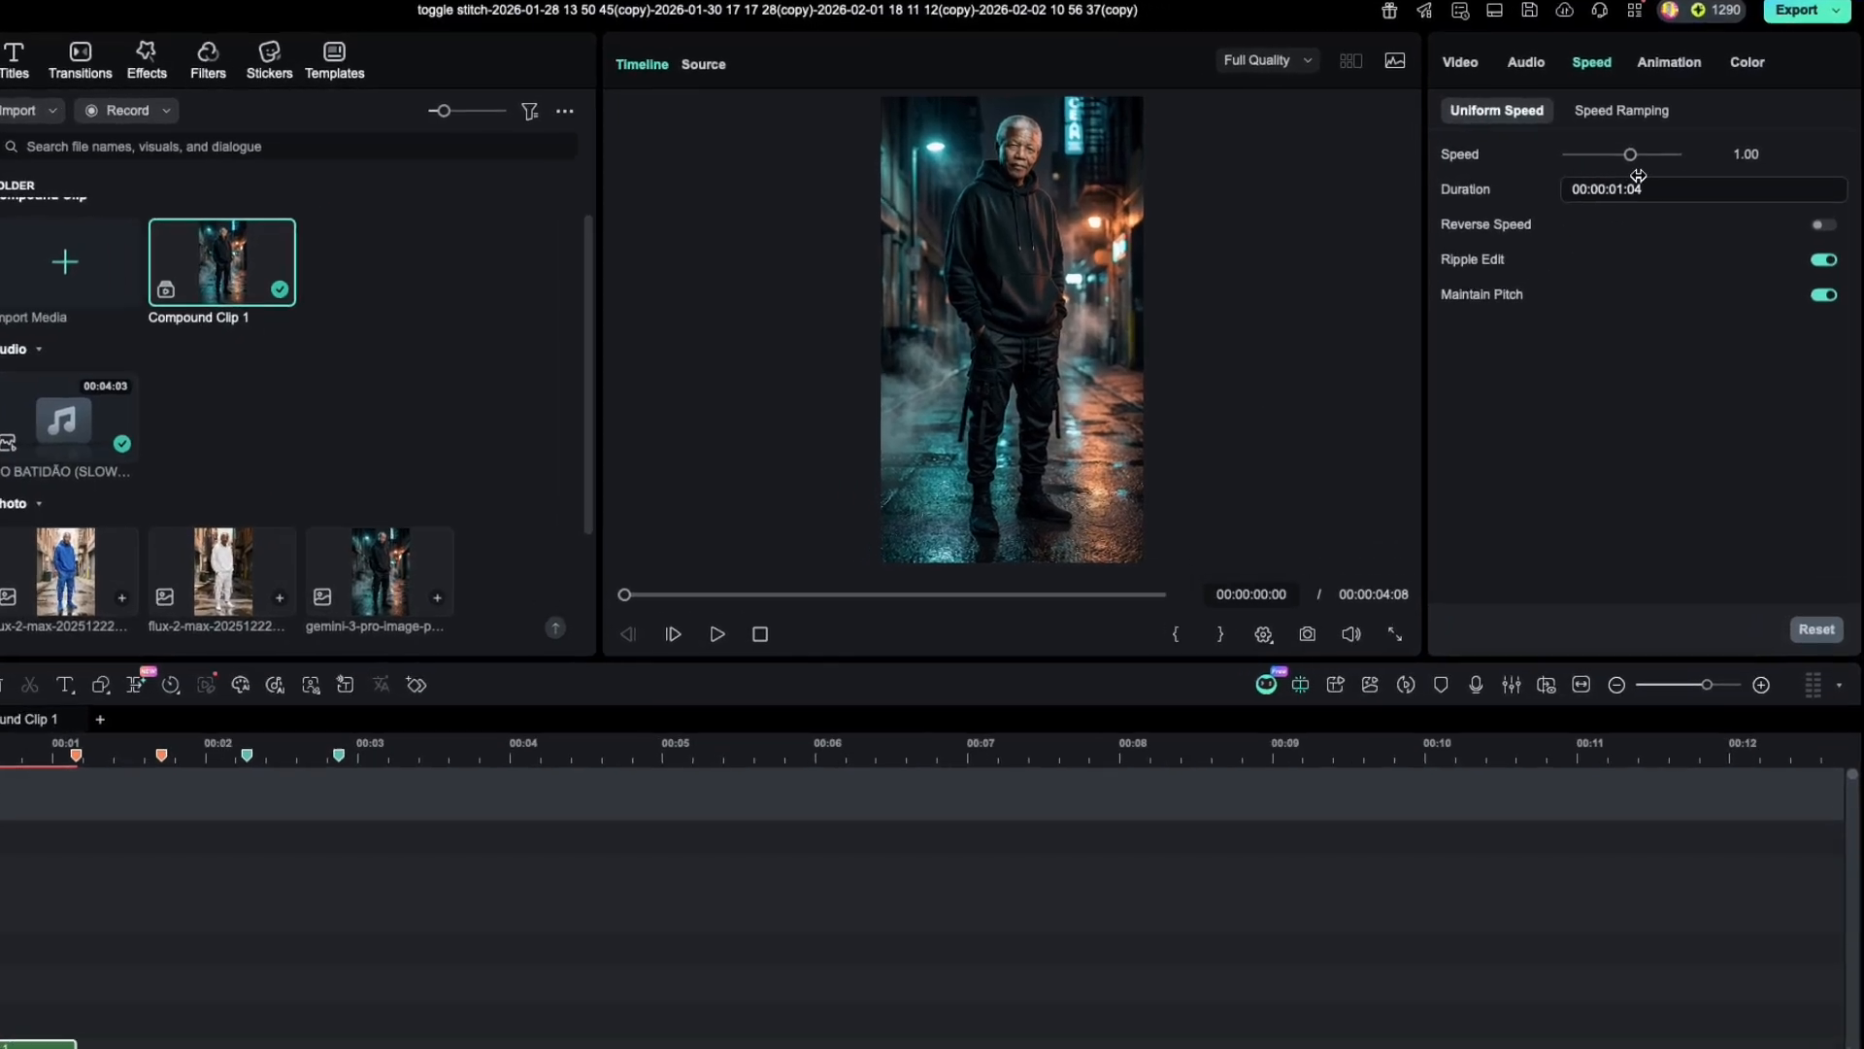
{"action": "left_click", "coordinate": [1824, 210]}
{"action": "key", "text": "space"}
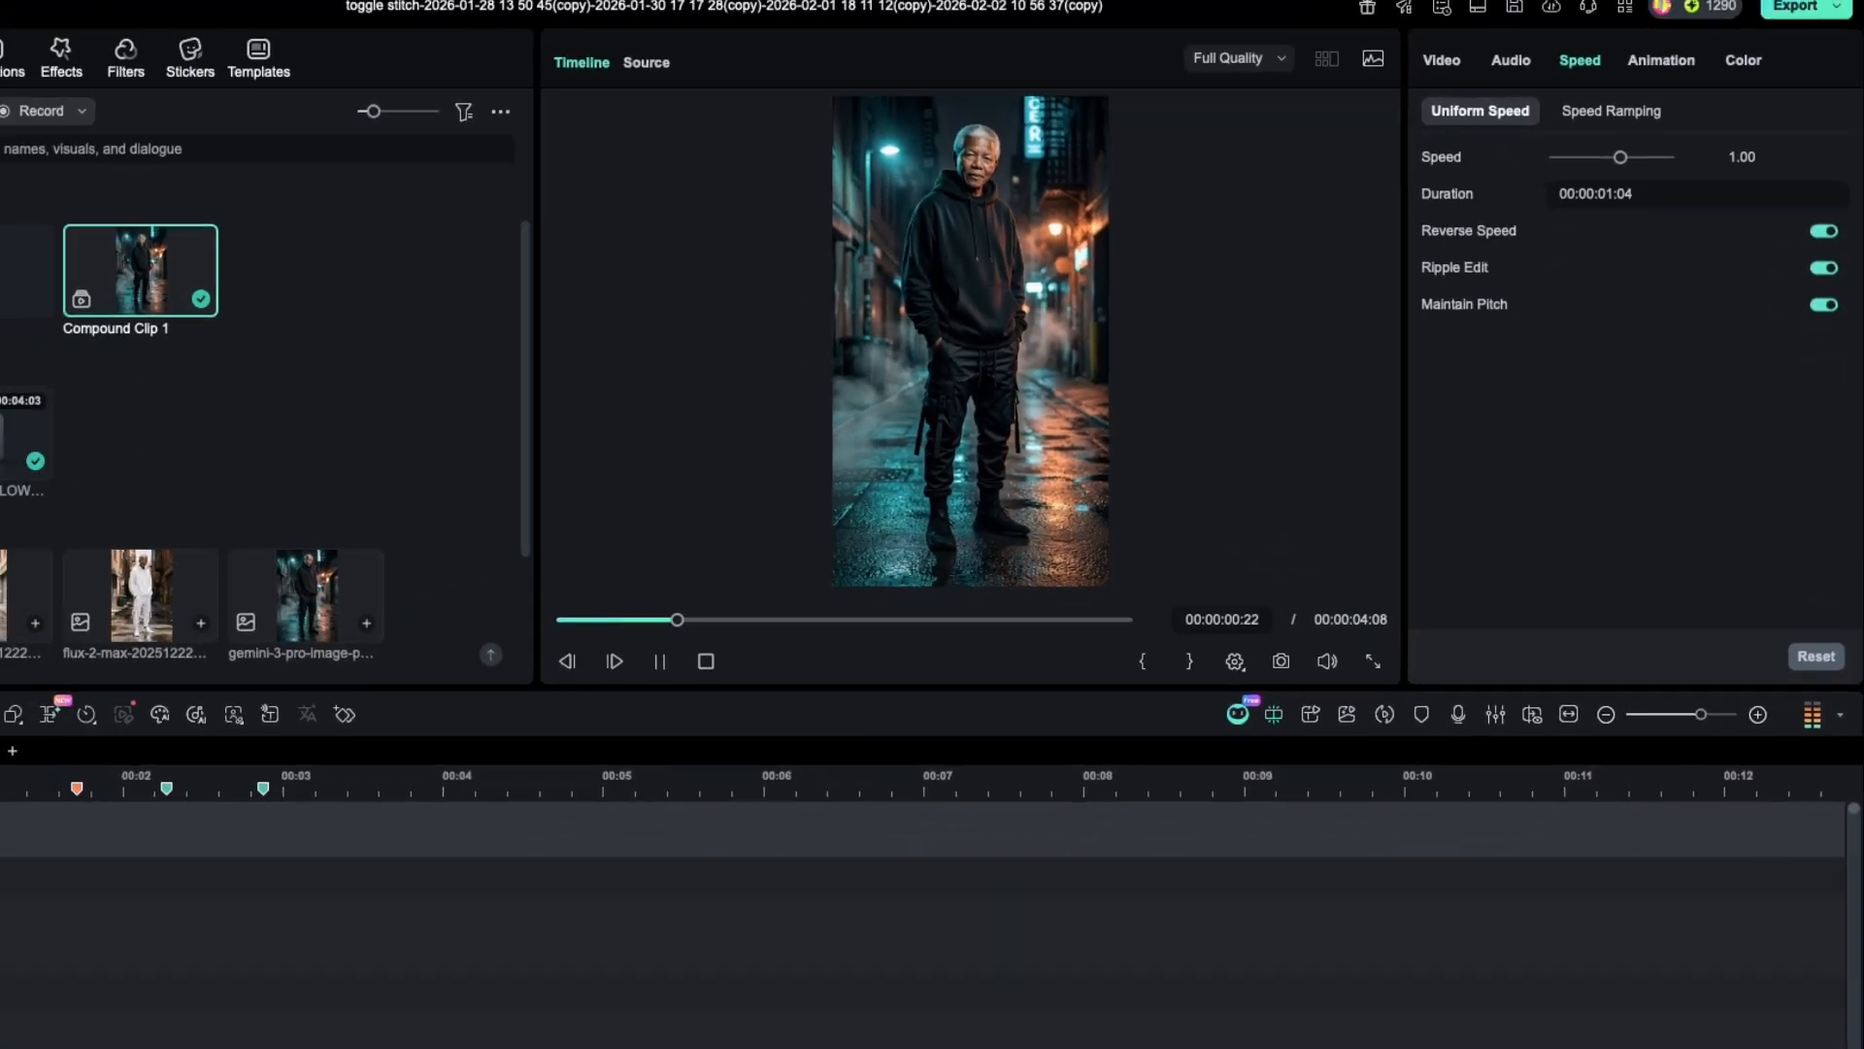
{"action": "key", "text": "space"}
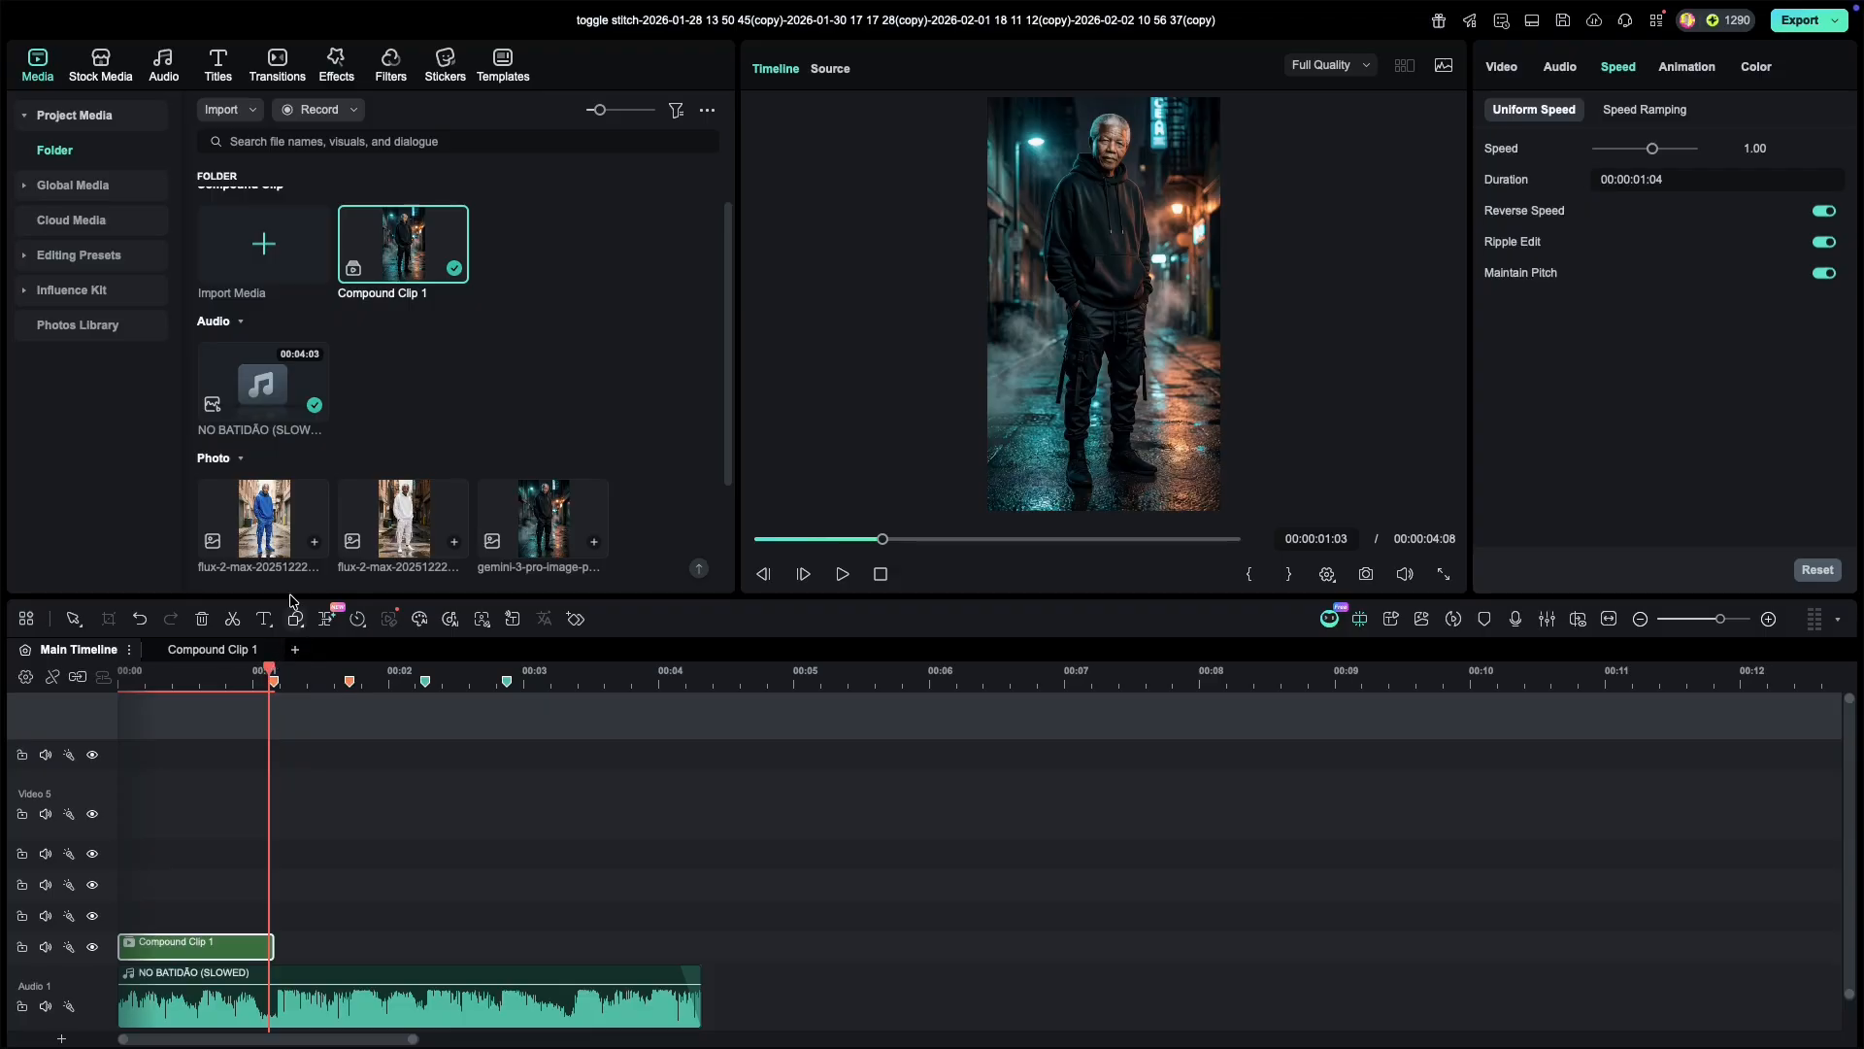
Step: Place the white-outfit image after Compound Clip 1, scale it to 120% and trim it to the second beat marker
{"action": "left_click_drag", "start_coordinate": [435, 517], "coordinate": [277, 947]}
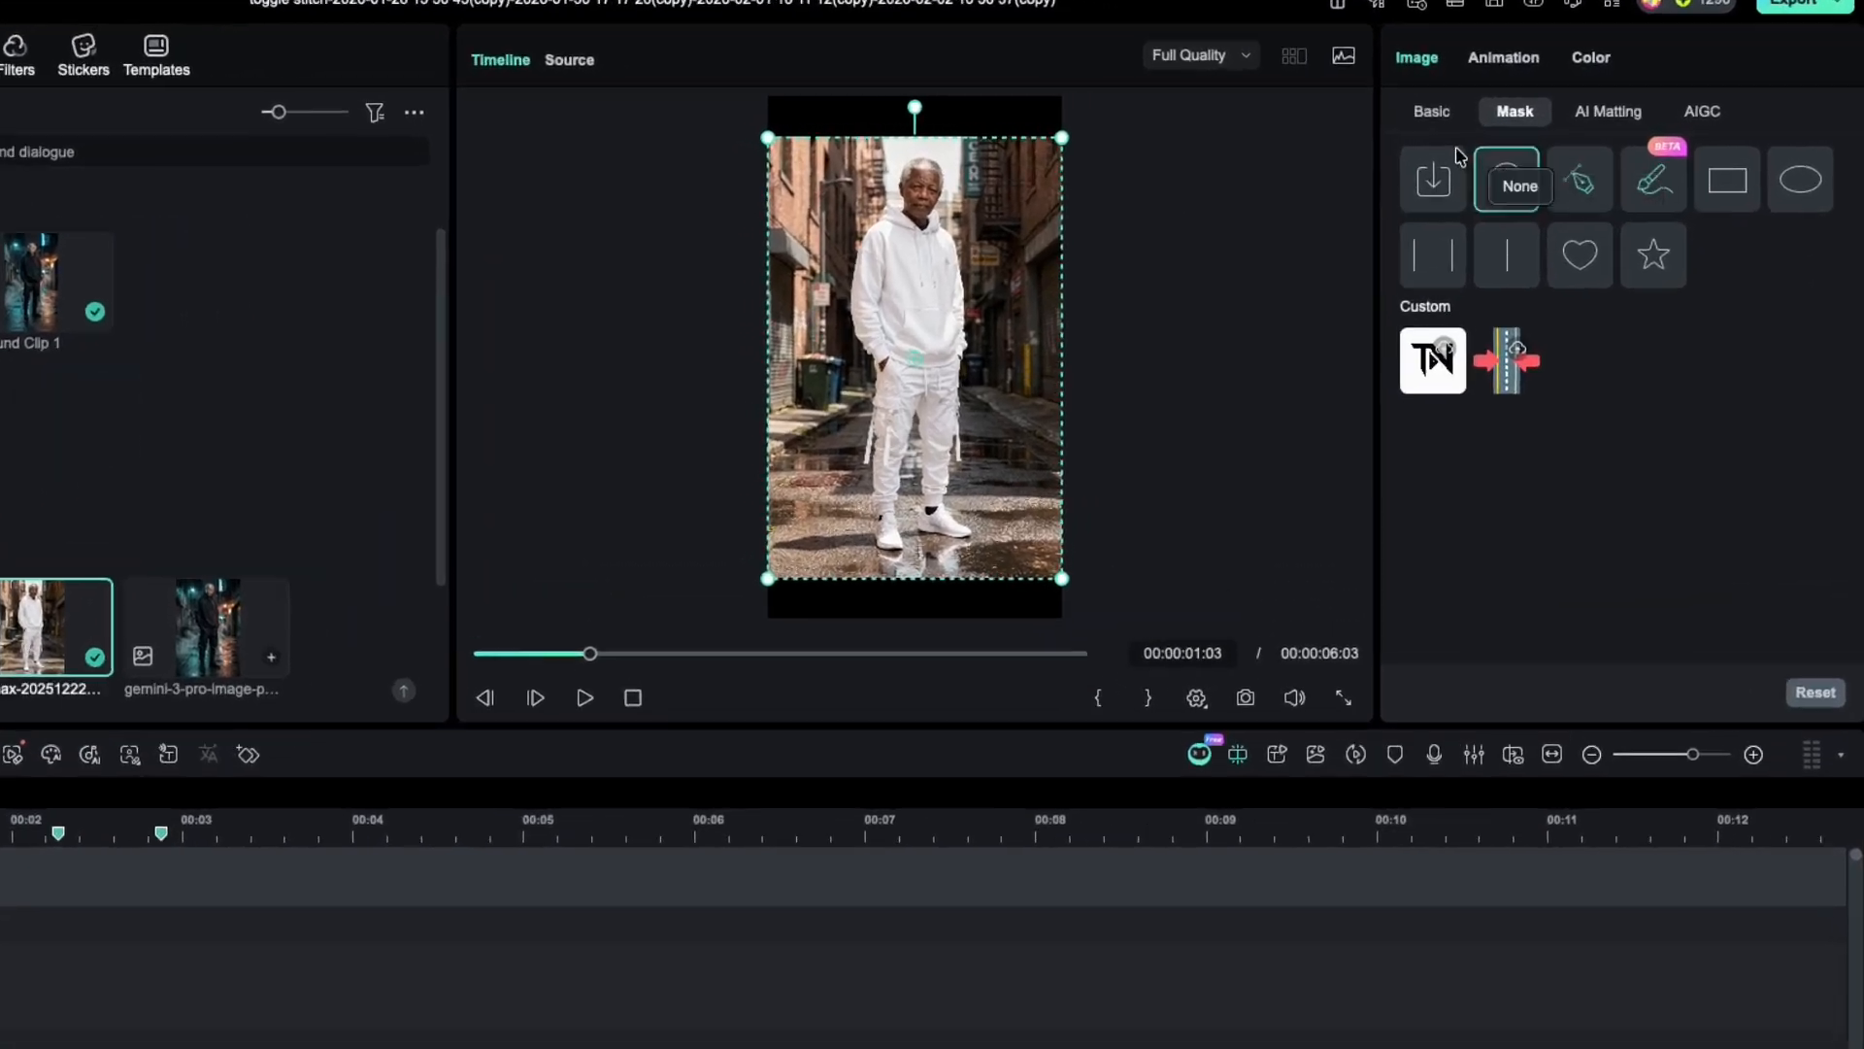
{"action": "left_click", "coordinate": [1513, 109]}
{"action": "scroll", "coordinate": [1644, 164], "scroll_direction": "up", "scroll_amount": 5}
{"action": "left_click", "coordinate": [1730, 212]}
{"action": "type", "text": "120"}
{"action": "key", "text": "Return"}
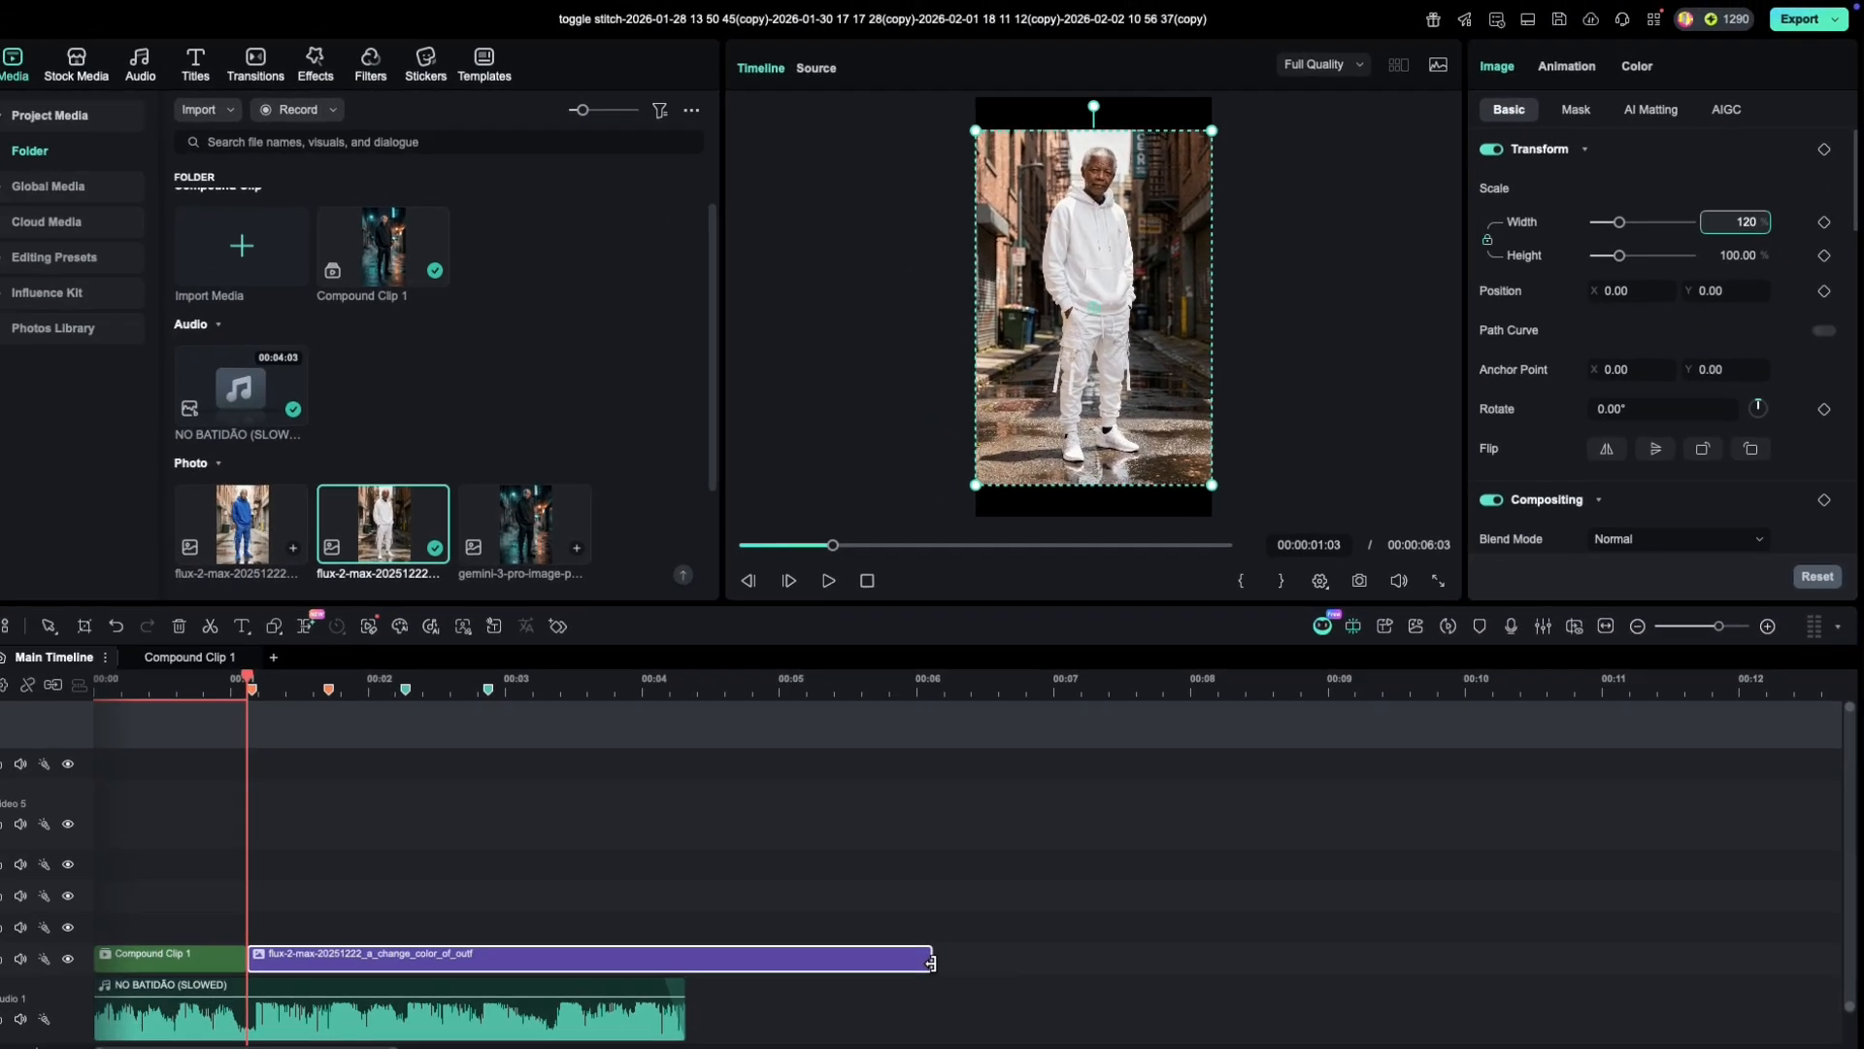
{"action": "left_click_drag", "start_coordinate": [877, 971], "coordinate": [346, 944]}
Step: Place the blue-outfit image after the white-outfit one, scale it to 120% and trim it to the third beat marker
{"action": "left_click_drag", "start_coordinate": [243, 516], "coordinate": [375, 949]}
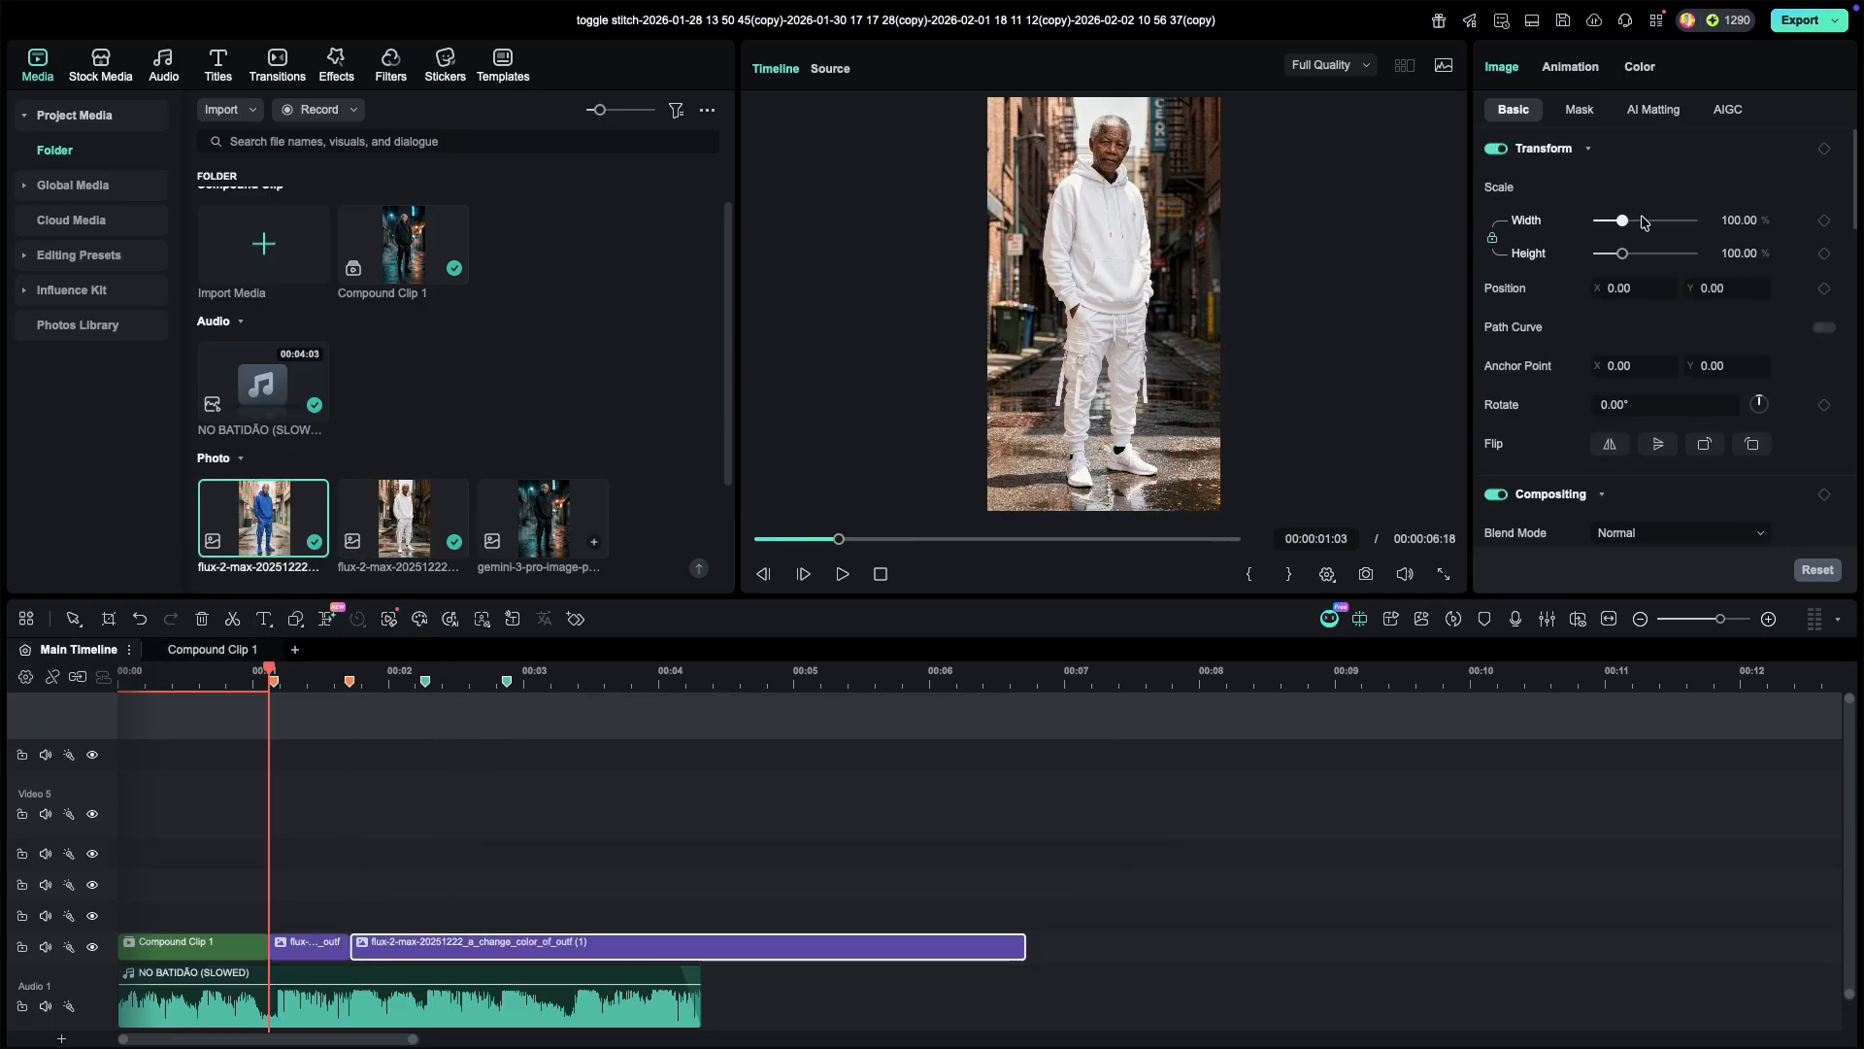
{"action": "left_click_drag", "start_coordinate": [1023, 945], "coordinate": [424, 946]}
{"action": "left_click", "coordinate": [375, 730]}
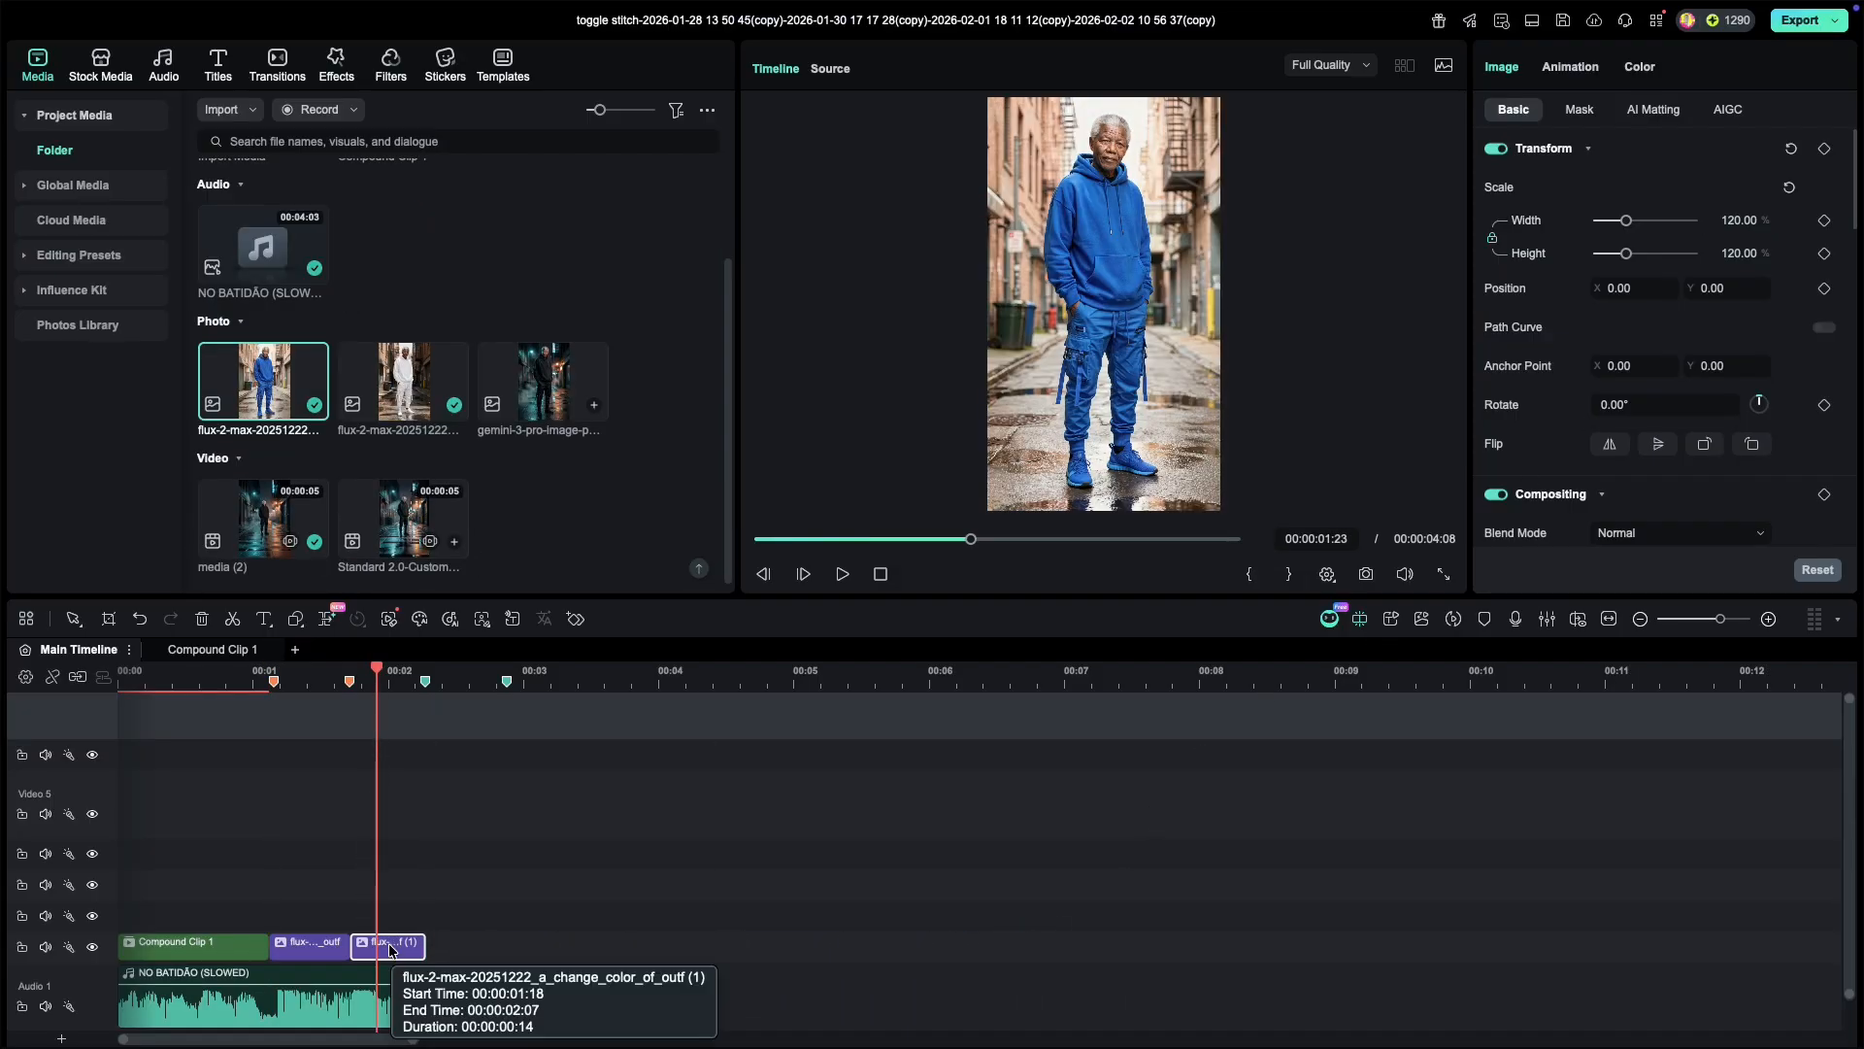
Step: Duplicate the blue-outfit clip up to the fourth beat marker and stack another copy on the track directly above the duplicate
{"action": "left_click_drag", "start_coordinate": [389, 950], "coordinate": [466, 946]}
{"action": "left_click", "coordinate": [428, 668]}
{"action": "left_click_drag", "start_coordinate": [430, 670], "coordinate": [458, 675]}
{"action": "left_click_drag", "start_coordinate": [462, 948], "coordinate": [464, 915]}
{"action": "left_click", "coordinate": [476, 684]}
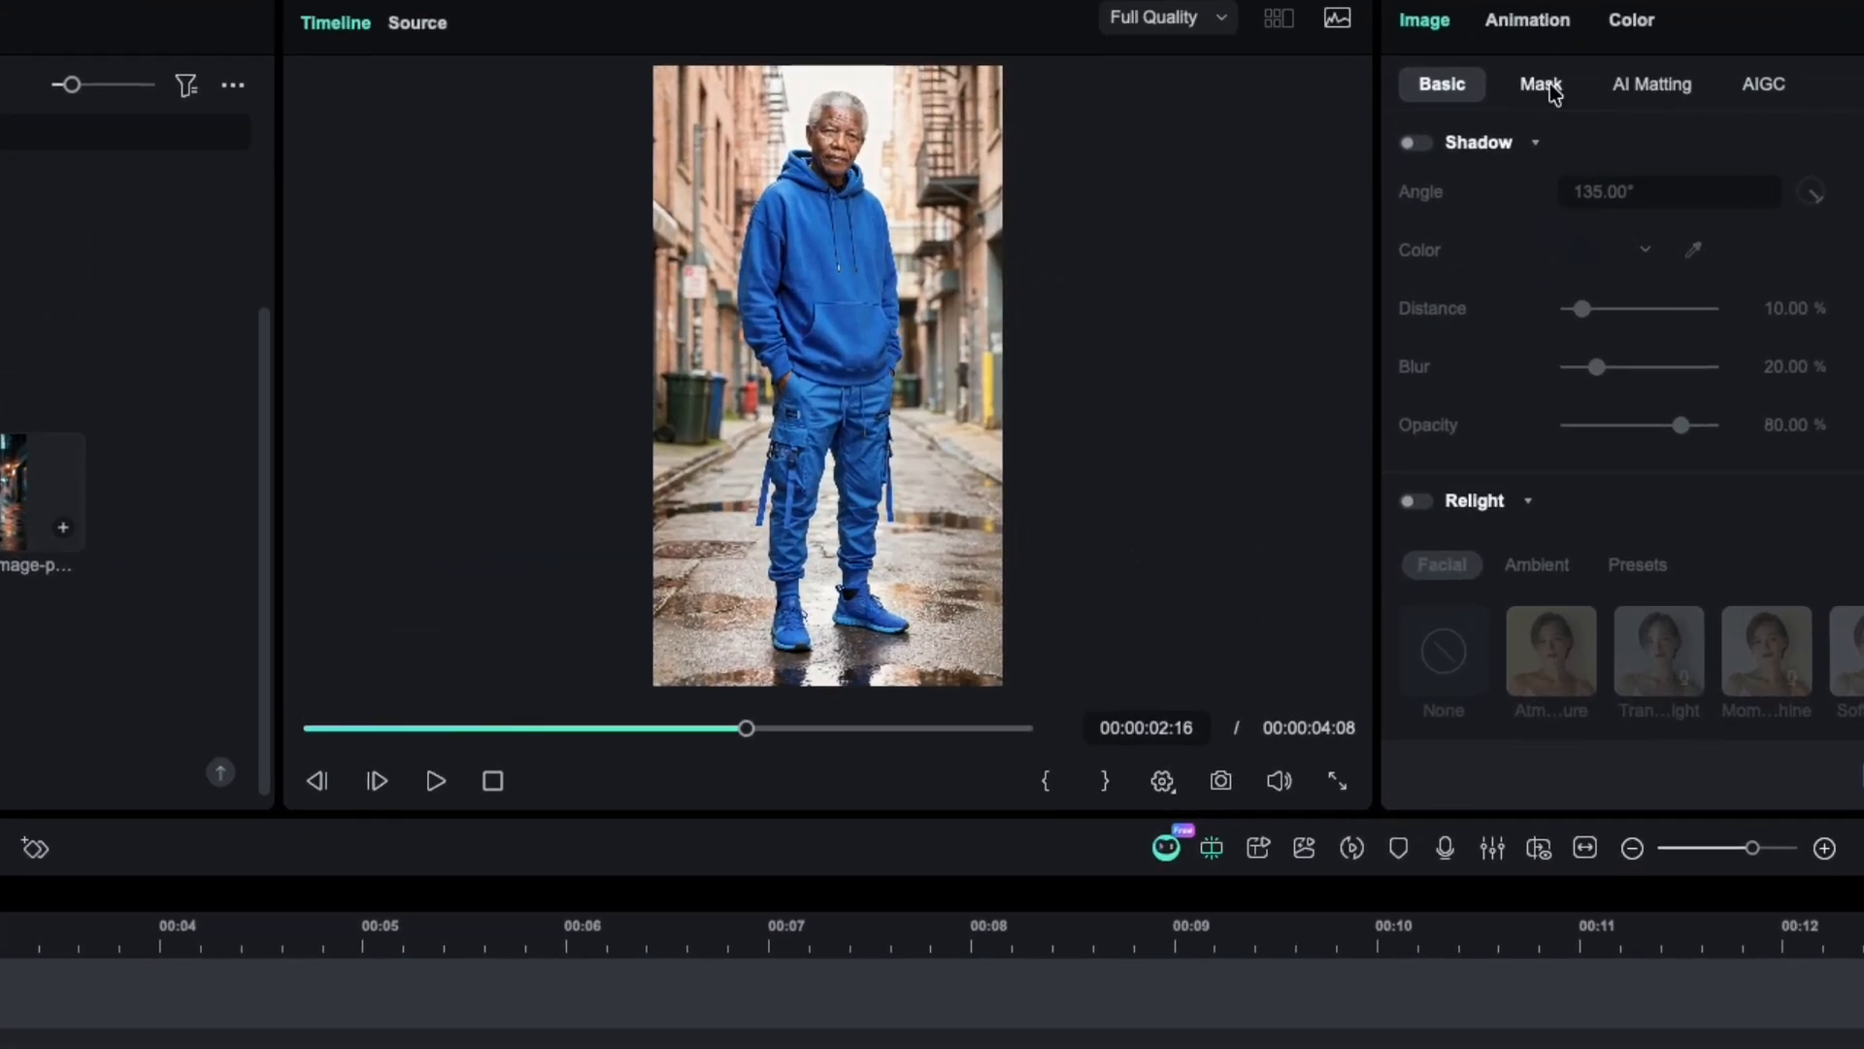
Step: Mask the man's blue outfit on the upper copy with the Smart Brush AI mask and inspect the outline from hood to shoes
{"action": "left_click", "coordinate": [1578, 110]}
{"action": "left_click", "coordinate": [1678, 165]}
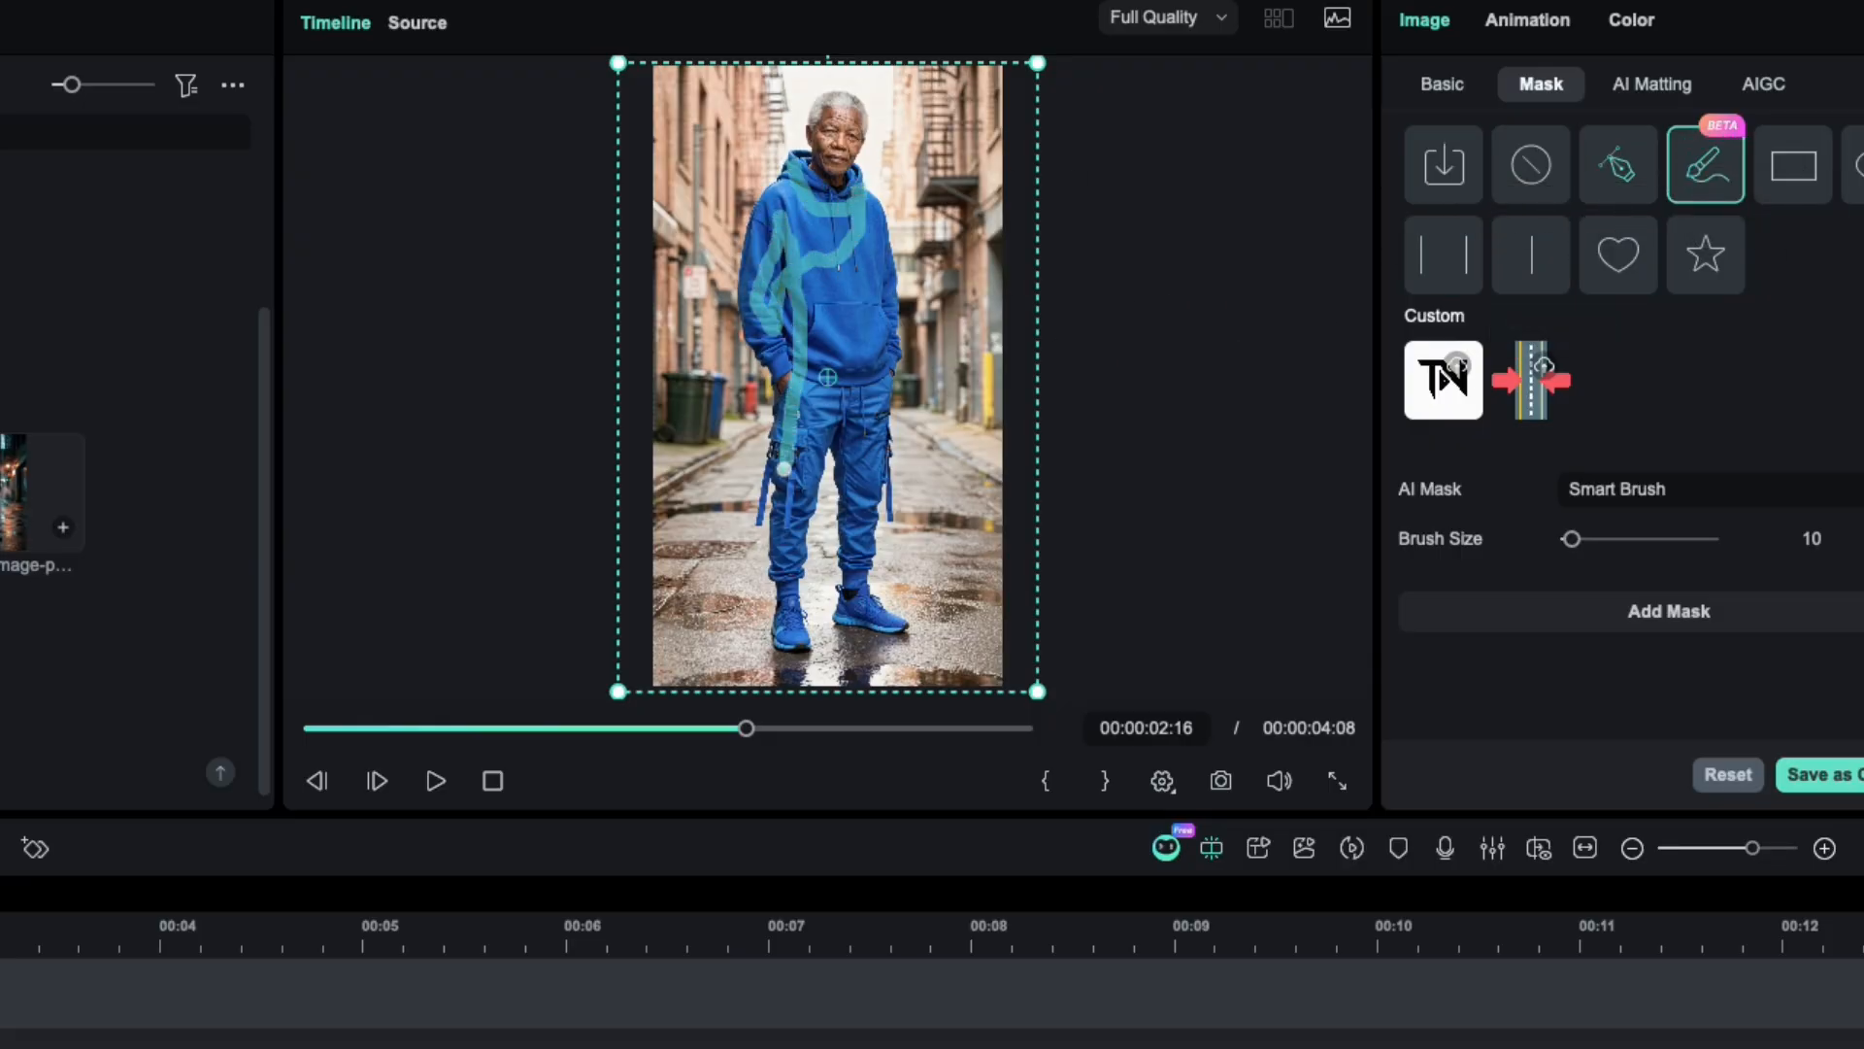
{"action": "mouse_move", "coordinate": [765, 469]}
{"action": "left_mouse_down"}
{"action": "mouse_move", "coordinate": [812, 393]}
{"action": "mouse_move", "coordinate": [871, 463]}
{"action": "left_mouse_up"}
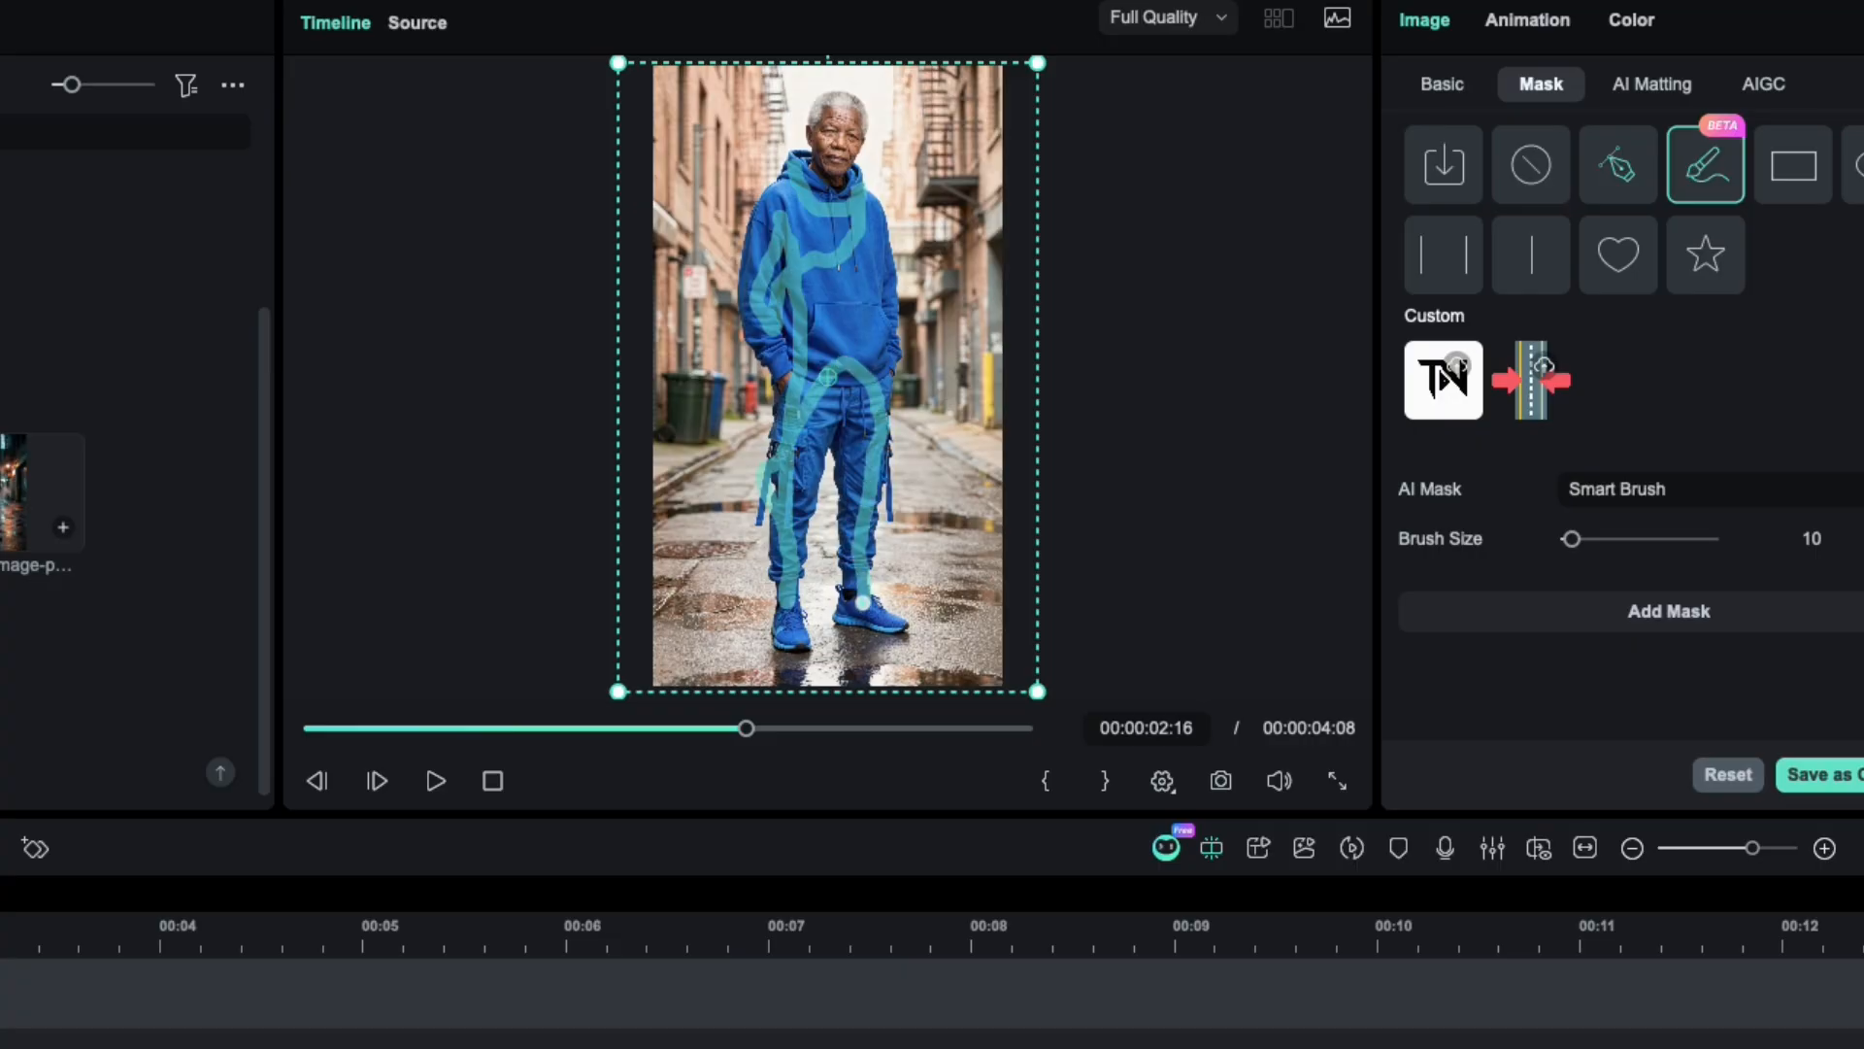
{"action": "scroll", "coordinate": [830, 521], "scroll_direction": "up", "scroll_amount": 5}
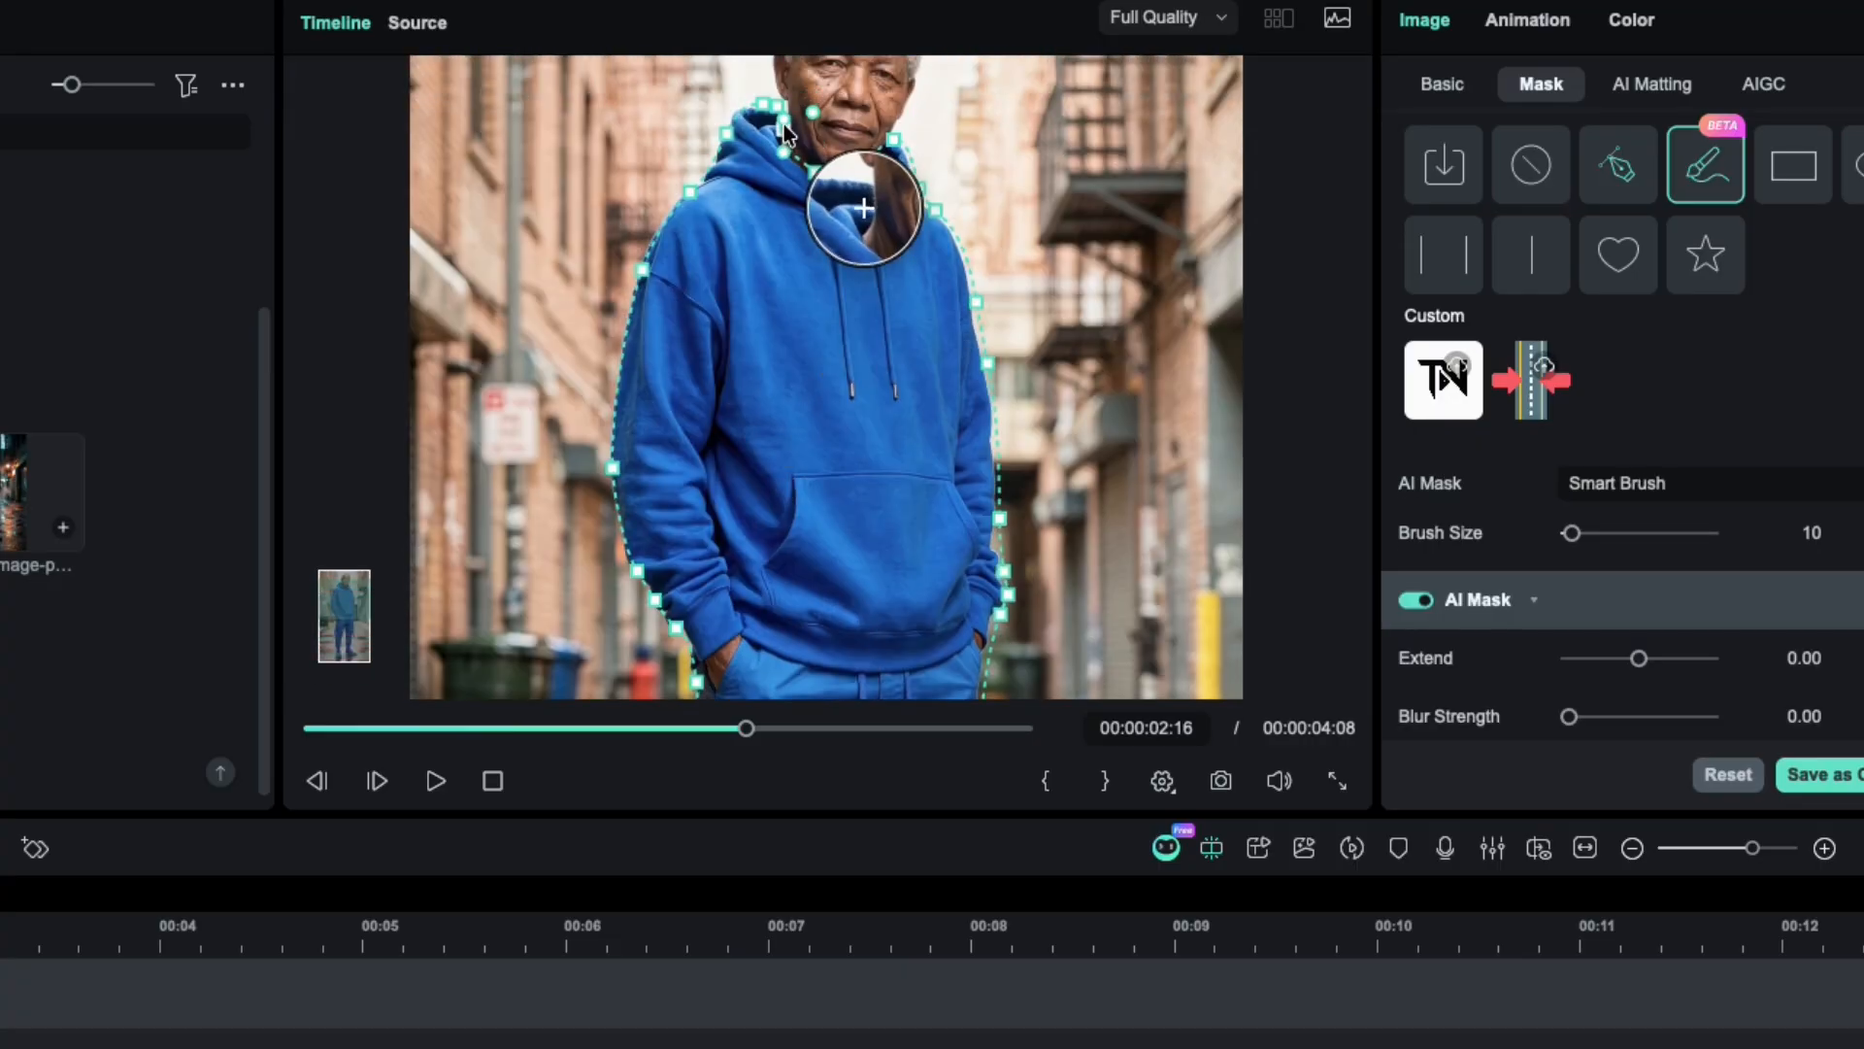
{"action": "scroll", "coordinate": [949, 258], "scroll_direction": "down", "scroll_amount": 5}
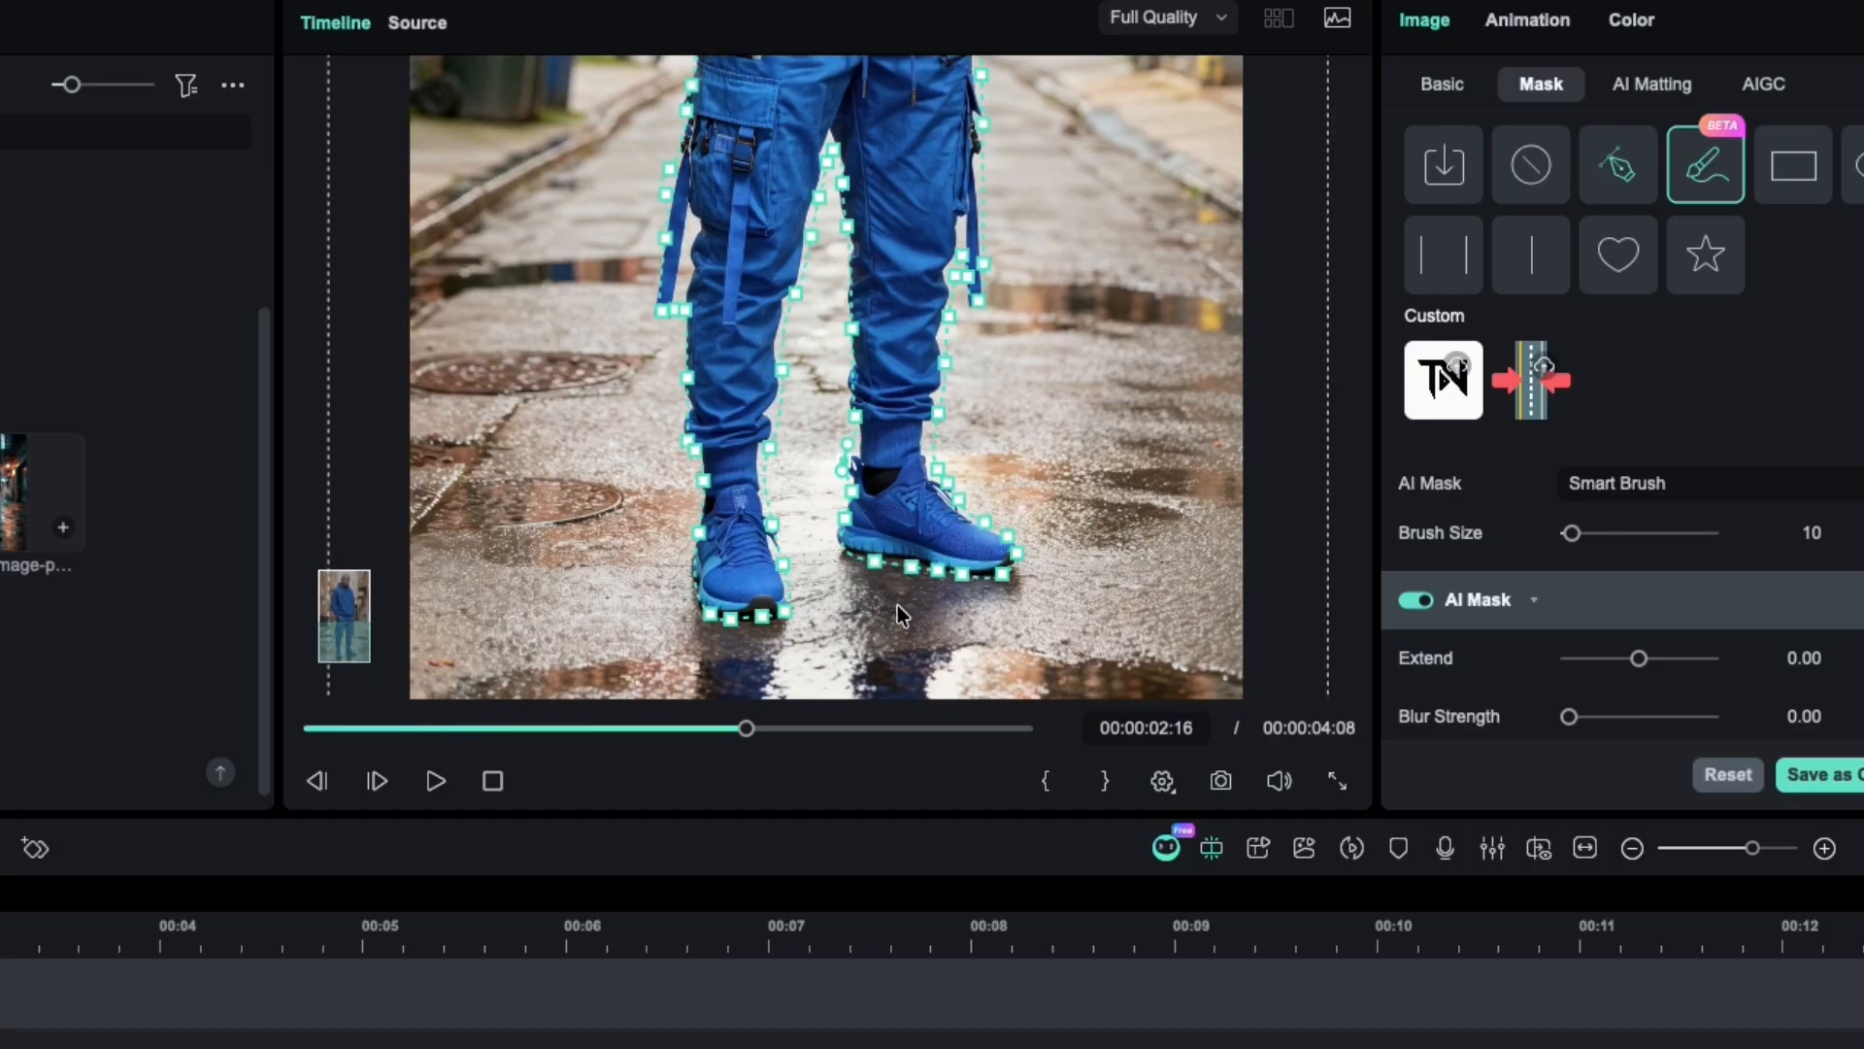
{"action": "scroll", "coordinate": [813, 571], "scroll_direction": "down", "scroll_amount": 5}
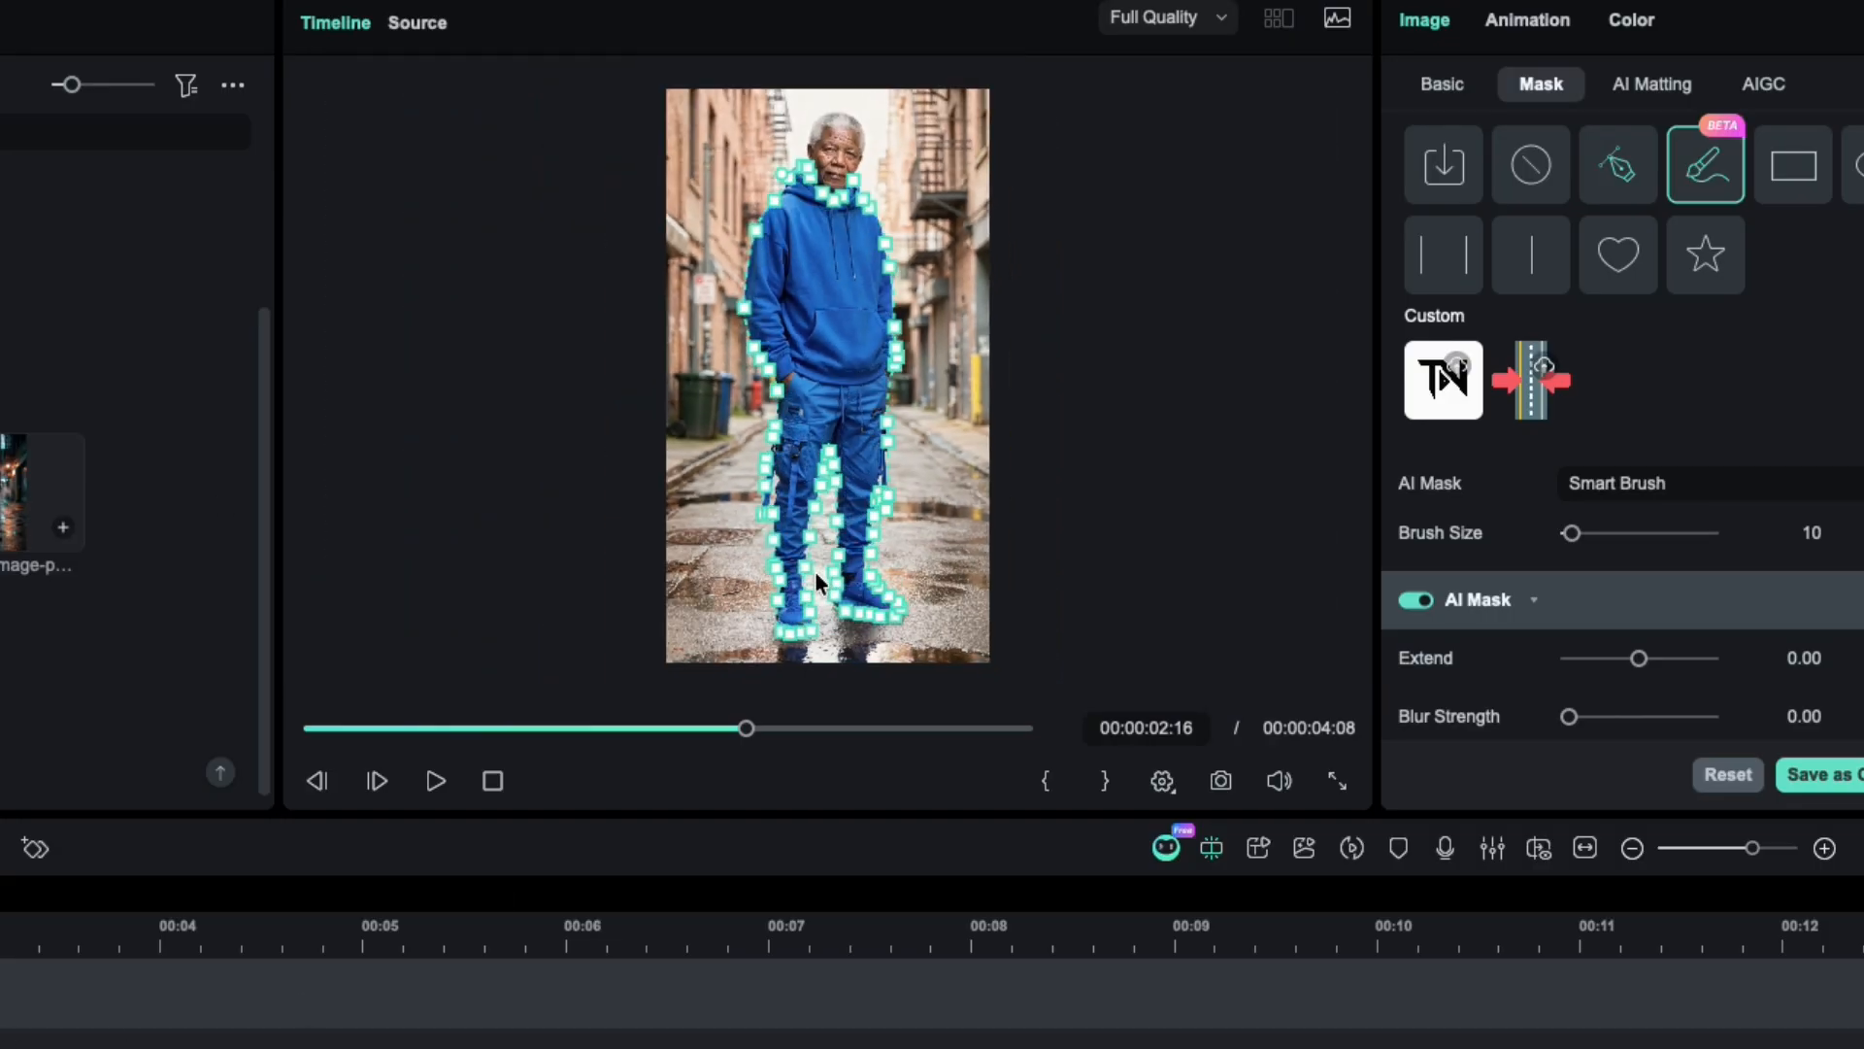
Step: Search the video effects for "hue" and apply Hue Shift to the masked upper blue-outfit clip
{"action": "left_click", "coordinate": [259, 27]}
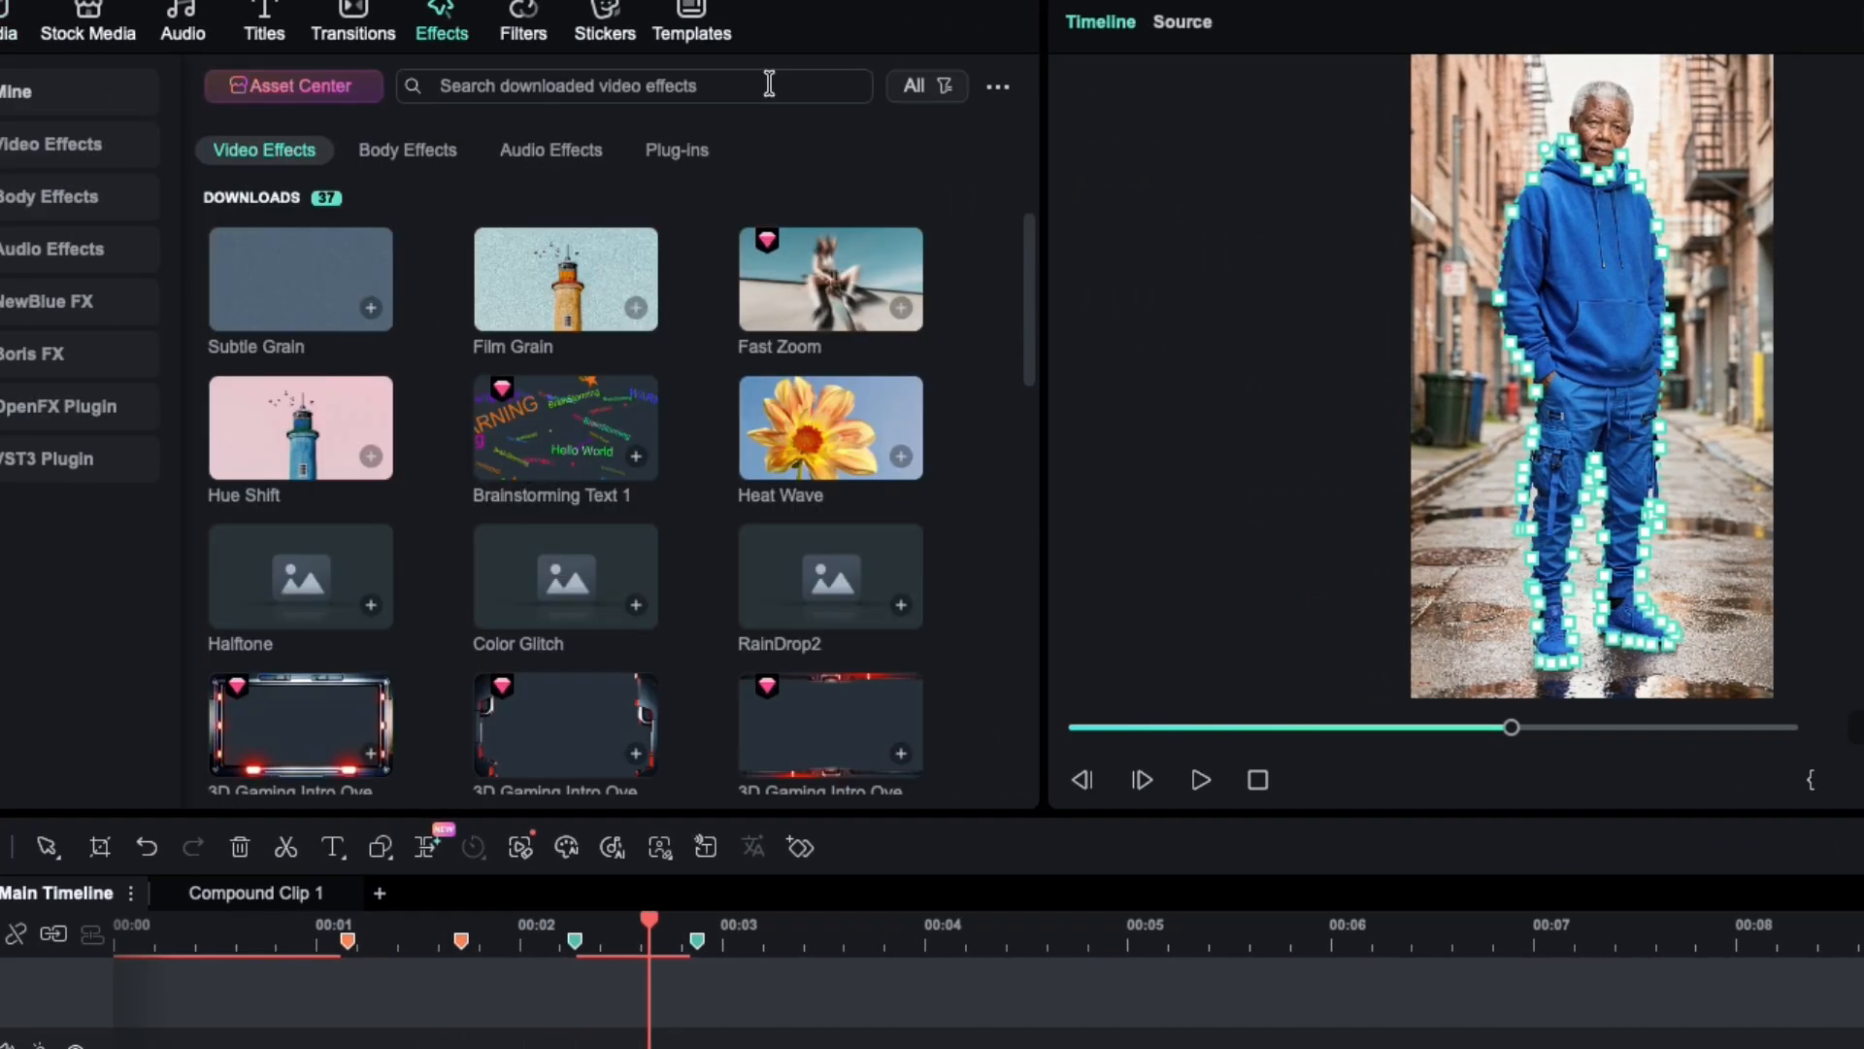
{"action": "left_click", "coordinate": [769, 84]}
{"action": "type", "text": "hue"}
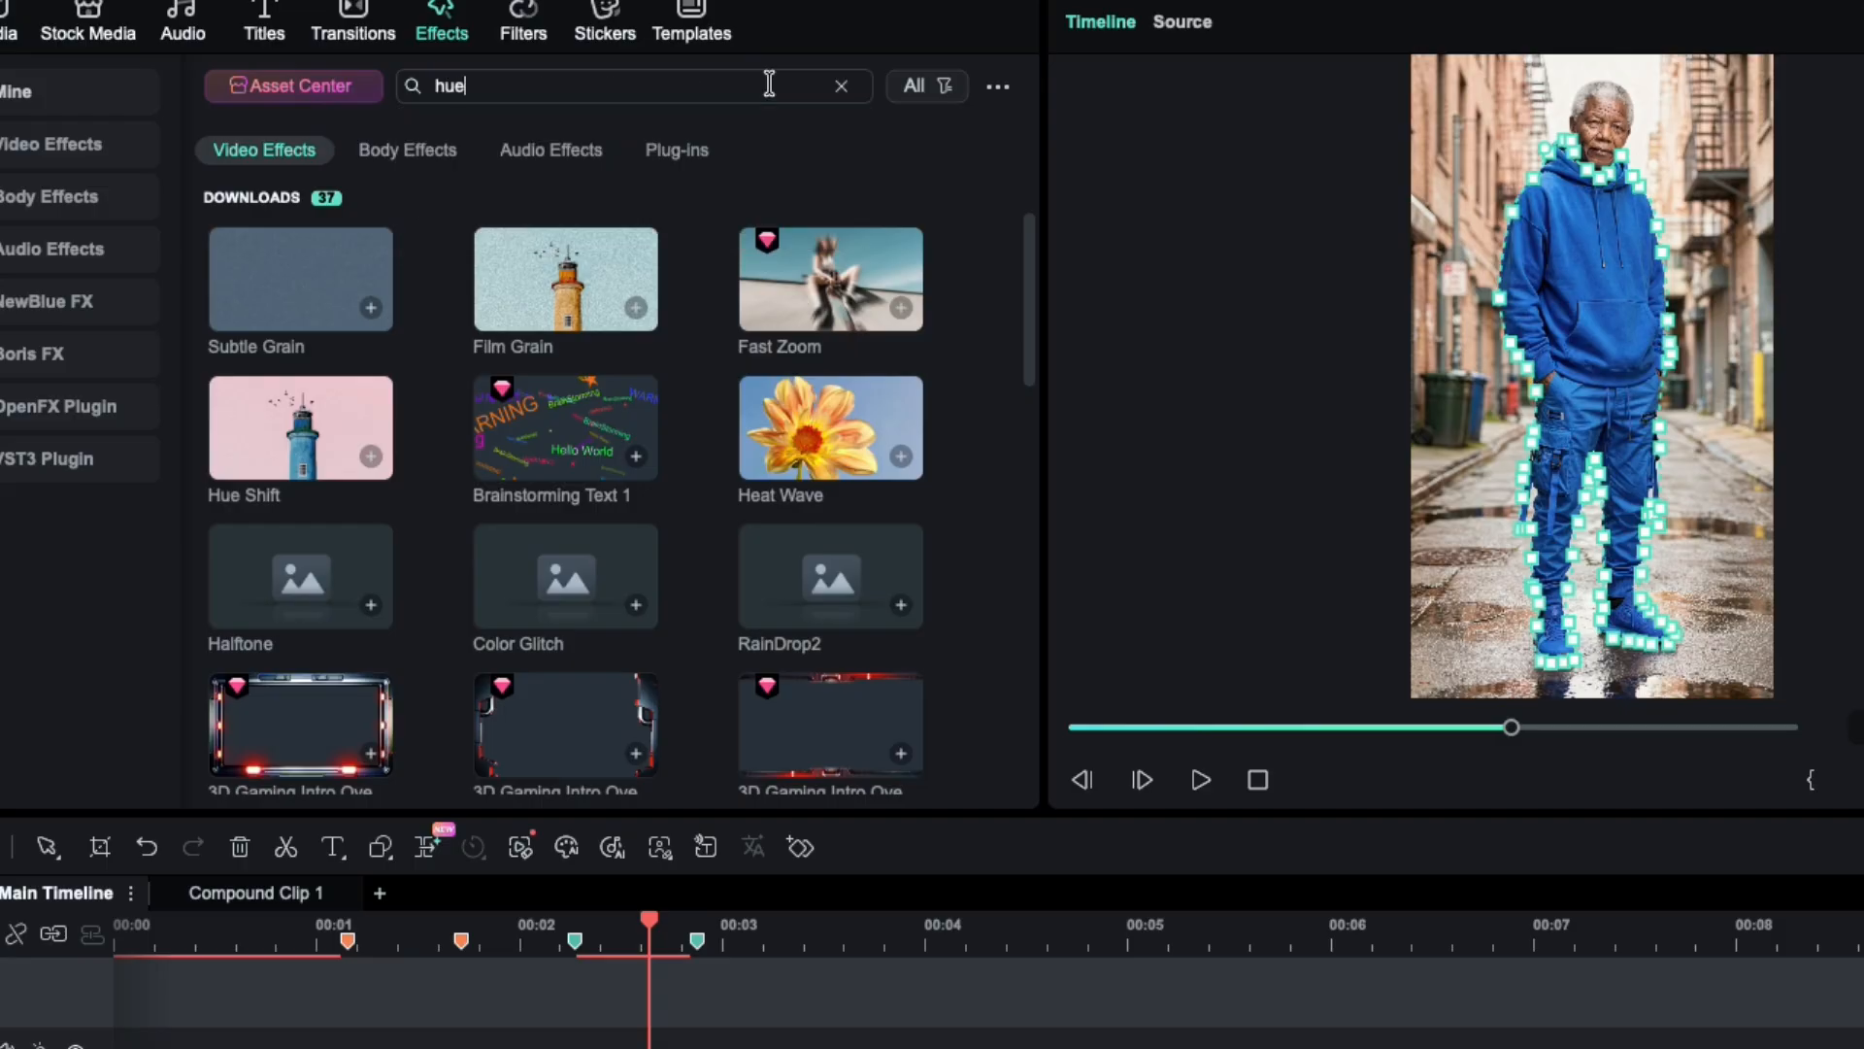
{"action": "left_click_drag", "start_coordinate": [254, 235], "coordinate": [607, 1048]}
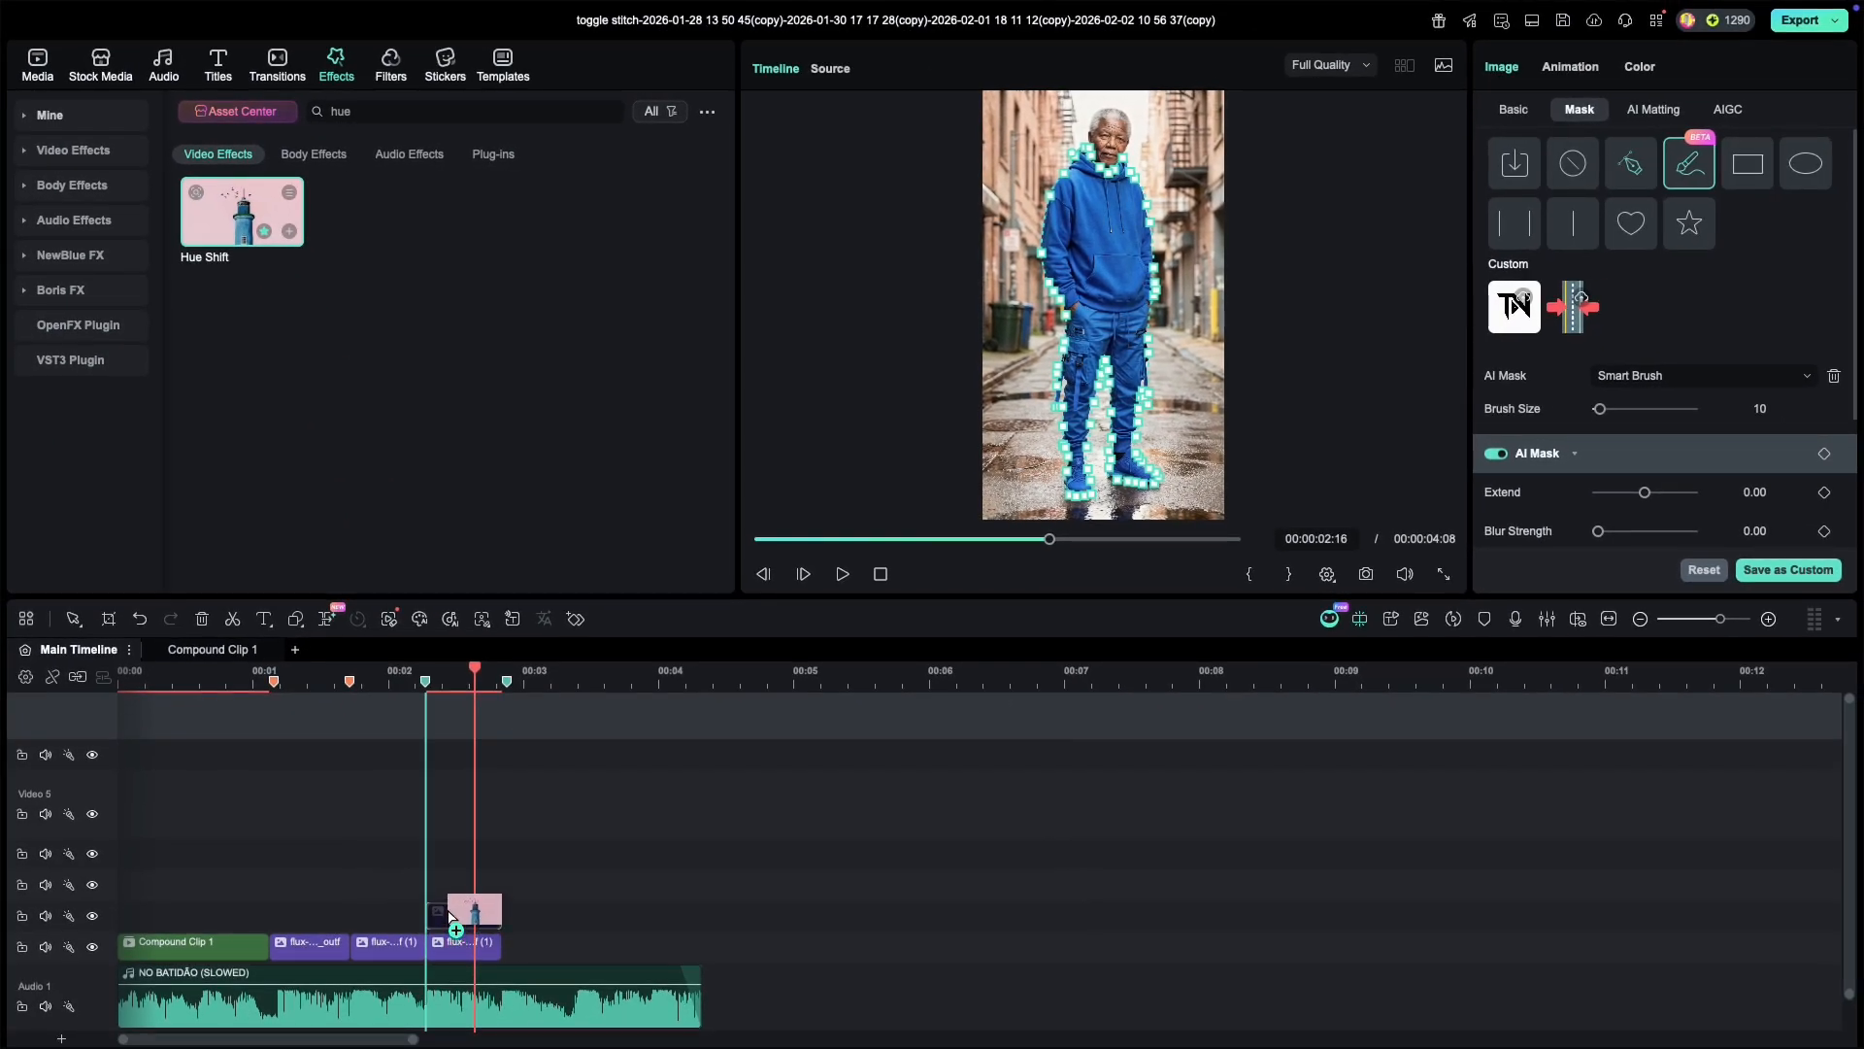
{"action": "left_click_drag", "start_coordinate": [452, 915], "coordinate": [452, 914]}
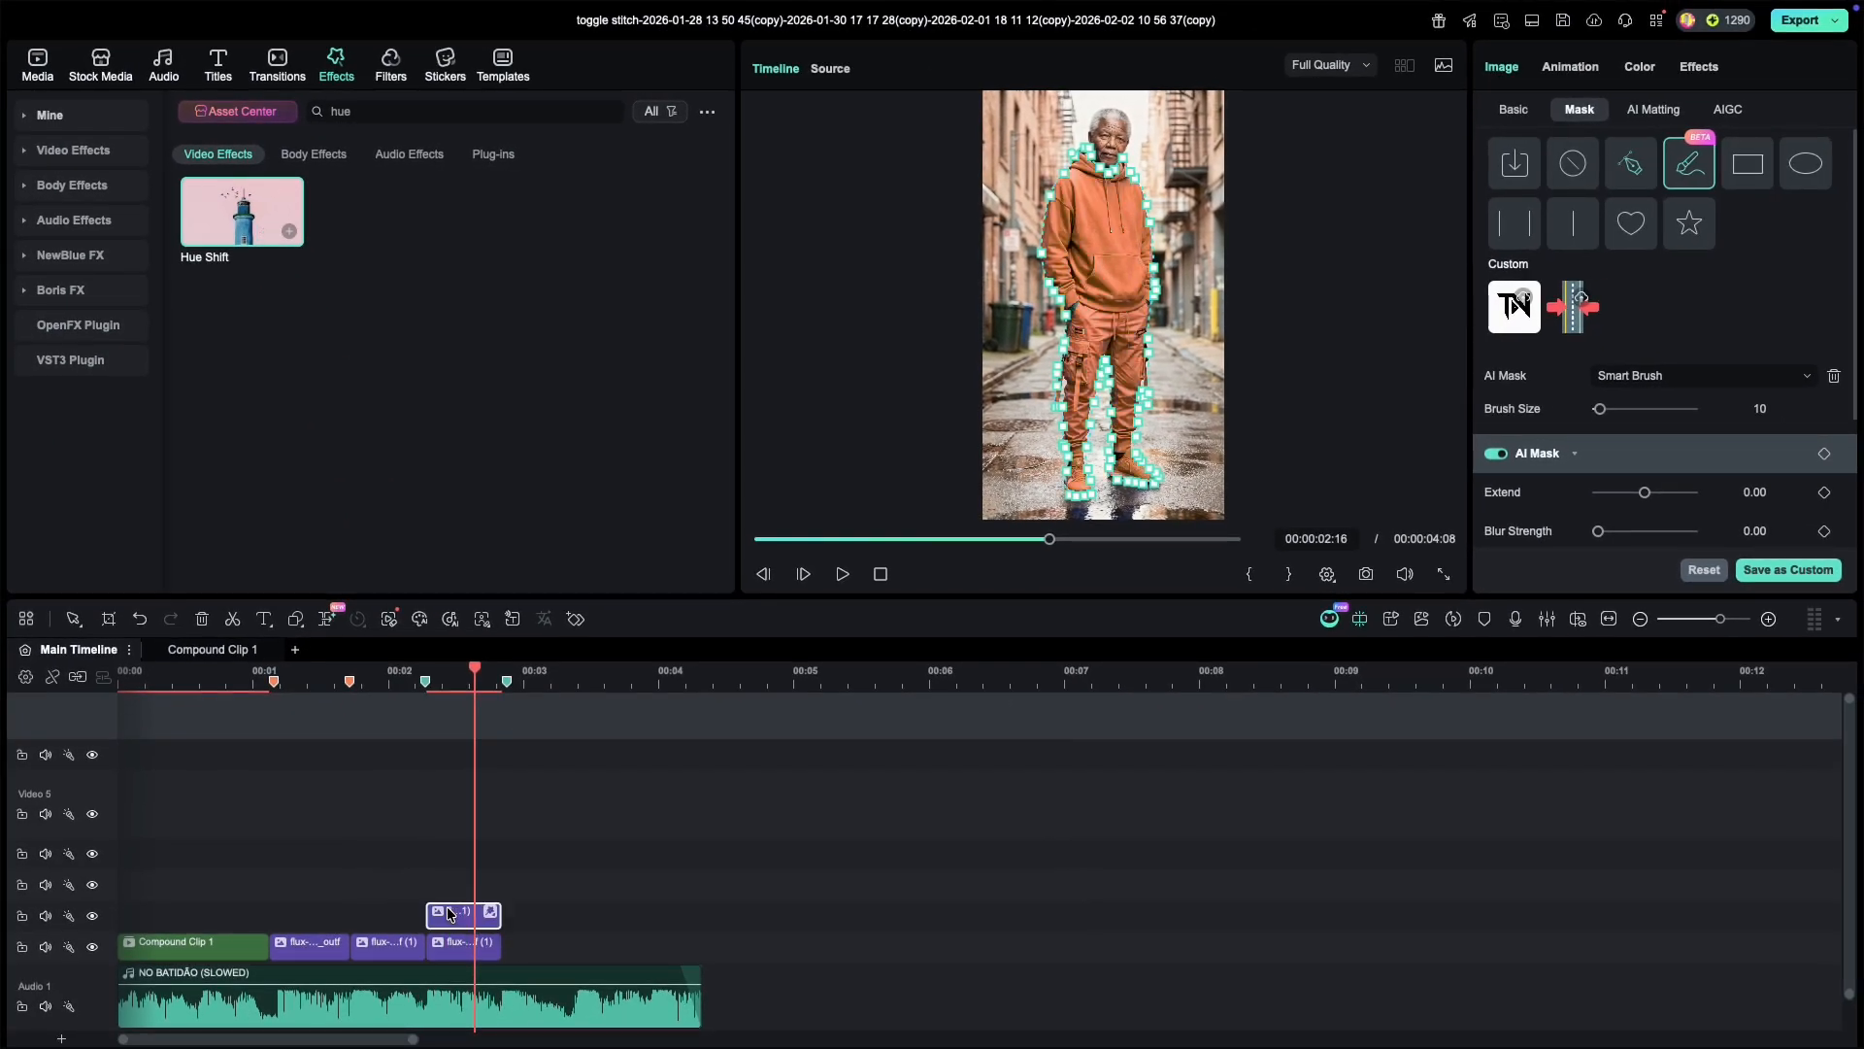
Step: Set the Hue Shift effect's hue to 21 to turn the masked outfit green, and deselect the clip
{"action": "left_click", "coordinate": [1715, 70]}
{"action": "left_click_drag", "start_coordinate": [1691, 191], "coordinate": [1664, 199]}
{"action": "left_click_drag", "start_coordinate": [1632, 215], "coordinate": [1619, 212]}
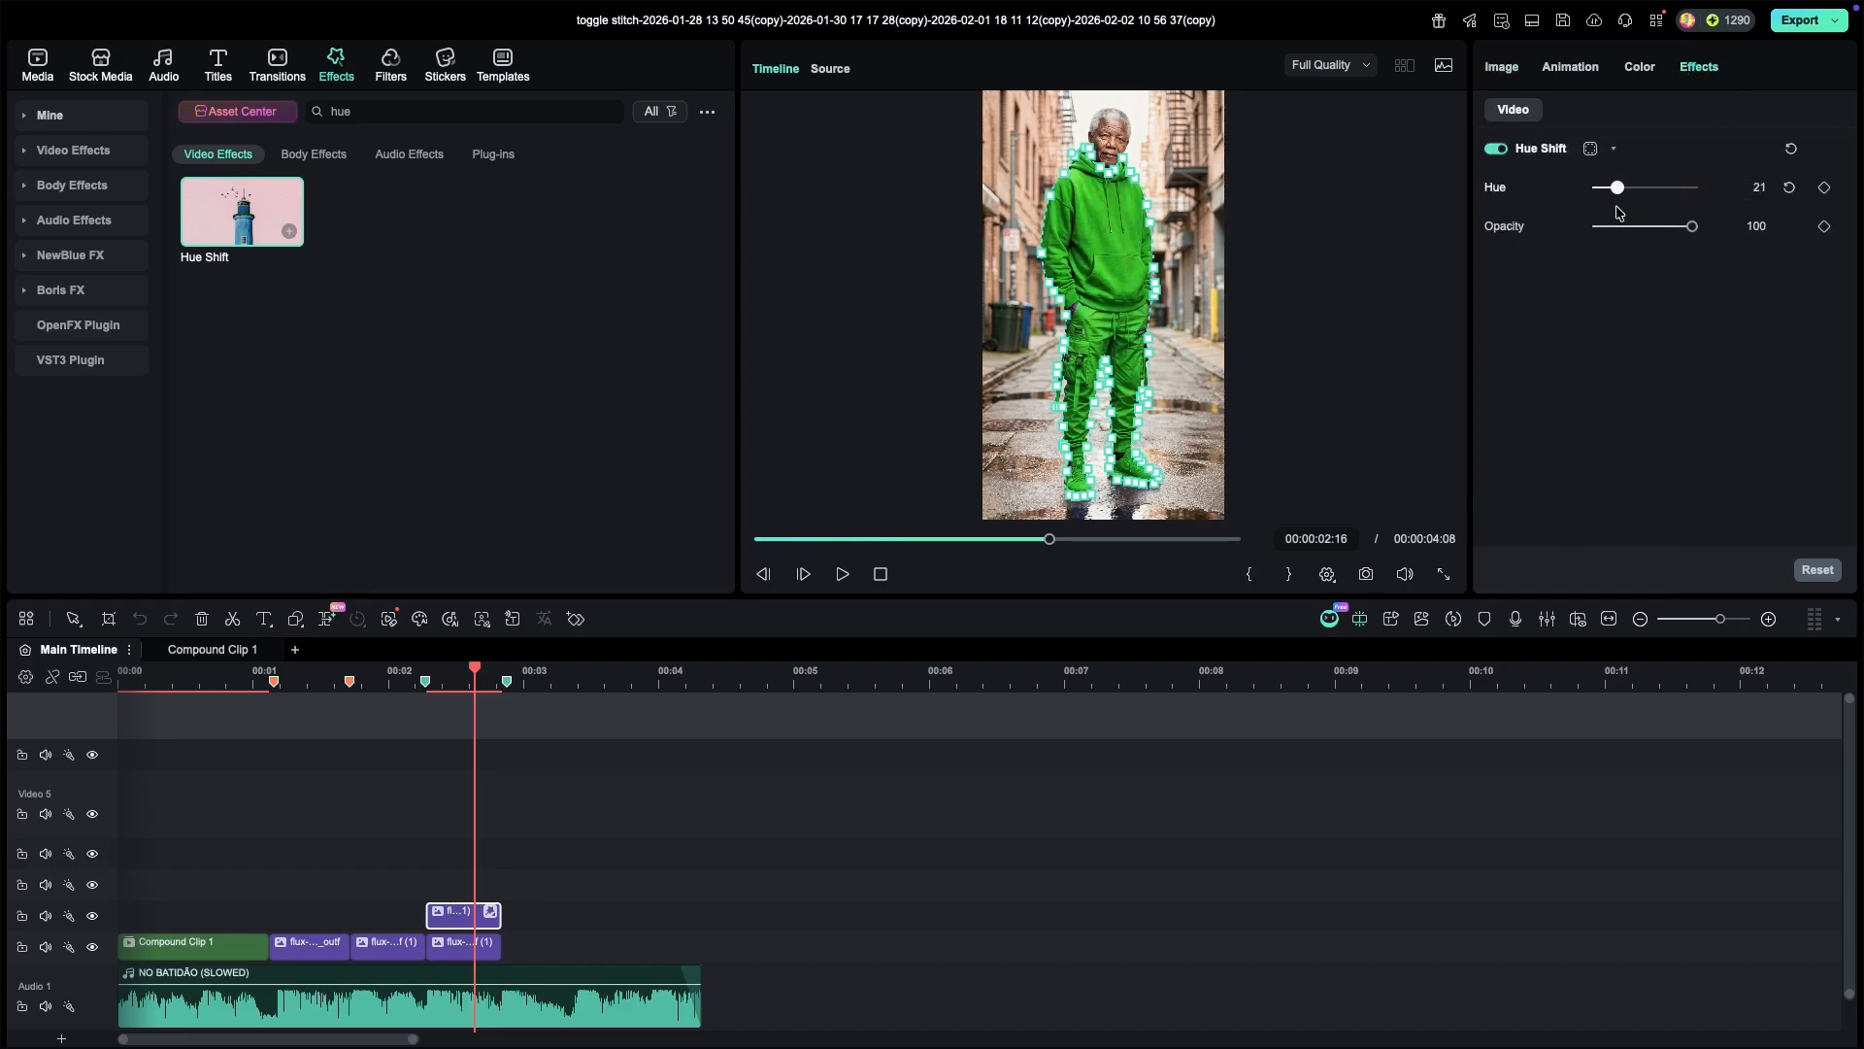
{"action": "left_click", "coordinate": [1334, 411]}
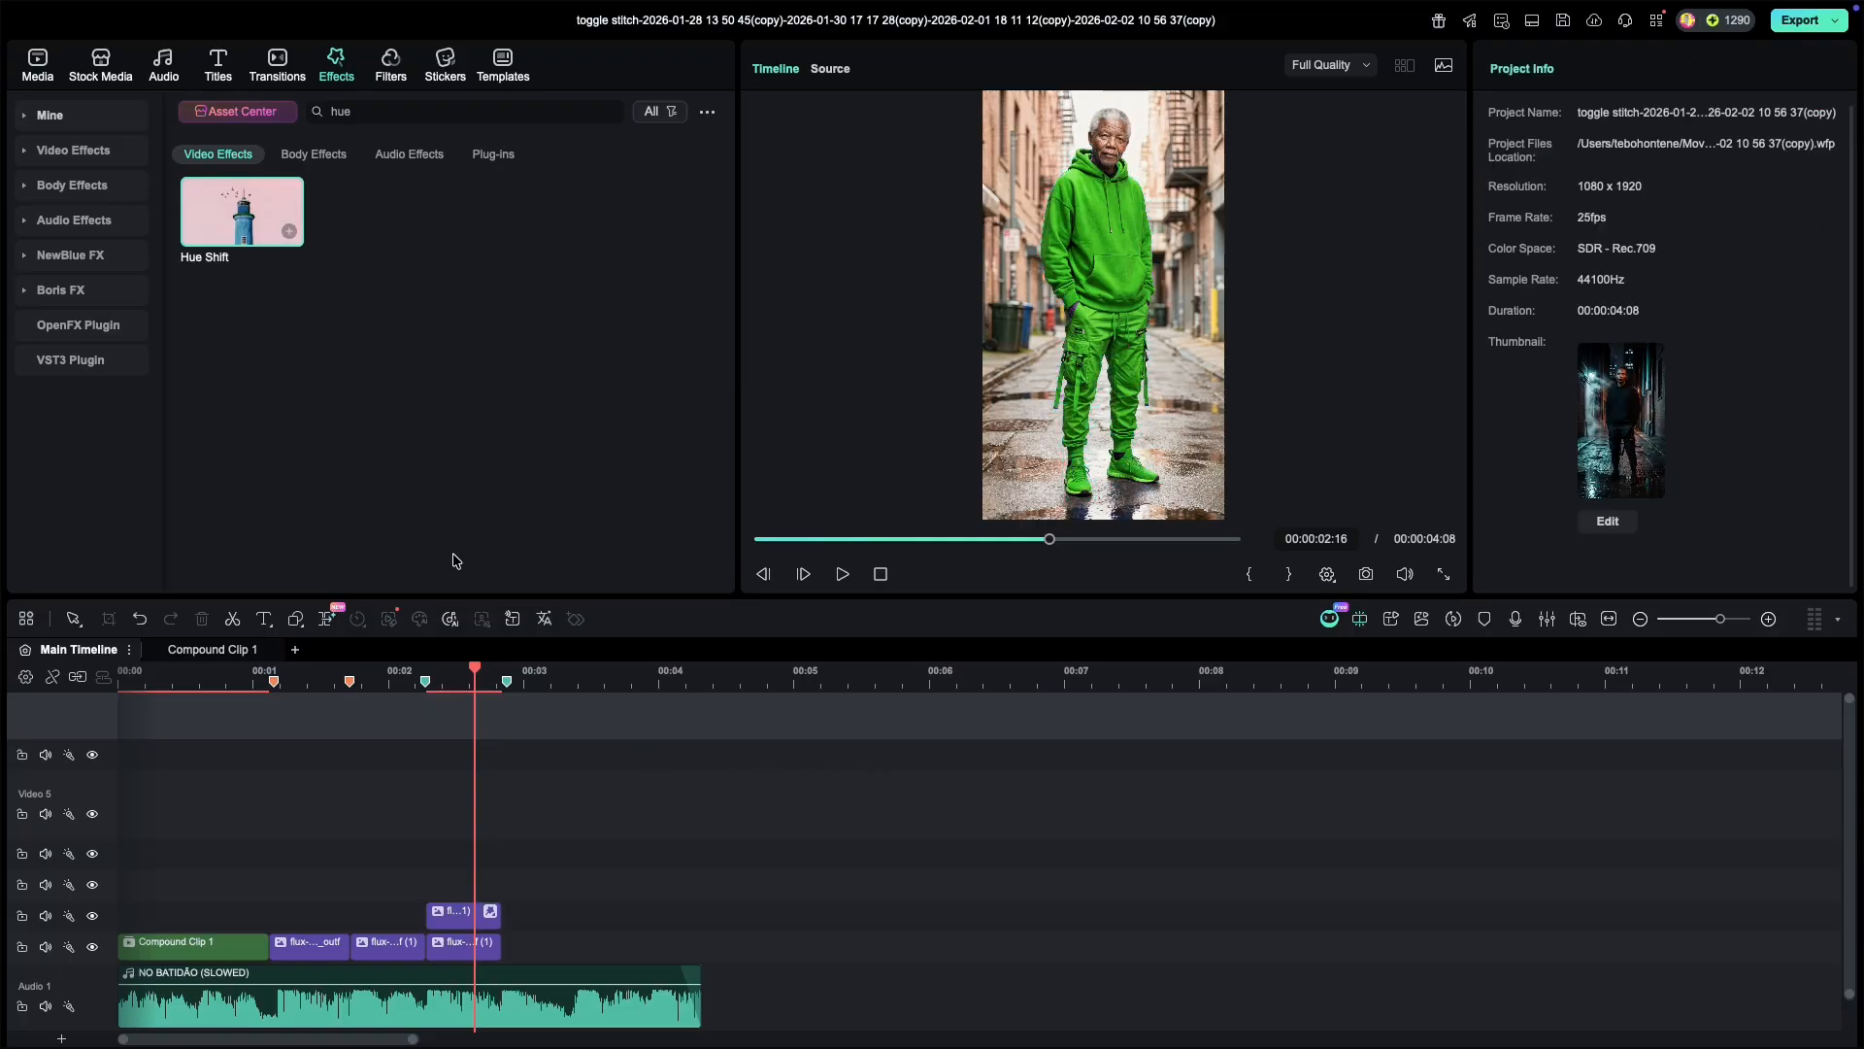
Step: Add the media (2) video after the last blue-outfit clip and ramp its speed with one raised middle point, shortening it to 00:00:01:12
{"action": "left_click", "coordinate": [26, 64]}
{"action": "left_click_drag", "start_coordinate": [245, 534], "coordinate": [493, 951]}
{"action": "left_click", "coordinate": [1612, 194]}
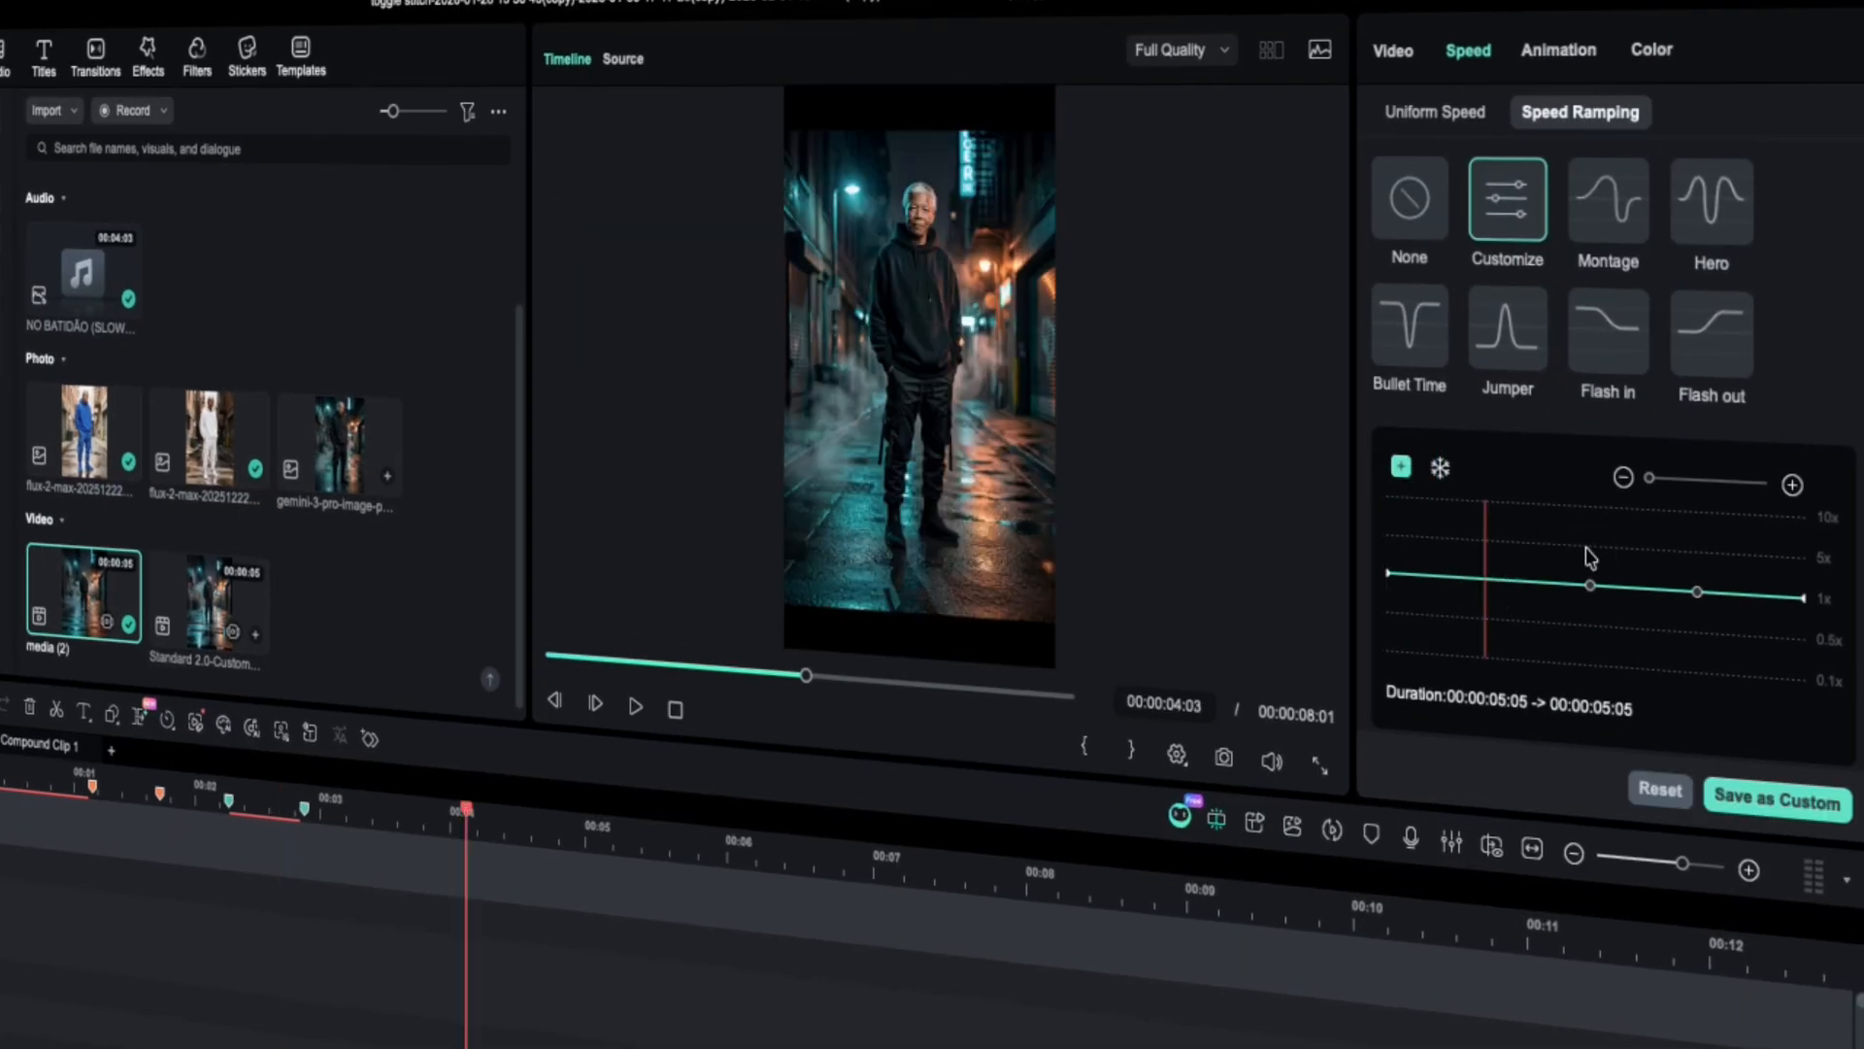
{"action": "left_click", "coordinate": [1697, 590]}
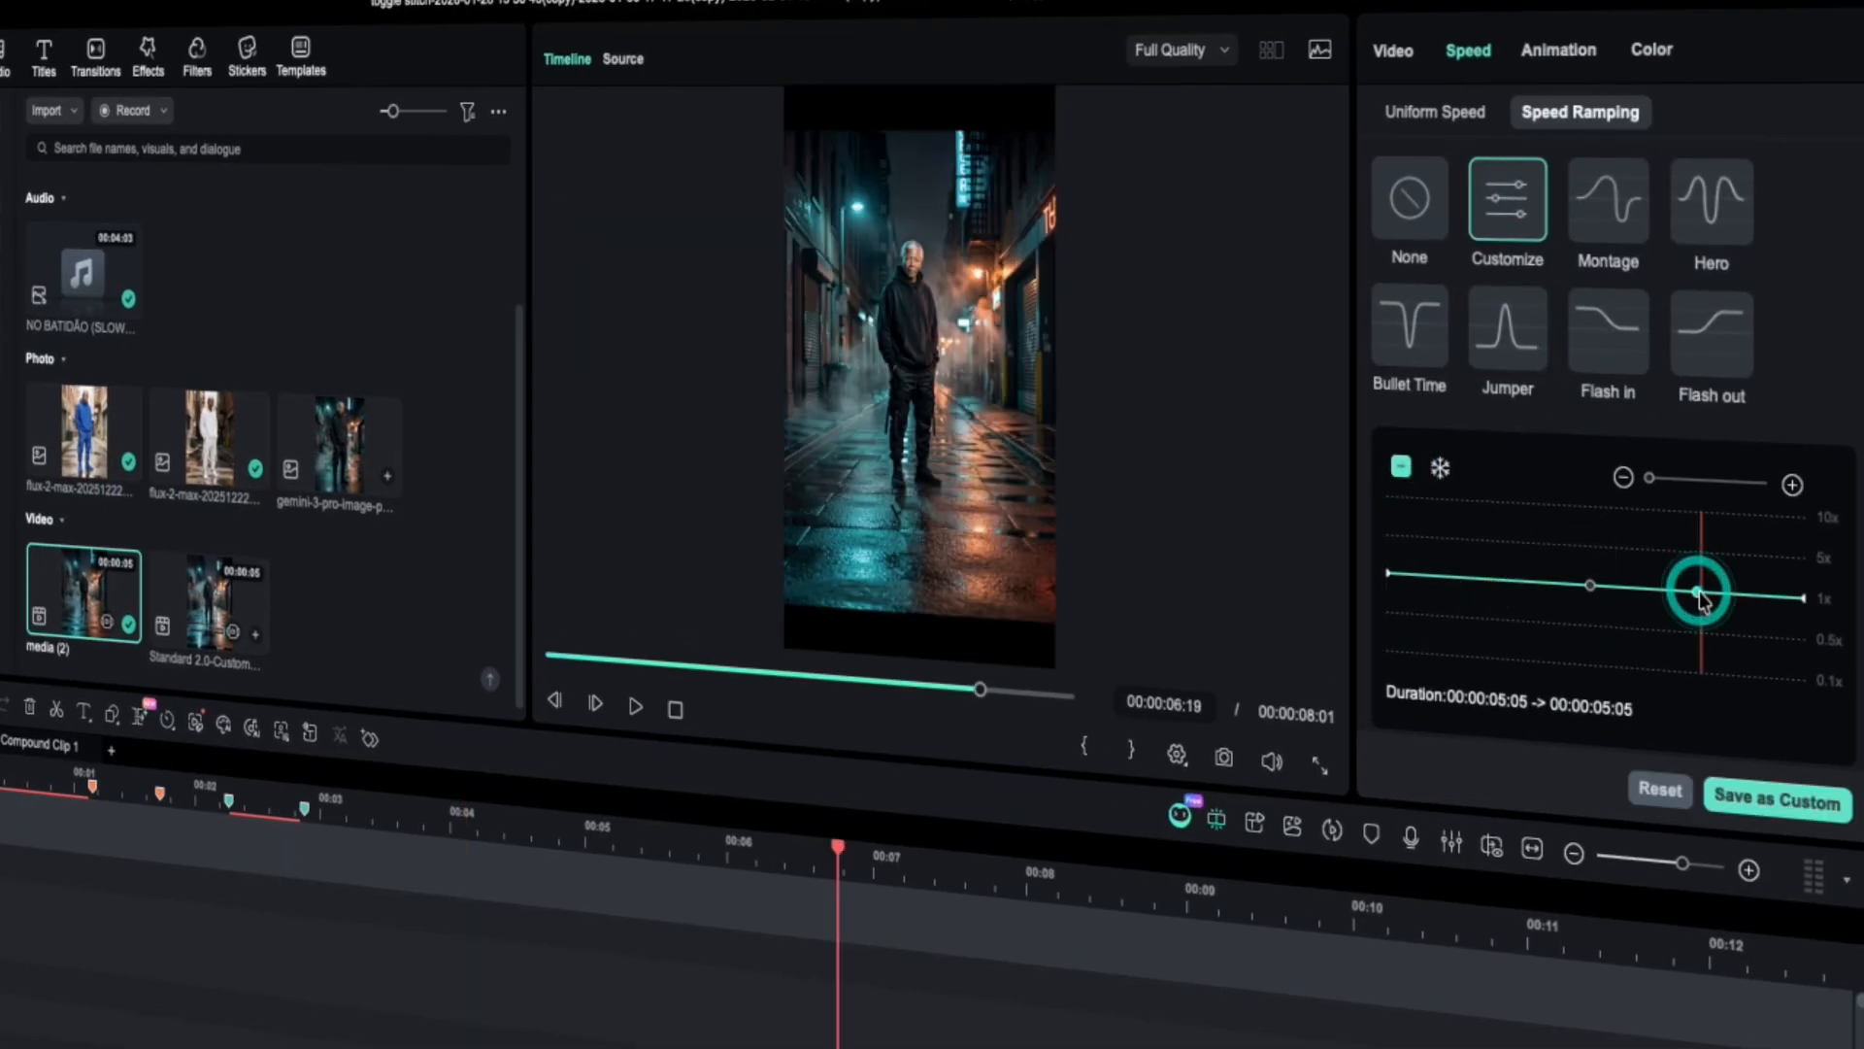
{"action": "left_click_drag", "start_coordinate": [1585, 583], "coordinate": [1583, 534]}
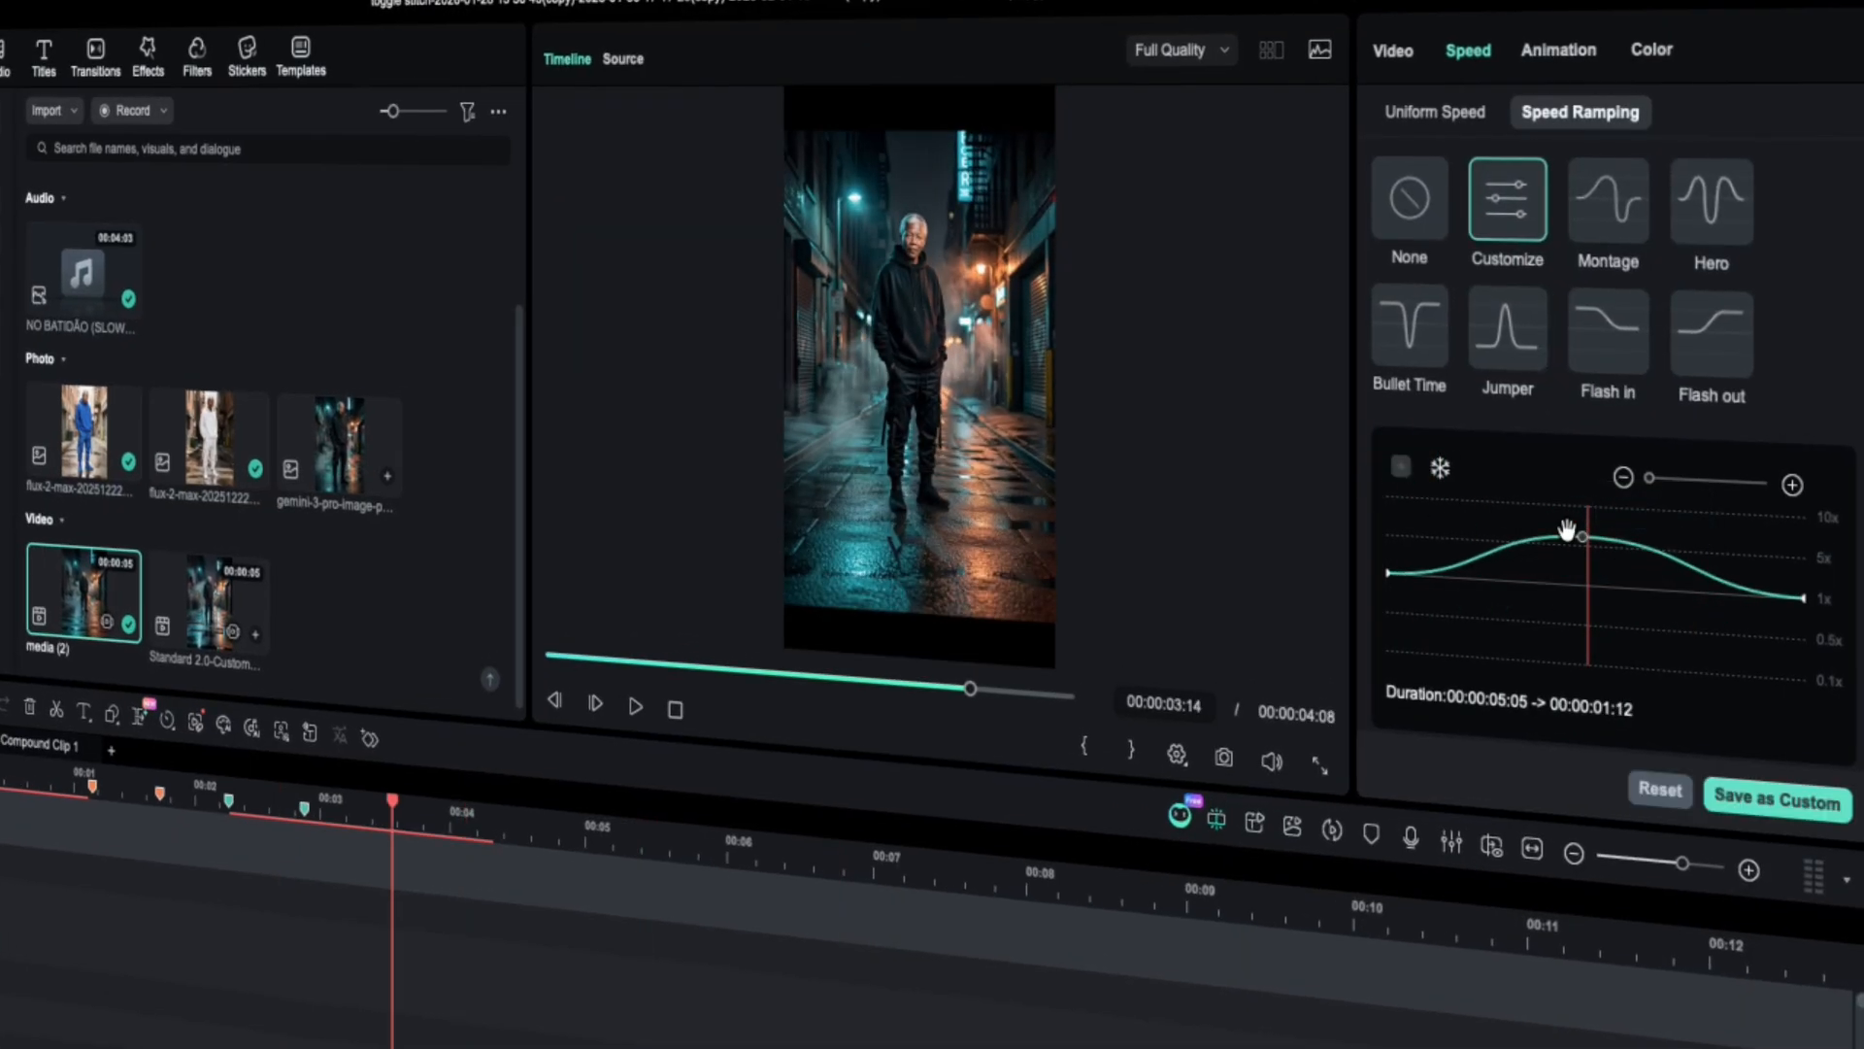
Step: Scale the closing media (2) clip to 120%
{"action": "left_click", "coordinate": [1388, 54]}
{"action": "left_click", "coordinate": [1697, 272]}
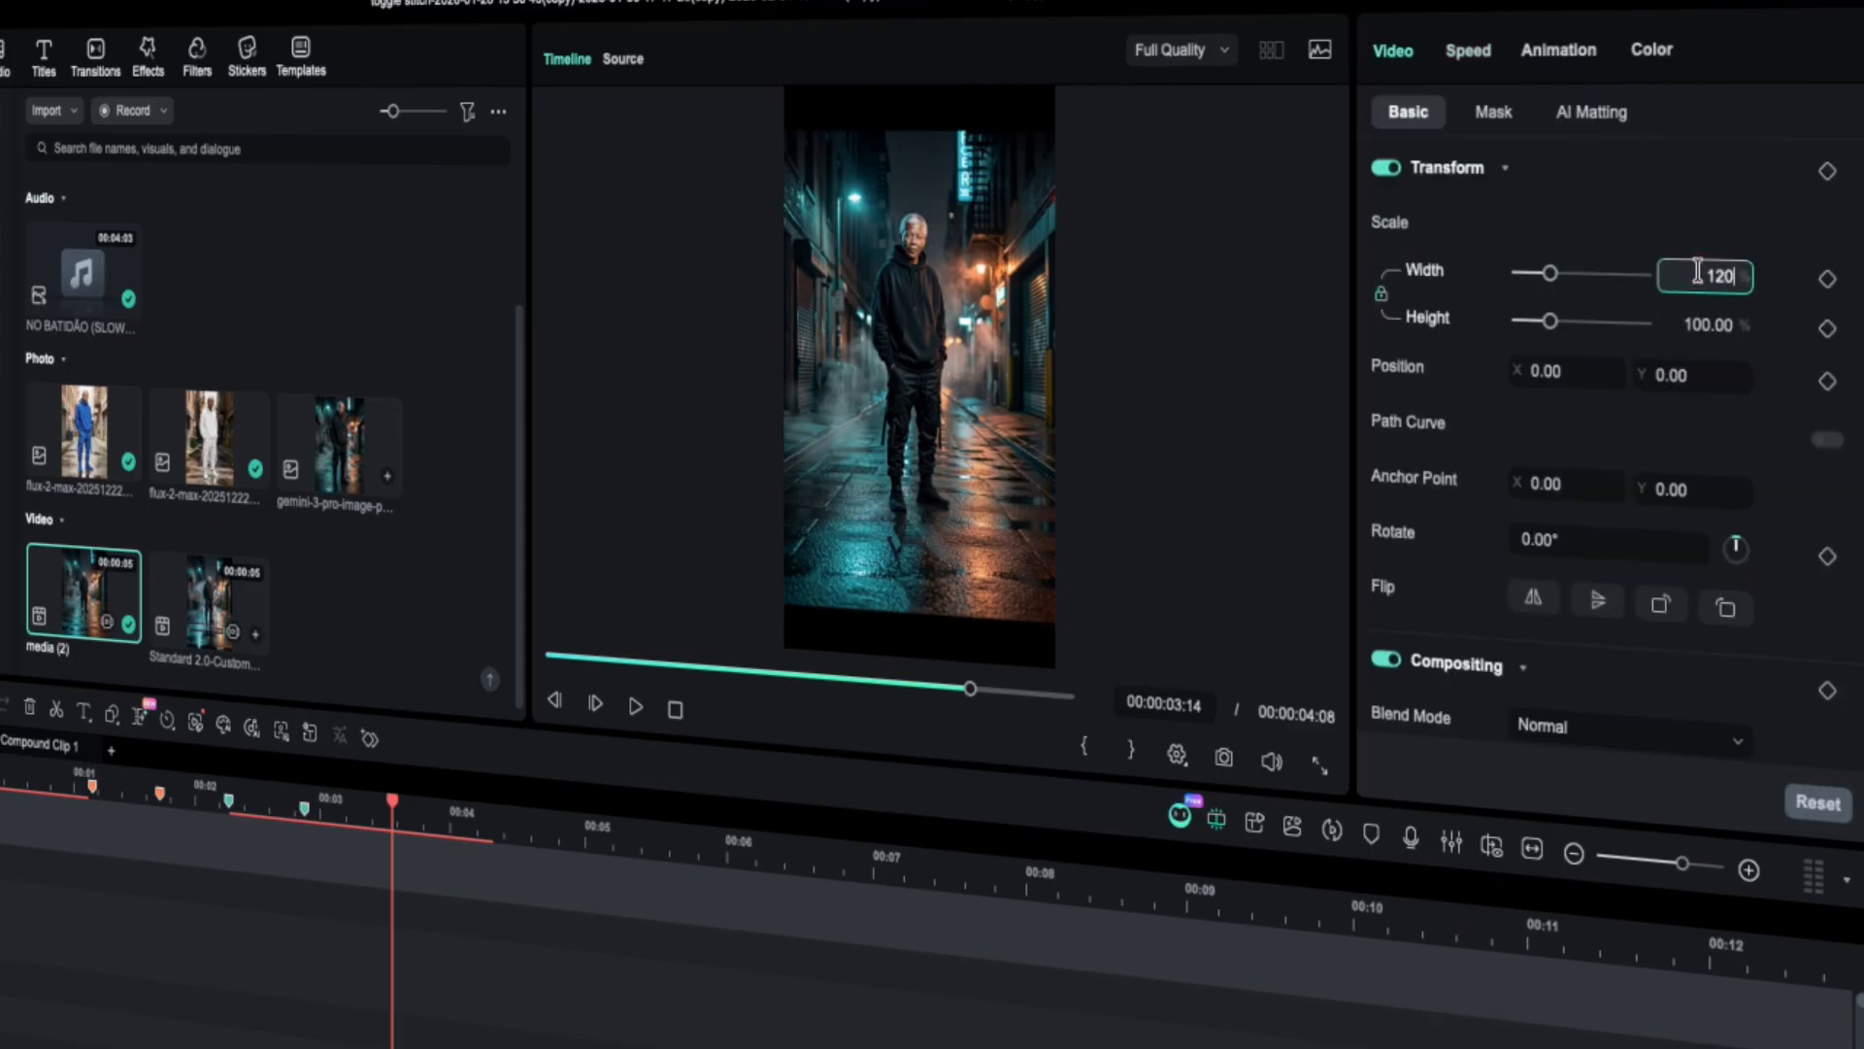
{"action": "left_click", "coordinate": [1739, 437]}
Step: Add the Extreme video effect over the first outfit cut, shorten it to cover only that transition, and preview it
{"action": "left_click_drag", "start_coordinate": [395, 802], "coordinate": [239, 849]}
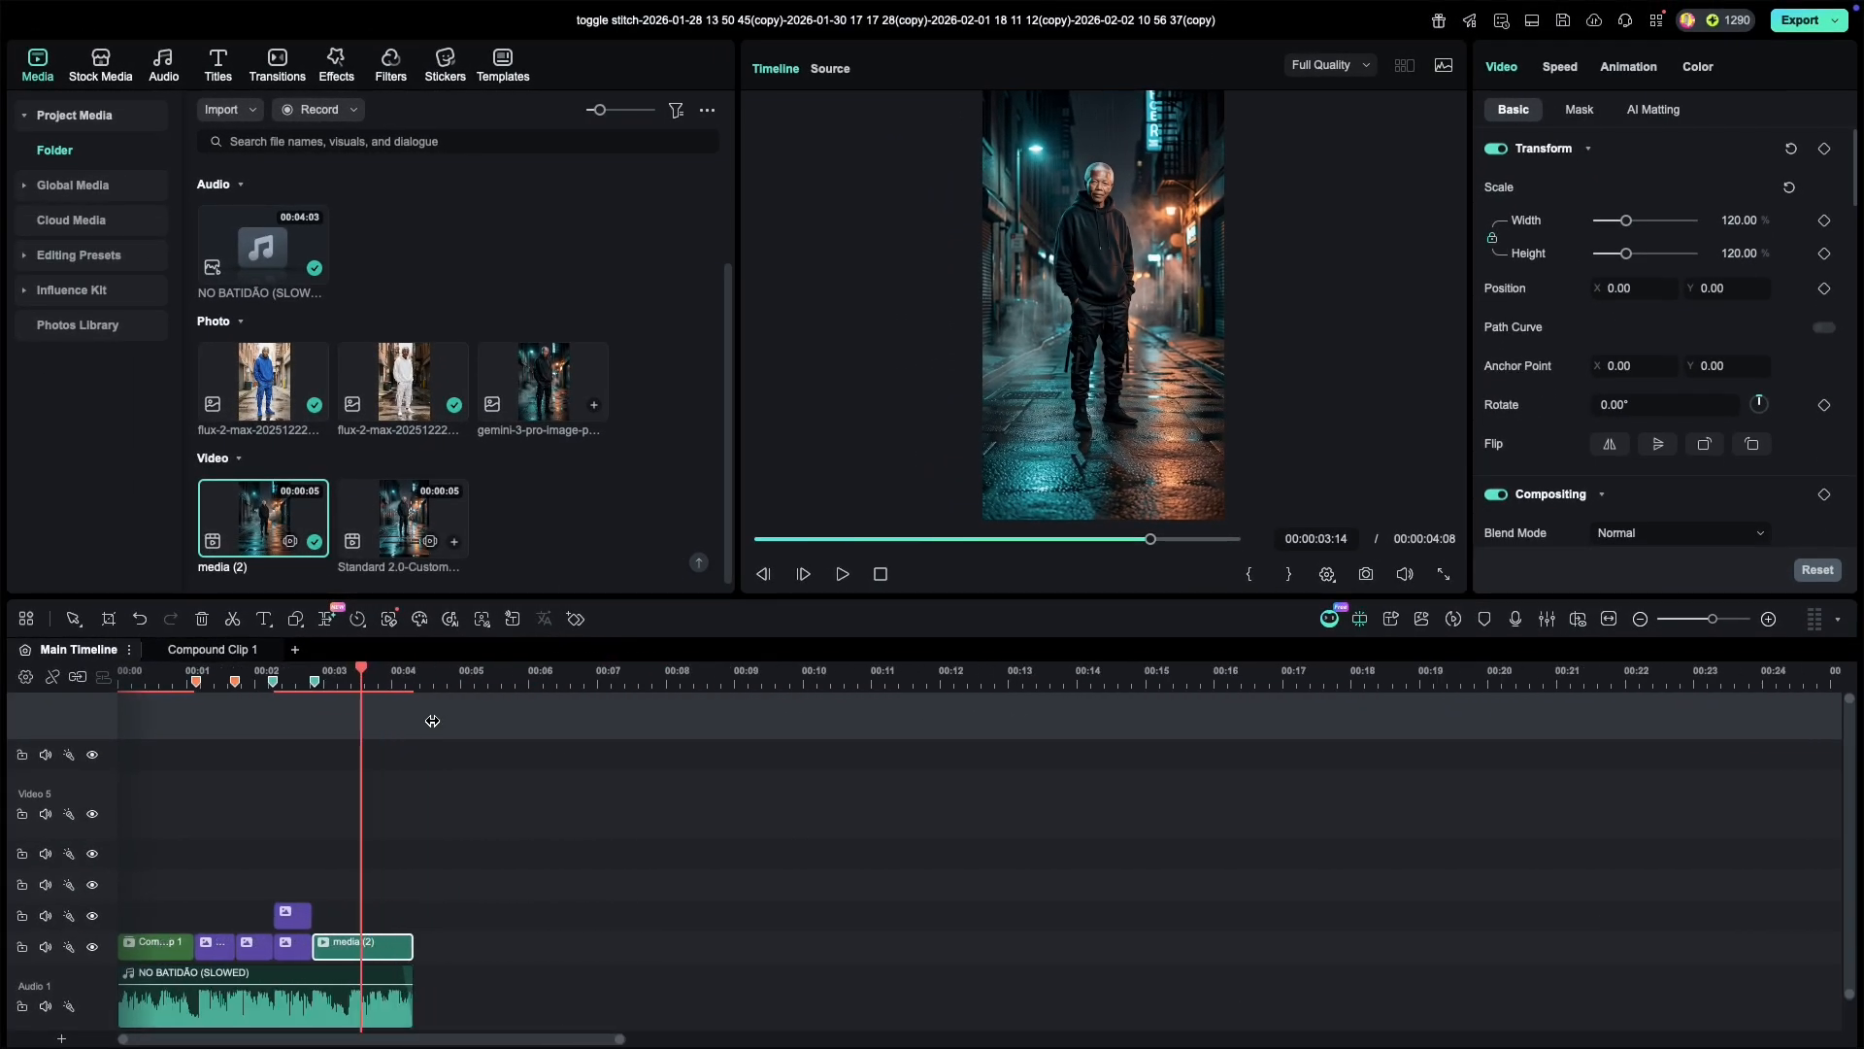
{"action": "left_click_drag", "start_coordinate": [432, 720], "coordinate": [168, 753]}
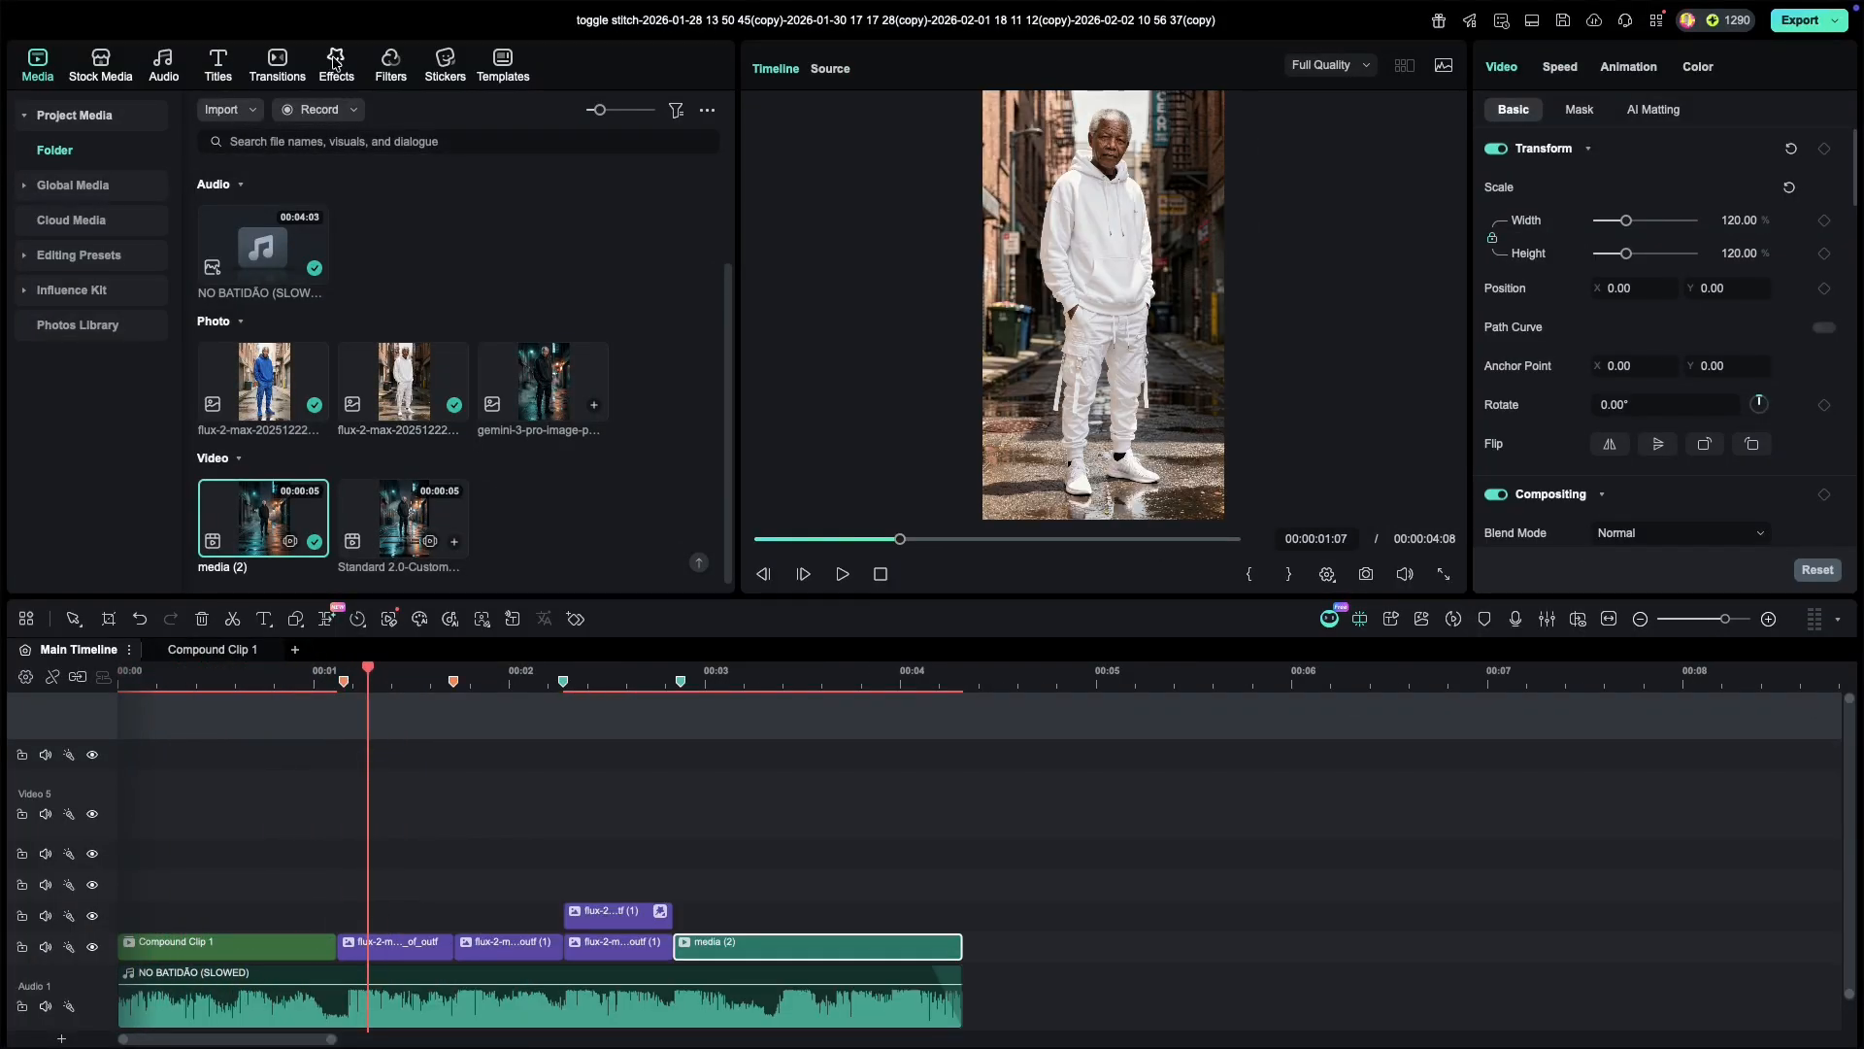
{"action": "left_click", "coordinate": [335, 61]}
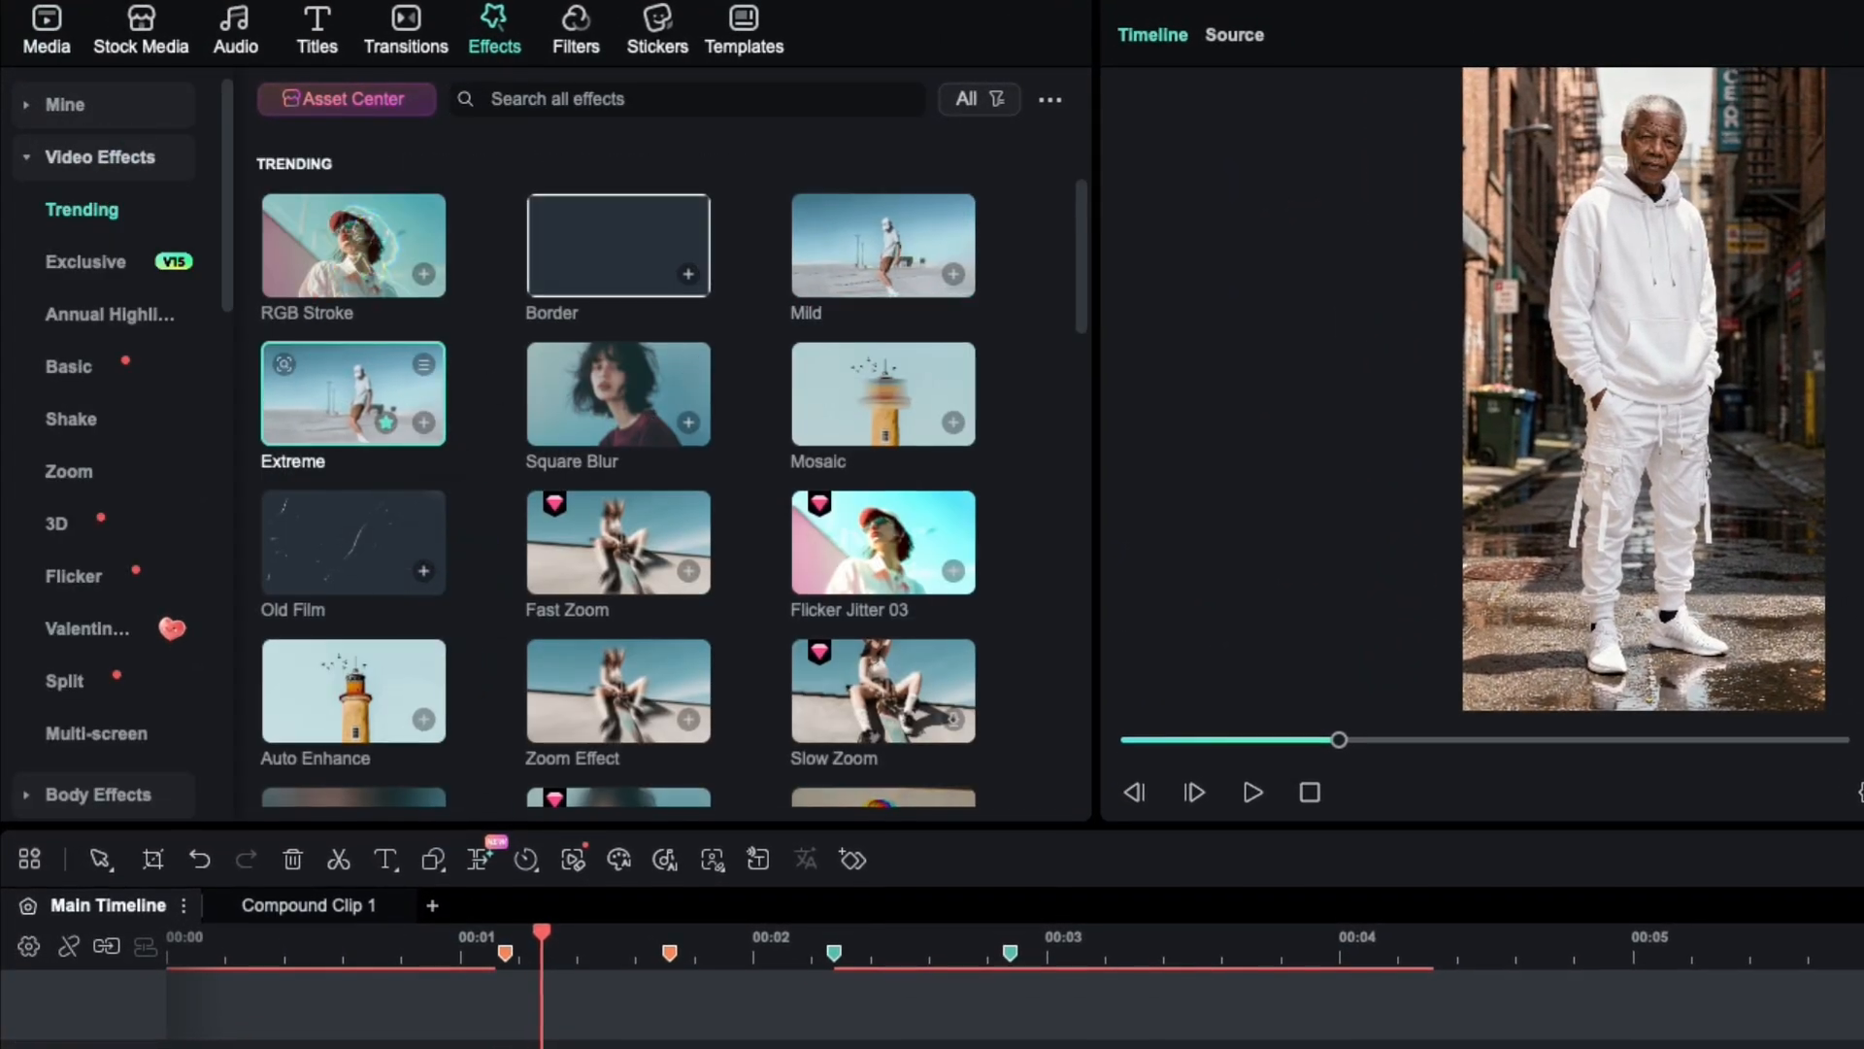
{"action": "left_click_drag", "start_coordinate": [383, 412], "coordinate": [412, 942]}
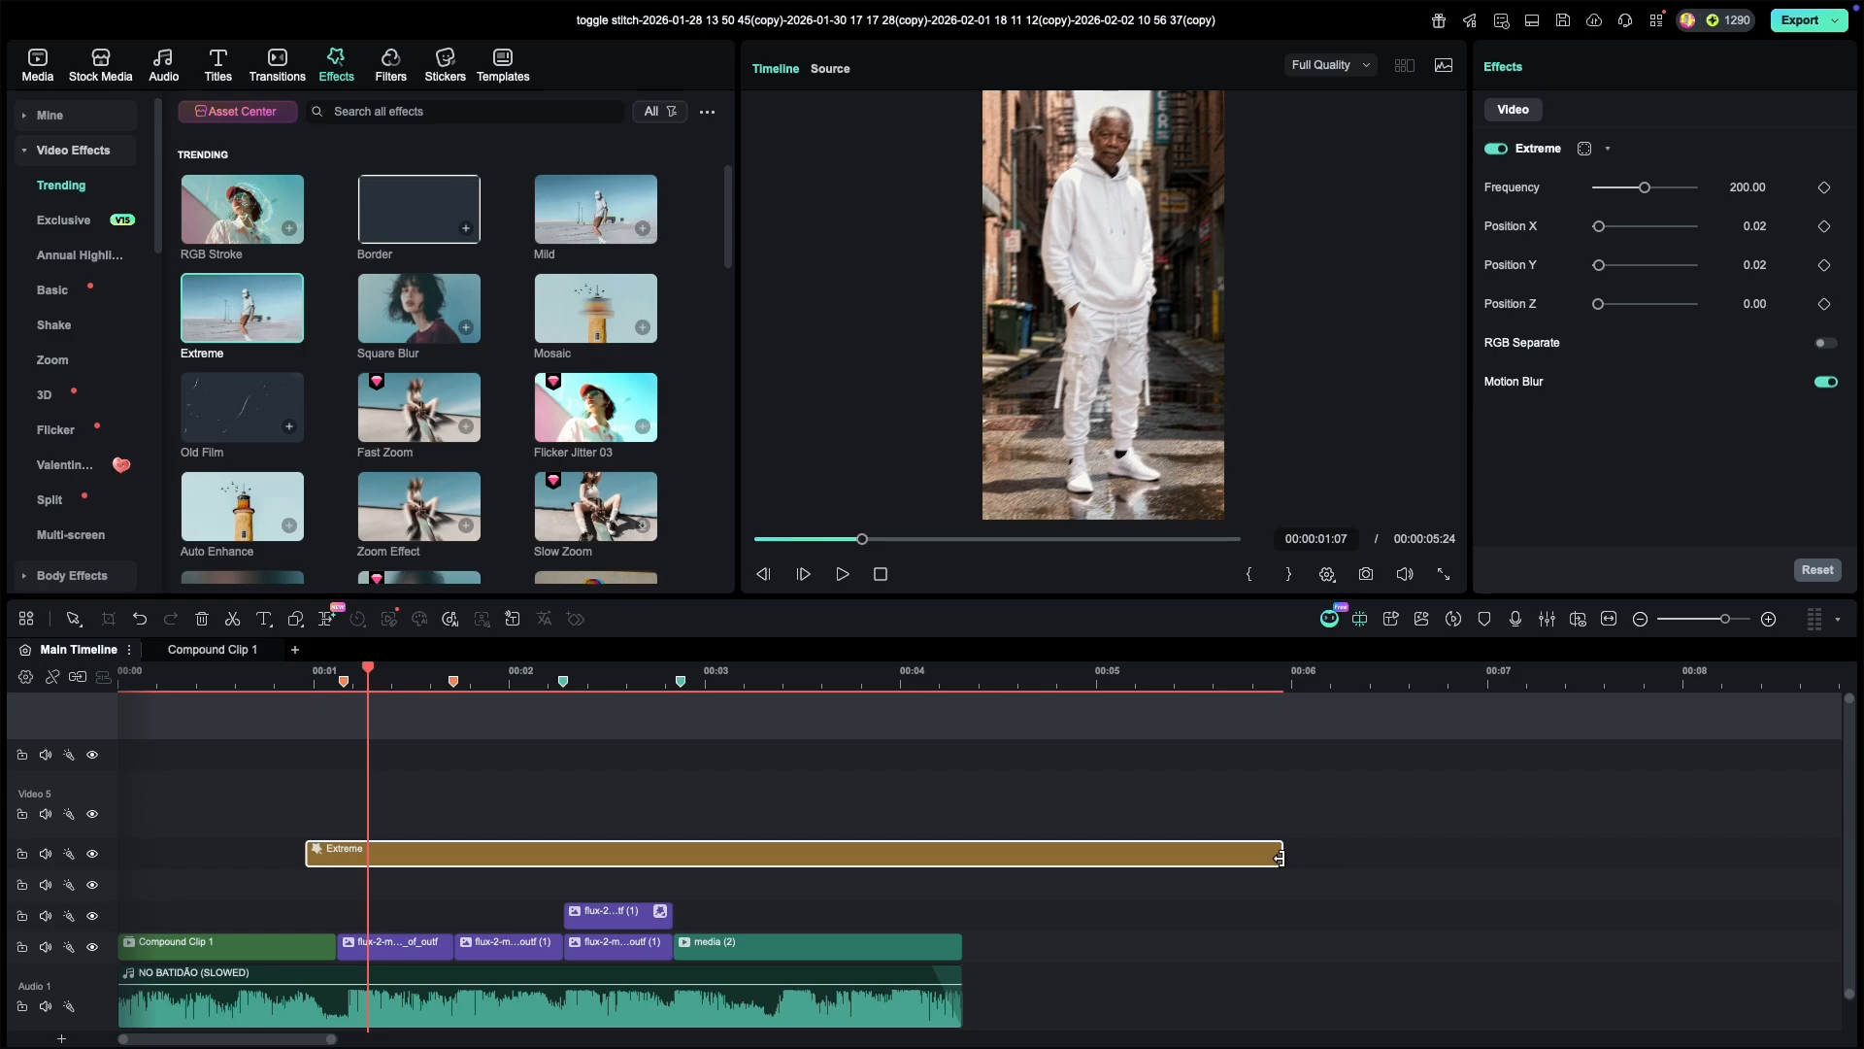
{"action": "left_click_drag", "start_coordinate": [1280, 859], "coordinate": [346, 912]}
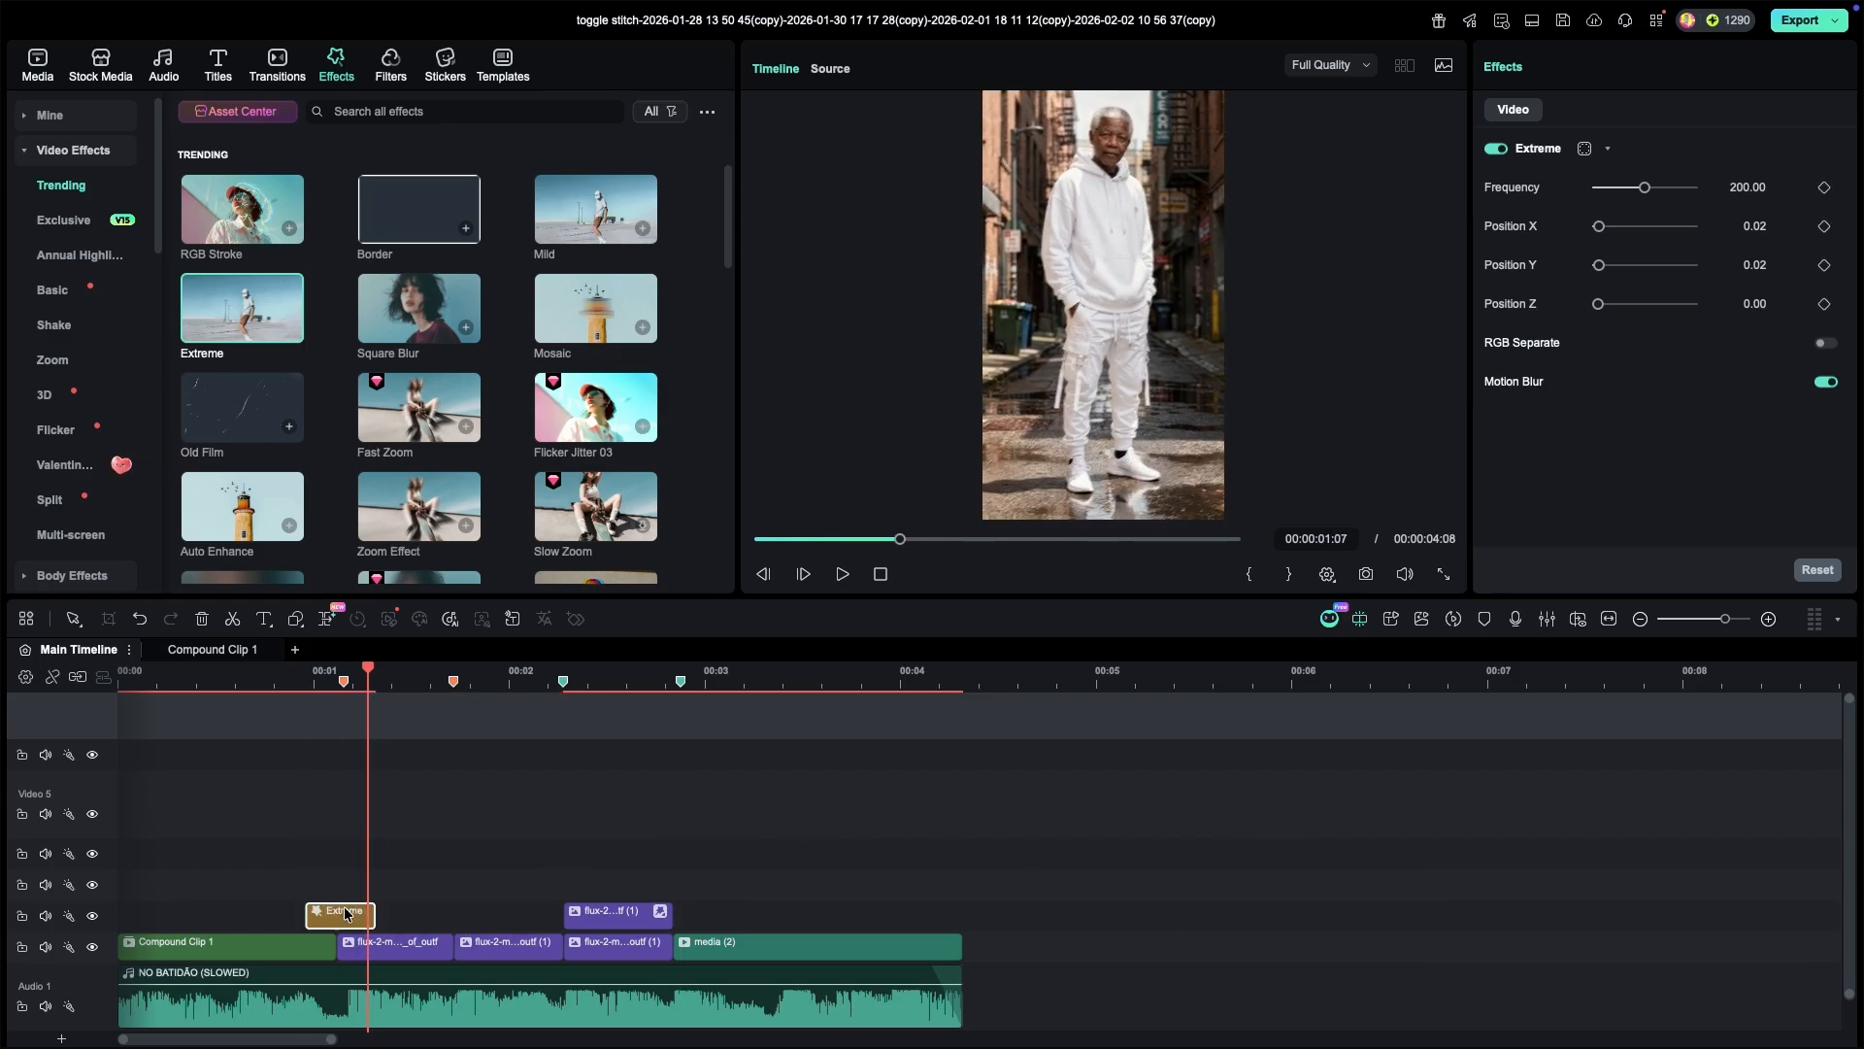
{"action": "left_click", "coordinate": [305, 677]}
{"action": "key", "text": "space"}
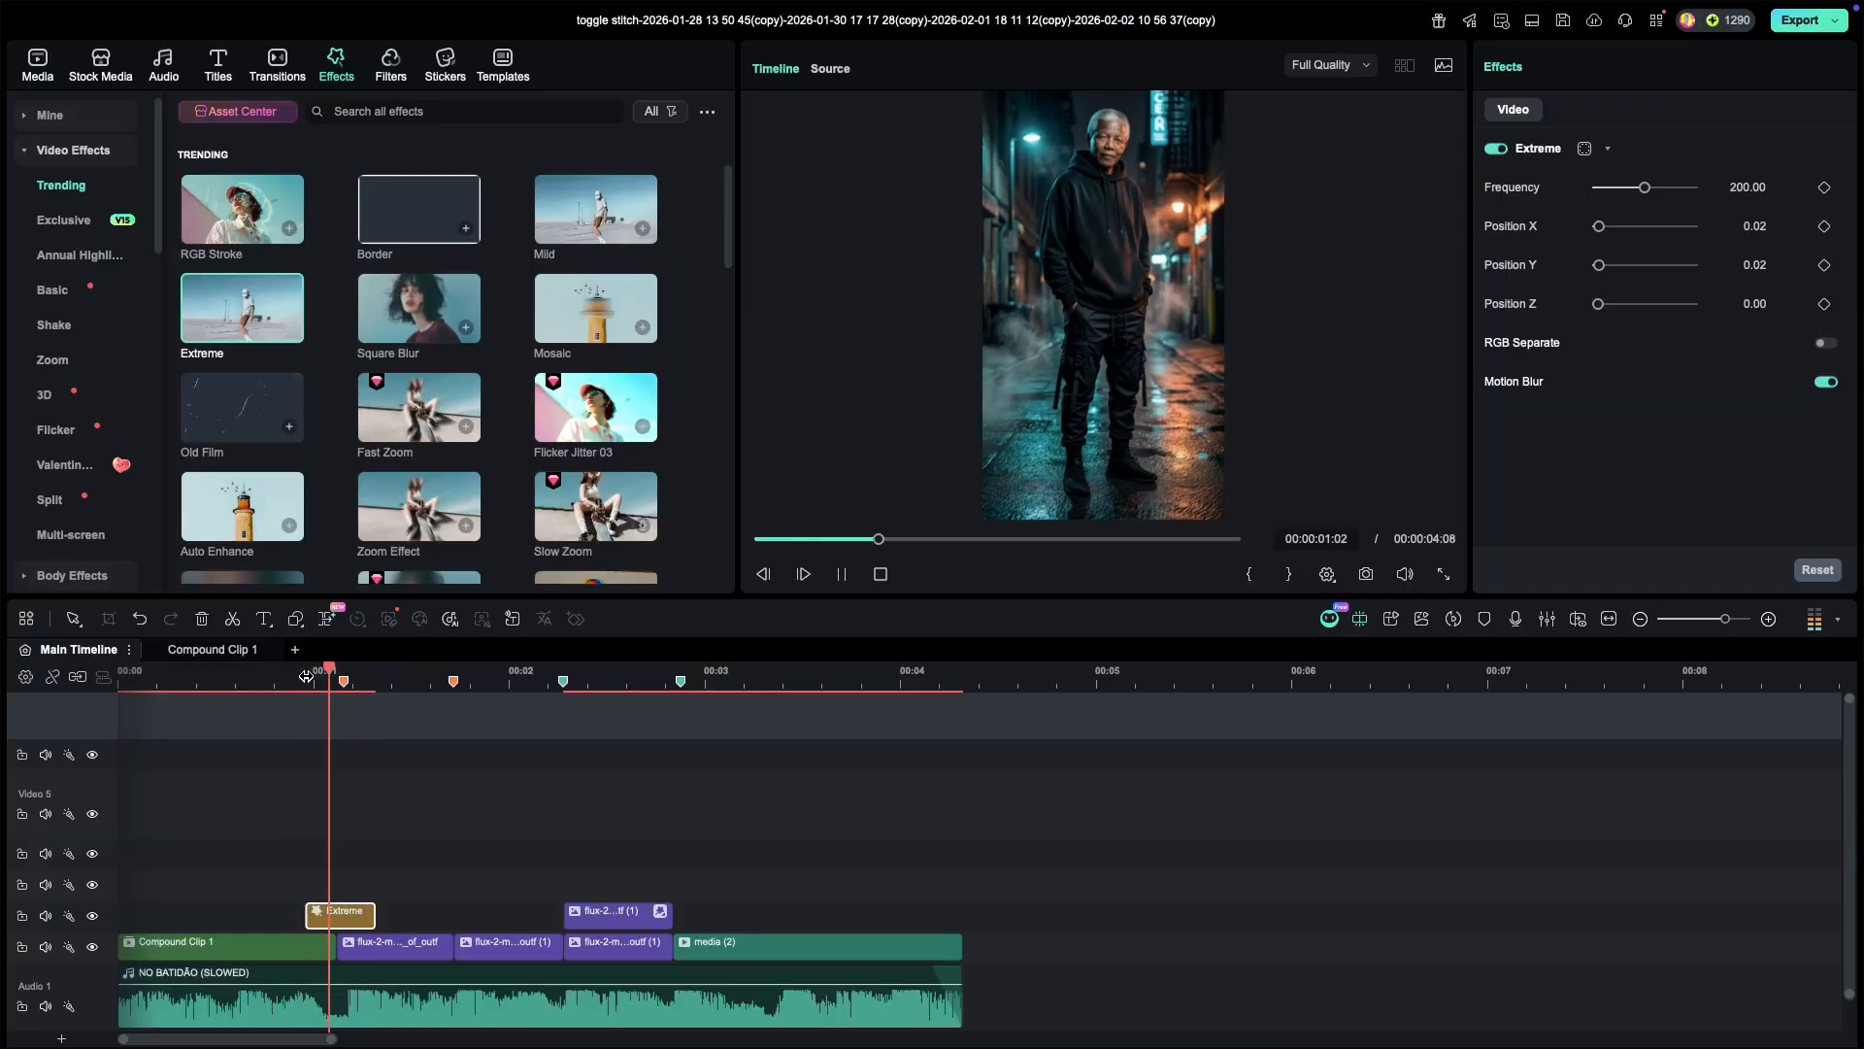
{"action": "key", "text": "space"}
Step: Place copies of the short Extreme effect over the three remaining outfit cuts
{"action": "key", "text": "super+z"}
{"action": "left_click_drag", "start_coordinate": [341, 918], "coordinate": [677, 891]}
{"action": "left_click", "coordinate": [632, 865]}
Step: Combine the two stacked blue-outfit clips into a compound clip and lower the last Extreme effect onto the track directly above the main clips
{"action": "left_click", "coordinate": [638, 946]}
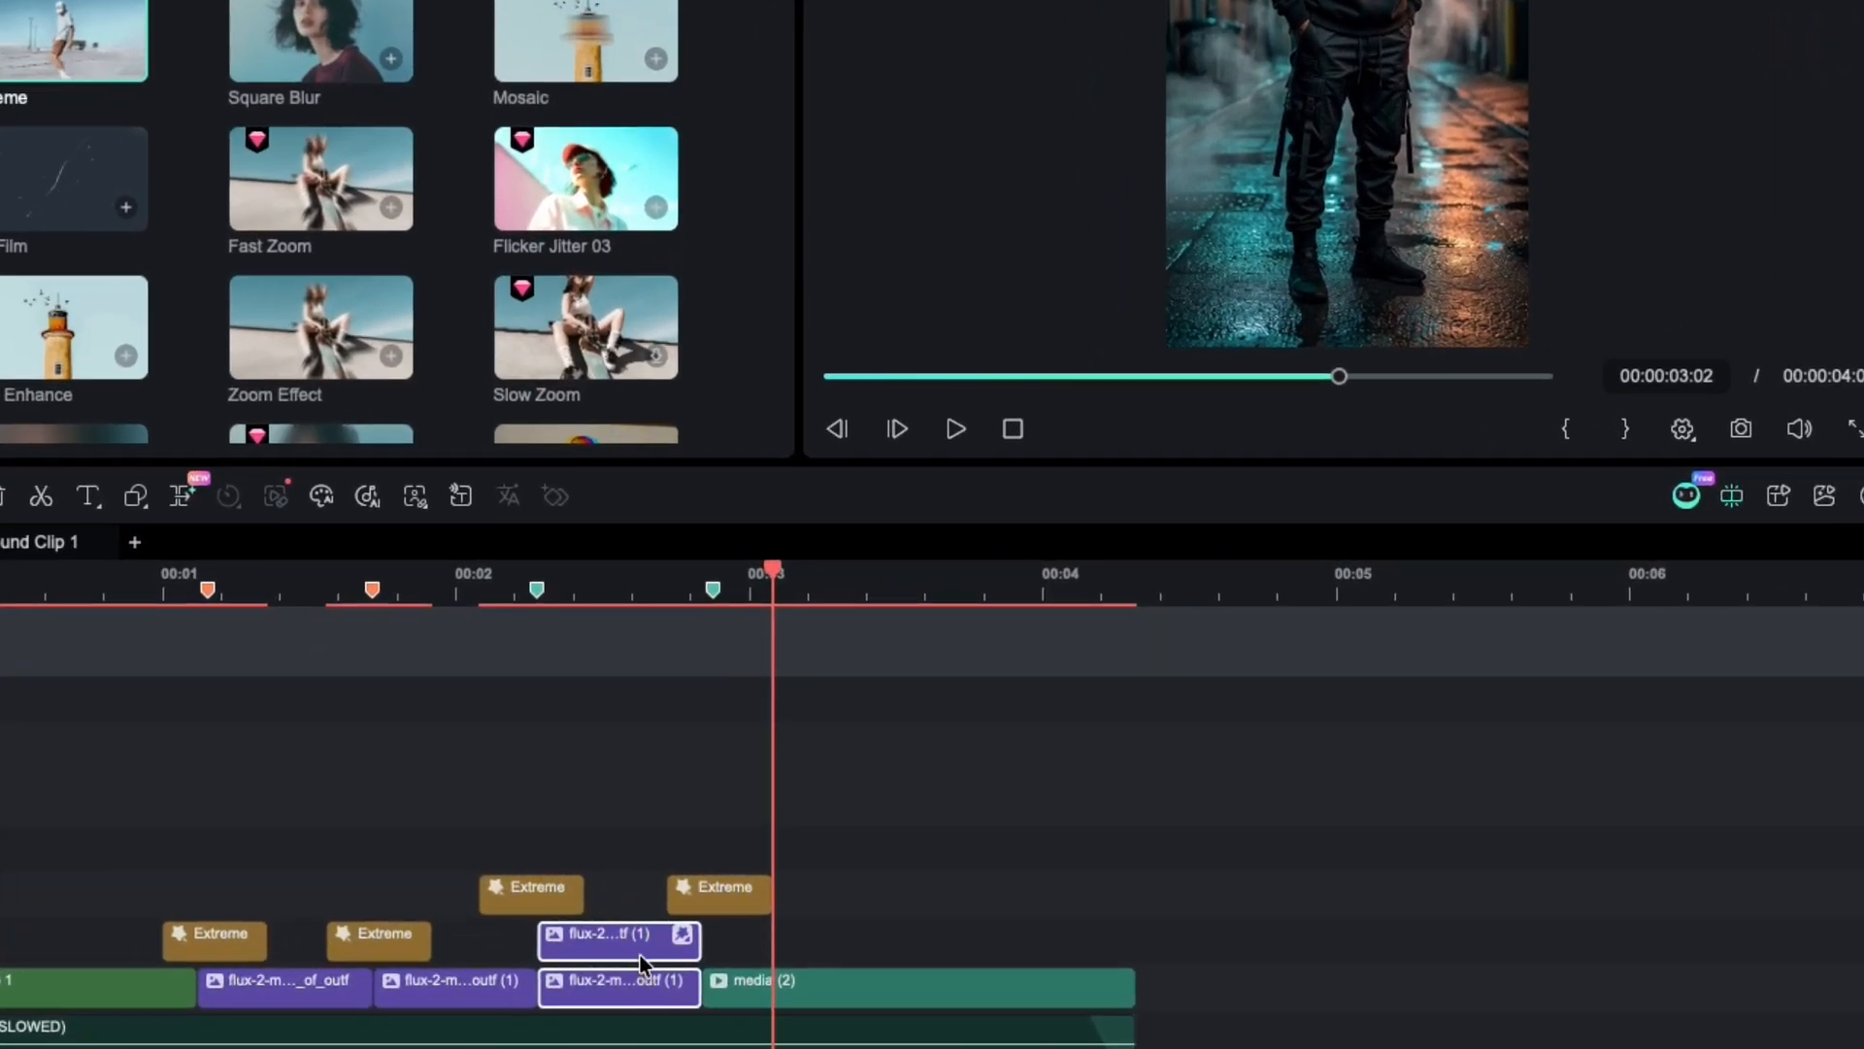
{"action": "key", "text": "alt+g"}
{"action": "left_click", "coordinate": [1236, 493]}
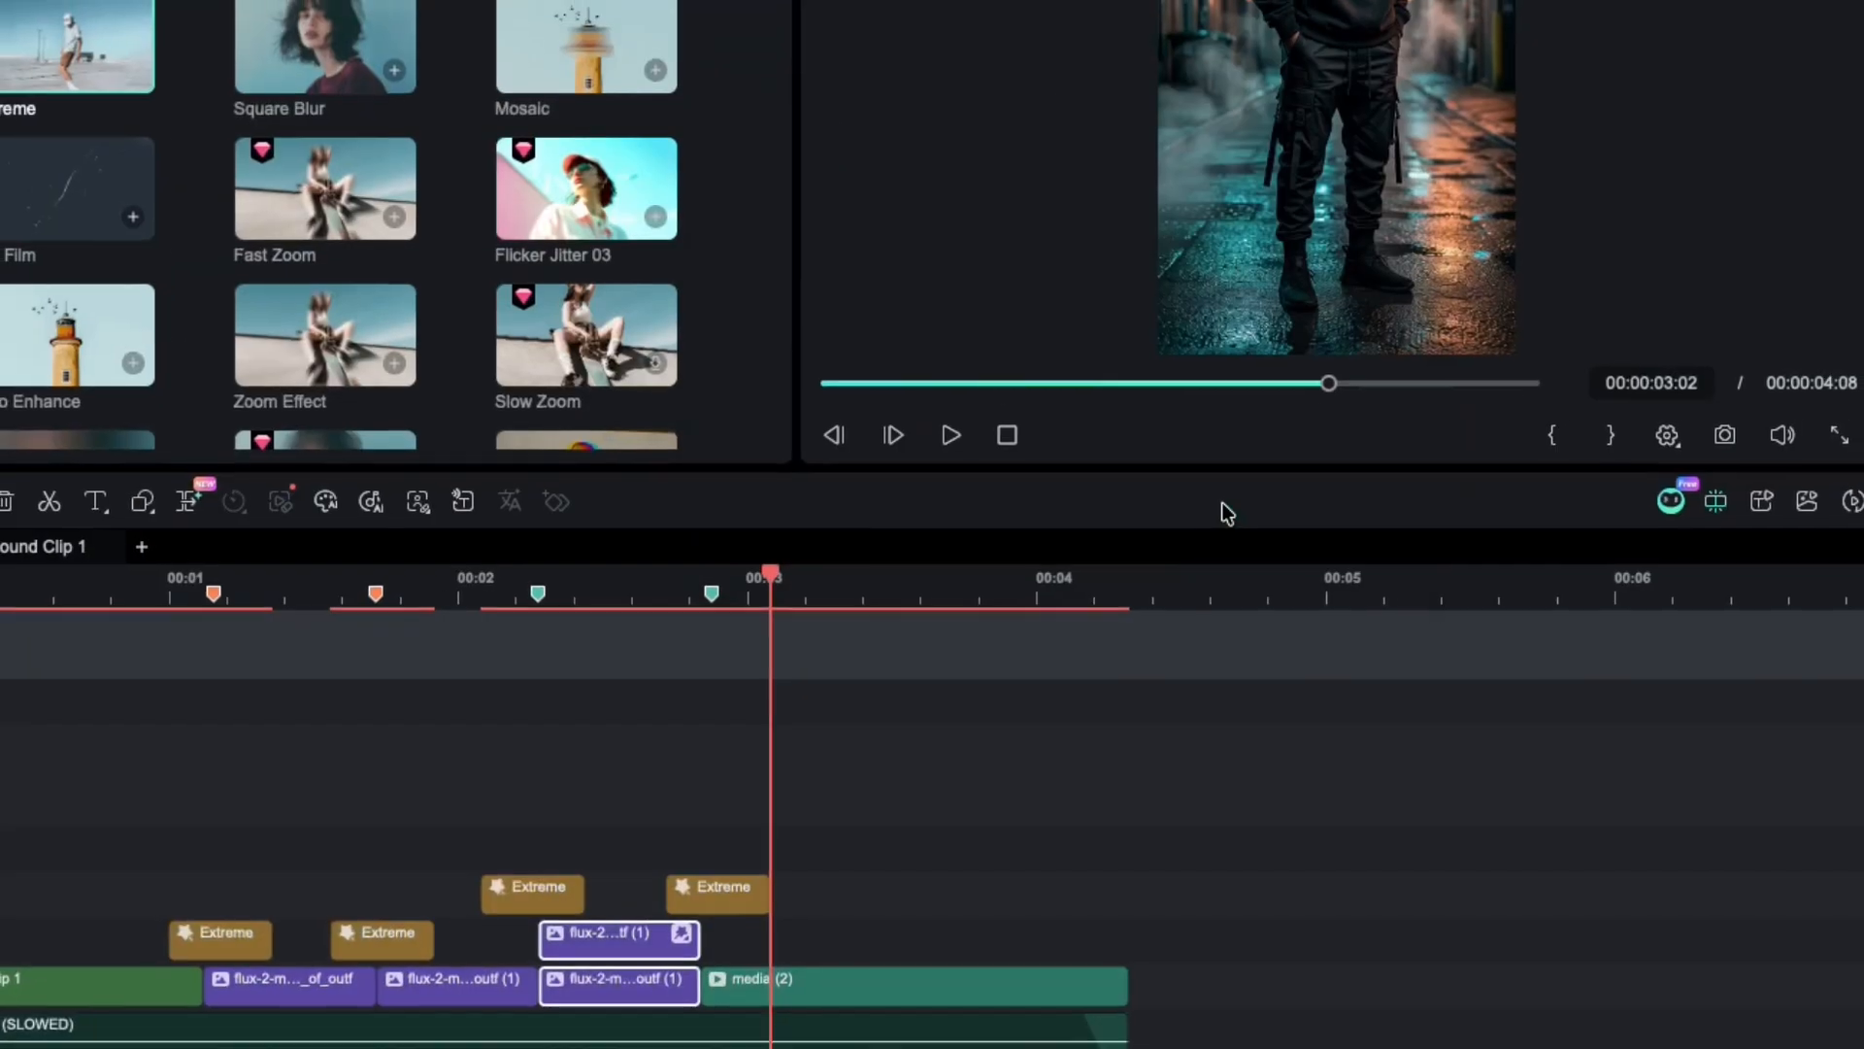
{"action": "left_click_drag", "start_coordinate": [730, 887], "coordinate": [675, 909]}
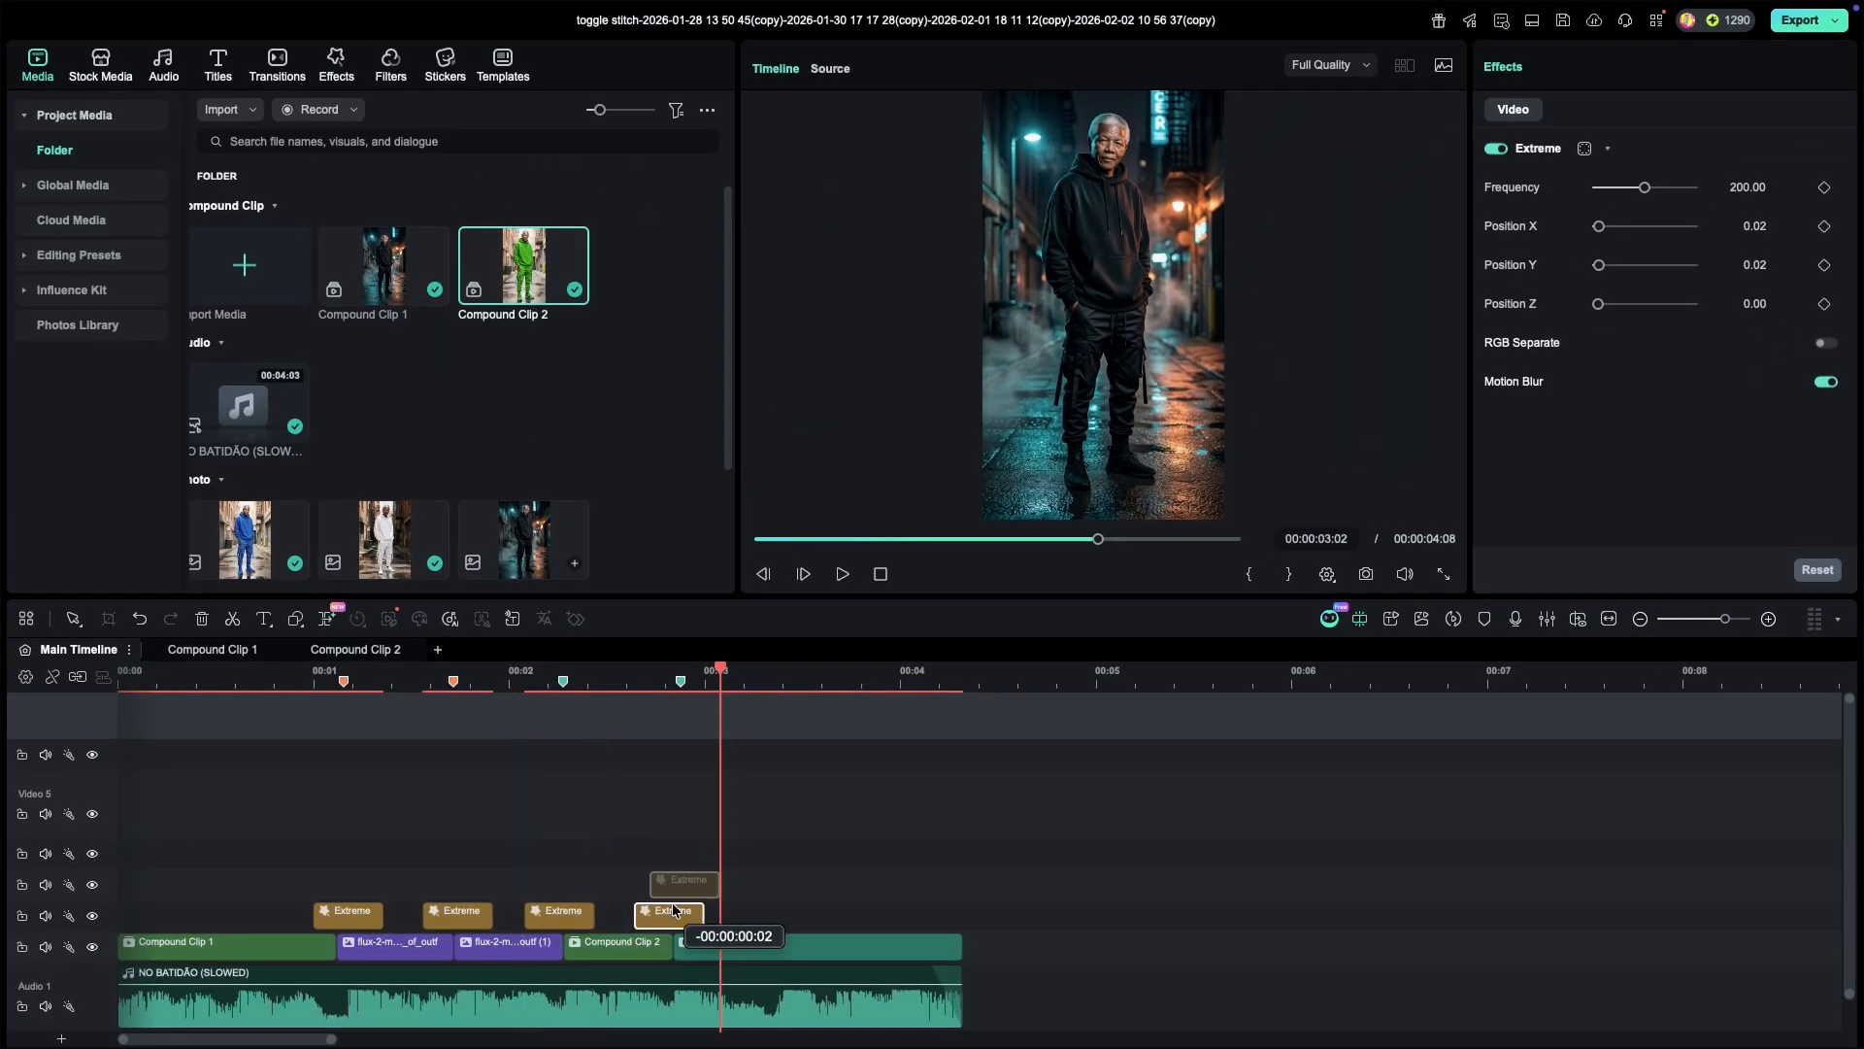
Step: Search the effects for "partcle", add Star Particle Overlay 03 from the timeline start, and trim it to the end of the video
{"action": "left_click", "coordinate": [141, 674]}
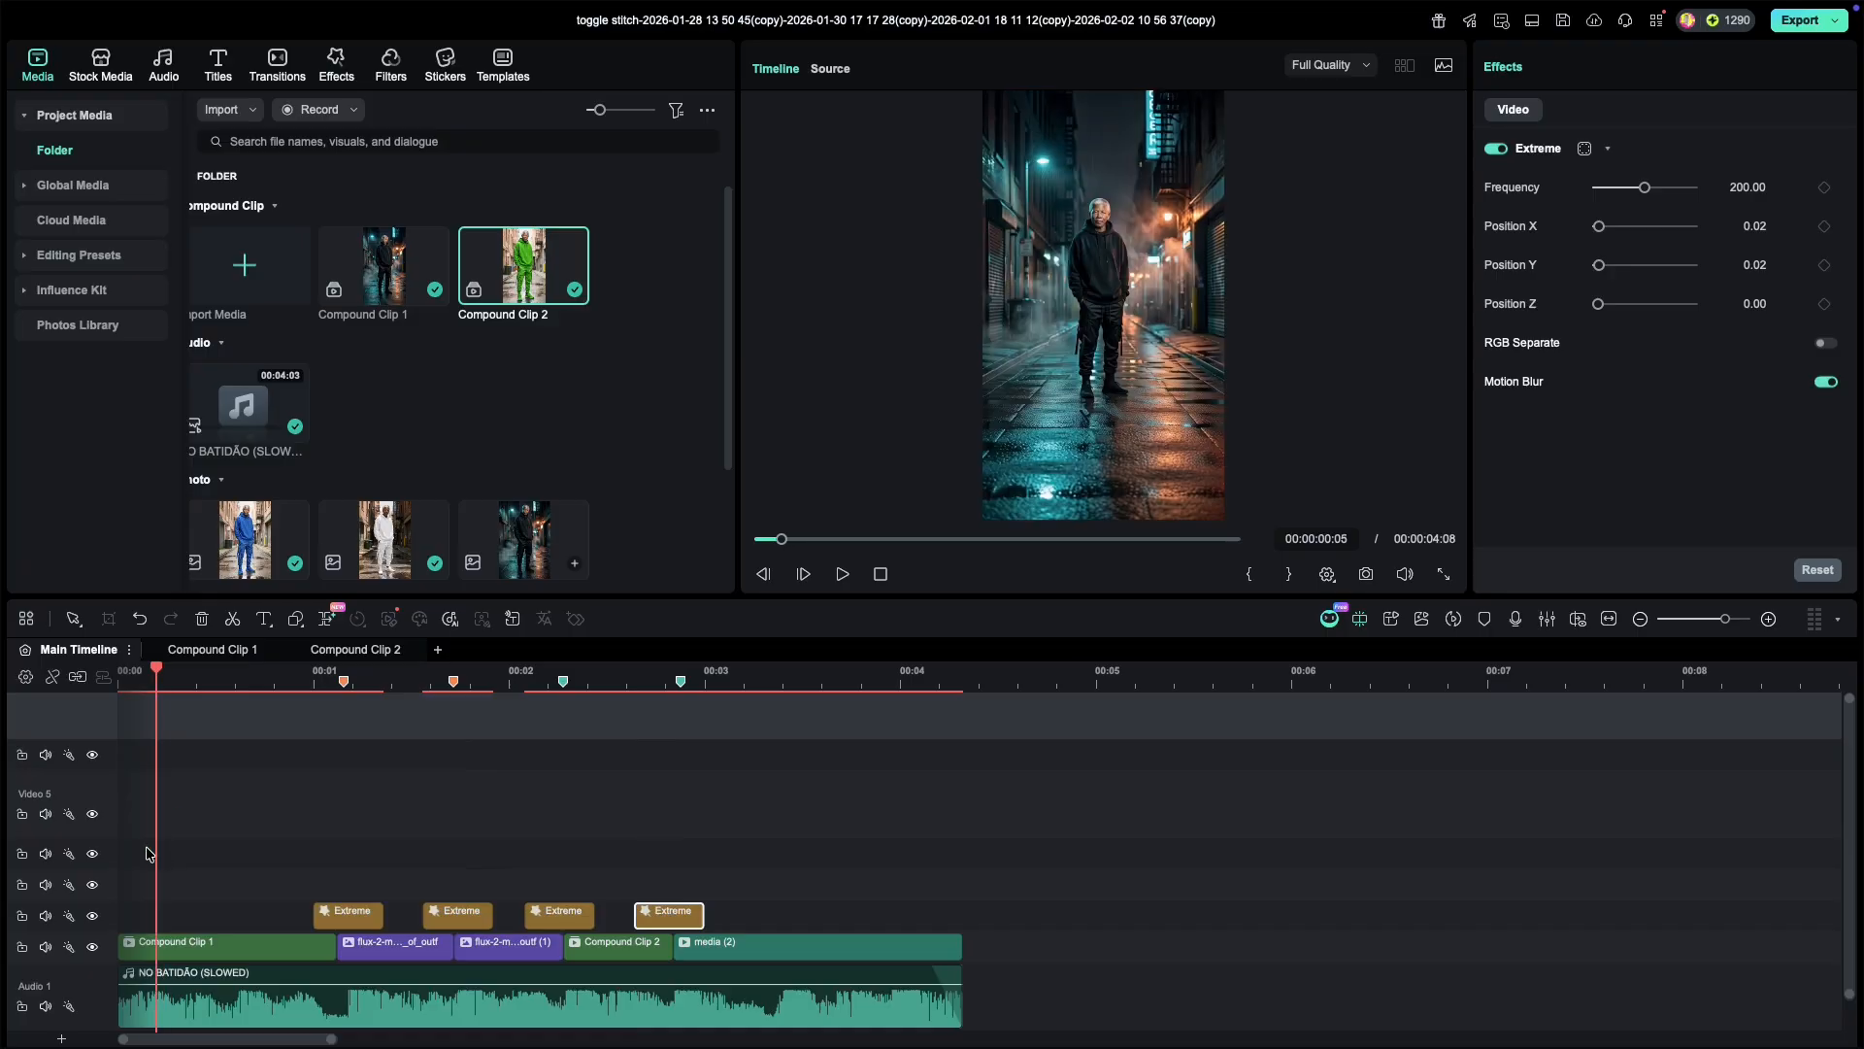
{"action": "left_click", "coordinate": [350, 66]}
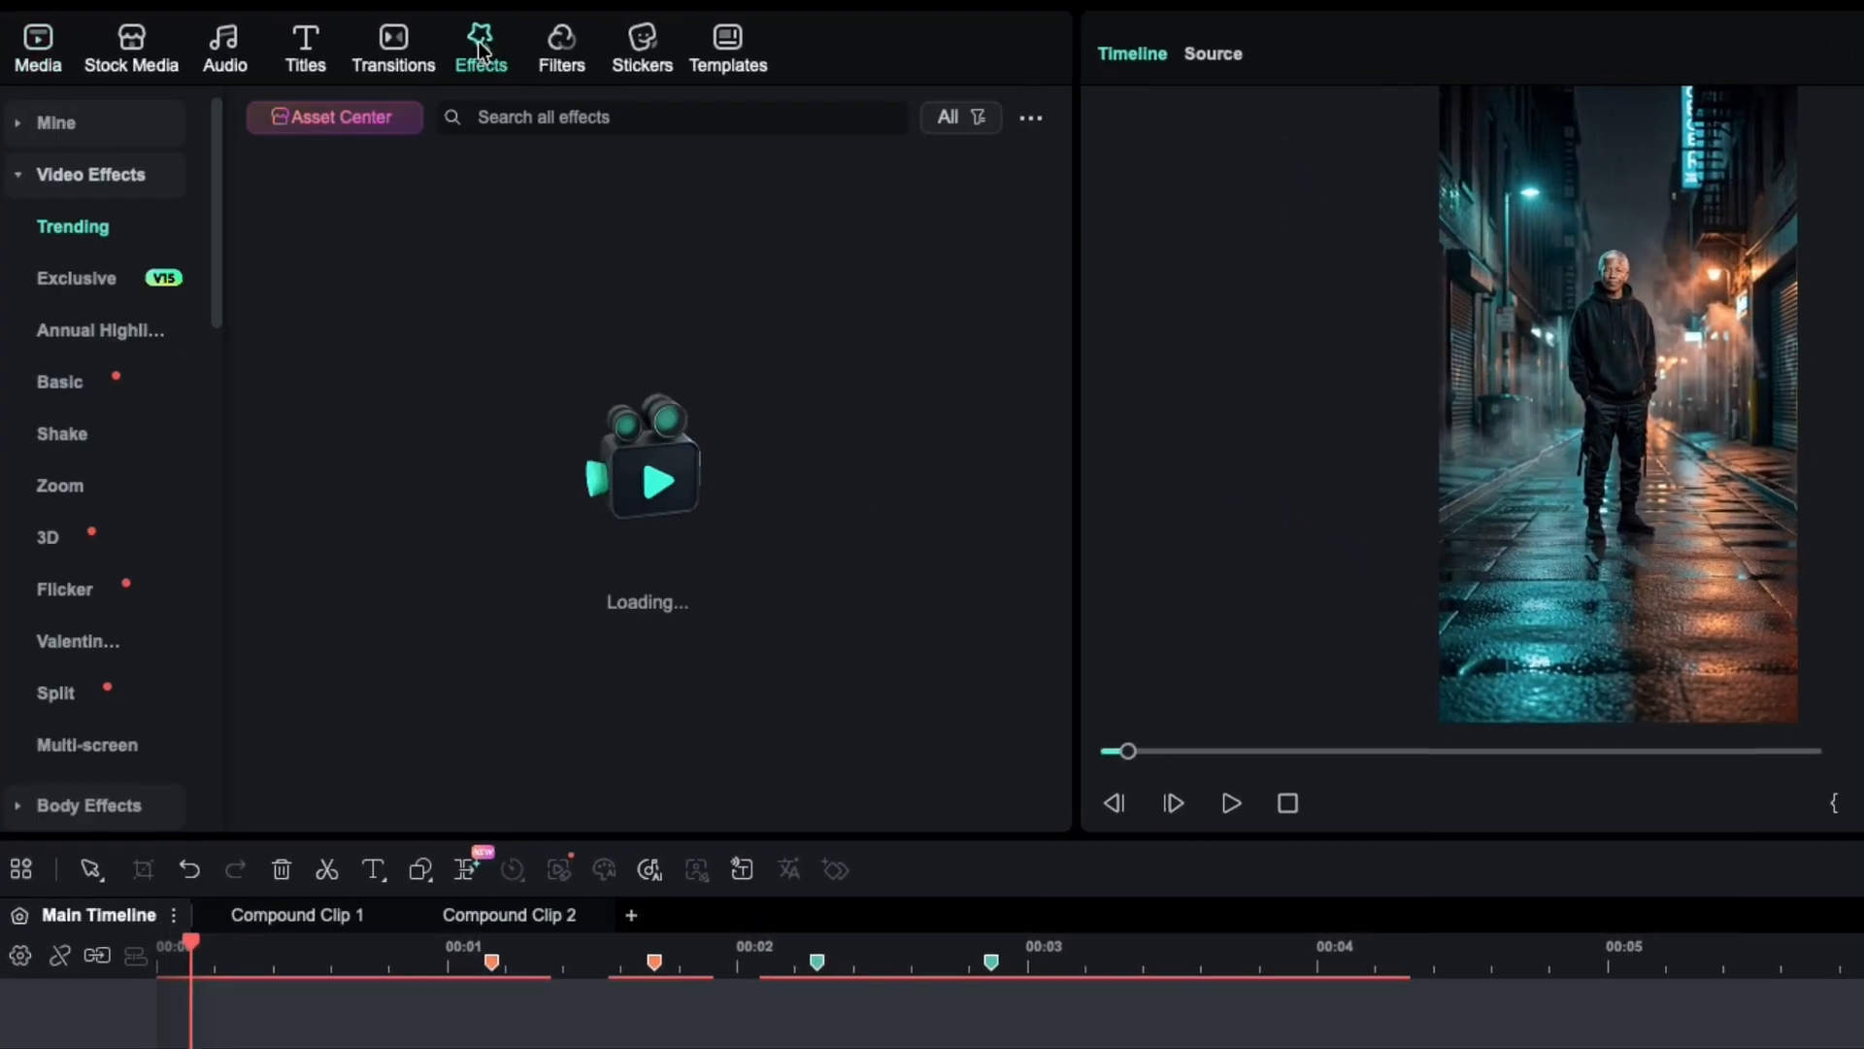
{"action": "left_click", "coordinate": [563, 117]}
{"action": "type", "text": "partcle"}
{"action": "key", "text": "Return"}
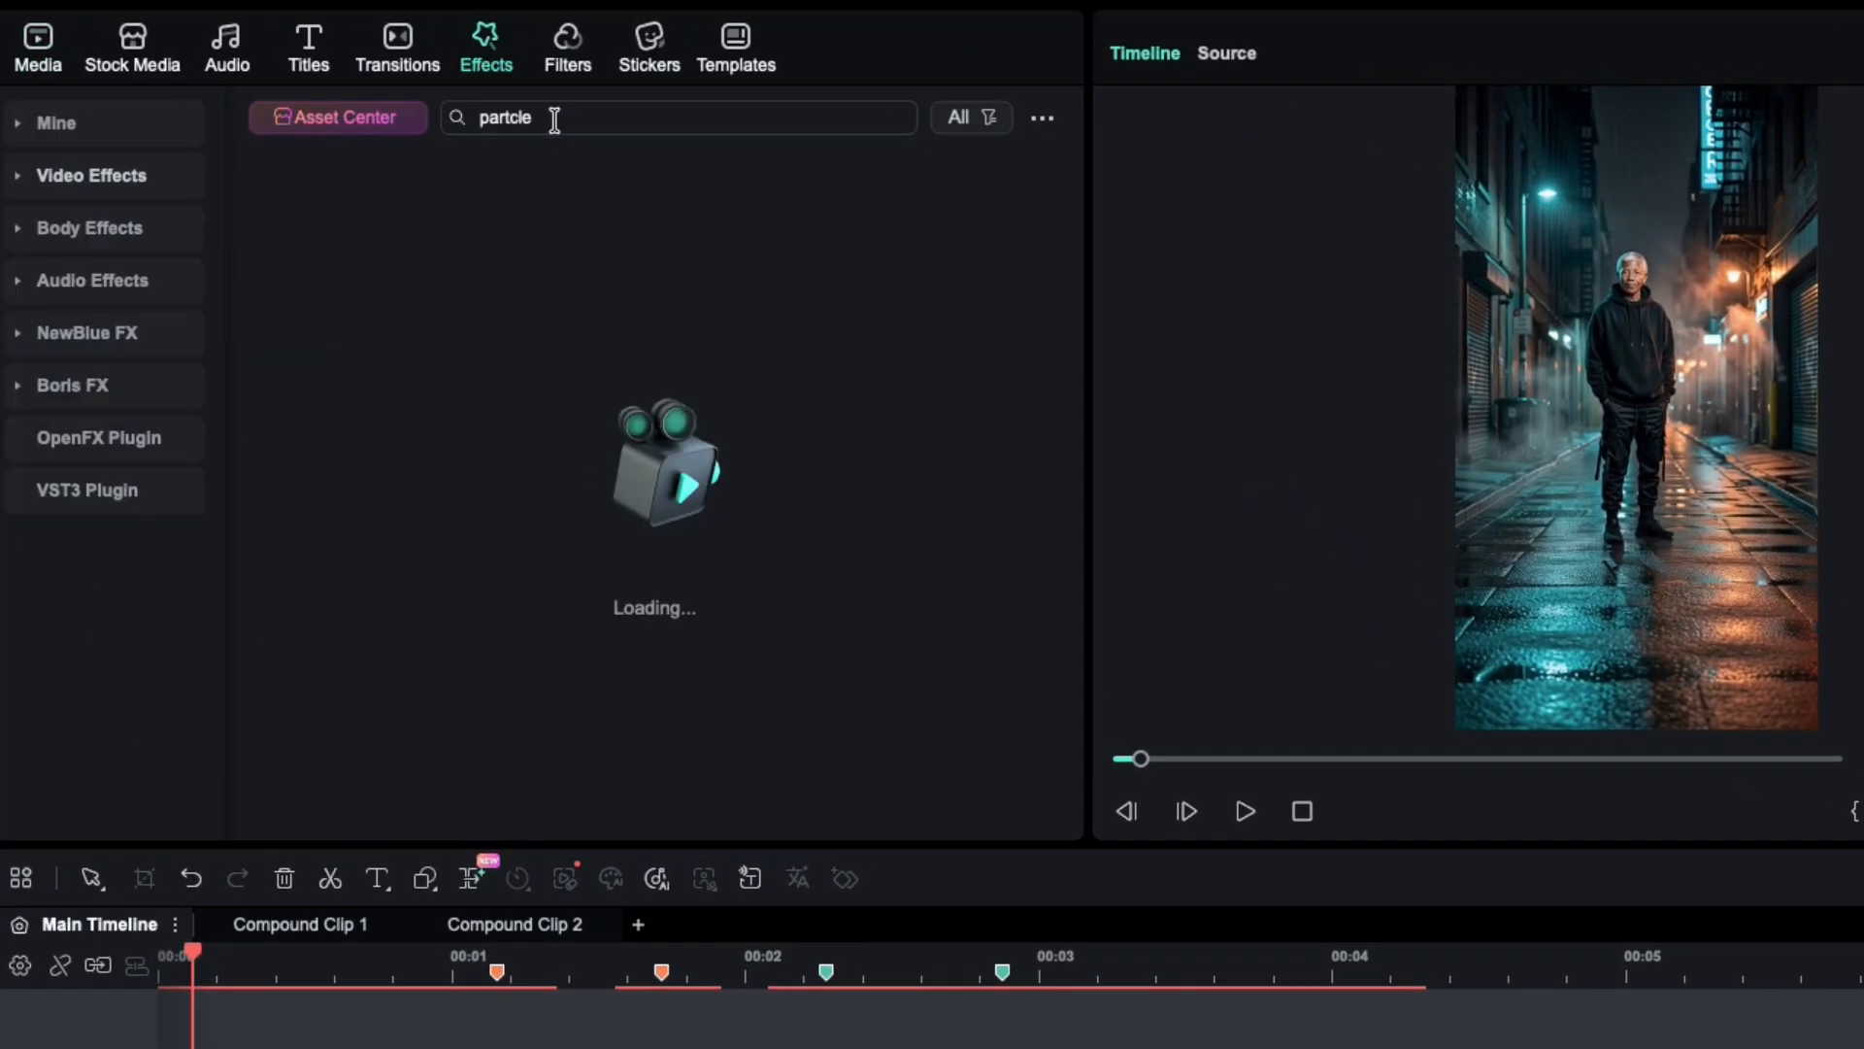
{"action": "left_click_drag", "start_coordinate": [341, 295], "coordinate": [78, 890]}
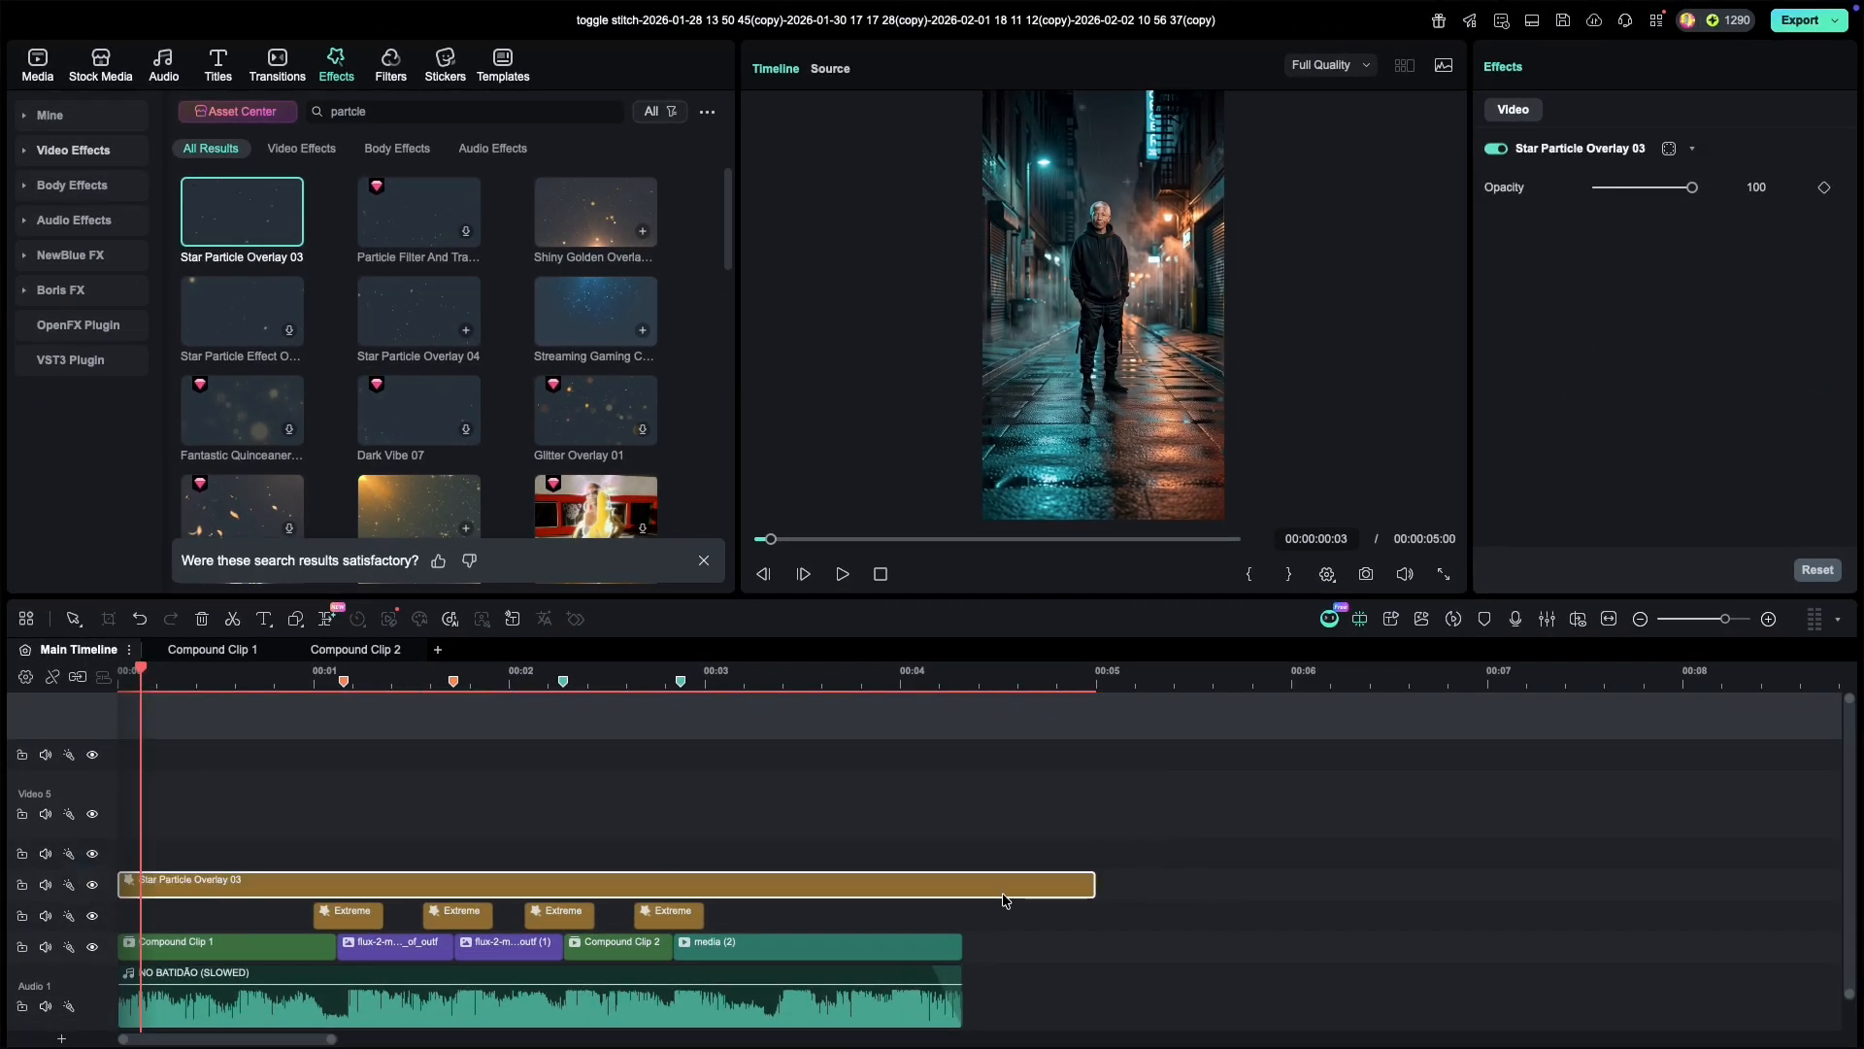
{"action": "left_click_drag", "start_coordinate": [1094, 886], "coordinate": [962, 888]}
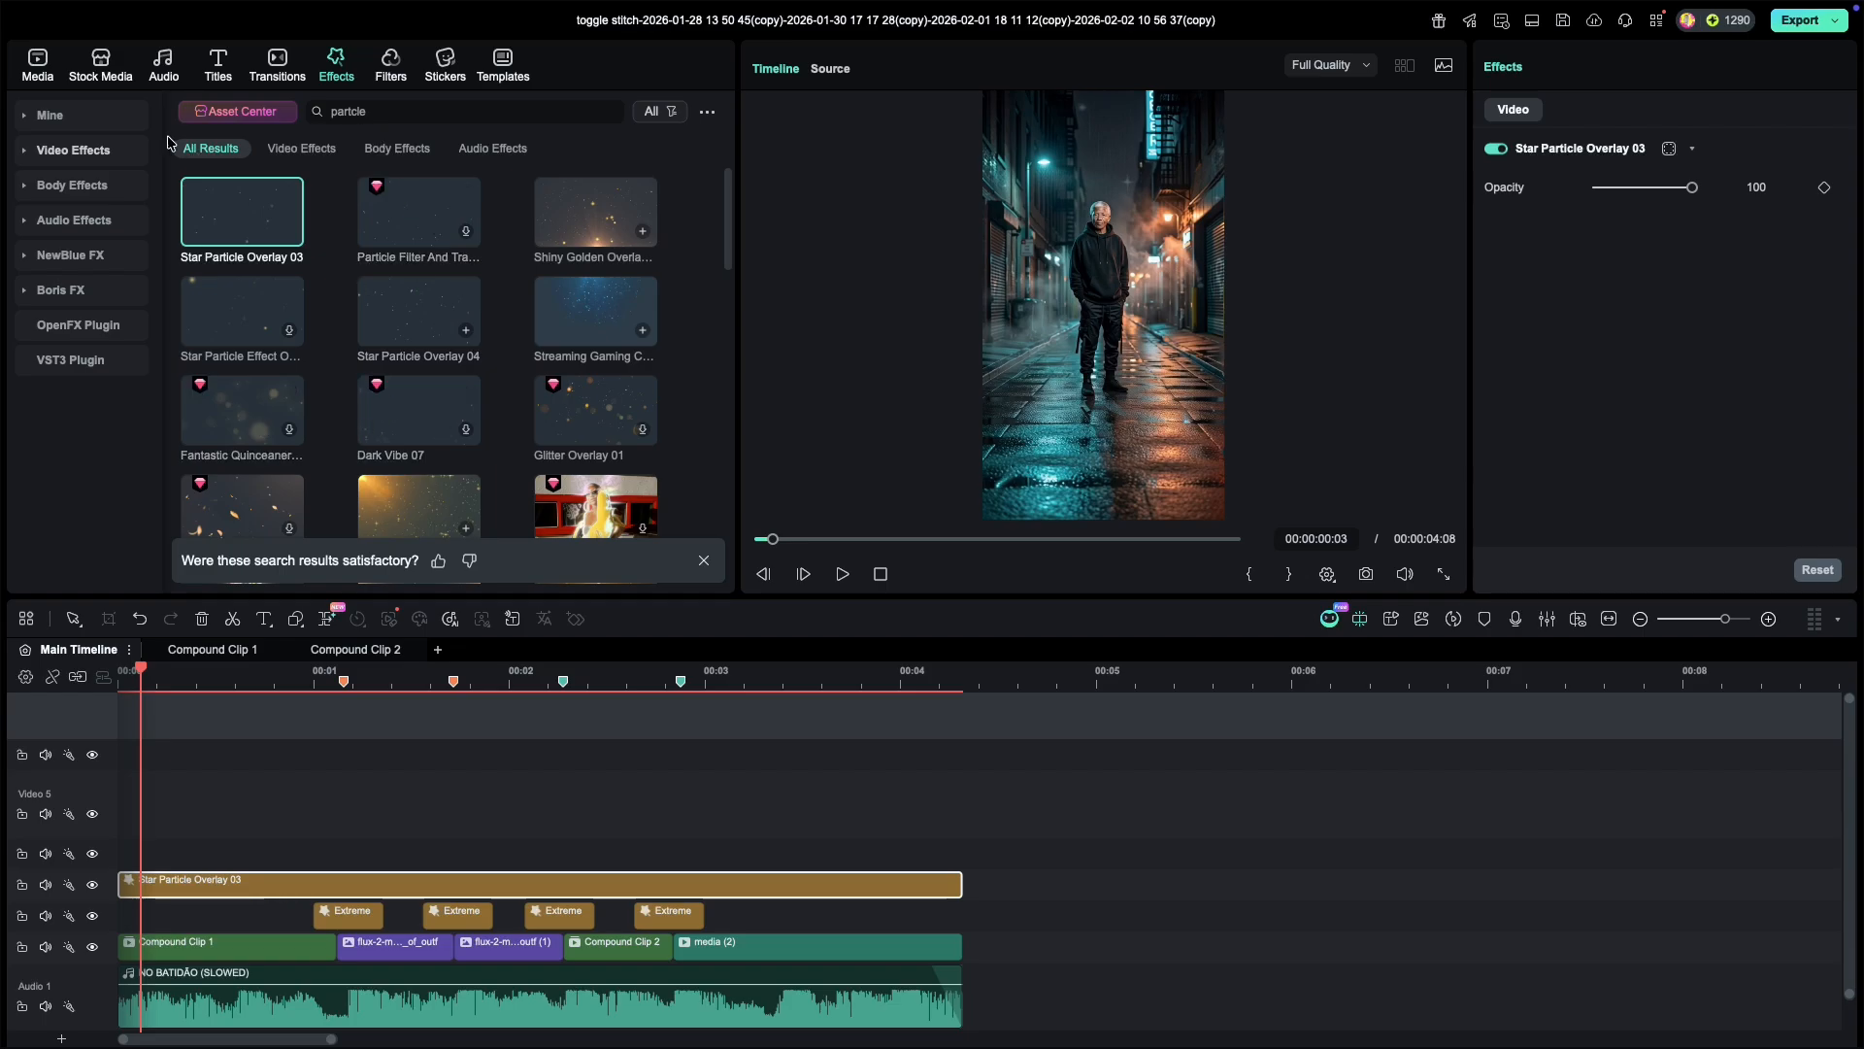
Step: Add the downloaded RainDrop2 effect above the particle overlay and trim it to the end of the video
{"action": "left_click", "coordinate": [94, 123]}
{"action": "left_click", "coordinate": [76, 179]}
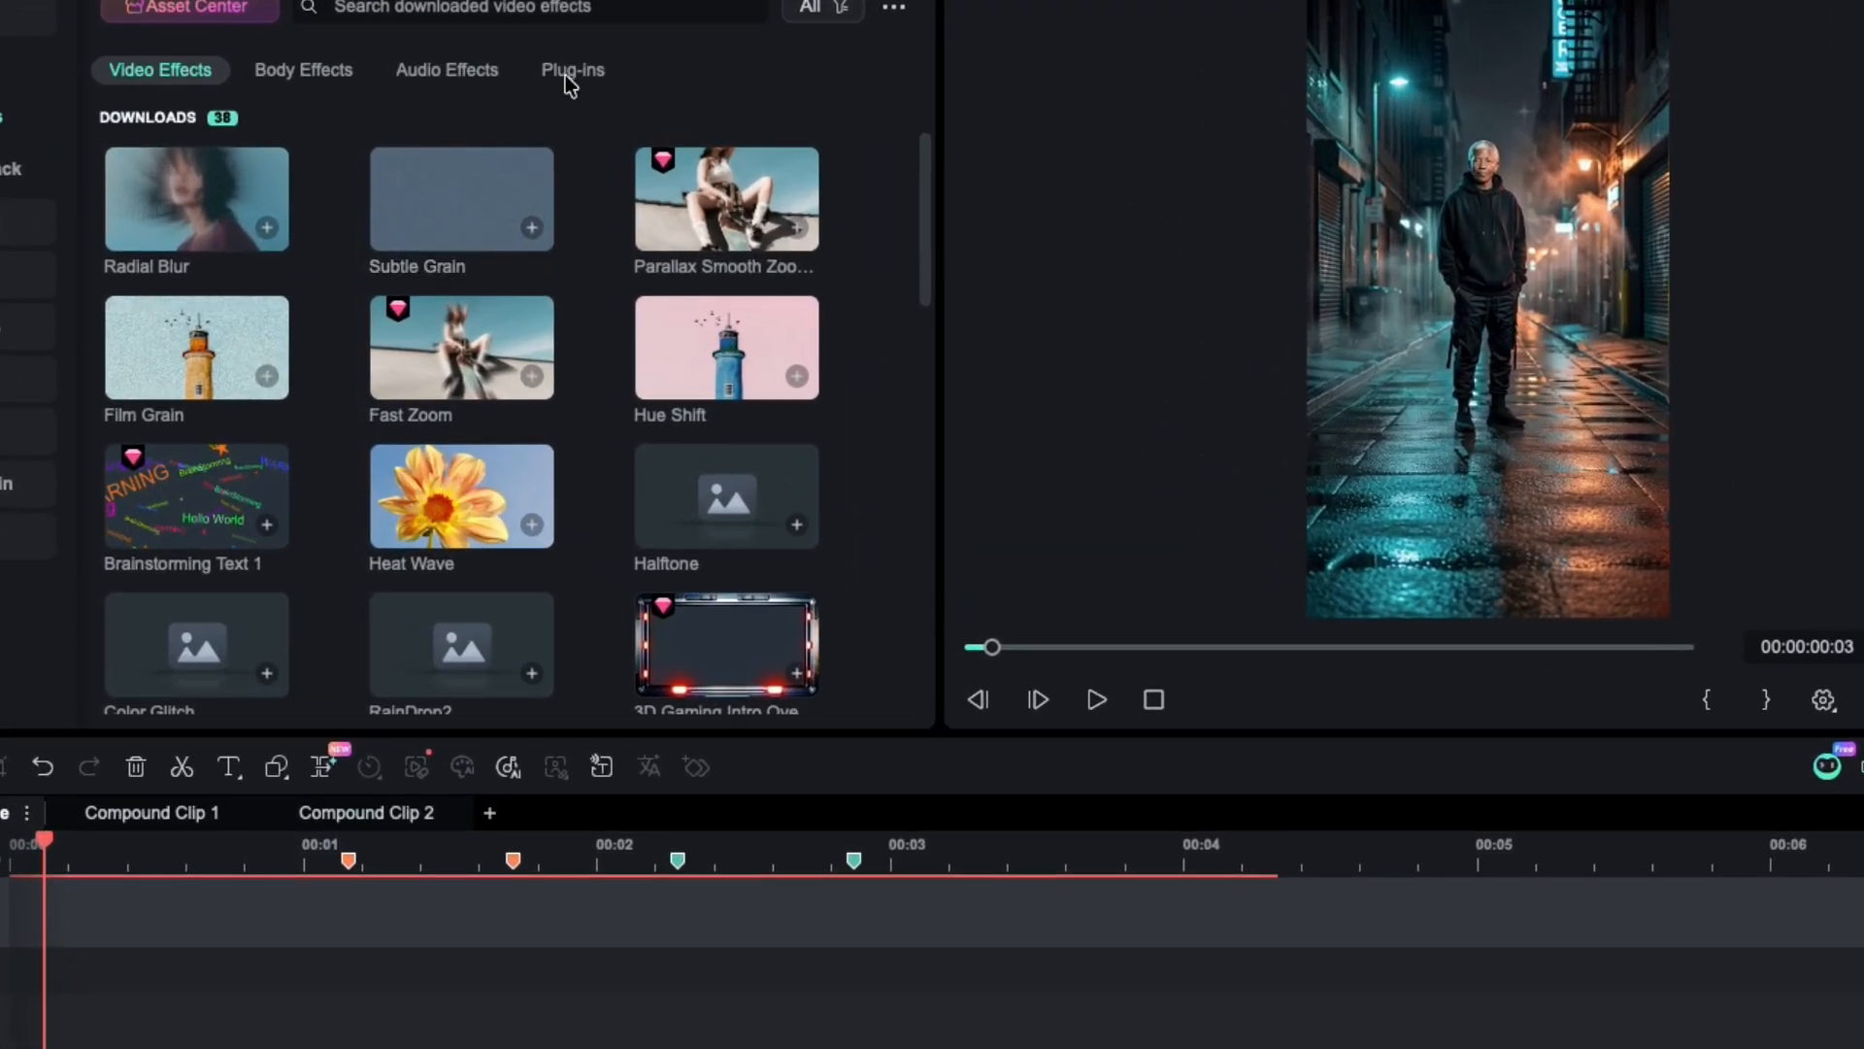
{"action": "scroll", "coordinate": [566, 308], "scroll_direction": "down", "scroll_amount": 2}
{"action": "left_click_drag", "start_coordinate": [442, 459], "coordinate": [457, 981]}
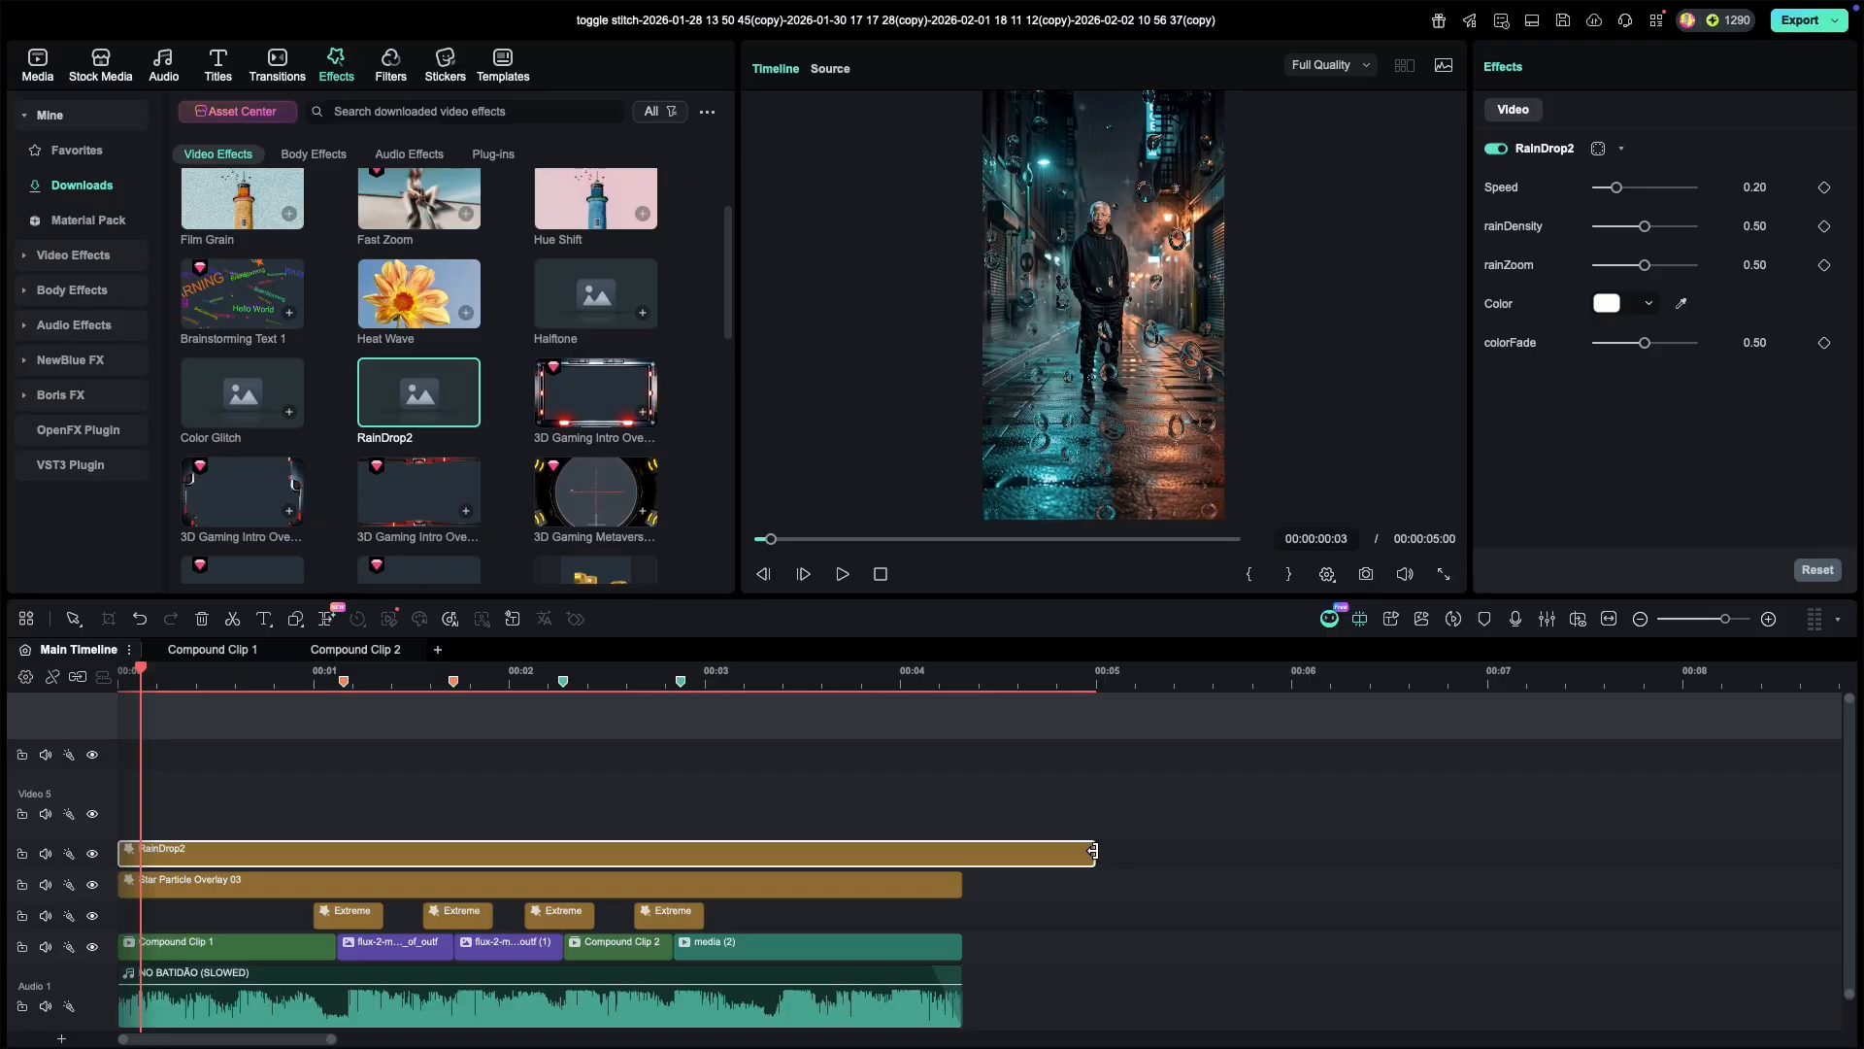
{"action": "left_click_drag", "start_coordinate": [1093, 850], "coordinate": [964, 886]}
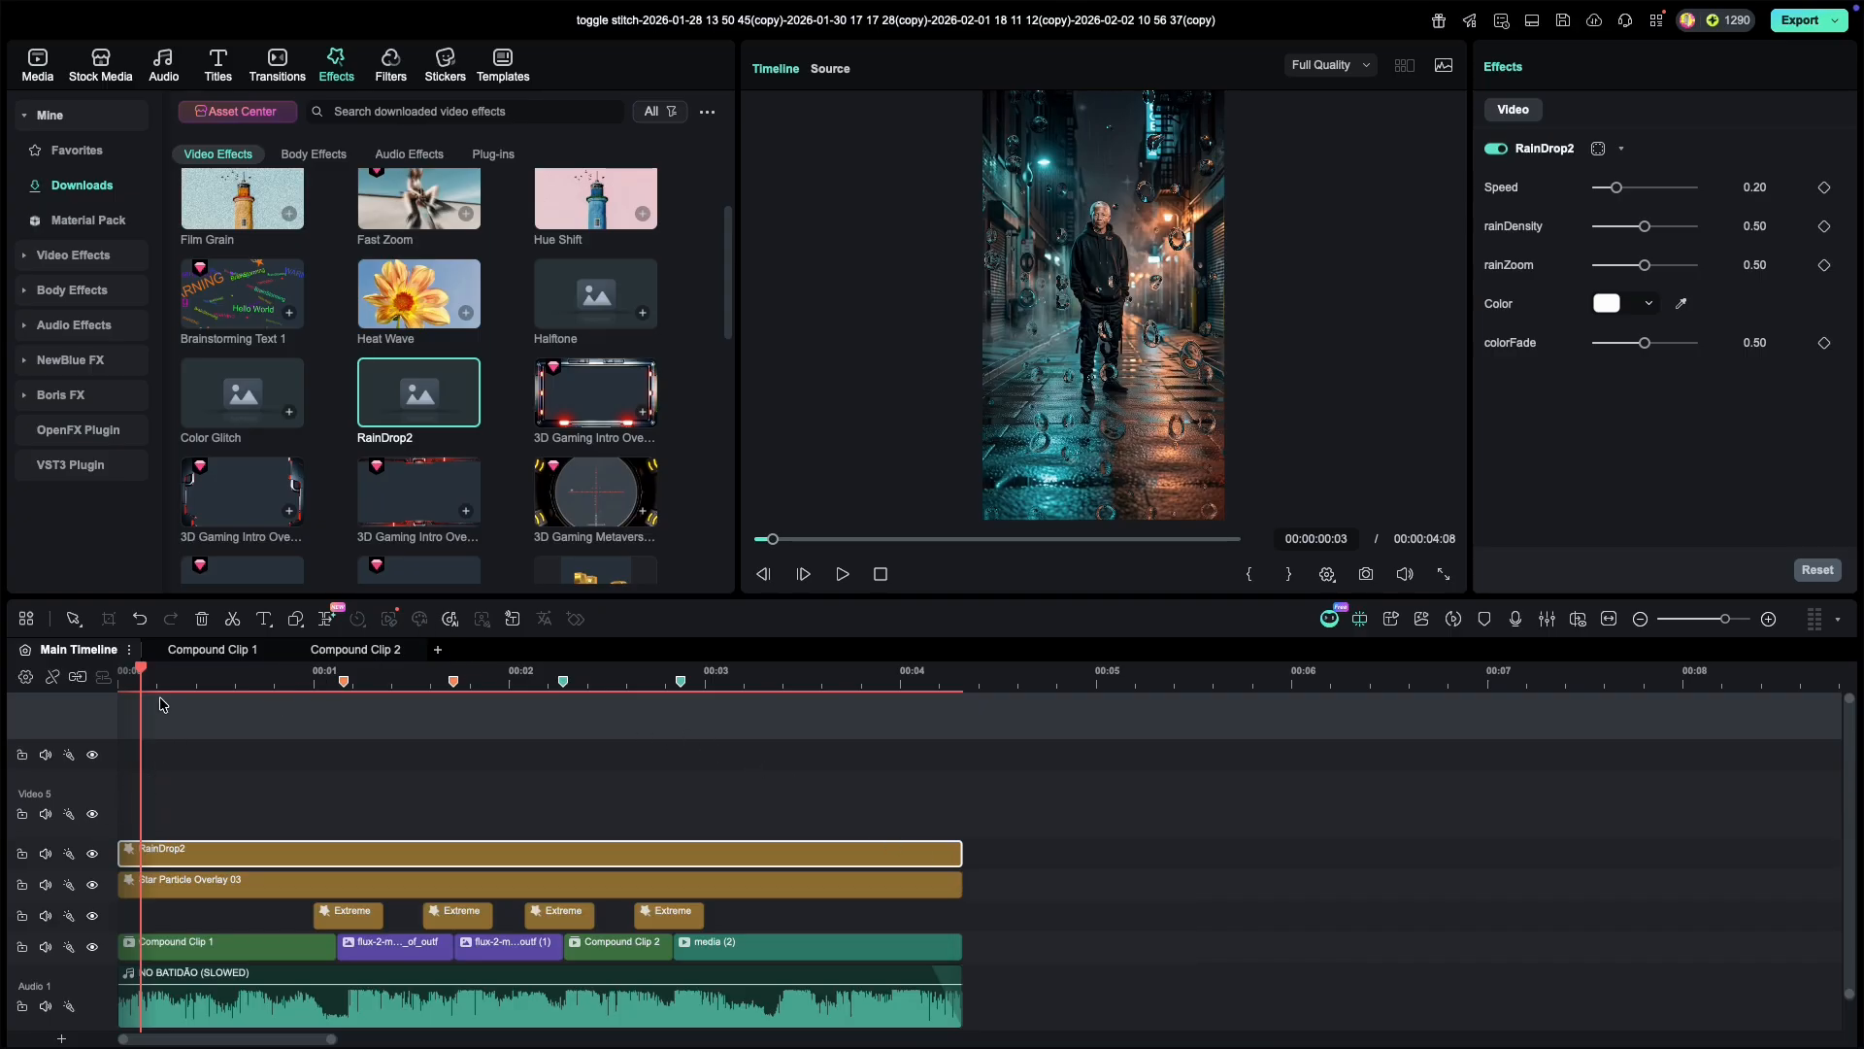
Step: Keyframe RainDrop2's rainZoom at 1.00 on the first frame and 0.00 at 00:00:01:01
{"action": "left_click_drag", "start_coordinate": [138, 677], "coordinate": [118, 677]}
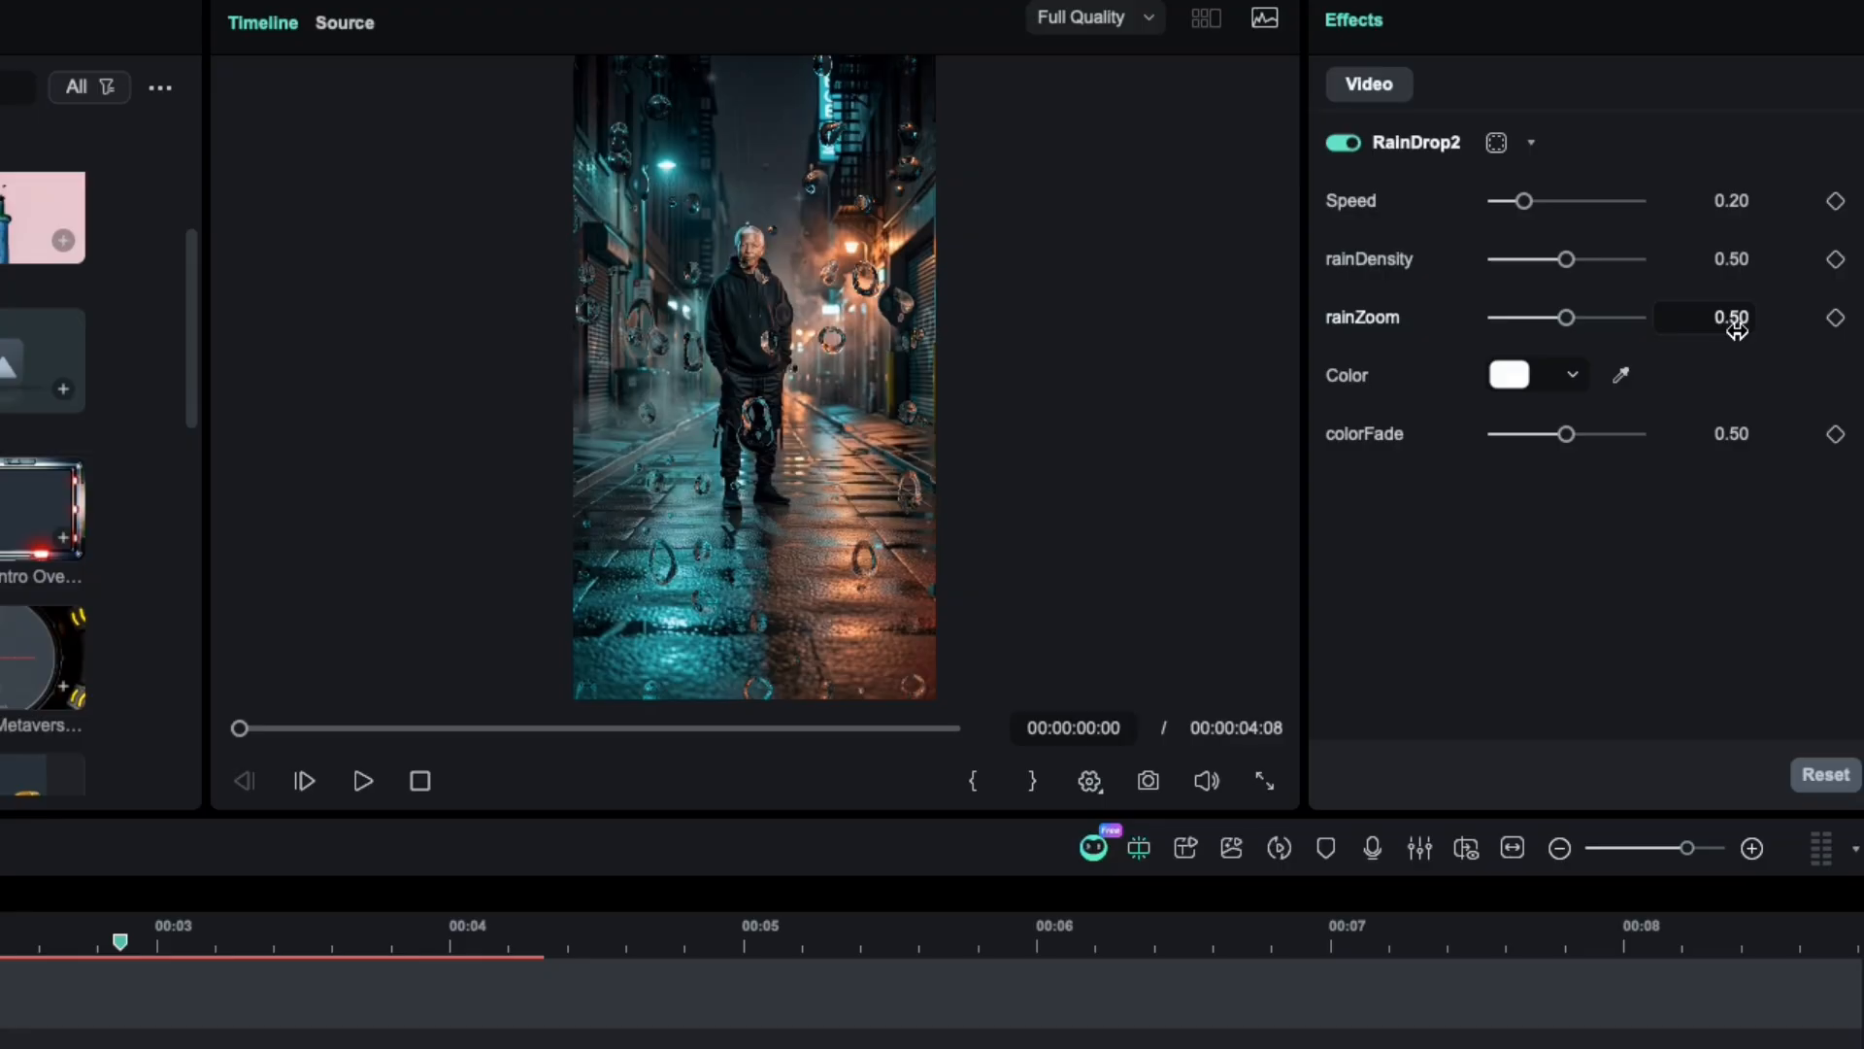
{"action": "left_click_drag", "start_coordinate": [1565, 318], "coordinate": [1676, 359]}
{"action": "left_click", "coordinate": [1835, 318]}
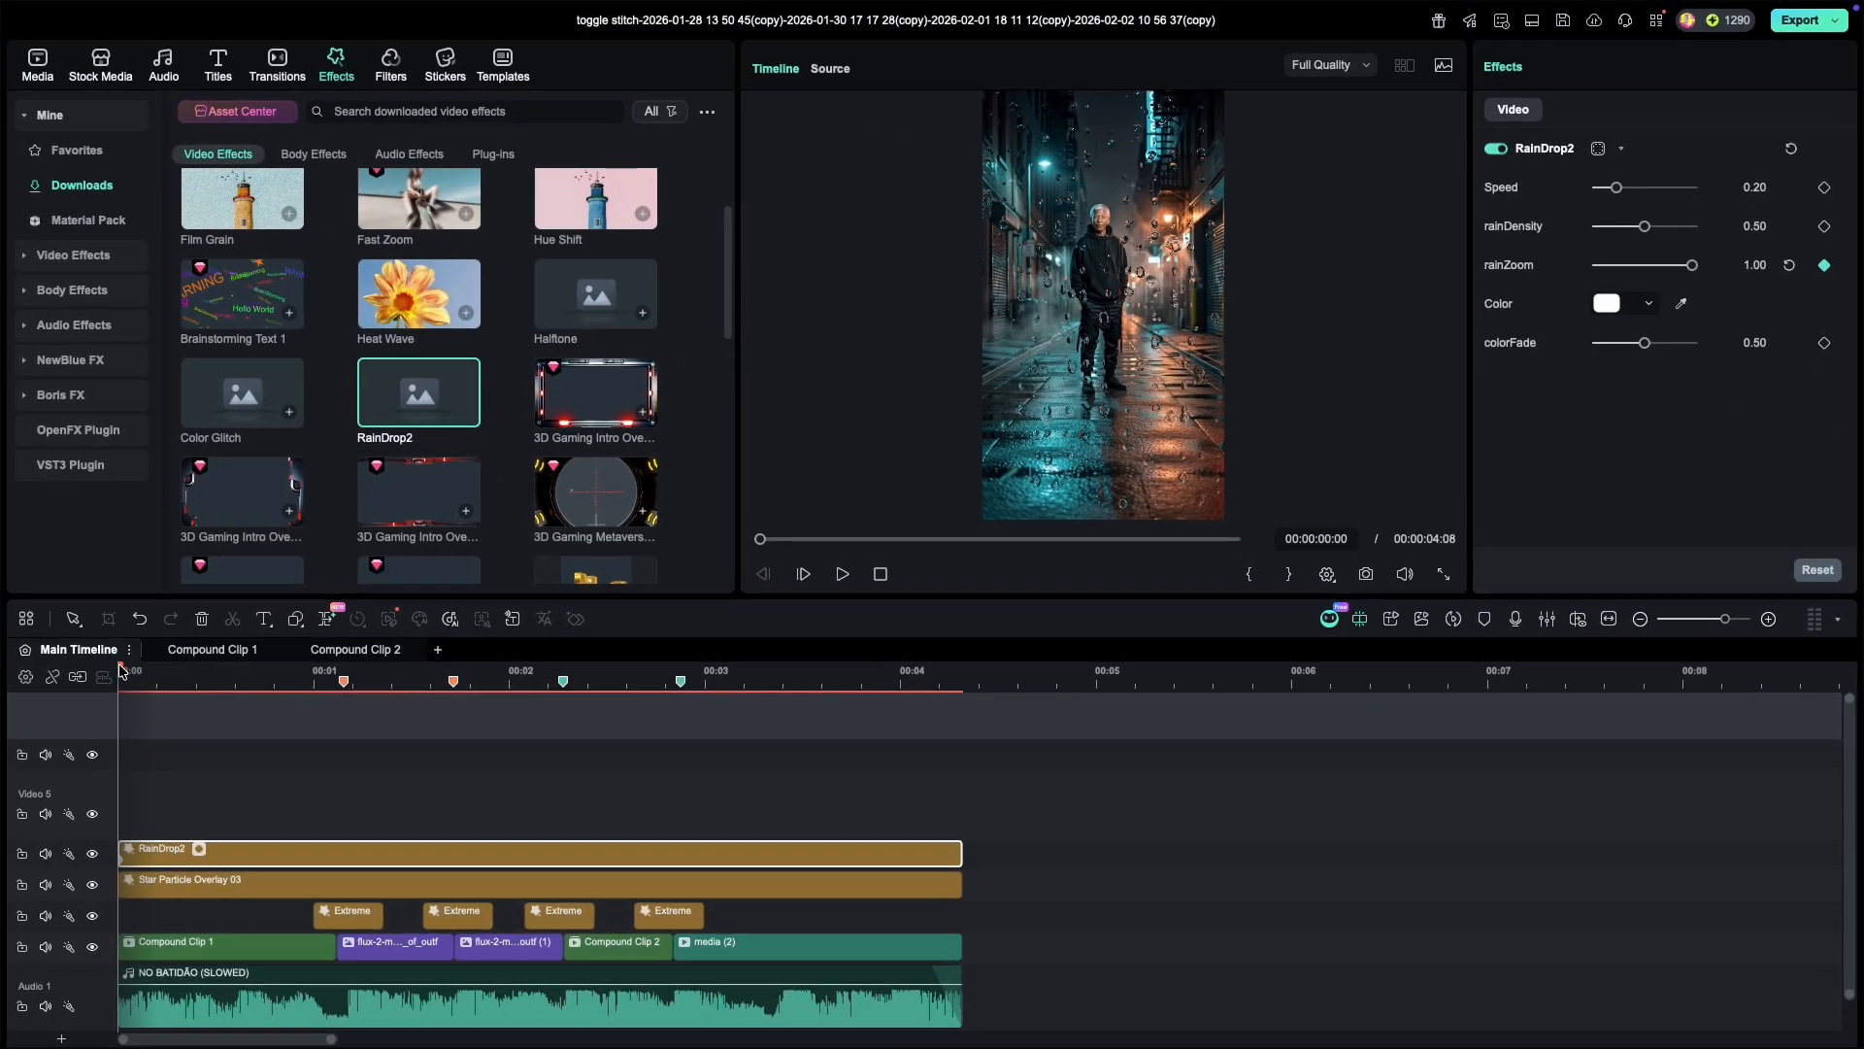
{"action": "left_click_drag", "start_coordinate": [121, 670], "coordinate": [321, 699]}
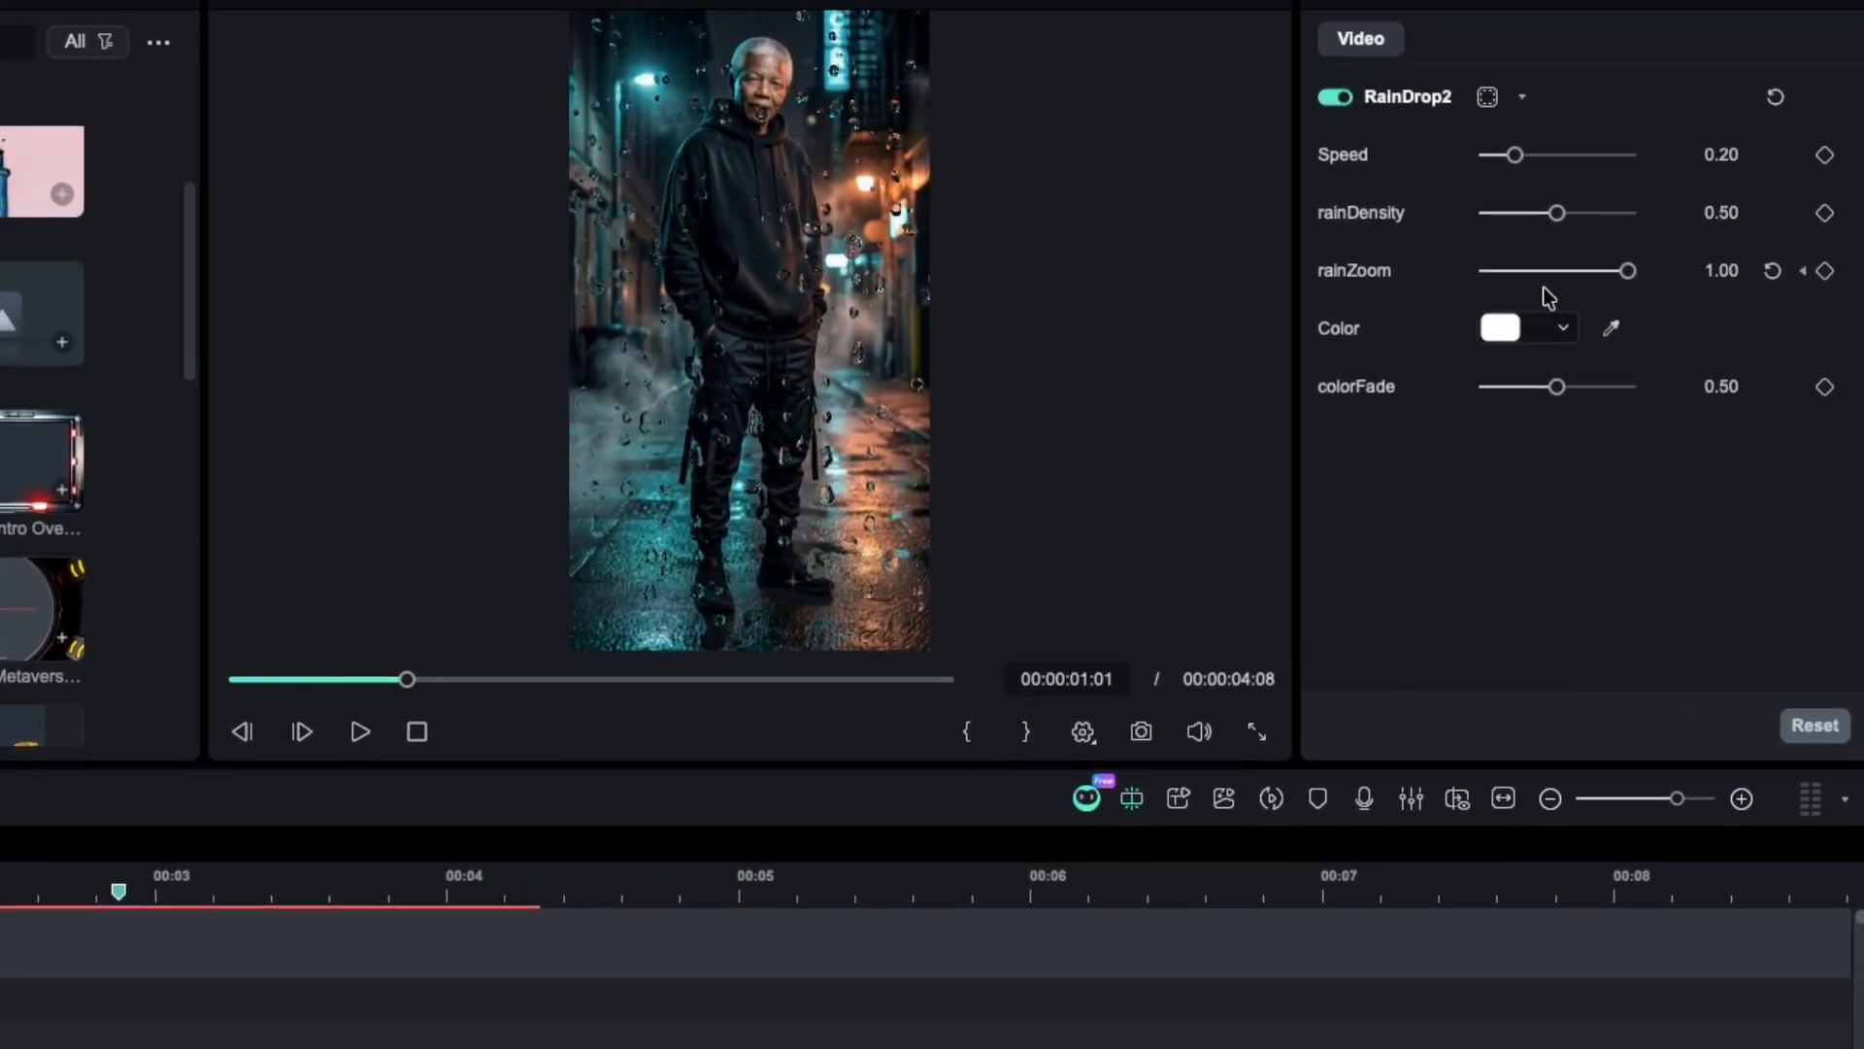
{"action": "left_click_drag", "start_coordinate": [1692, 264], "coordinate": [1578, 286]}
Step: Keyframe RainDrop2's rainZoom at 0.00 at 00:00:02:22 and at 1.00 at the end, 00:00:04:08
{"action": "left_click_drag", "start_coordinate": [321, 675], "coordinate": [684, 790]}
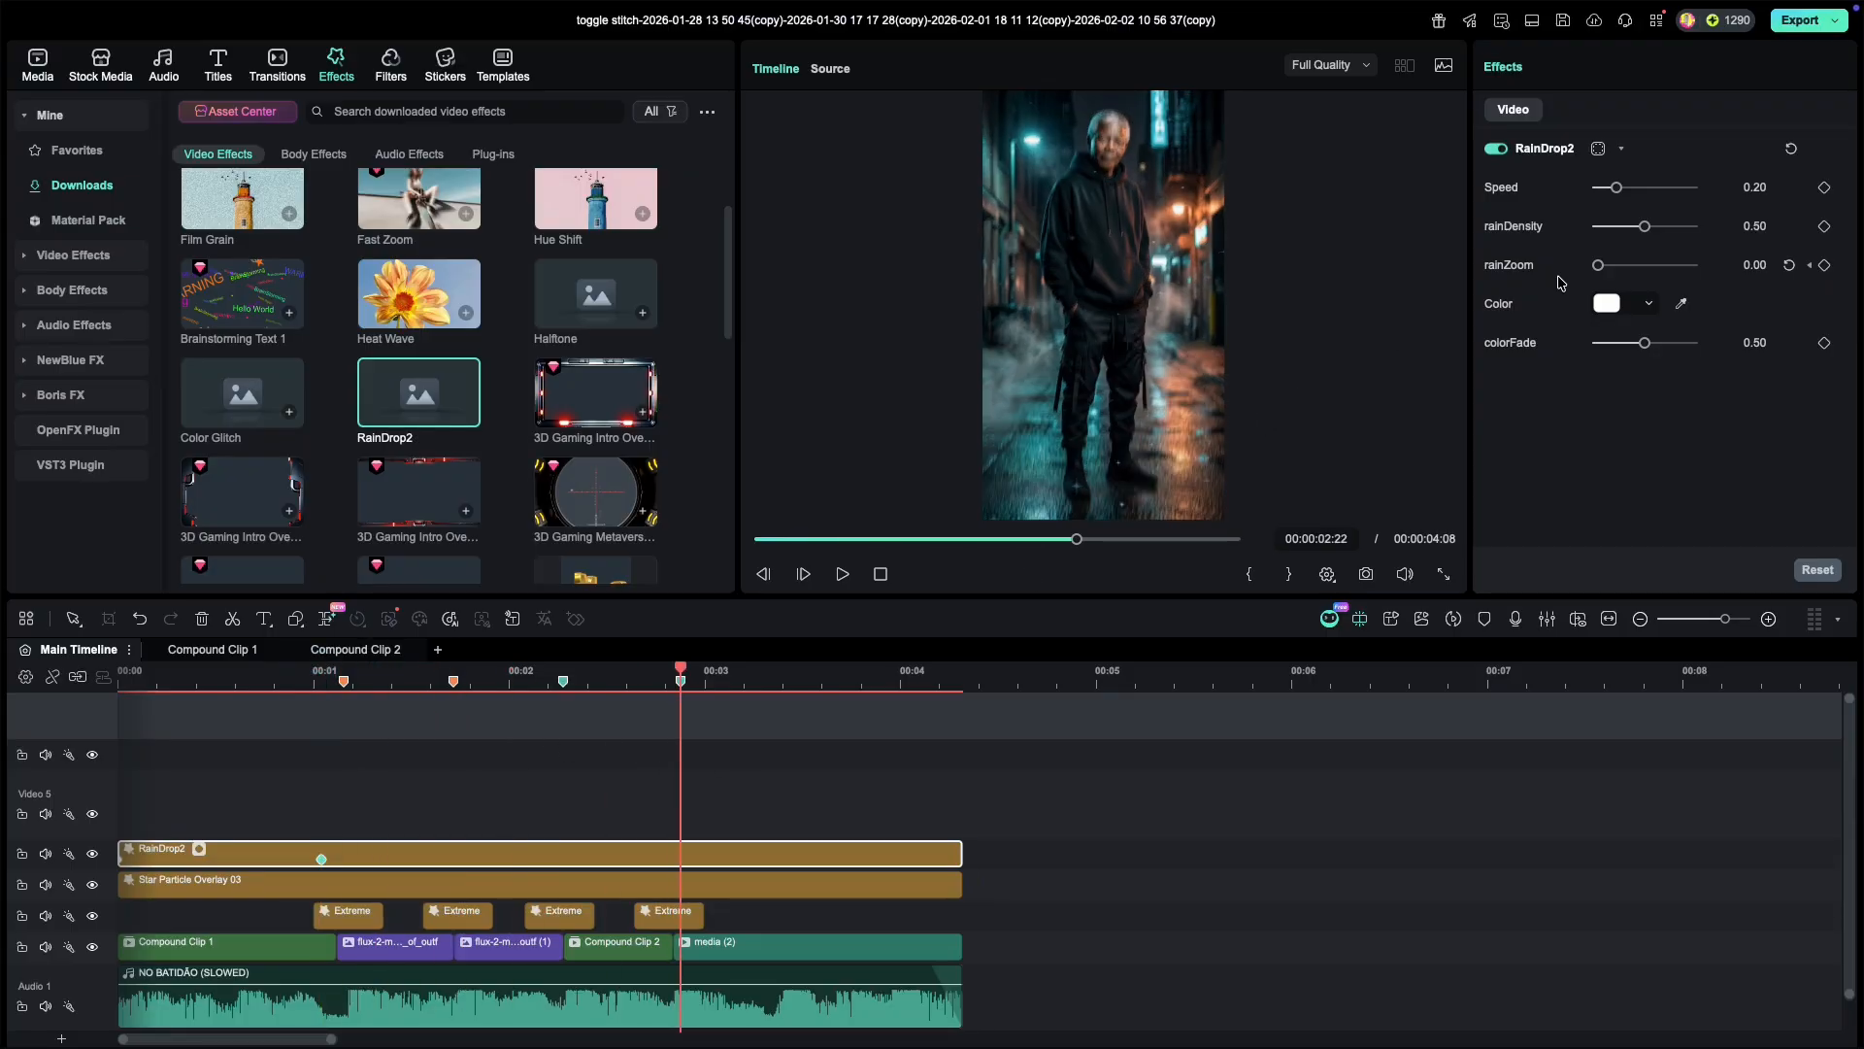
{"action": "left_click_drag", "start_coordinate": [680, 677], "coordinate": [960, 758]}
{"action": "left_click_drag", "start_coordinate": [1599, 265], "coordinate": [1701, 266]}
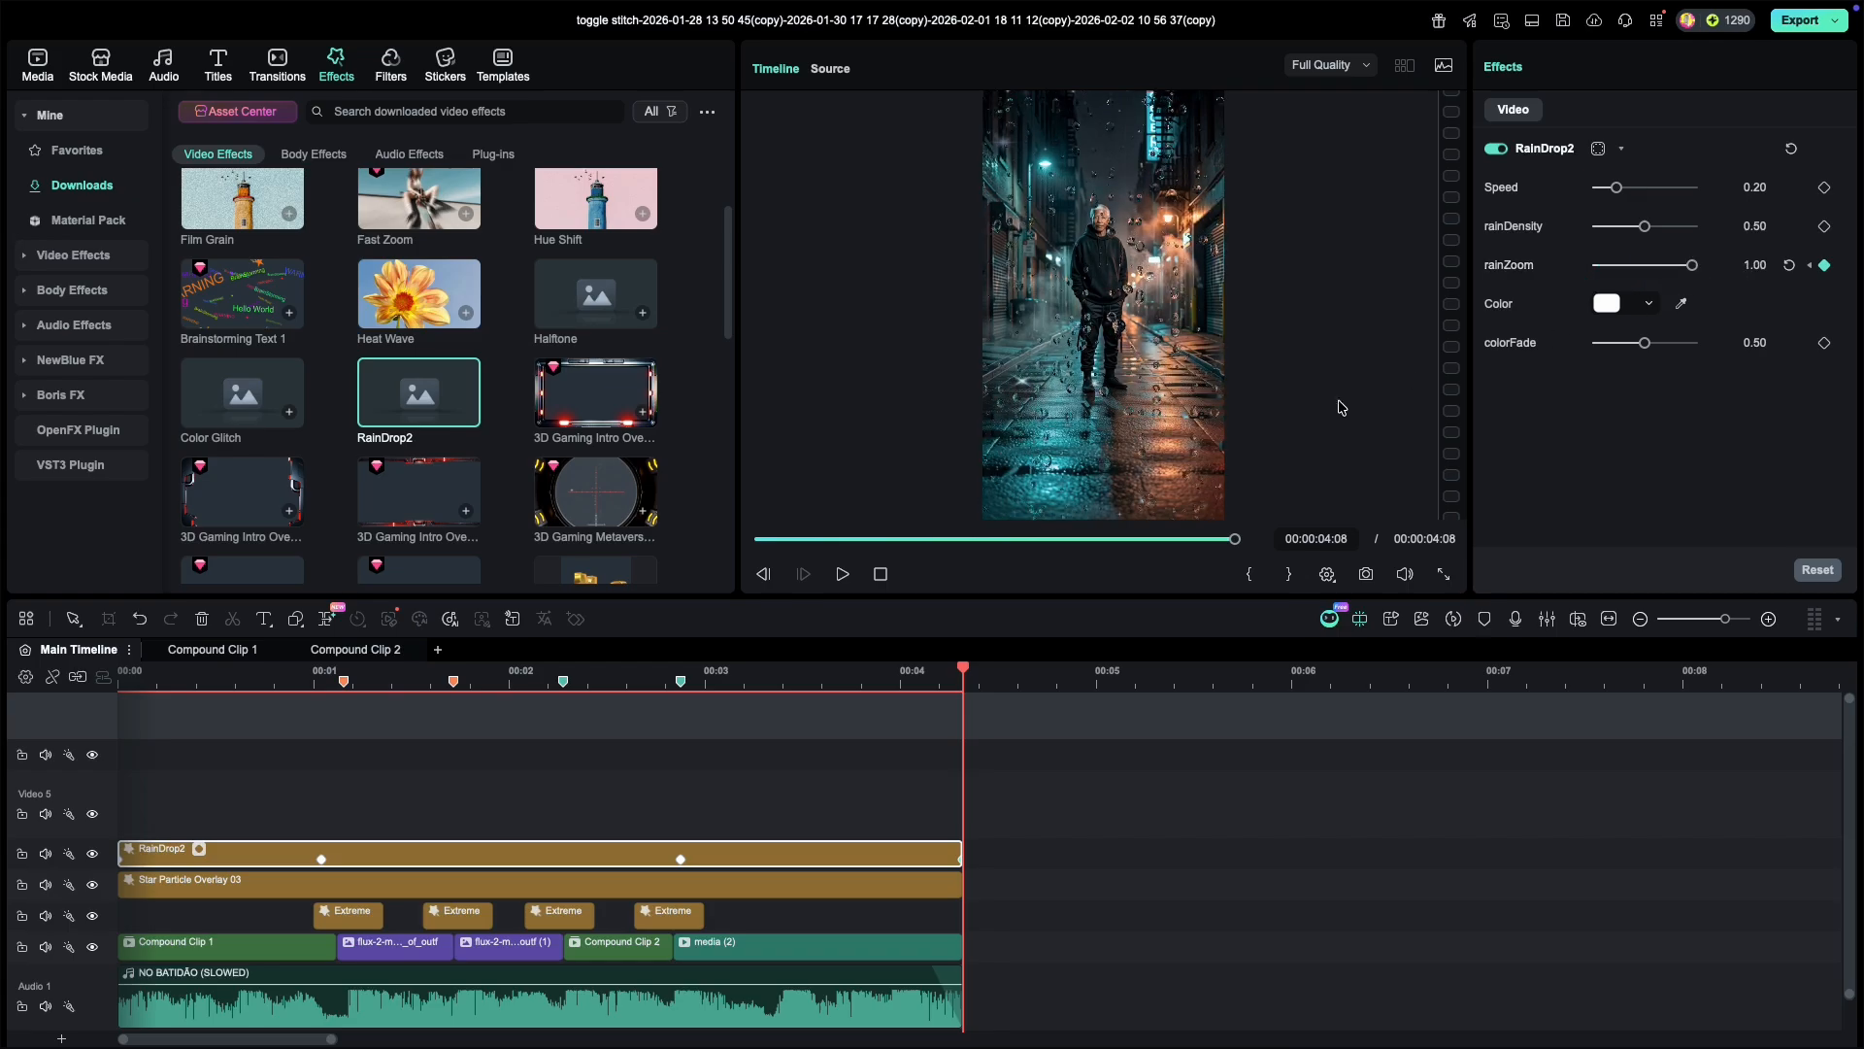
Step: Search the downloaded effects for "heat" and place Heat Wave over the white, blue and green outfit clips, trimmed to the closing clip's start
{"action": "left_click", "coordinate": [430, 114]}
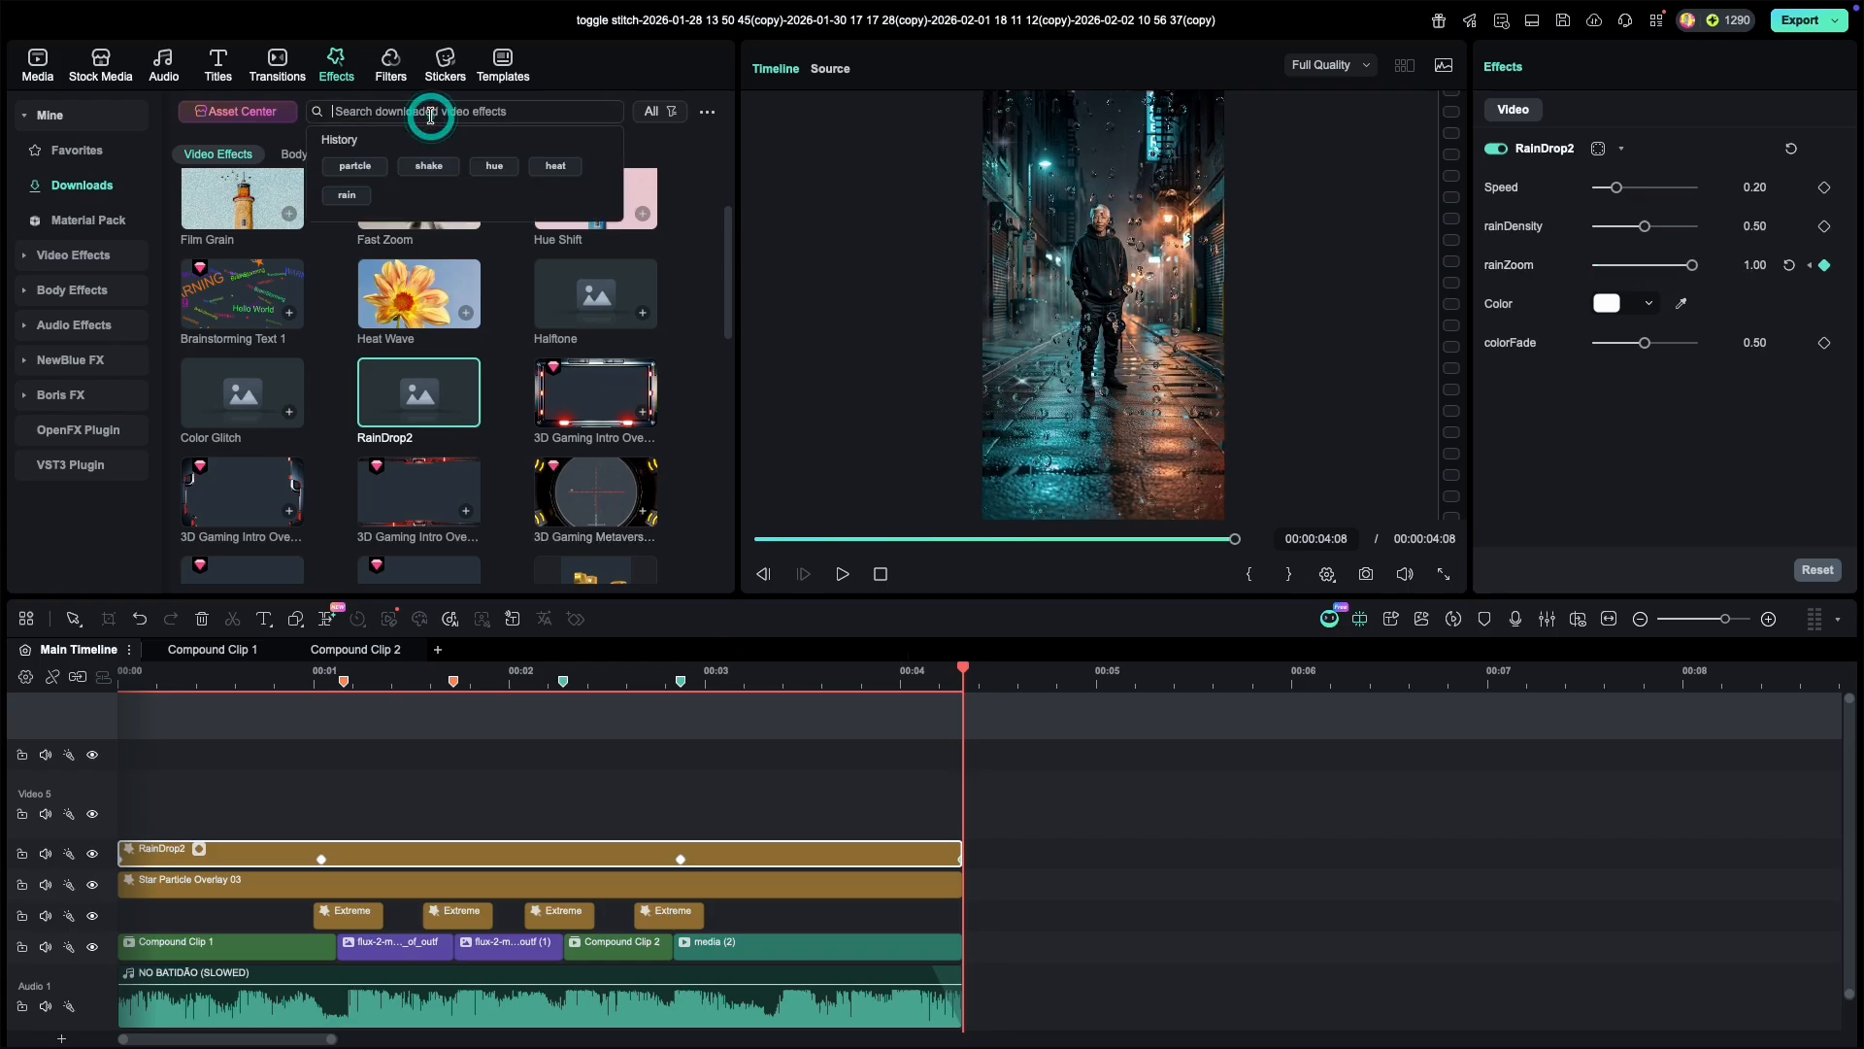
{"action": "left_click", "coordinate": [556, 166]}
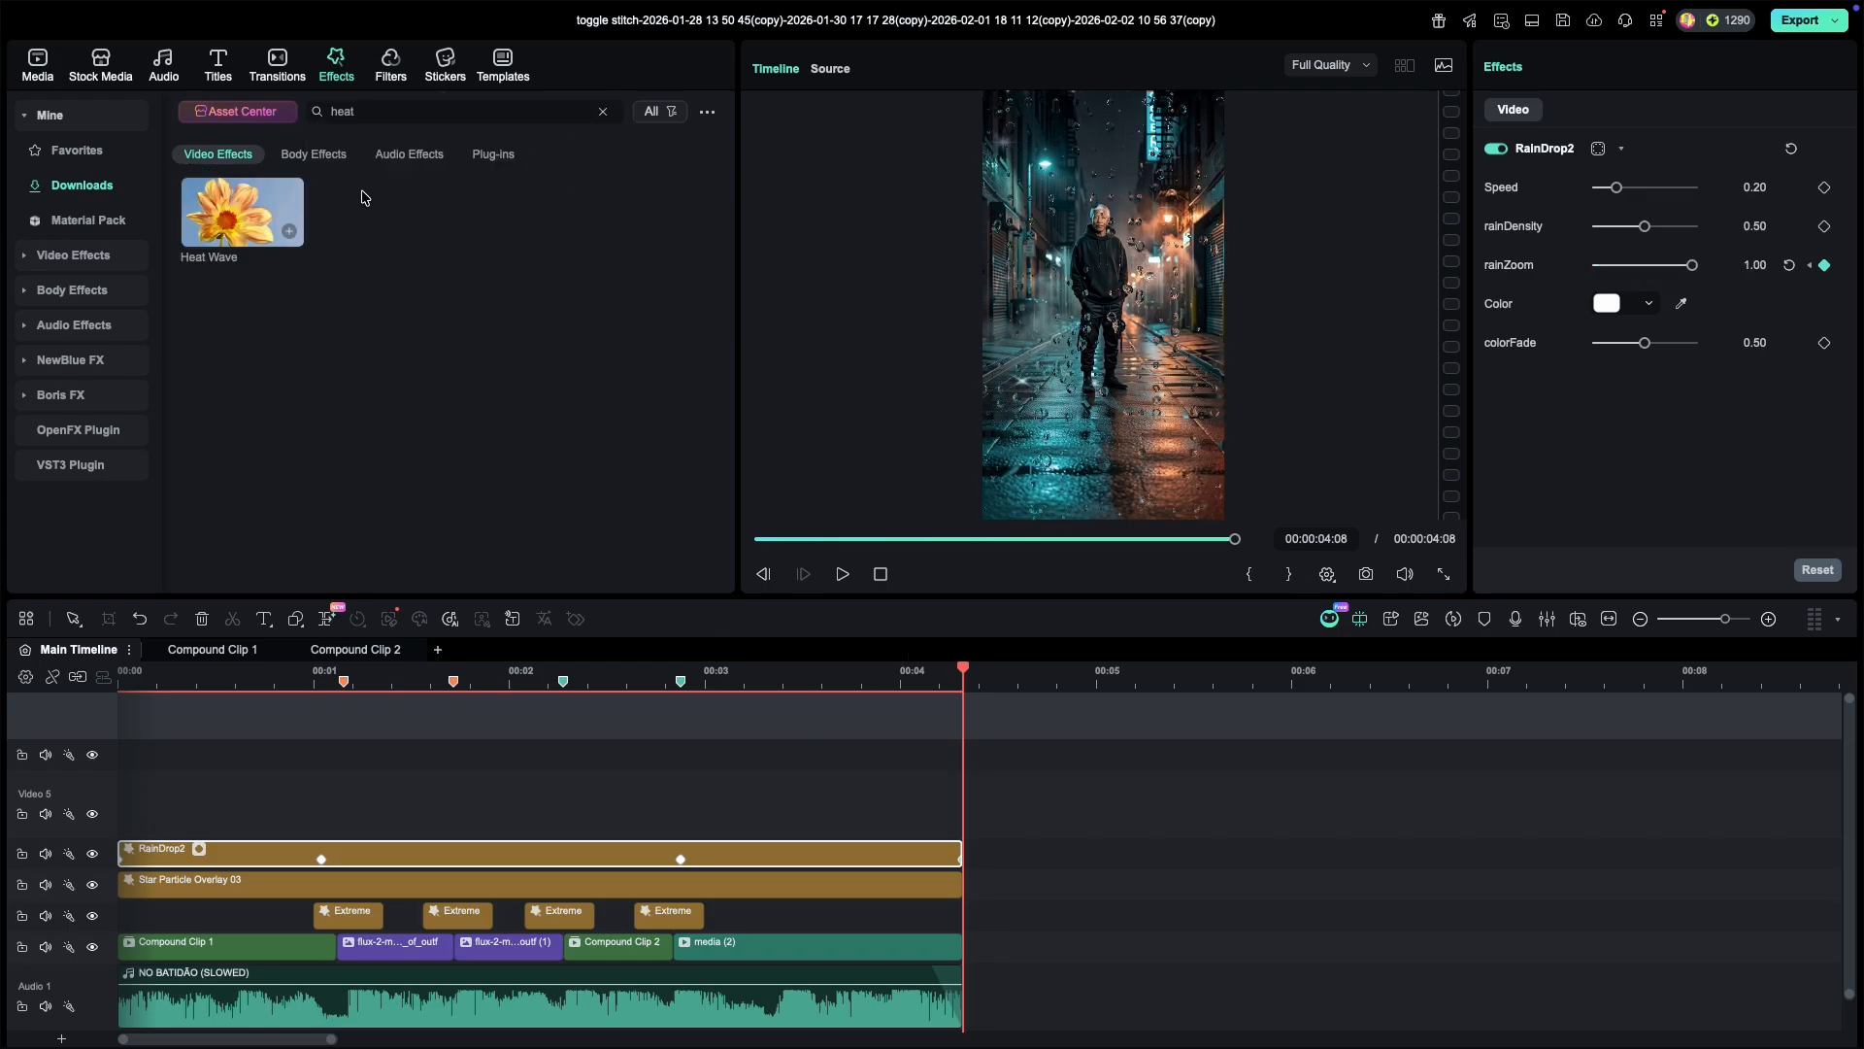
{"action": "left_click_drag", "start_coordinate": [231, 227], "coordinate": [335, 824]}
{"action": "left_click_drag", "start_coordinate": [1313, 793], "coordinate": [672, 883]}
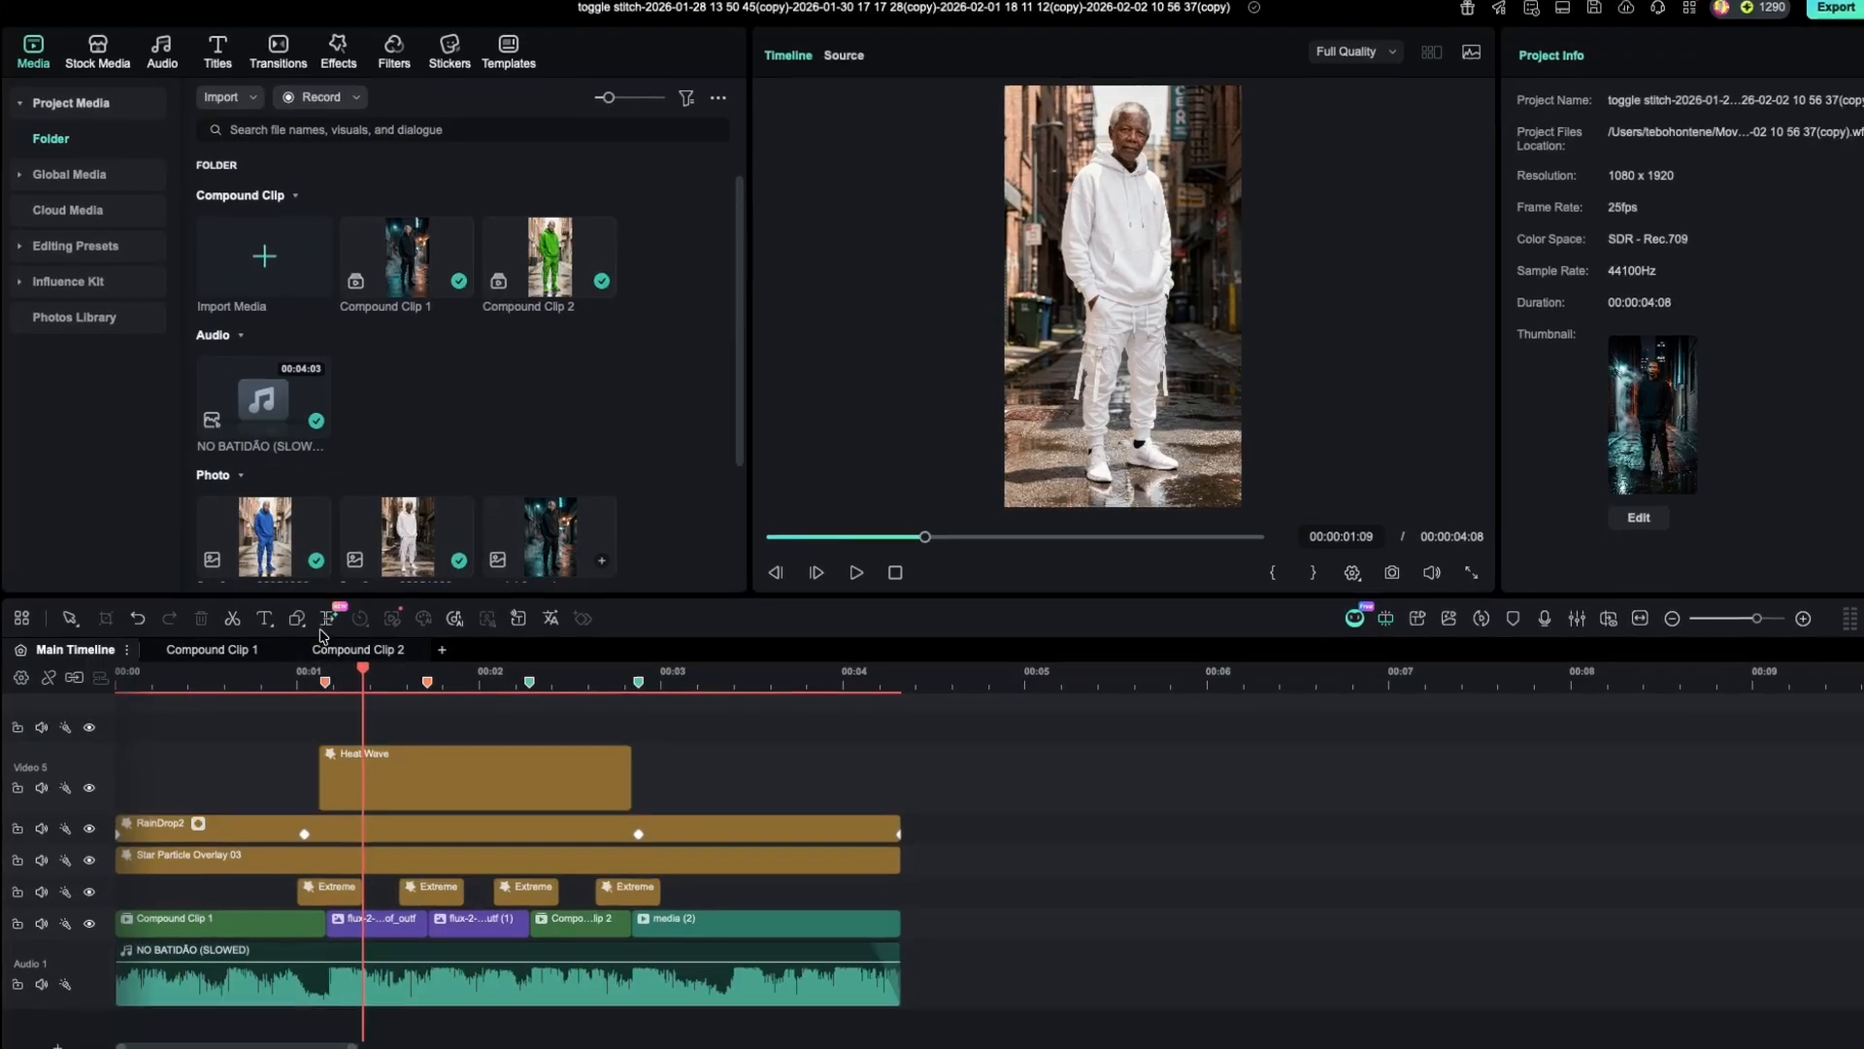
Step: Draw a rectangle shape across the man's lower hoodie and round its corners fully to a radius of 90
{"action": "left_click", "coordinate": [297, 618]}
{"action": "left_click", "coordinate": [342, 684]}
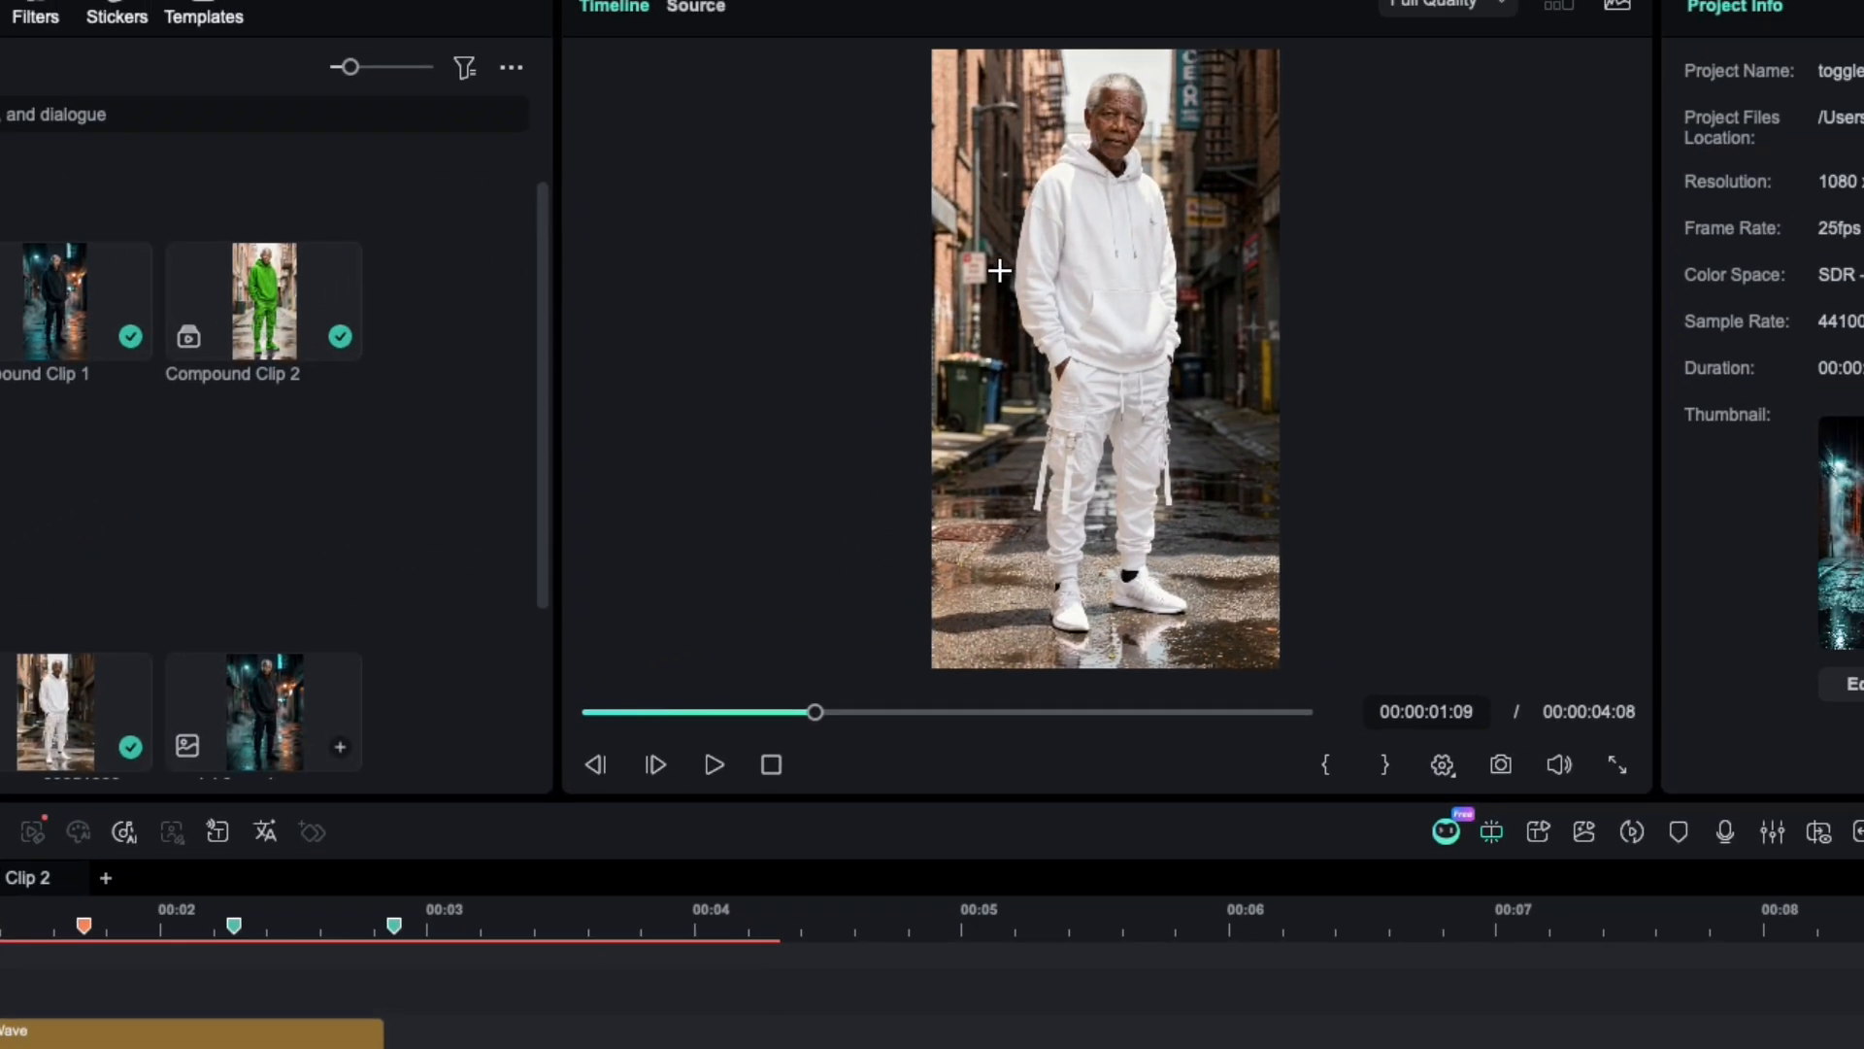
{"action": "mouse_move", "coordinate": [1001, 270]}
{"action": "left_mouse_down"}
{"action": "mouse_move", "coordinate": [1156, 354]}
{"action": "mouse_move", "coordinate": [1220, 360]}
{"action": "left_mouse_up"}
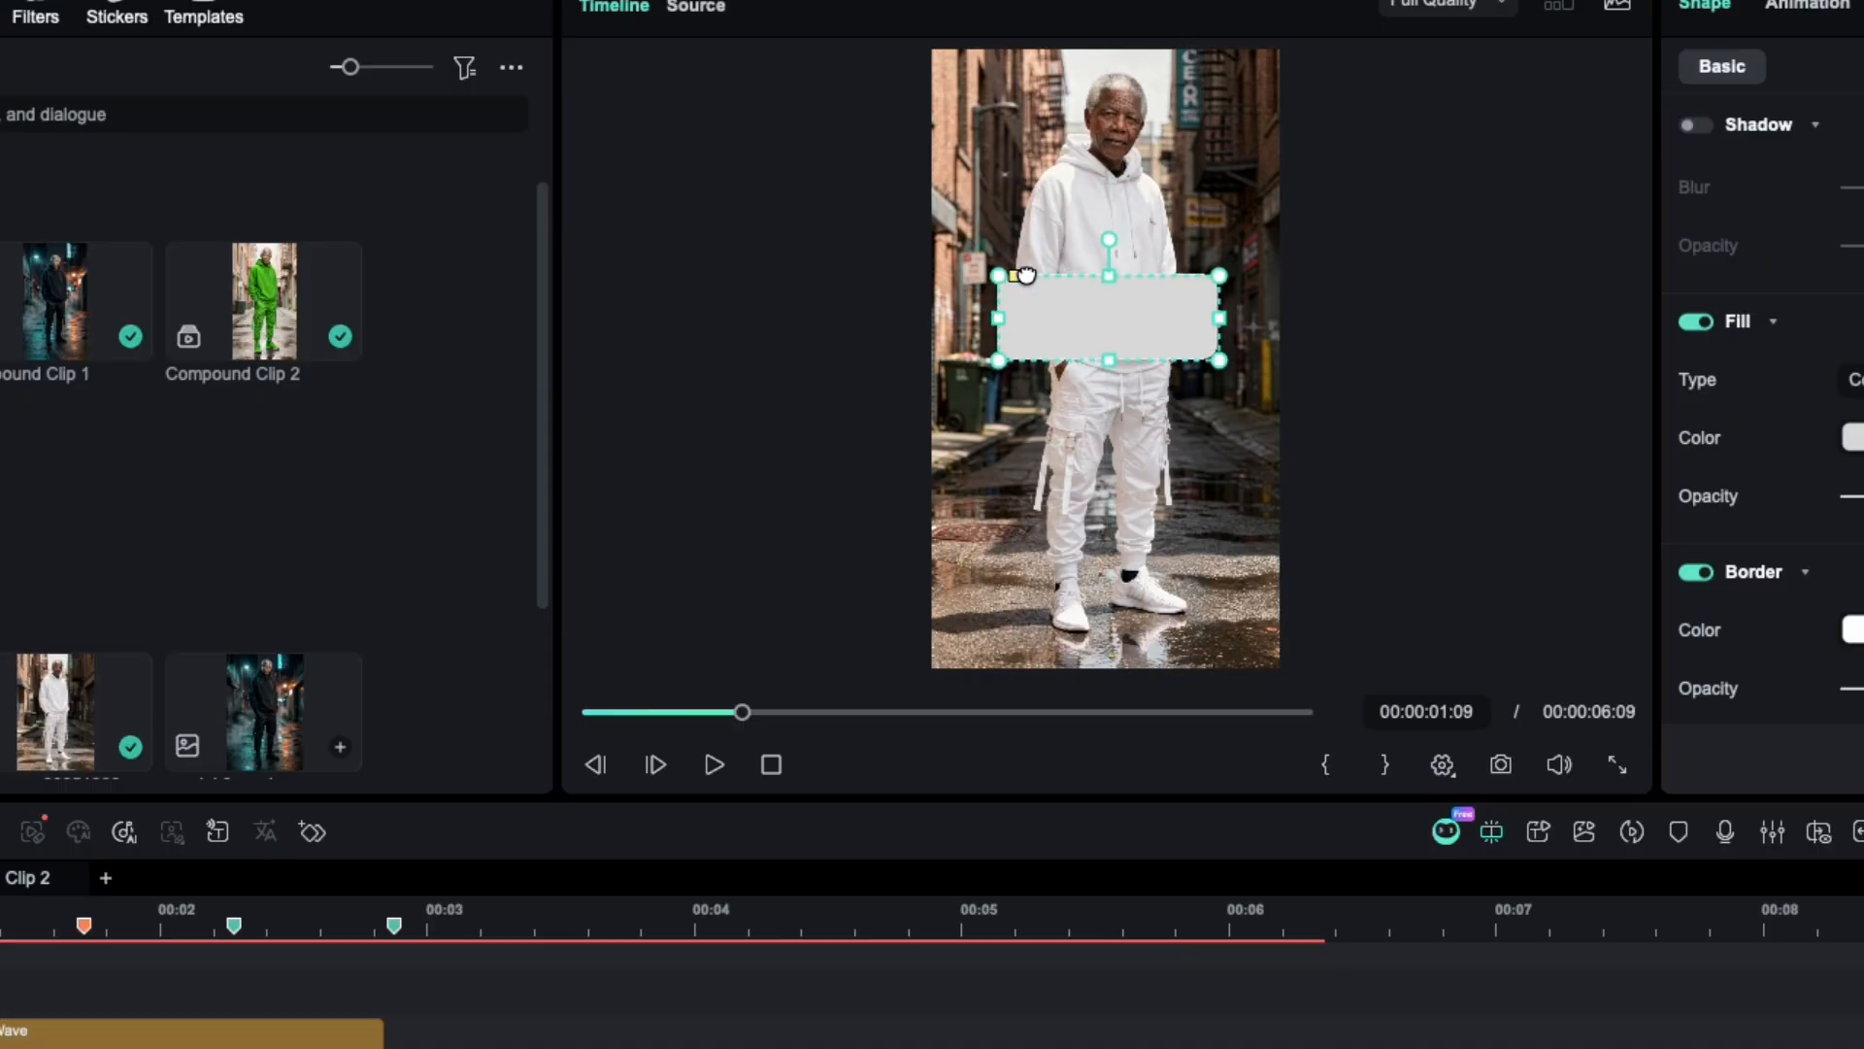
{"action": "left_click_drag", "start_coordinate": [1038, 278], "coordinate": [1096, 300]}
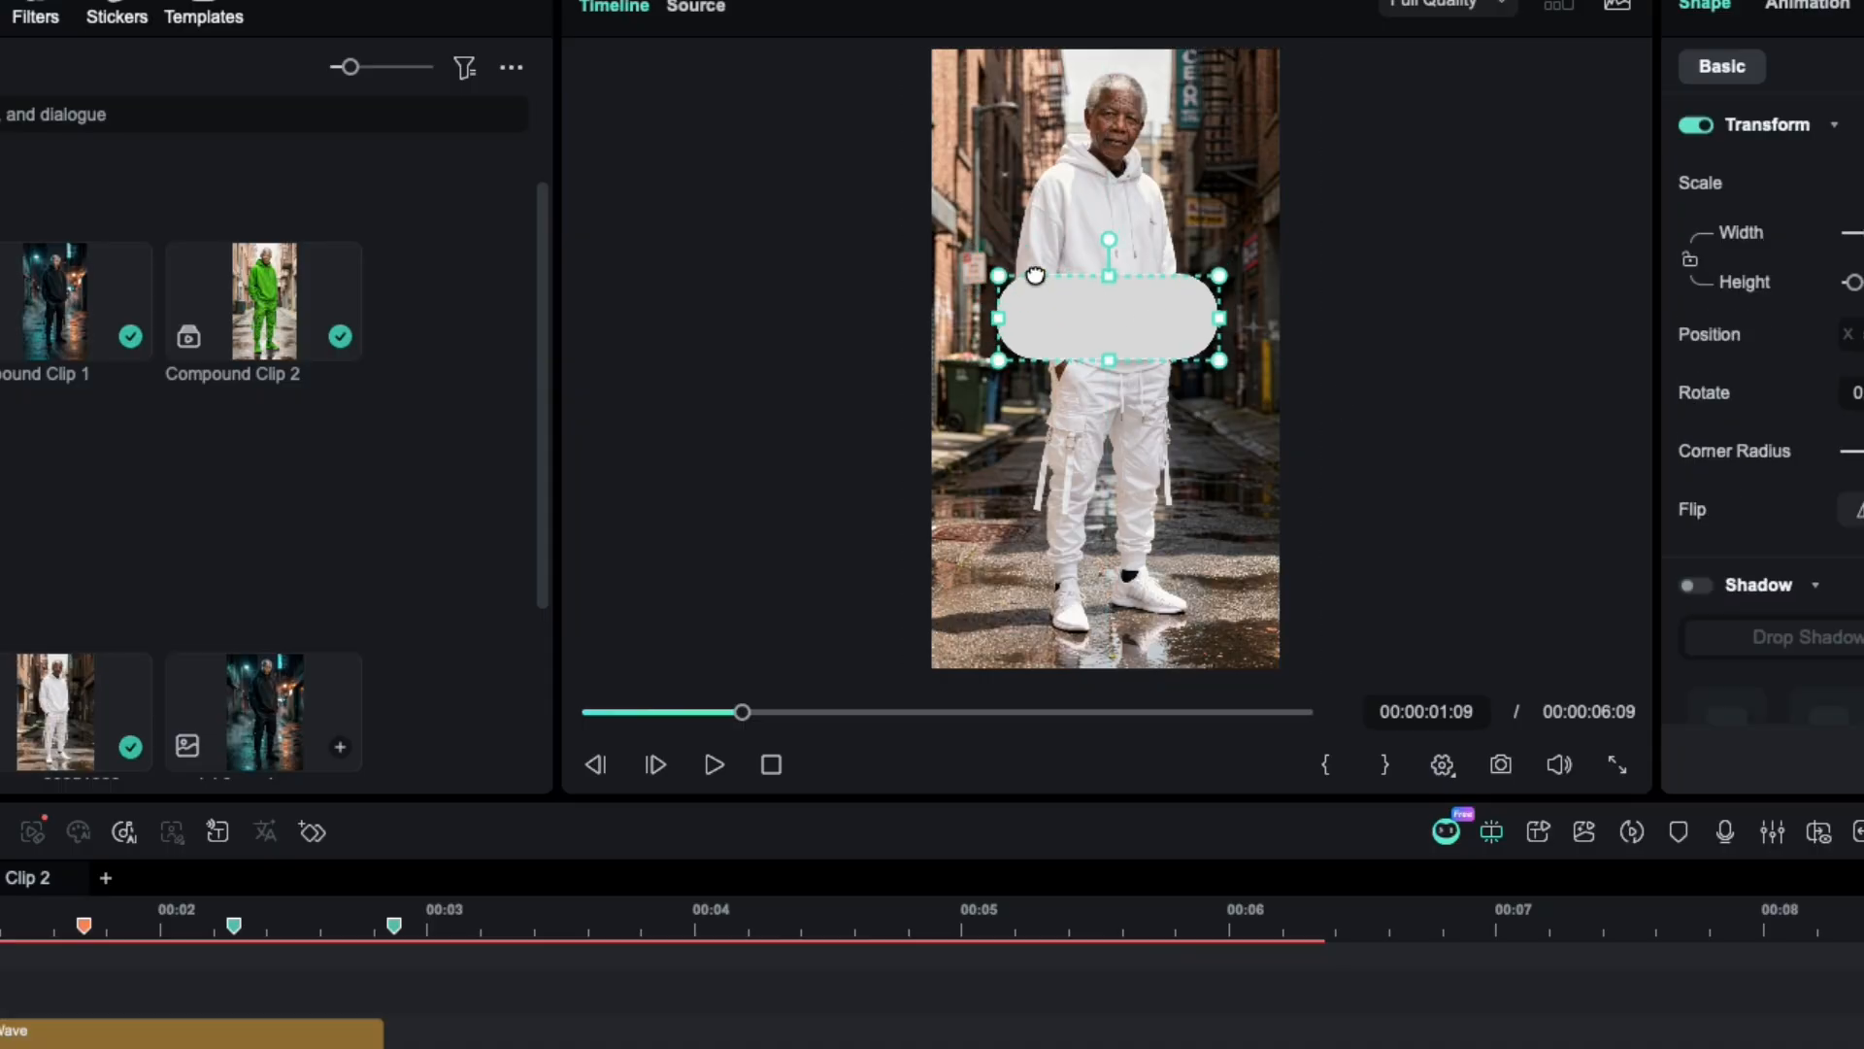
Step: Resize the rounded rectangle to about 62% width and 10% height and centre it horizontally over the lower hoodie
{"action": "left_click_drag", "start_coordinate": [1220, 318], "coordinate": [1230, 319]}
{"action": "left_click_drag", "start_coordinate": [1114, 359], "coordinate": [1118, 307]}
{"action": "left_click_drag", "start_coordinate": [992, 308], "coordinate": [1010, 309]}
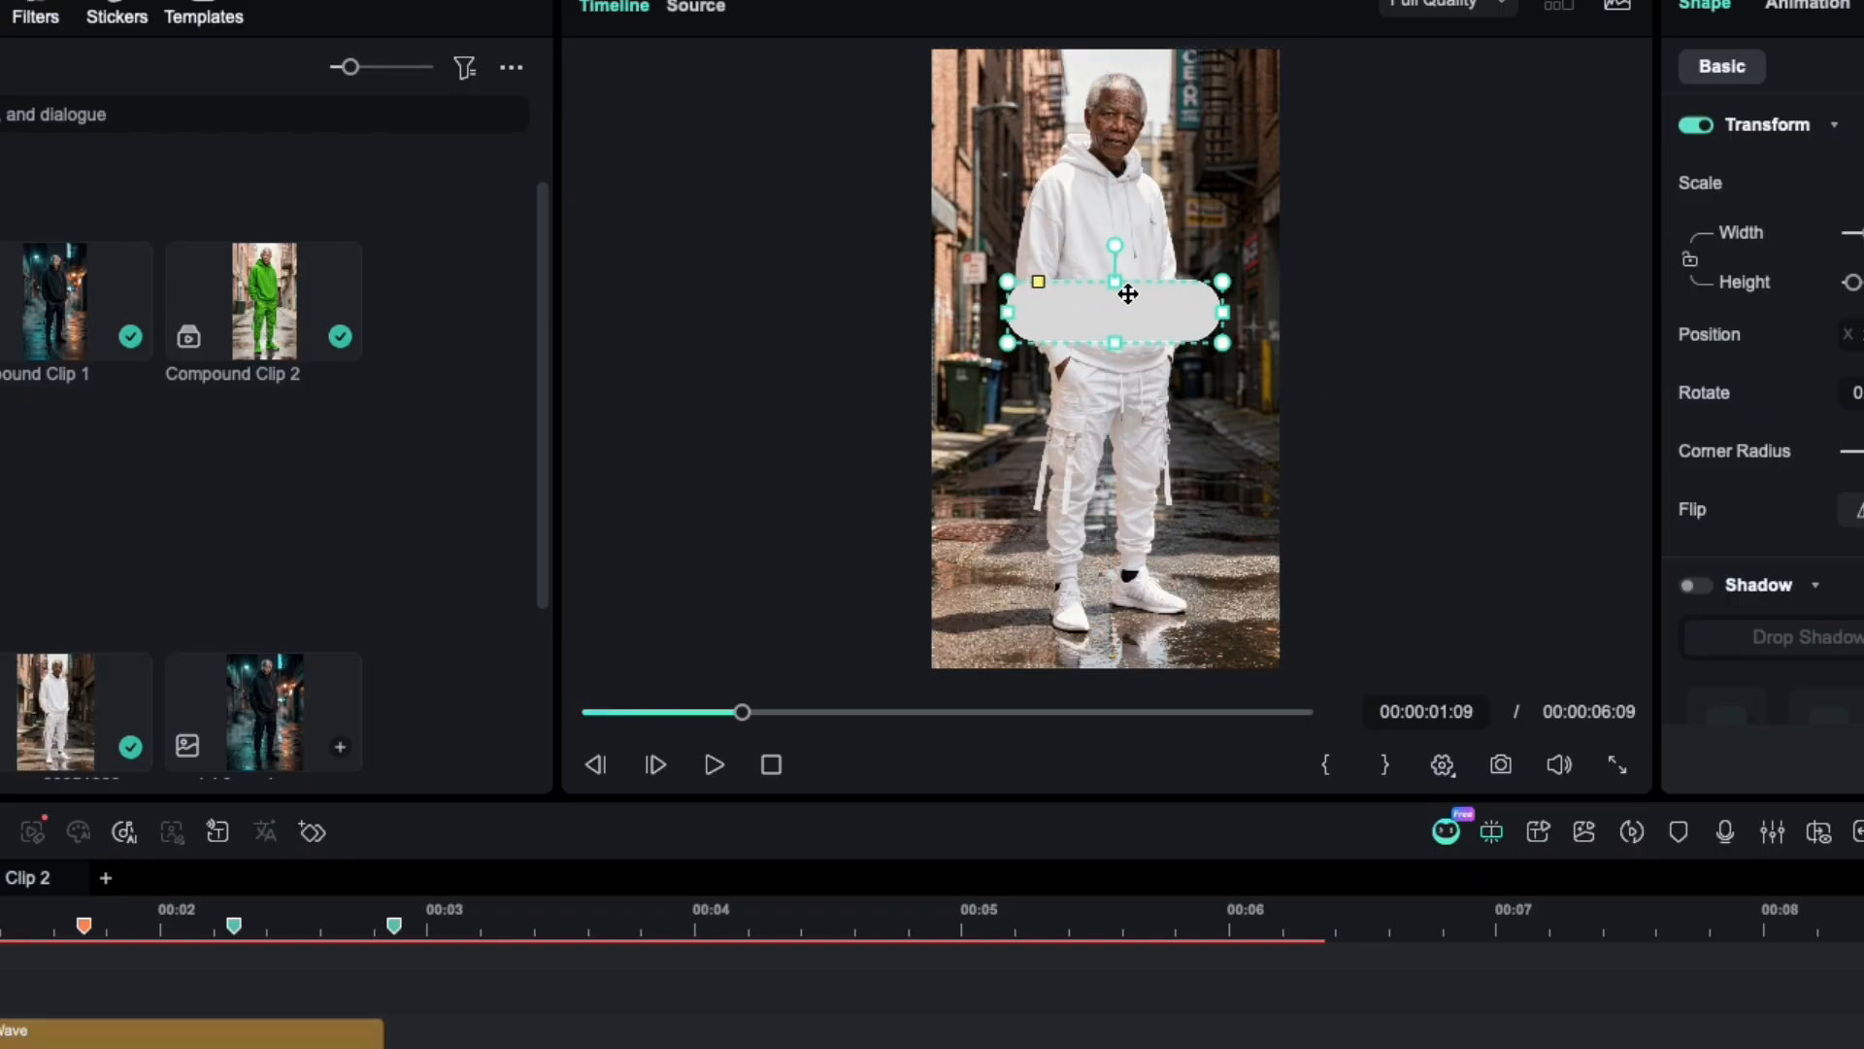
{"action": "left_click_drag", "start_coordinate": [1127, 292], "coordinate": [1120, 296]}
{"action": "left_click", "coordinate": [1095, 434]}
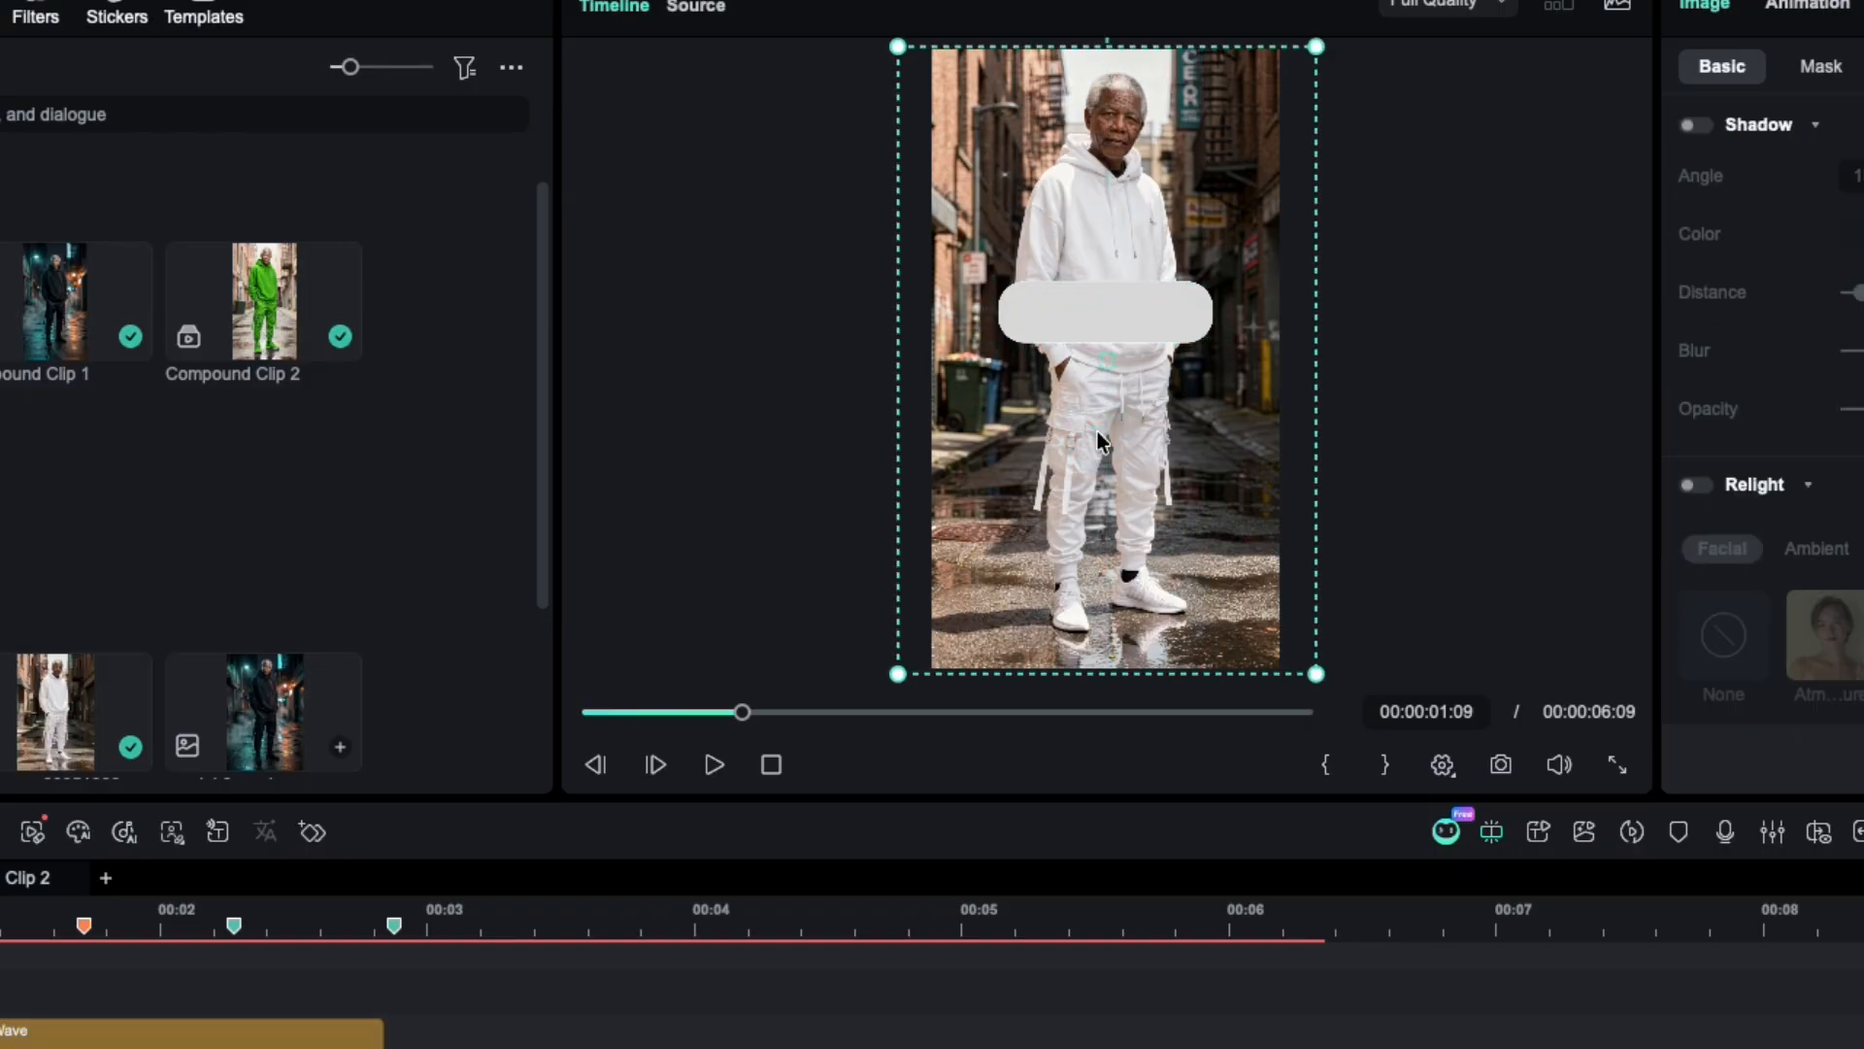
{"action": "left_click", "coordinate": [1101, 295]}
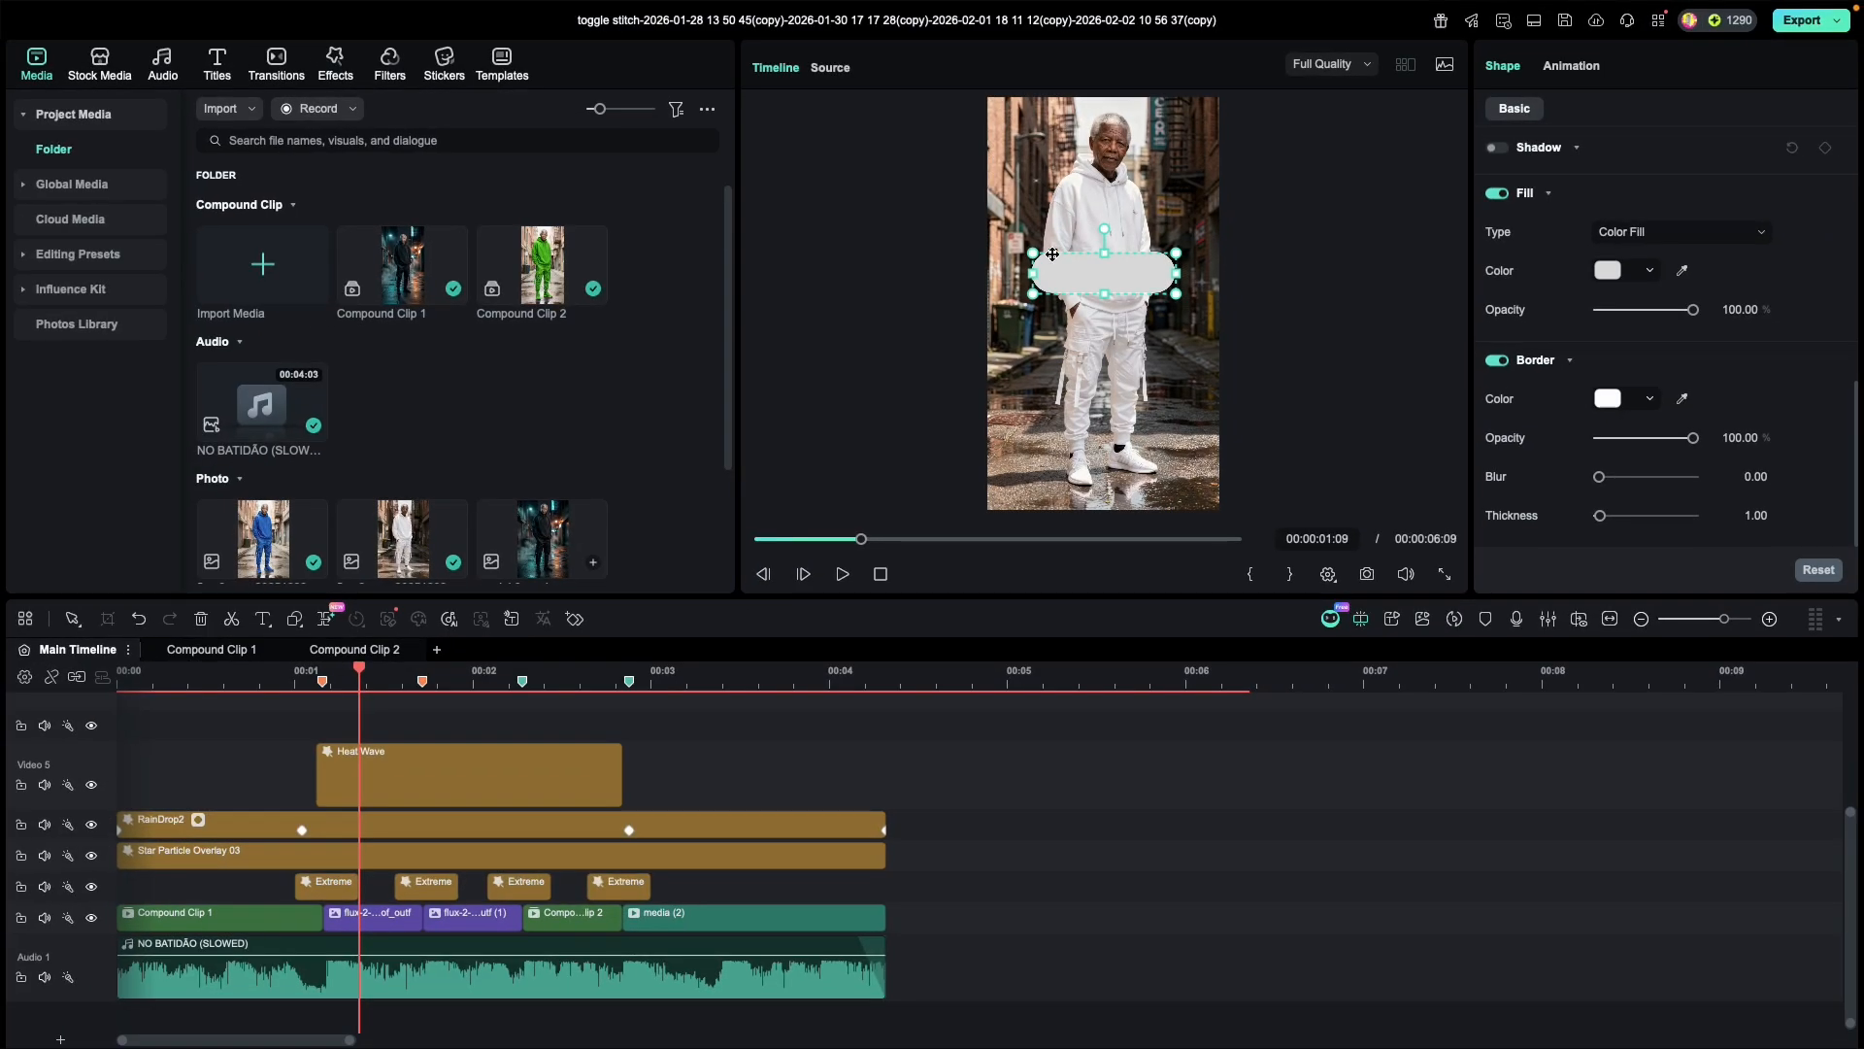
{"action": "scroll", "coordinate": [1648, 390], "scroll_direction": "up", "scroll_amount": 7}
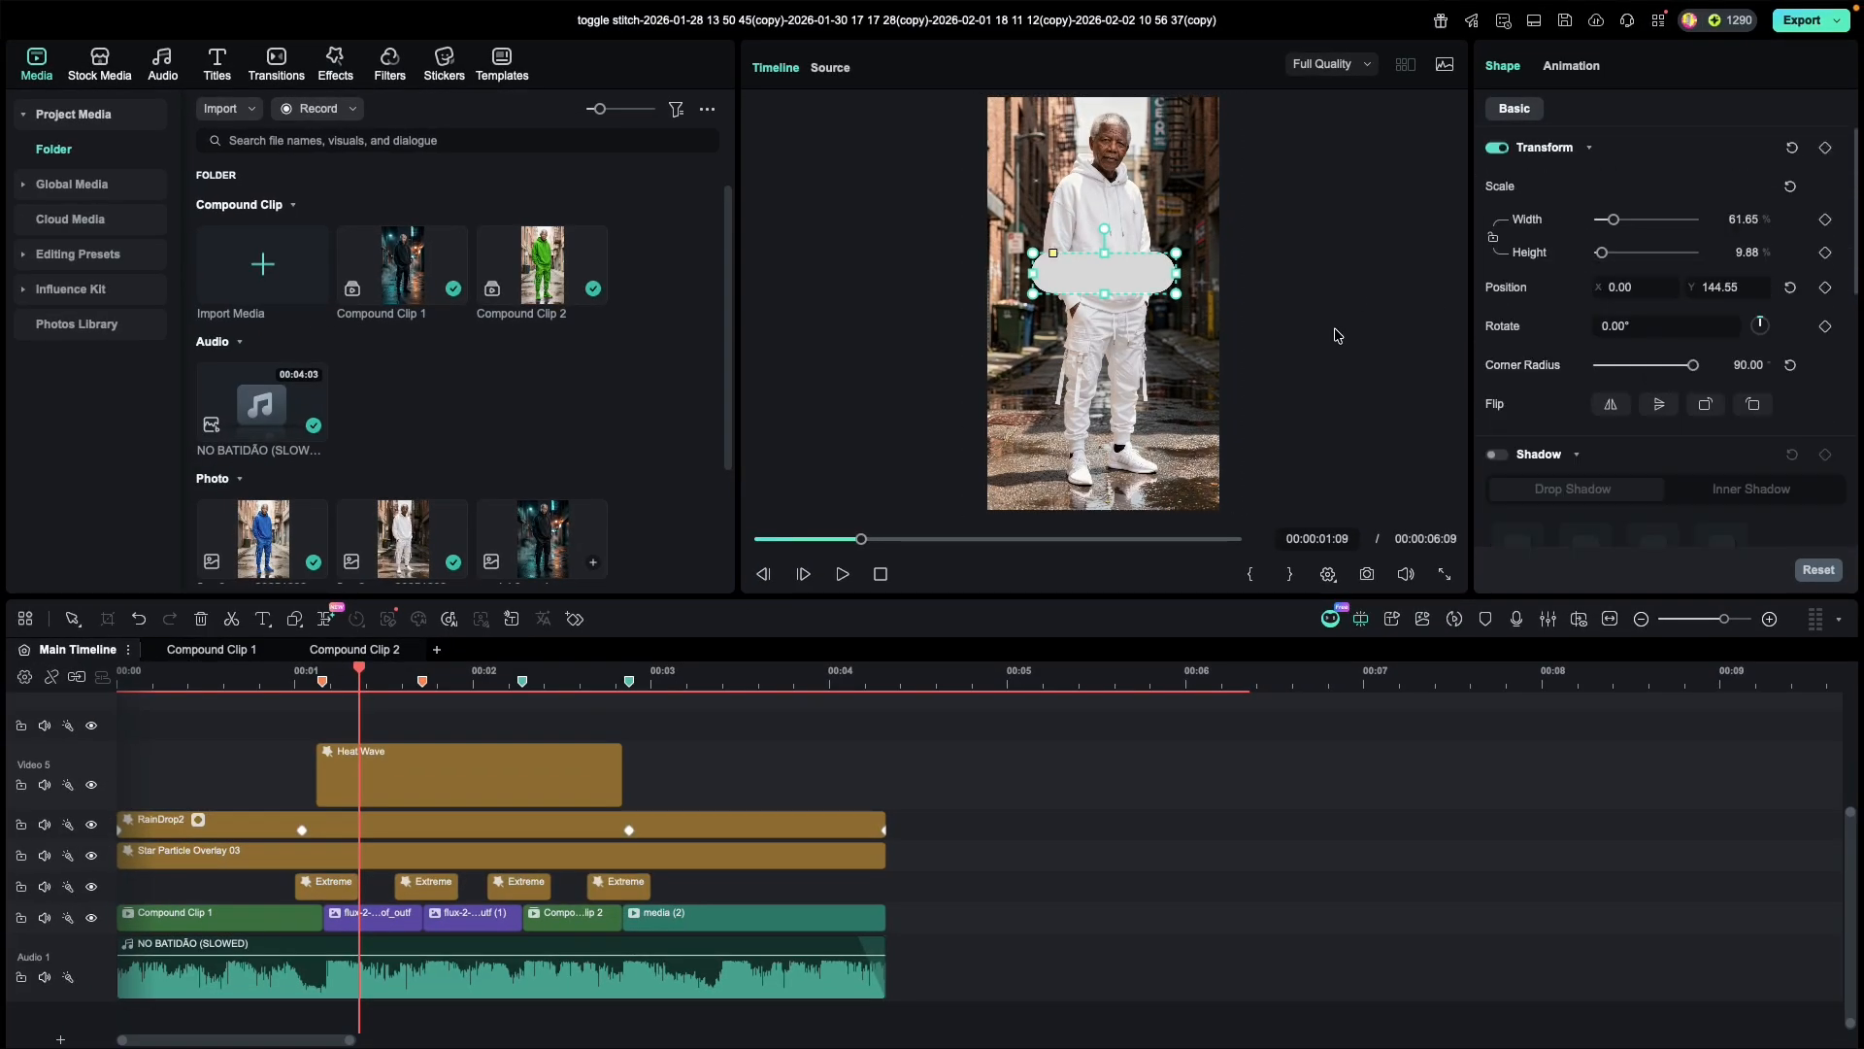
Step: Move the Rectangle clip to the track directly above Heat Wave and shorten it to end shortly after the closing clip begins
{"action": "left_click", "coordinate": [1163, 398]}
{"action": "left_click", "coordinate": [1114, 289]}
{"action": "left_click", "coordinate": [1156, 393]}
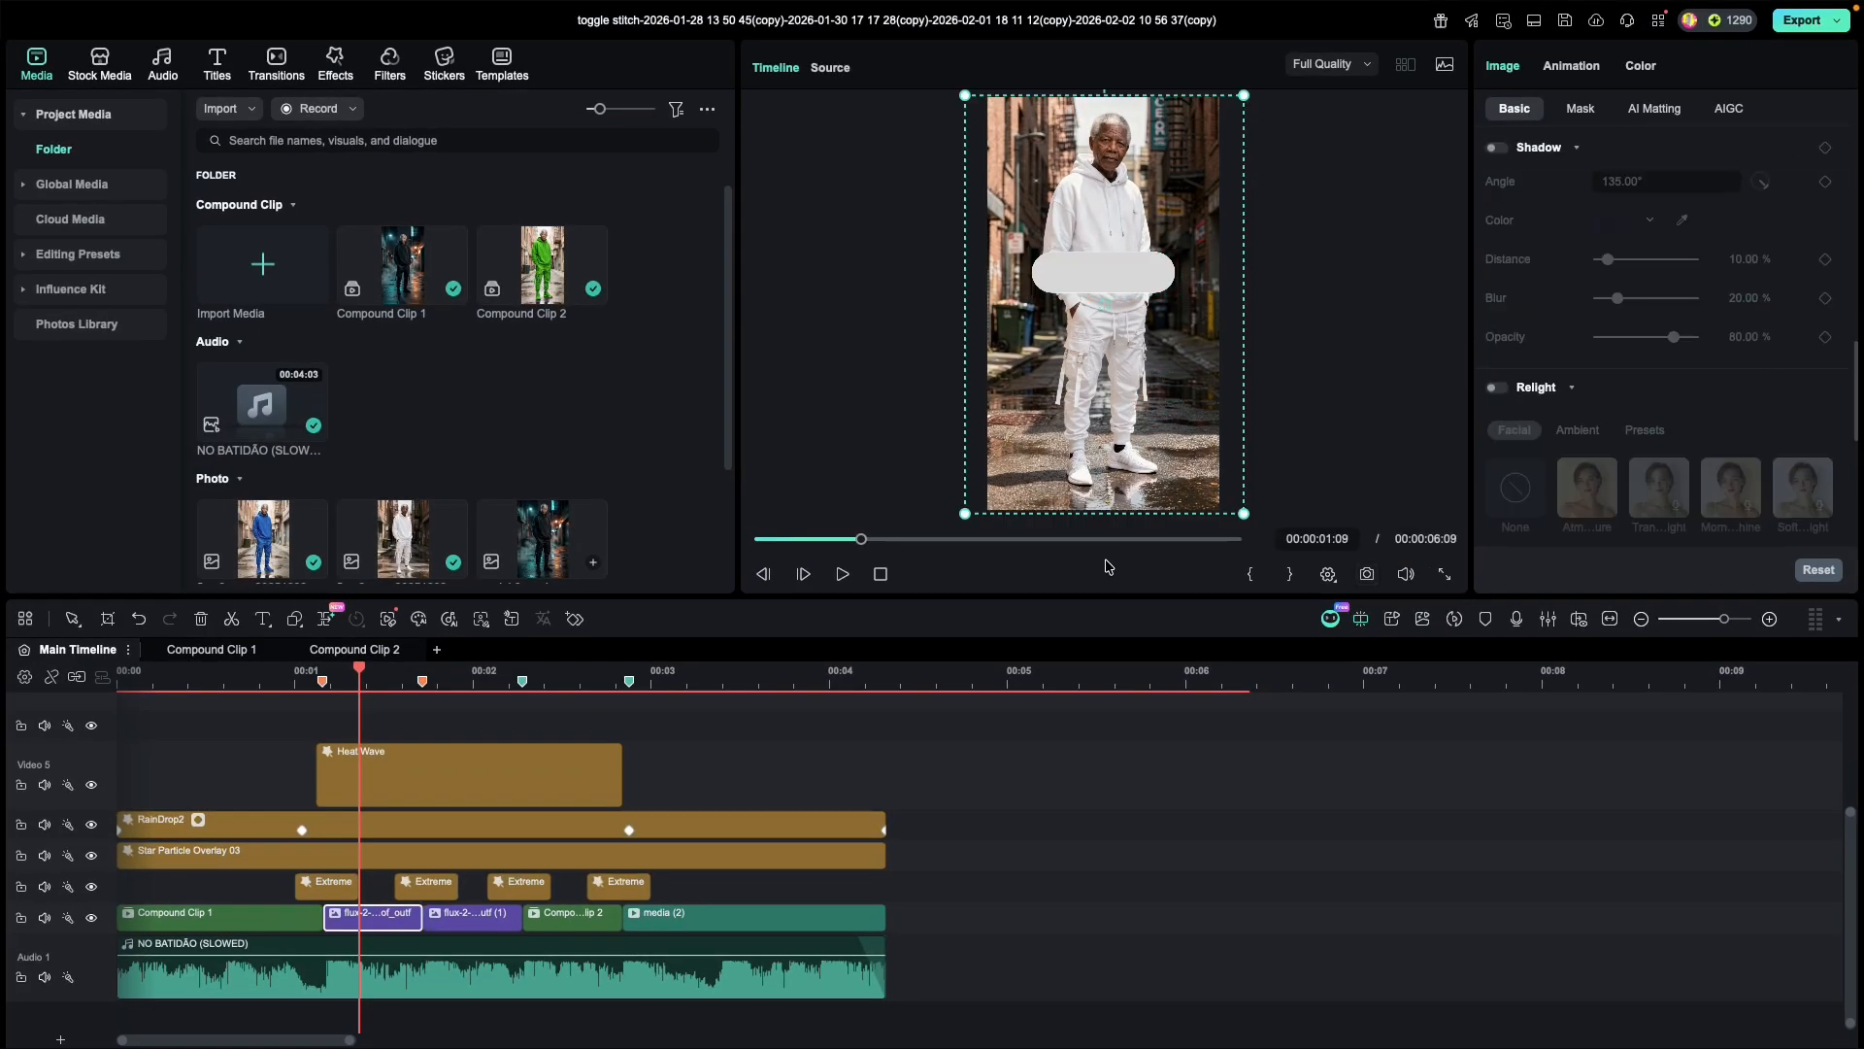
{"action": "scroll", "coordinate": [478, 773], "scroll_direction": "up", "scroll_amount": 3}
{"action": "left_click_drag", "start_coordinate": [478, 773], "coordinate": [394, 879]}
{"action": "left_click_drag", "start_coordinate": [1176, 890], "coordinate": [676, 908]}
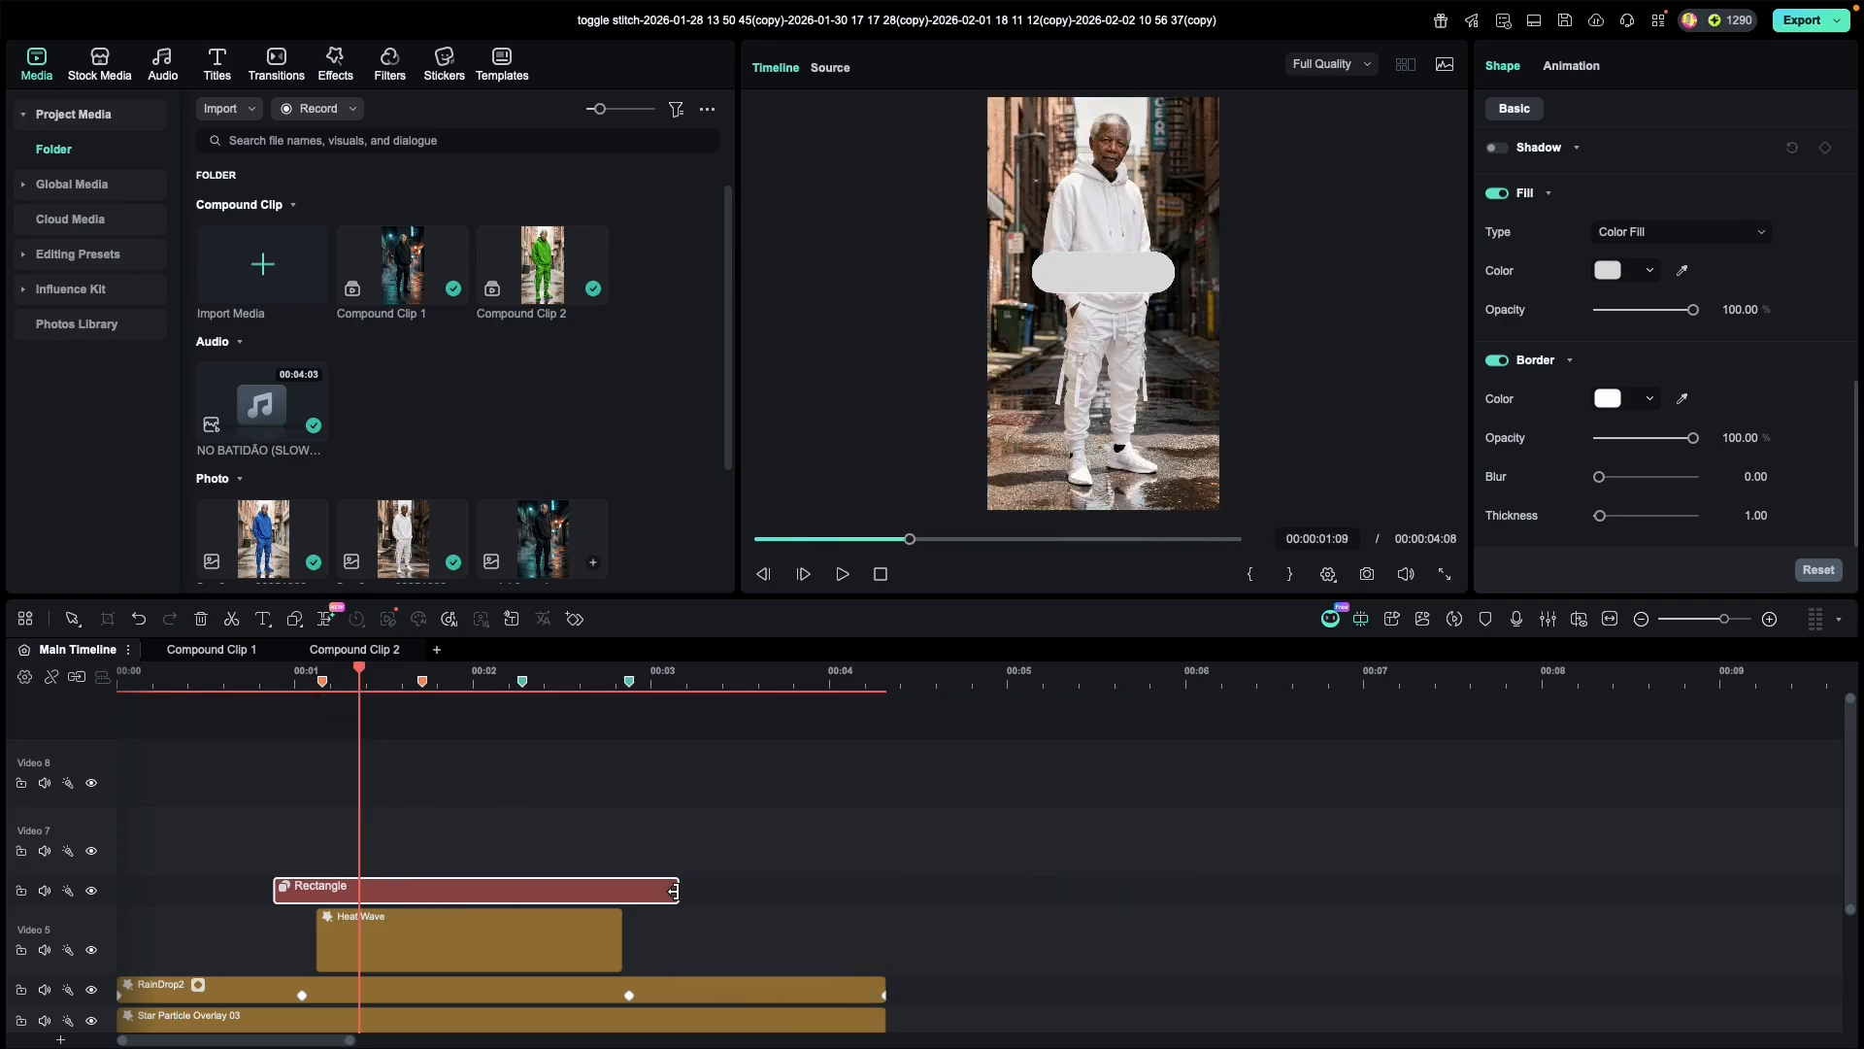
Step: Change the rounded rectangle's fill type to Gradient Fill
{"action": "left_click", "coordinate": [1068, 274]}
{"action": "left_click", "coordinate": [1654, 235]}
{"action": "left_click", "coordinate": [1641, 300]}
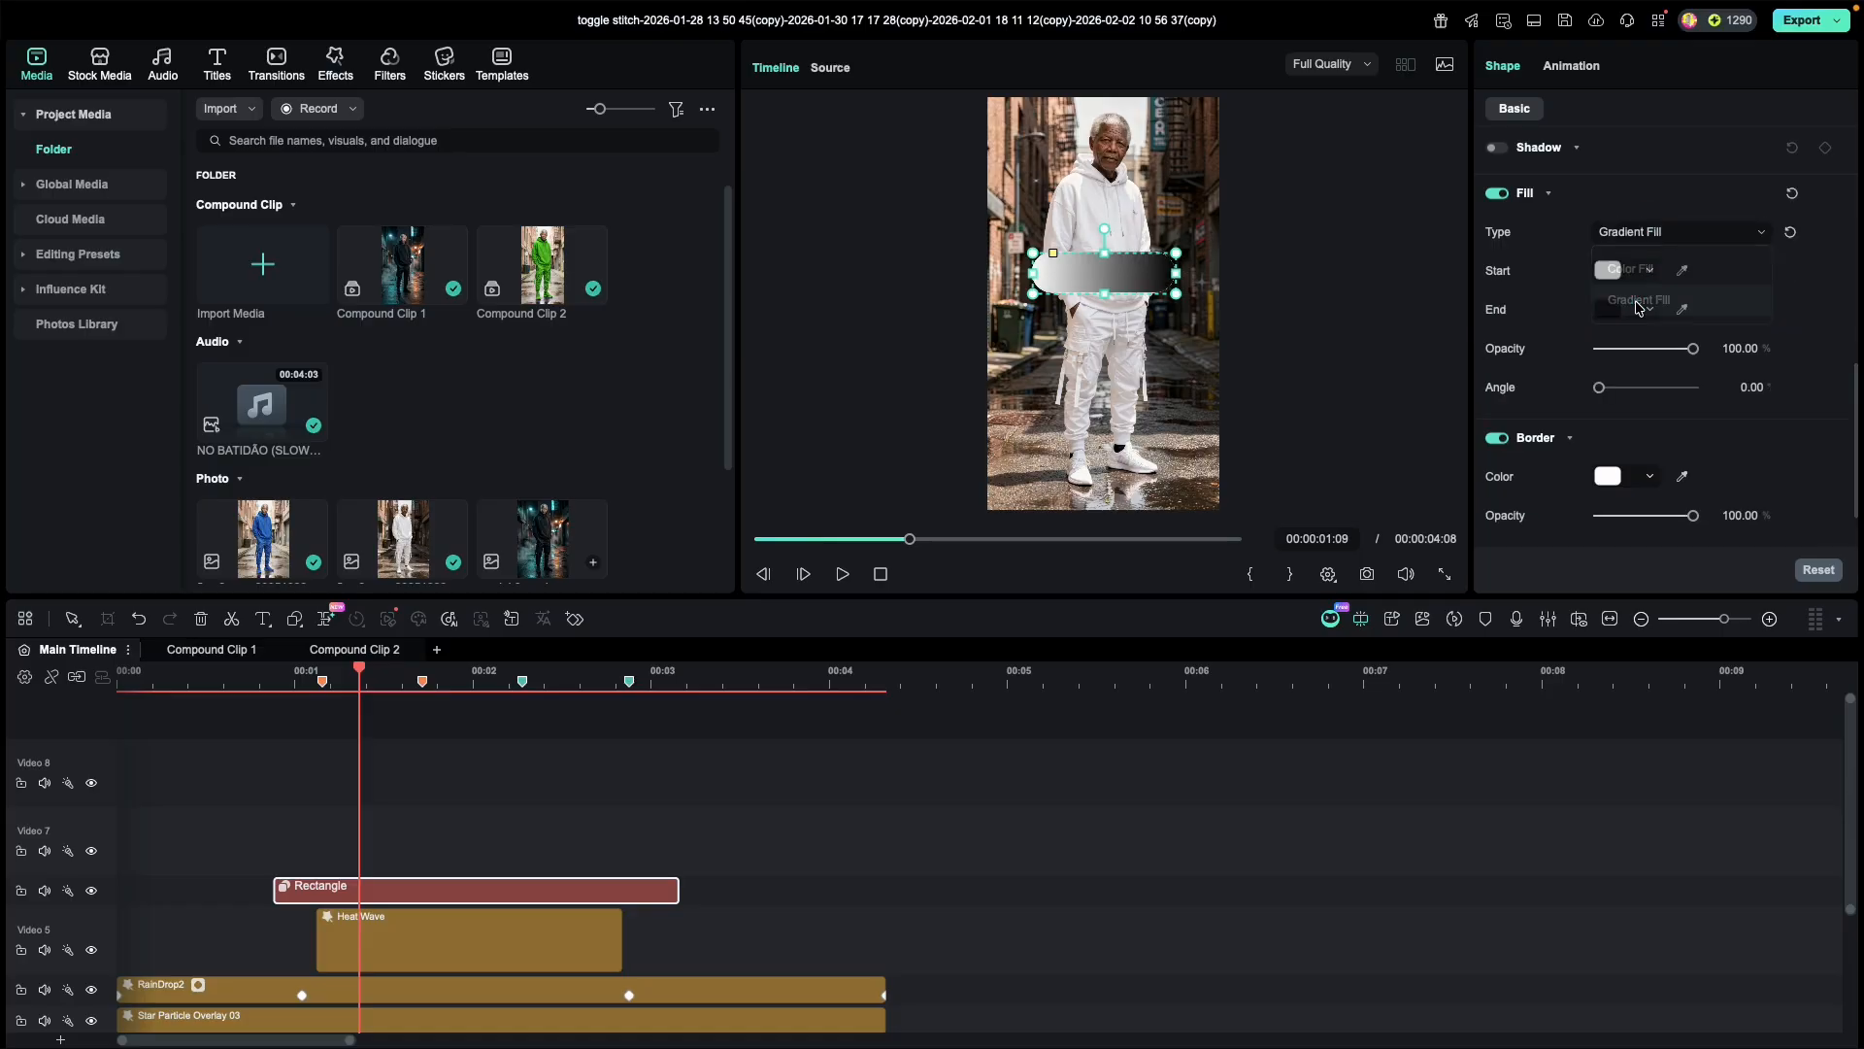
Step: Set the rounded rectangle's gradient to start in medium dark blue and end in very dark navy
{"action": "left_click", "coordinate": [1612, 272]}
{"action": "left_click", "coordinate": [1607, 360]}
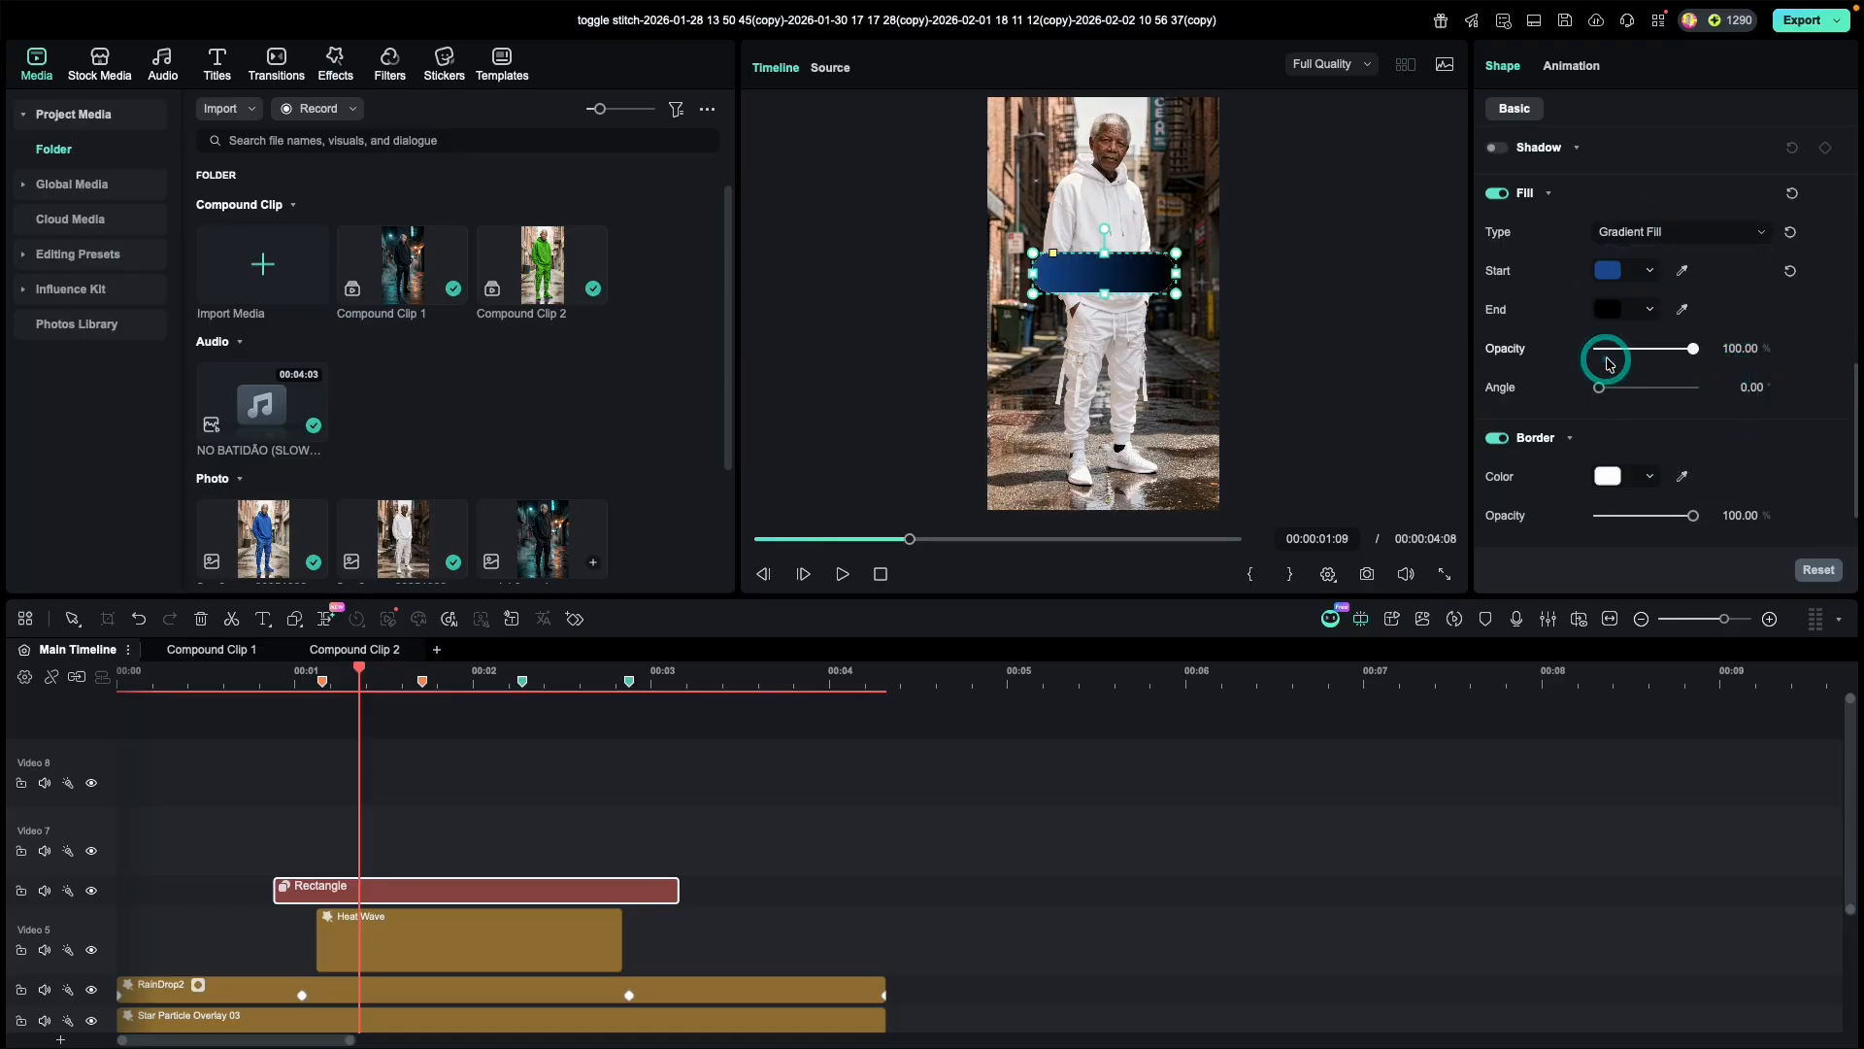
{"action": "left_click", "coordinate": [1610, 313]}
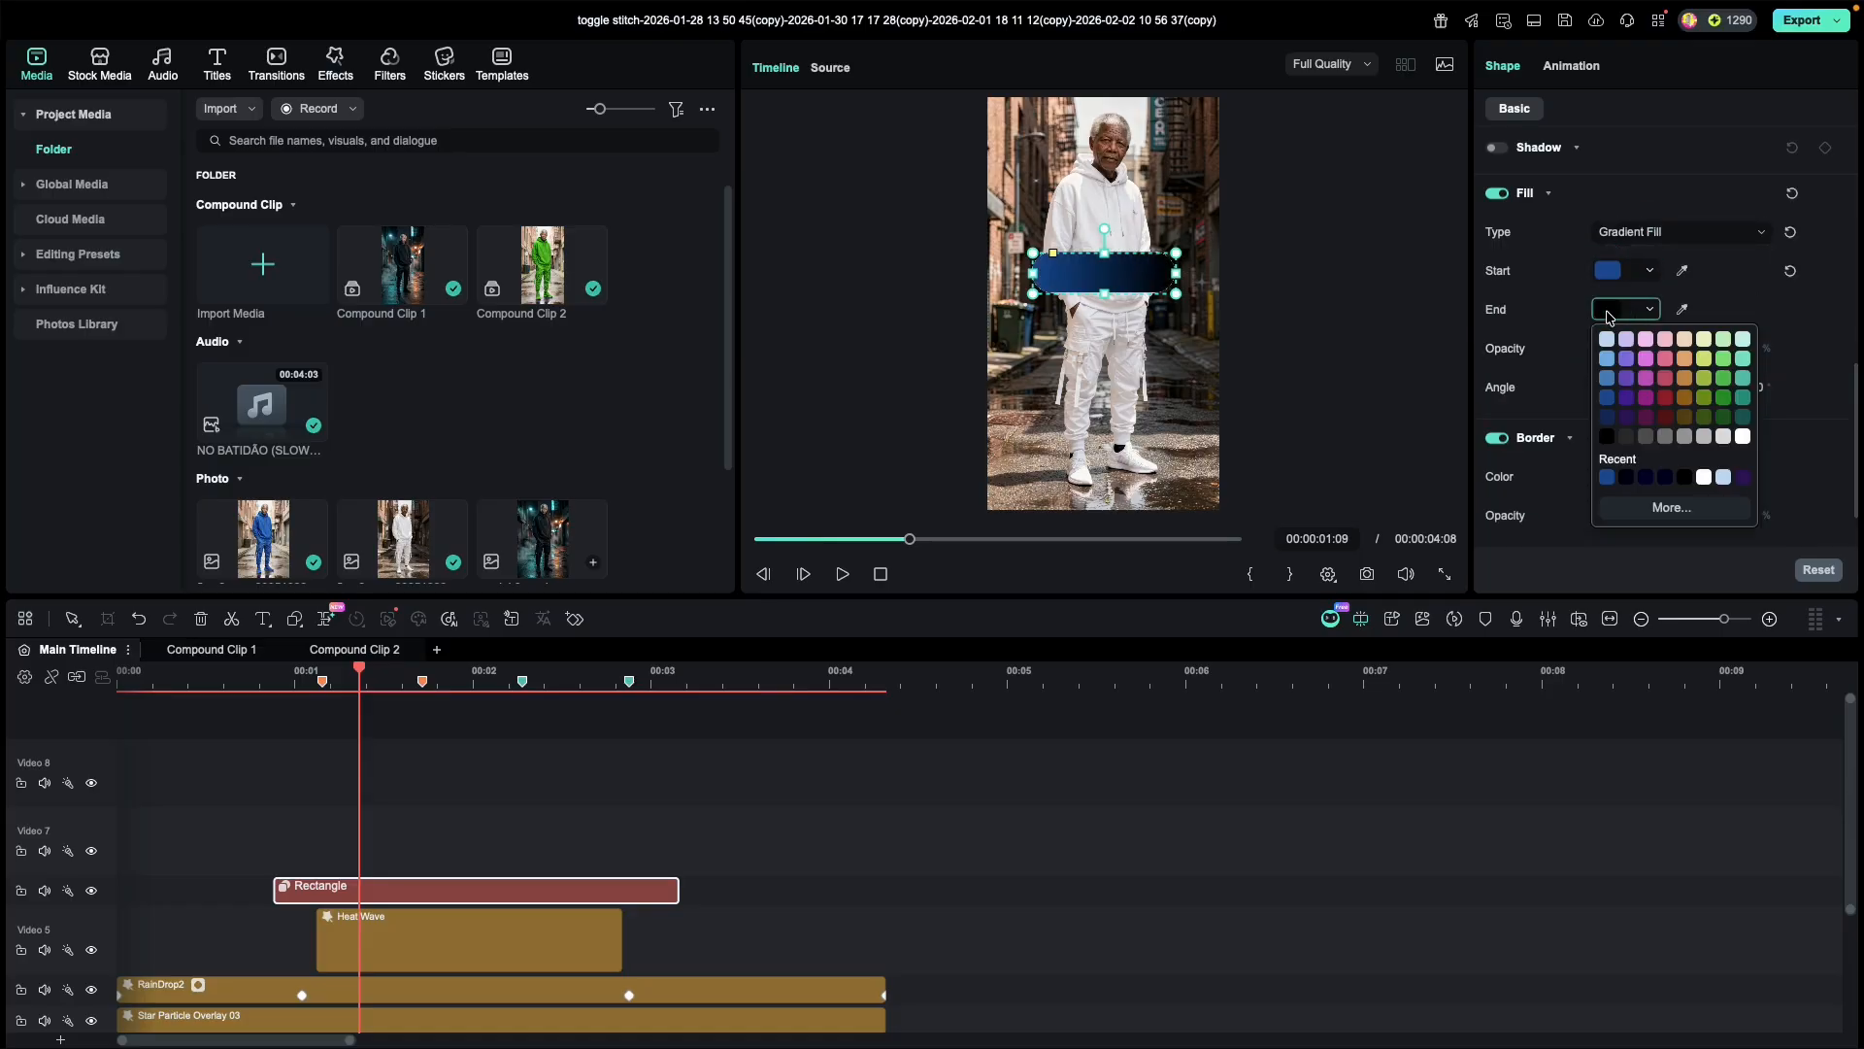
{"action": "left_click", "coordinate": [1645, 478]}
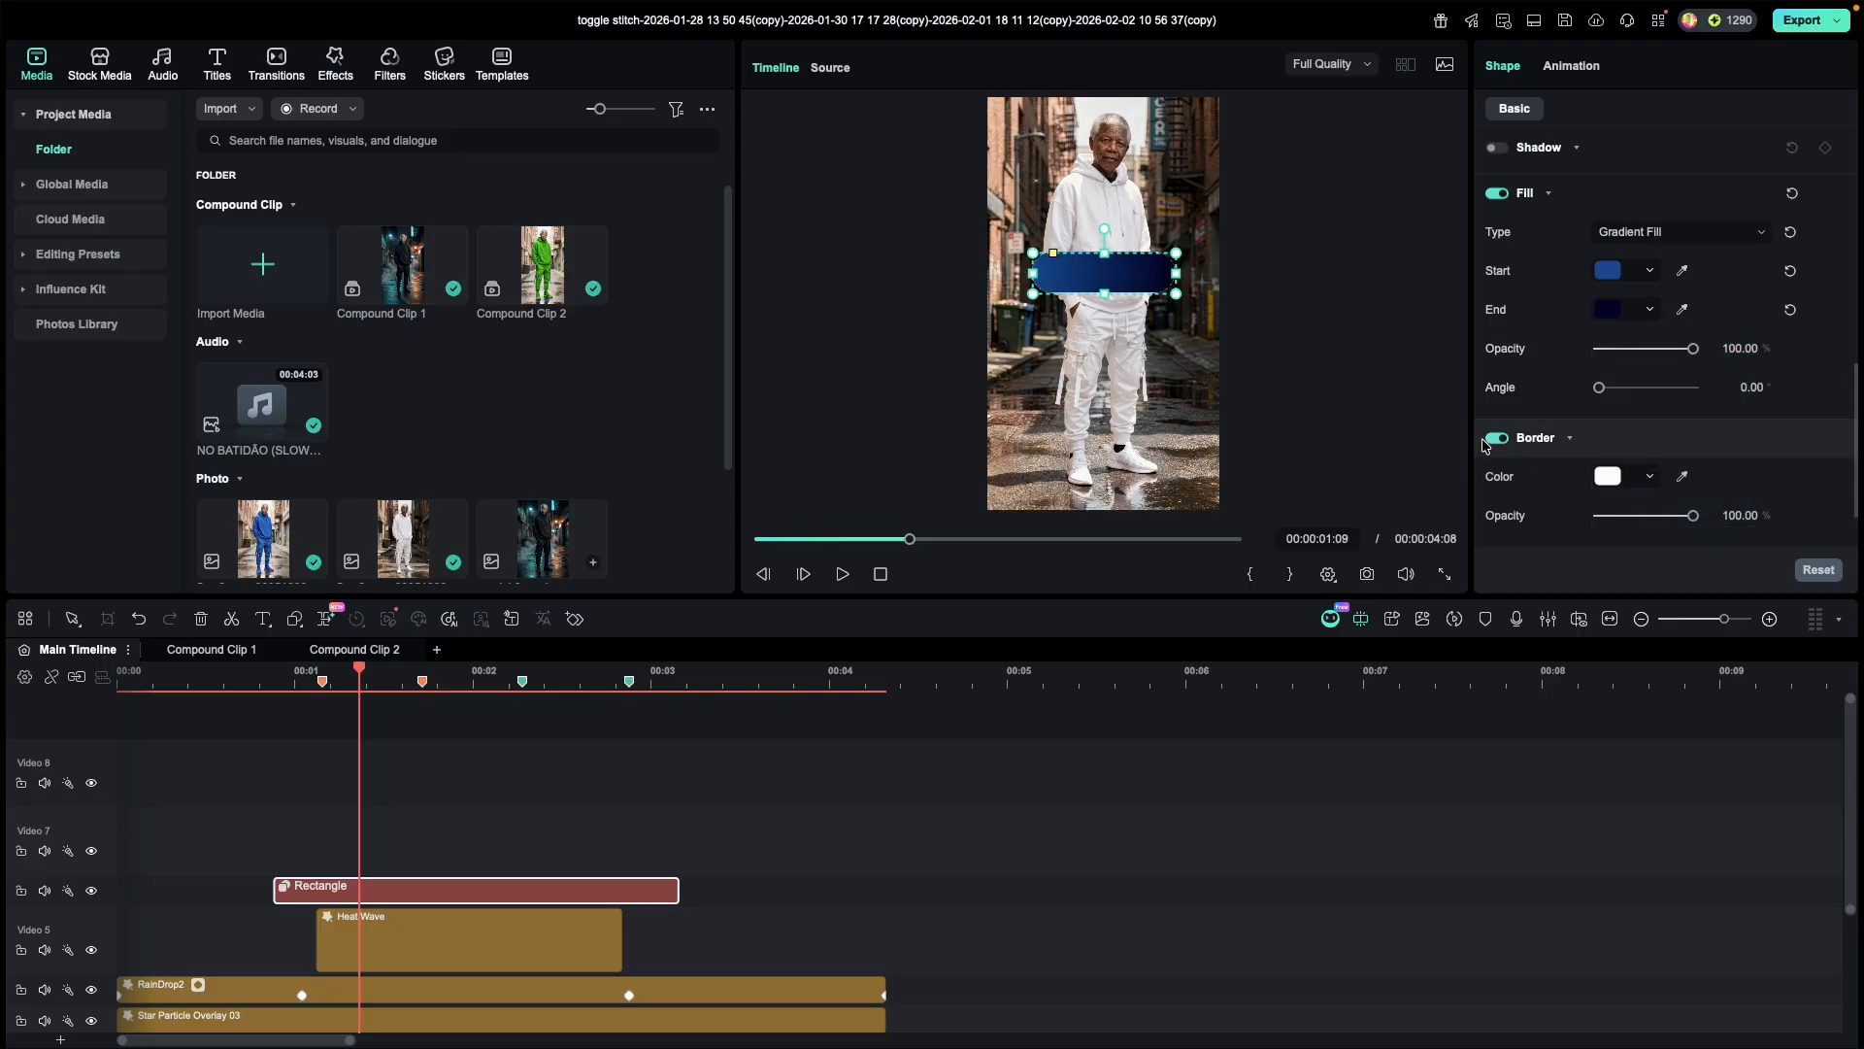
Step: Try a black border on the rounded rectangle and restore the border colour to white
{"action": "left_click", "coordinate": [1612, 476]}
{"action": "left_click", "coordinate": [1607, 603]}
{"action": "left_click", "coordinate": [1616, 476]}
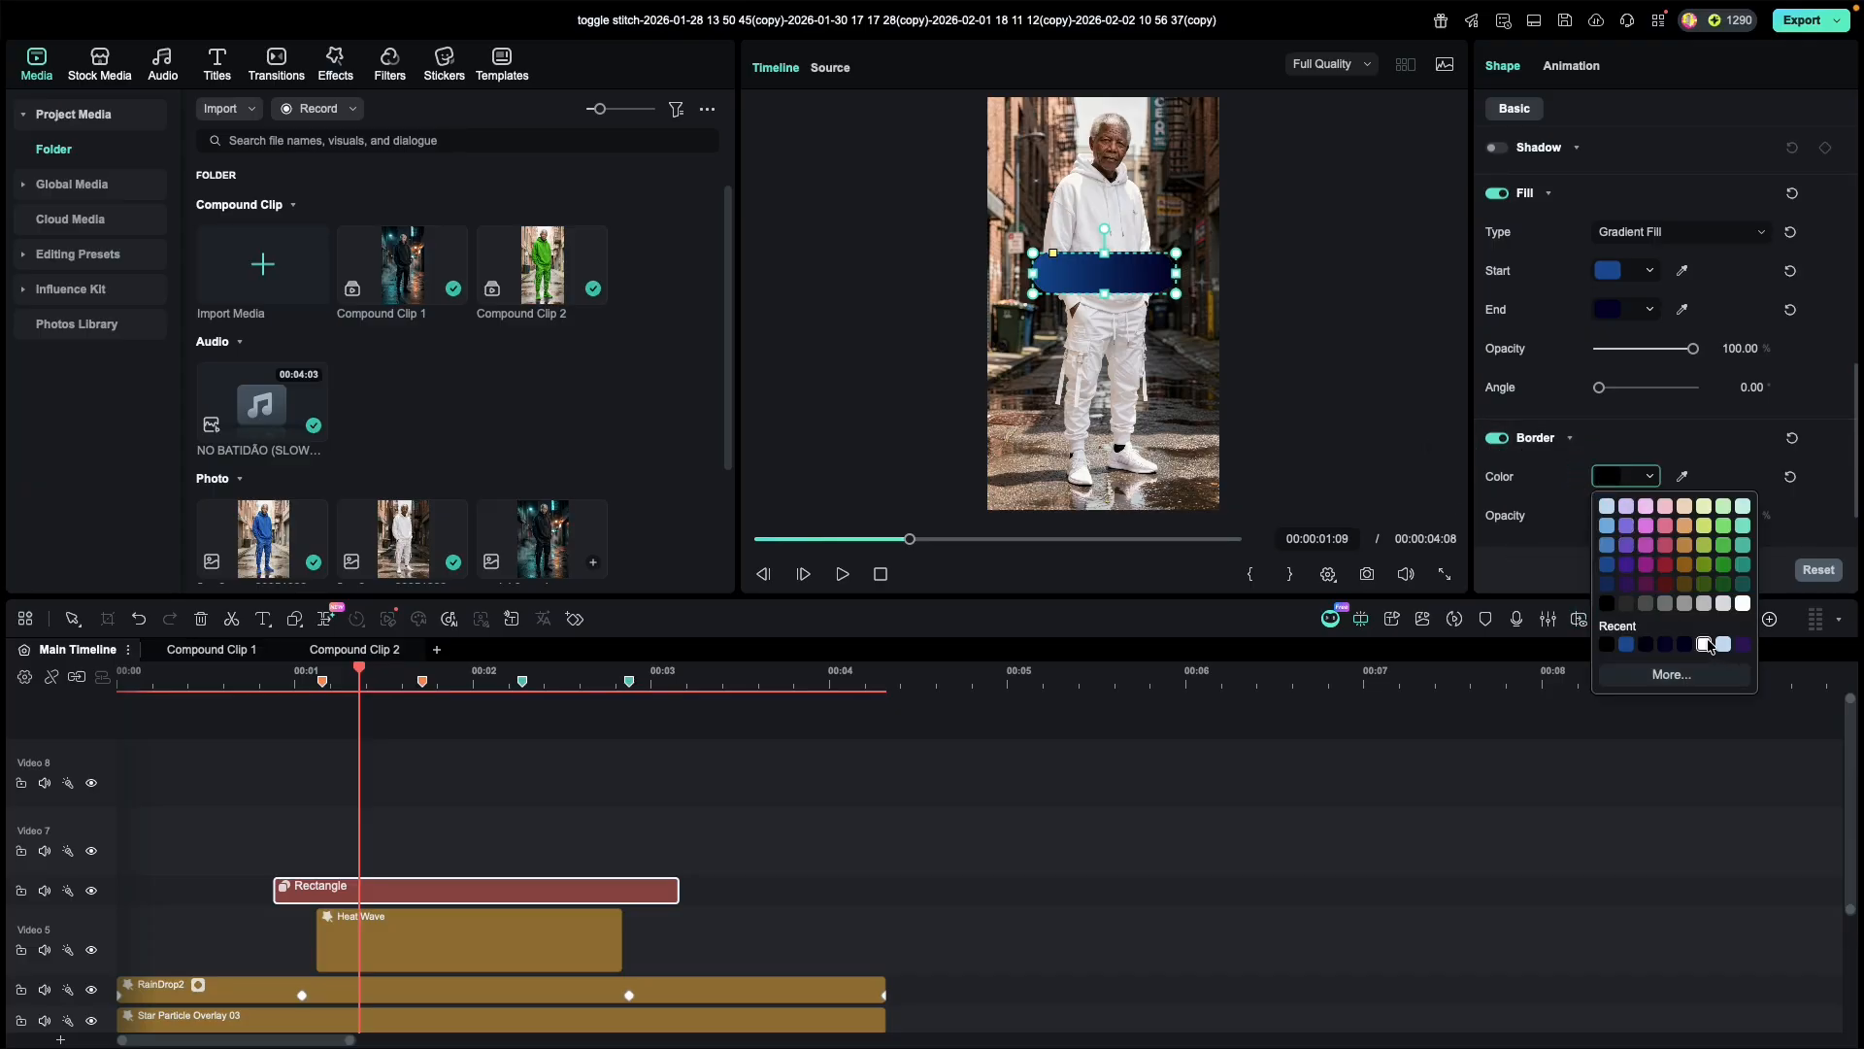
{"action": "left_click", "coordinate": [1704, 644]}
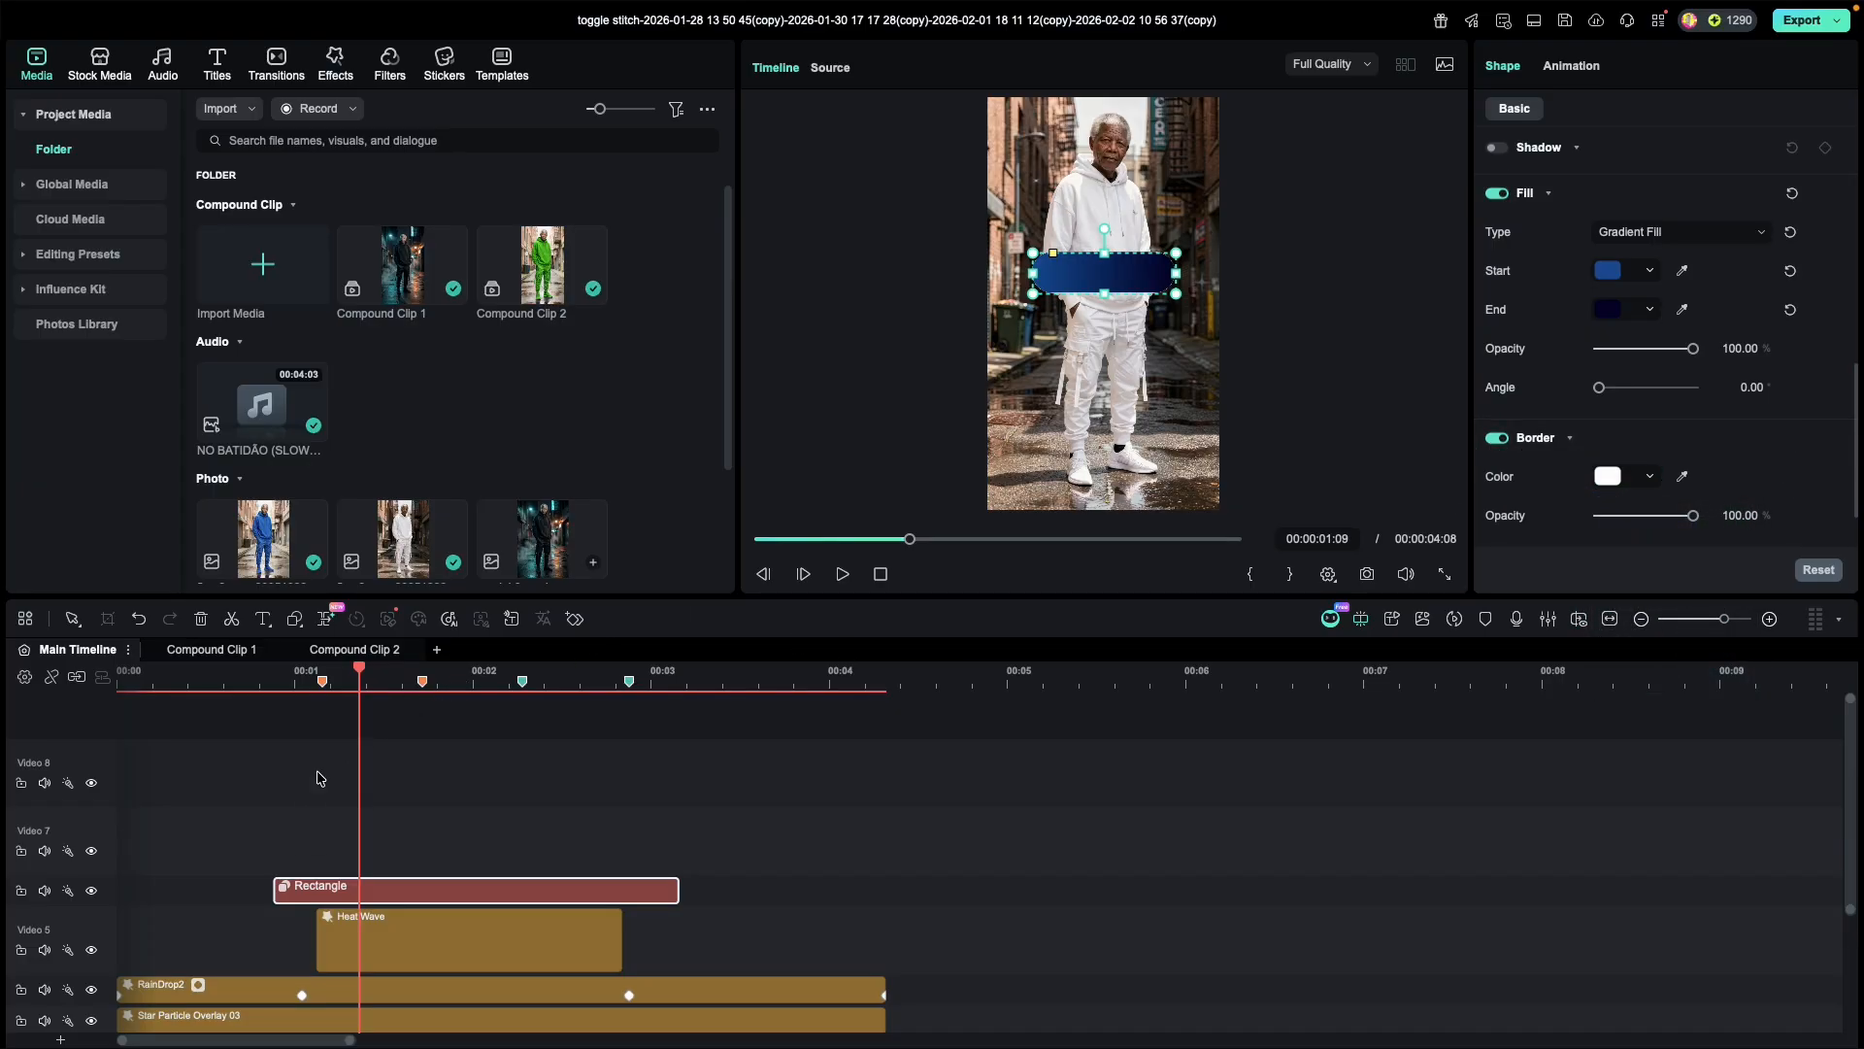
Step: Add an Ellipse on the track above Rectangle, trim it to the same end, and fit it as a circle inside the rounded rectangle
{"action": "left_click", "coordinate": [295, 620]}
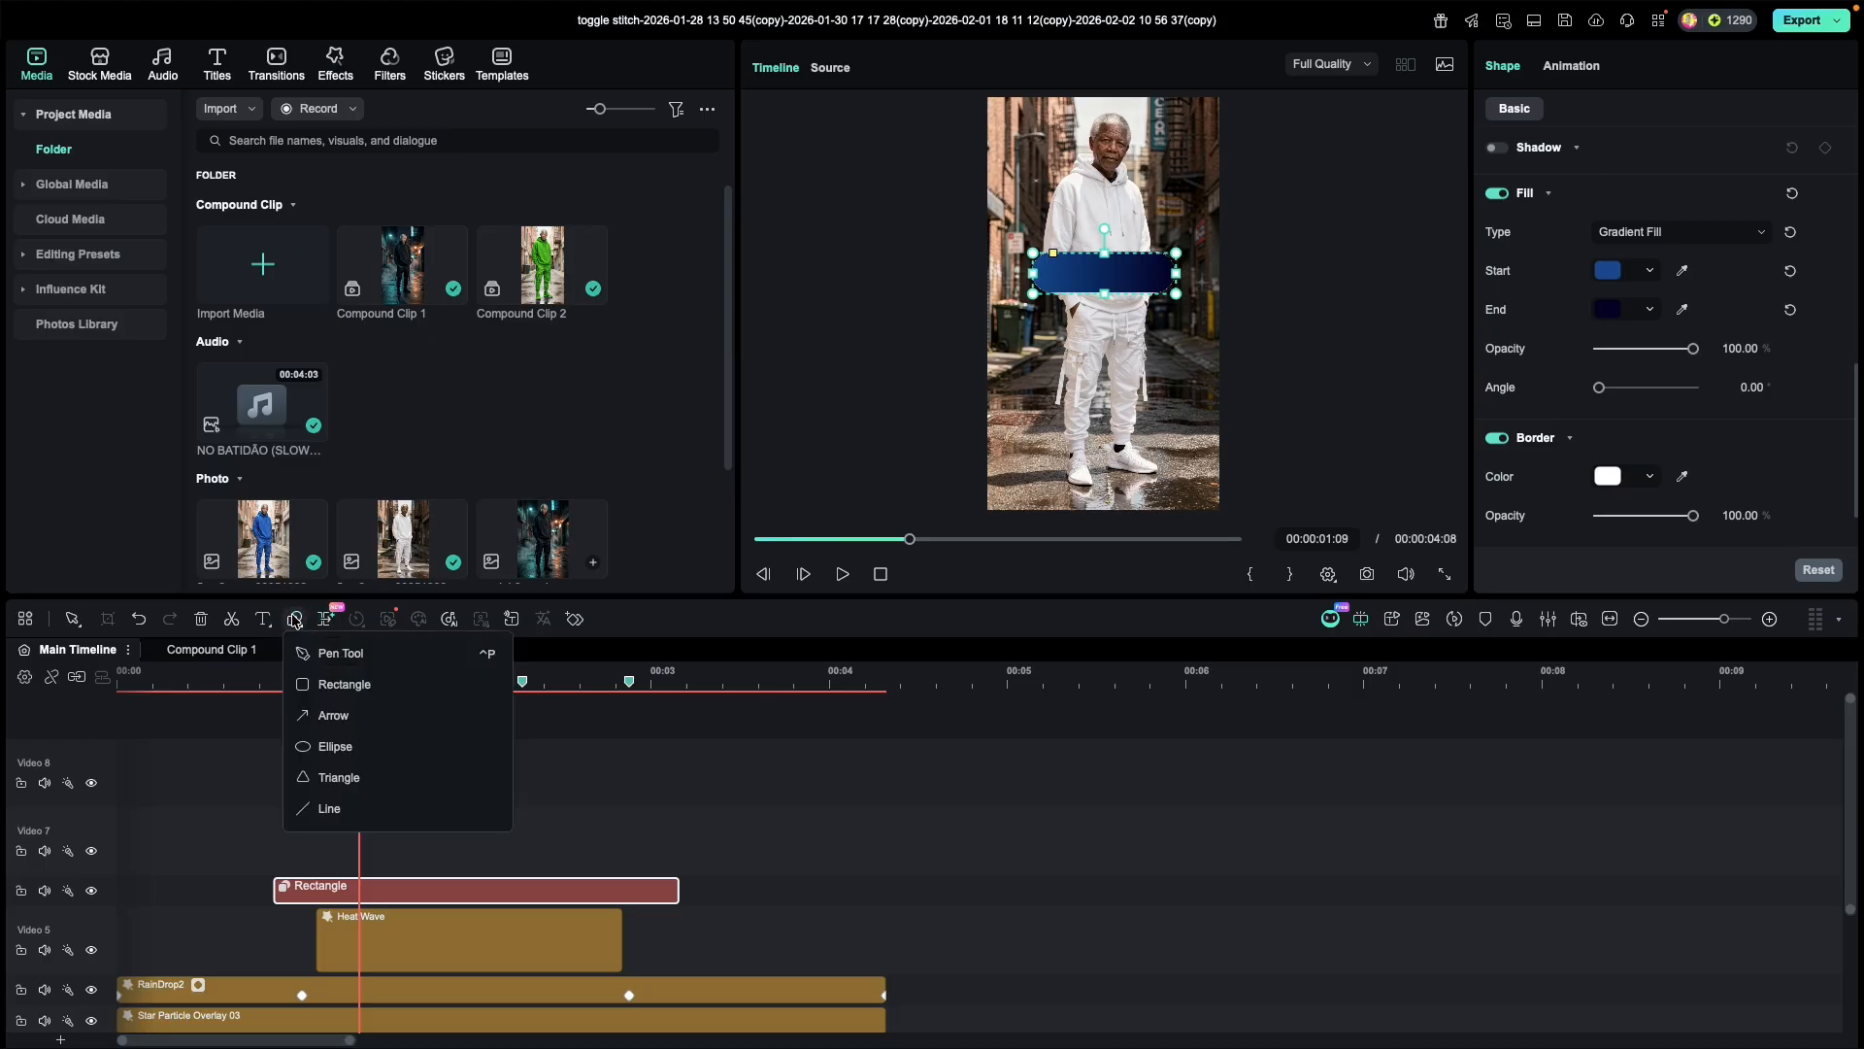
{"action": "left_click", "coordinate": [350, 746]}
{"action": "left_click_drag", "start_coordinate": [724, 778], "coordinate": [629, 812]}
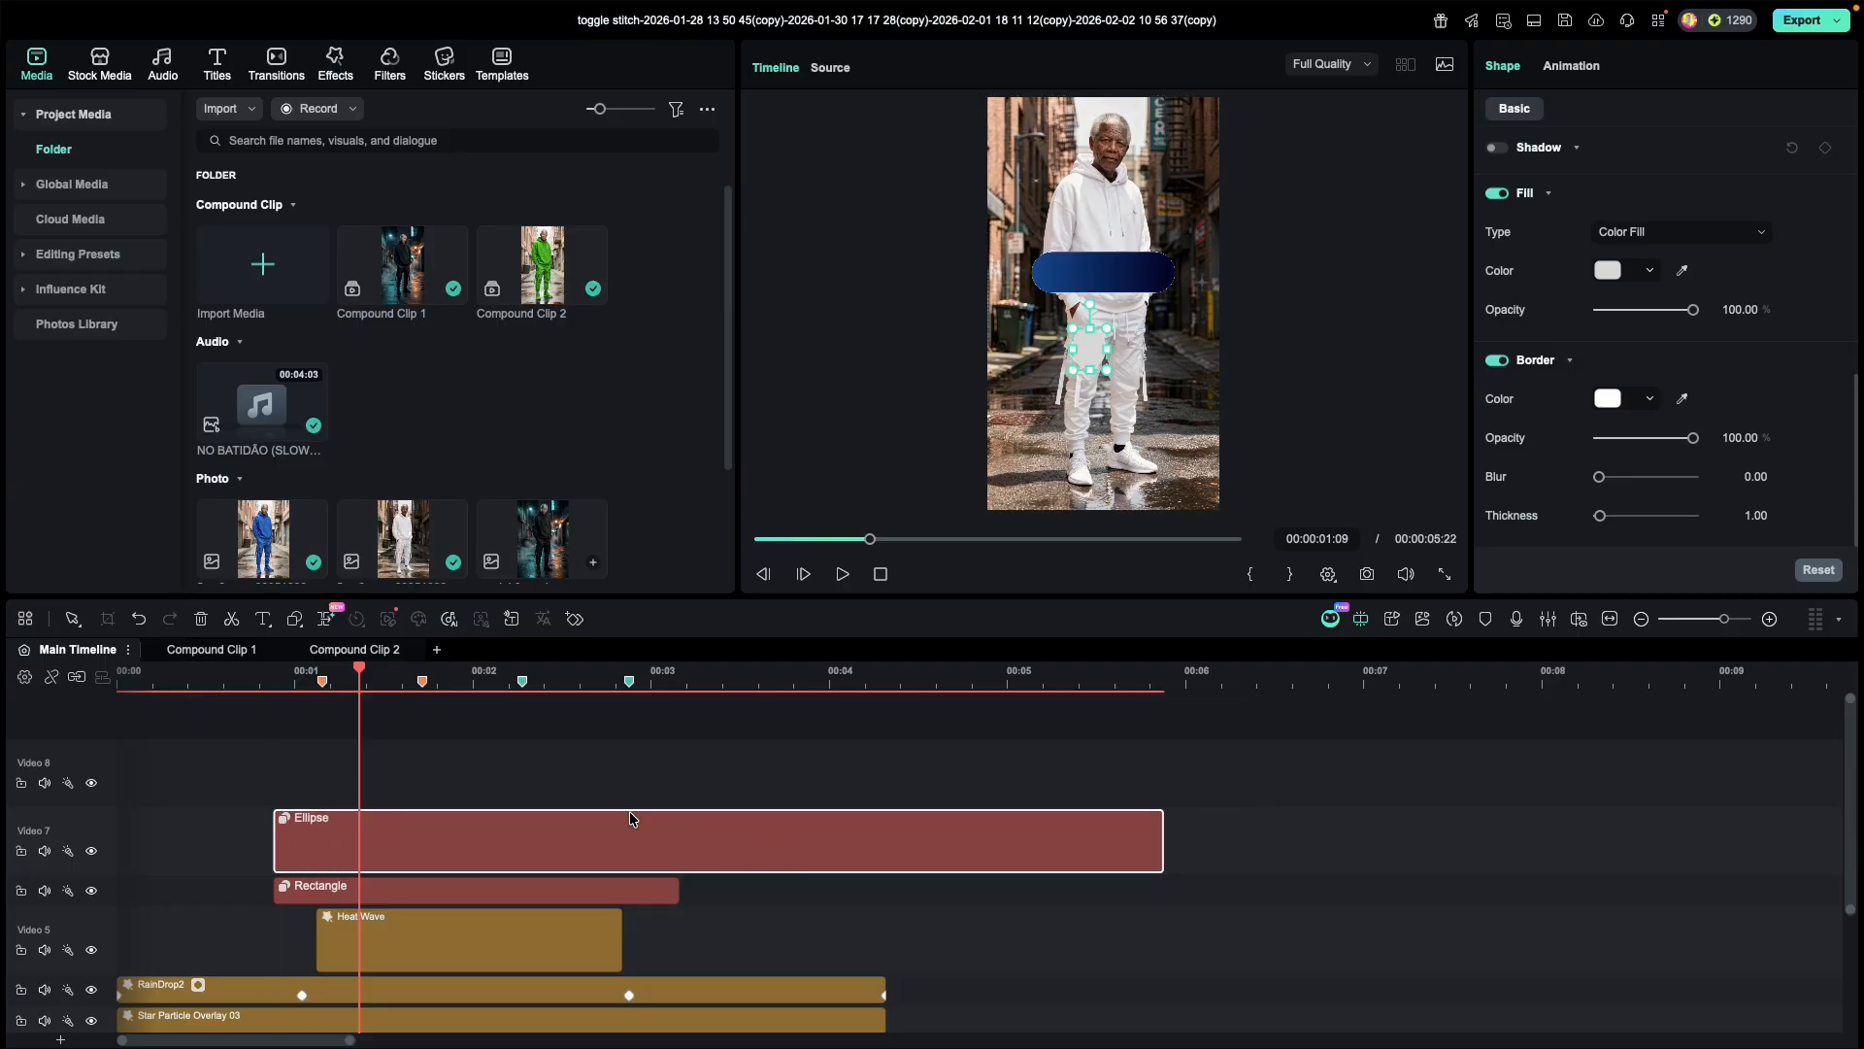
{"action": "left_click_drag", "start_coordinate": [1162, 854], "coordinate": [667, 854]}
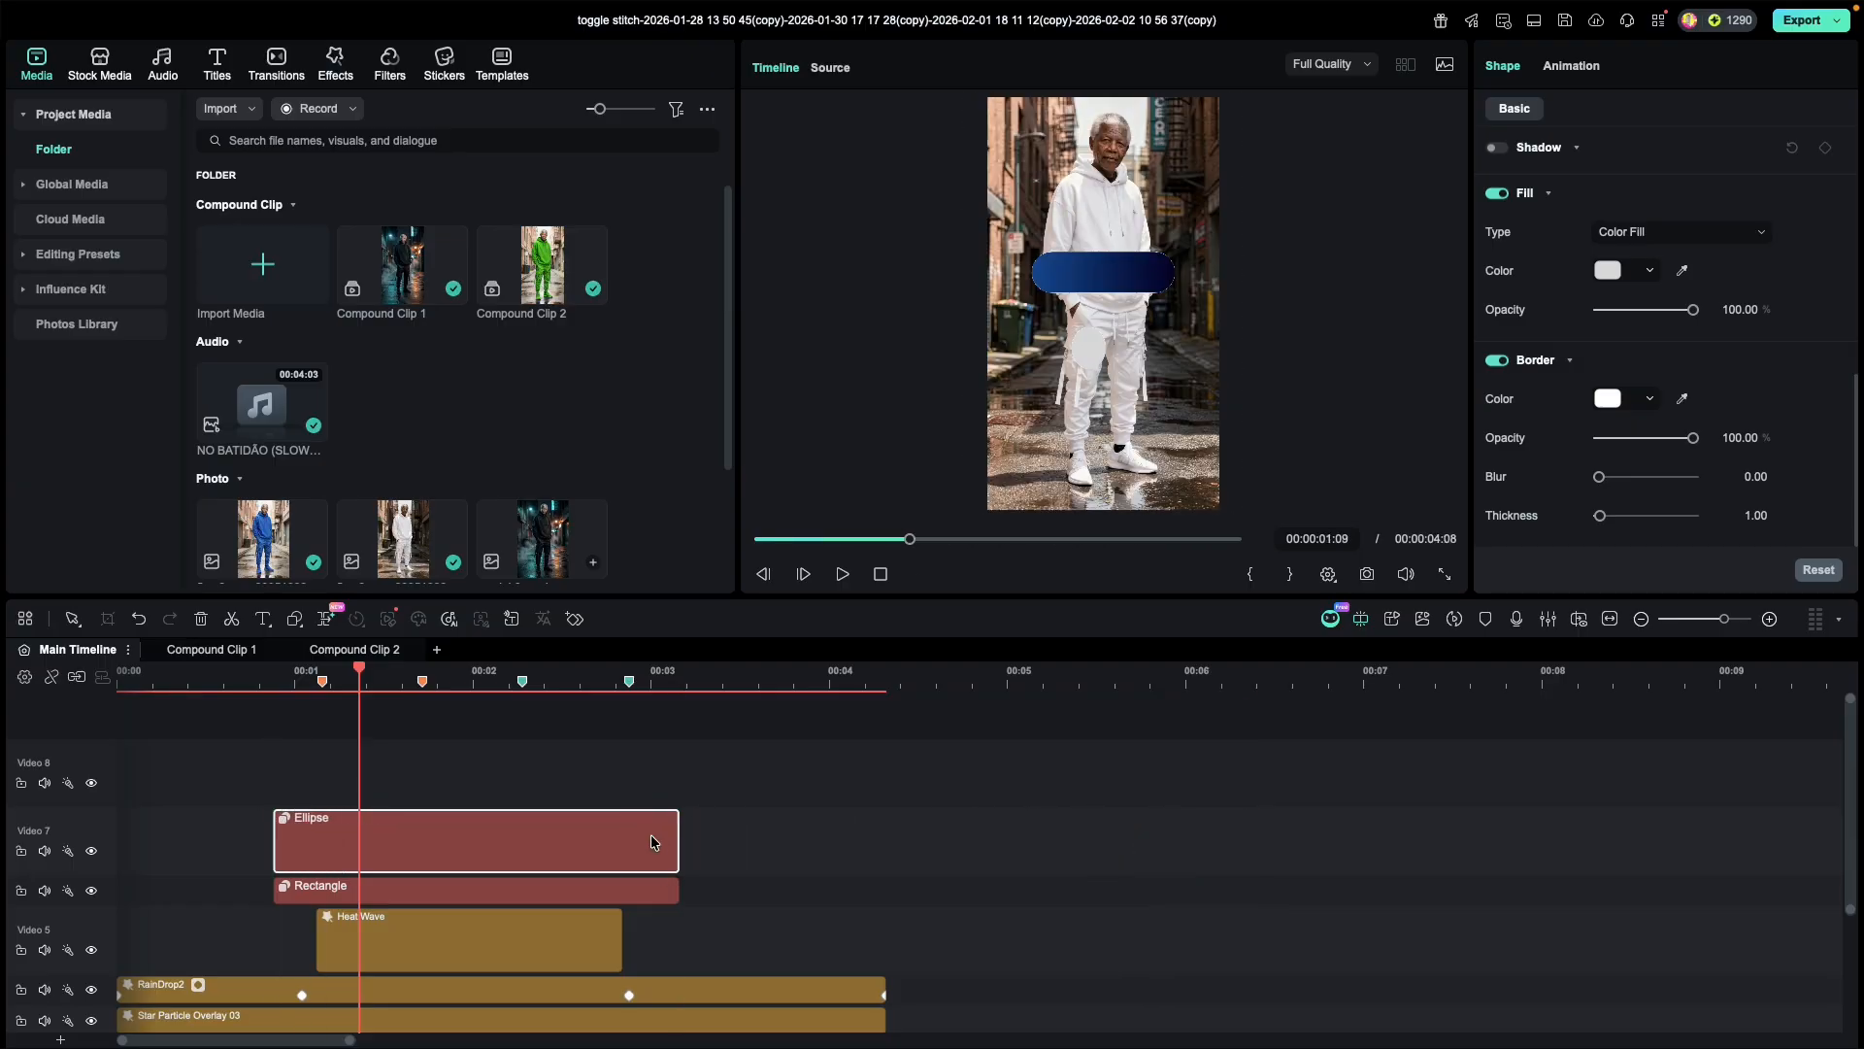
{"action": "left_click_drag", "start_coordinate": [1088, 344], "coordinate": [1100, 287]}
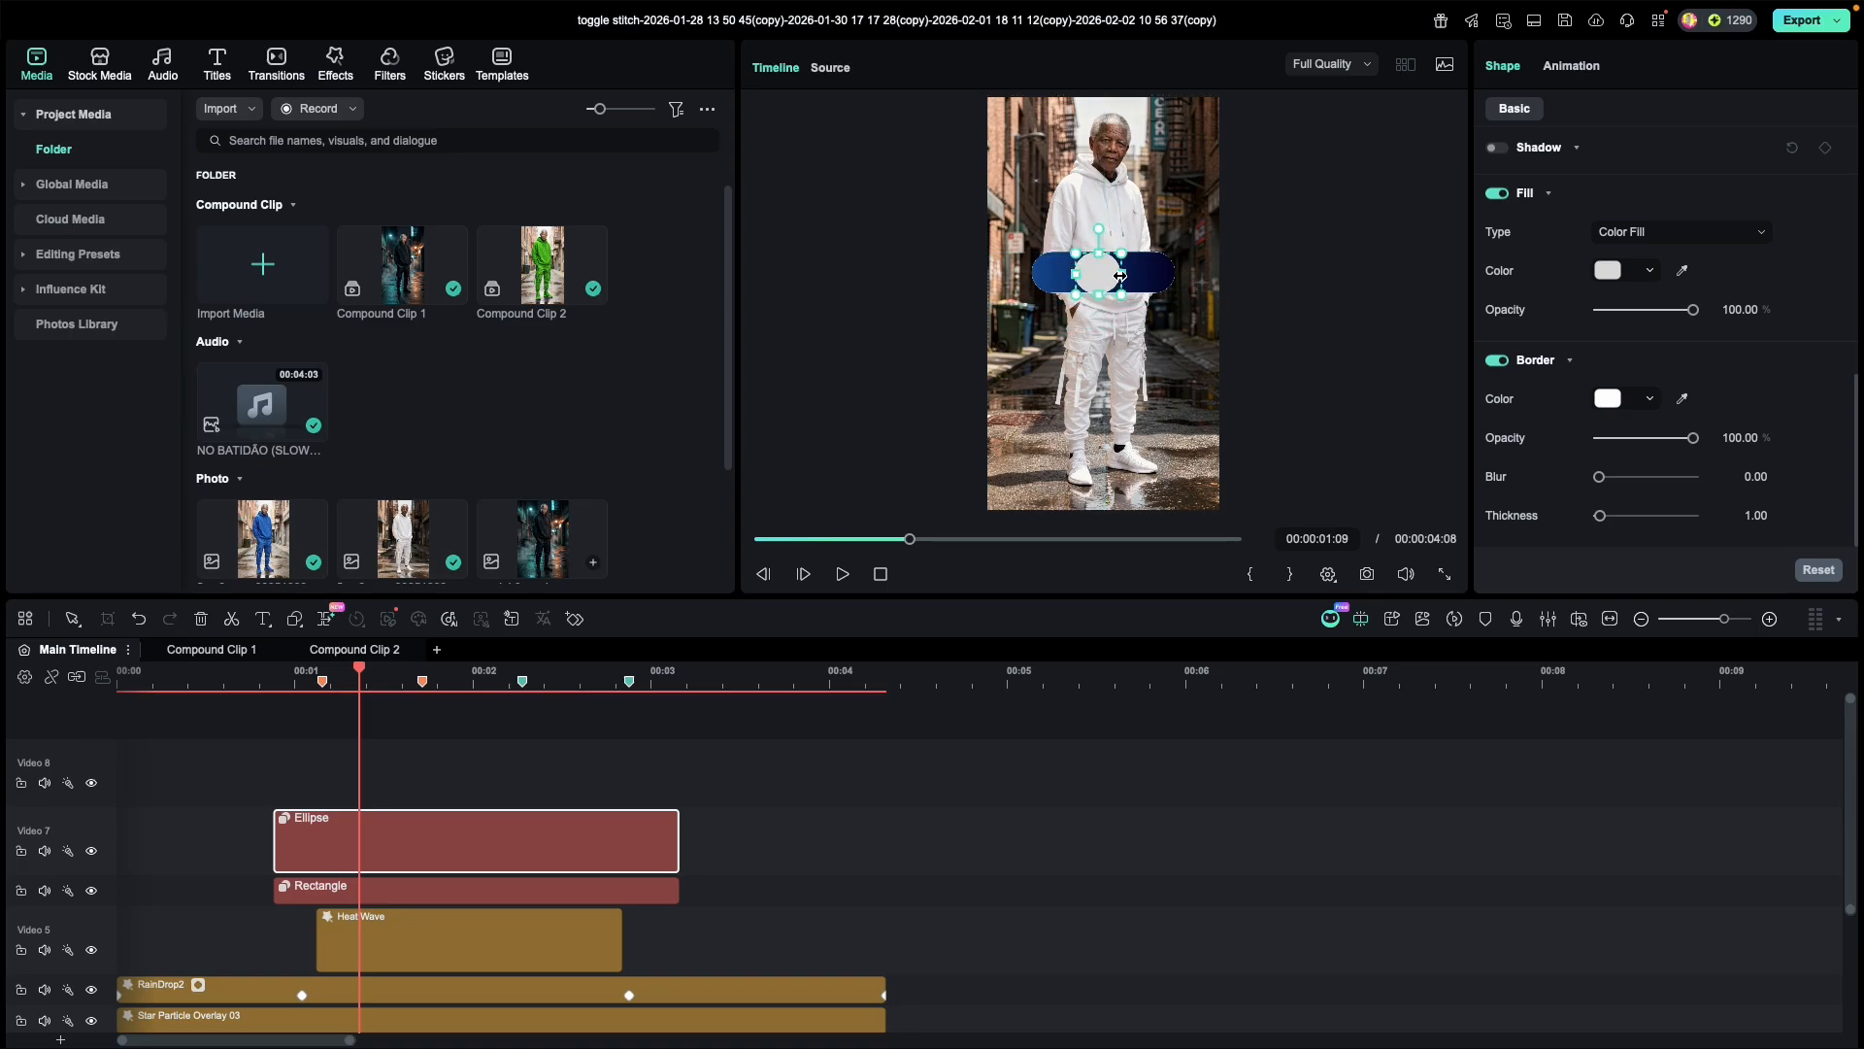
{"action": "scroll", "coordinate": [1097, 292], "scroll_direction": "up", "scroll_amount": 5}
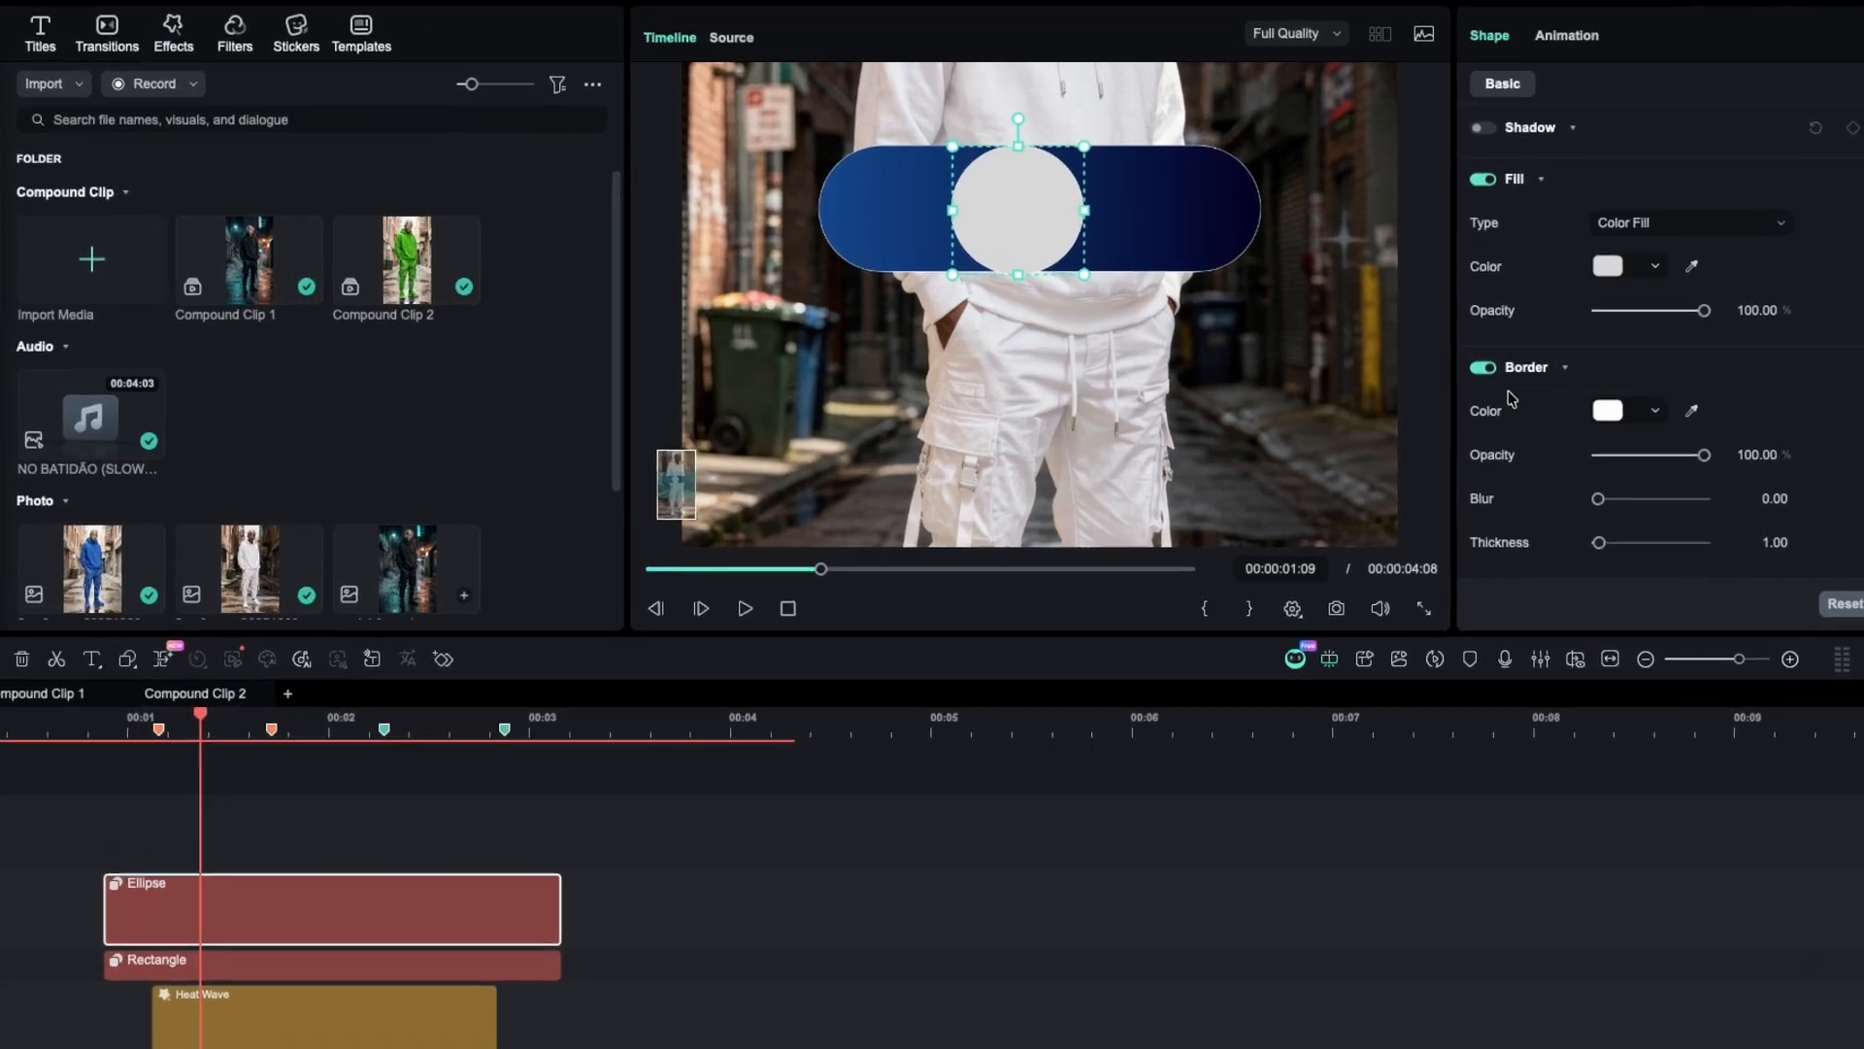
Step: Turn off the circle's border and give it a Gradient Fill starting in medium dark blue, keeping black as the end colour
{"action": "left_click", "coordinate": [1497, 360]}
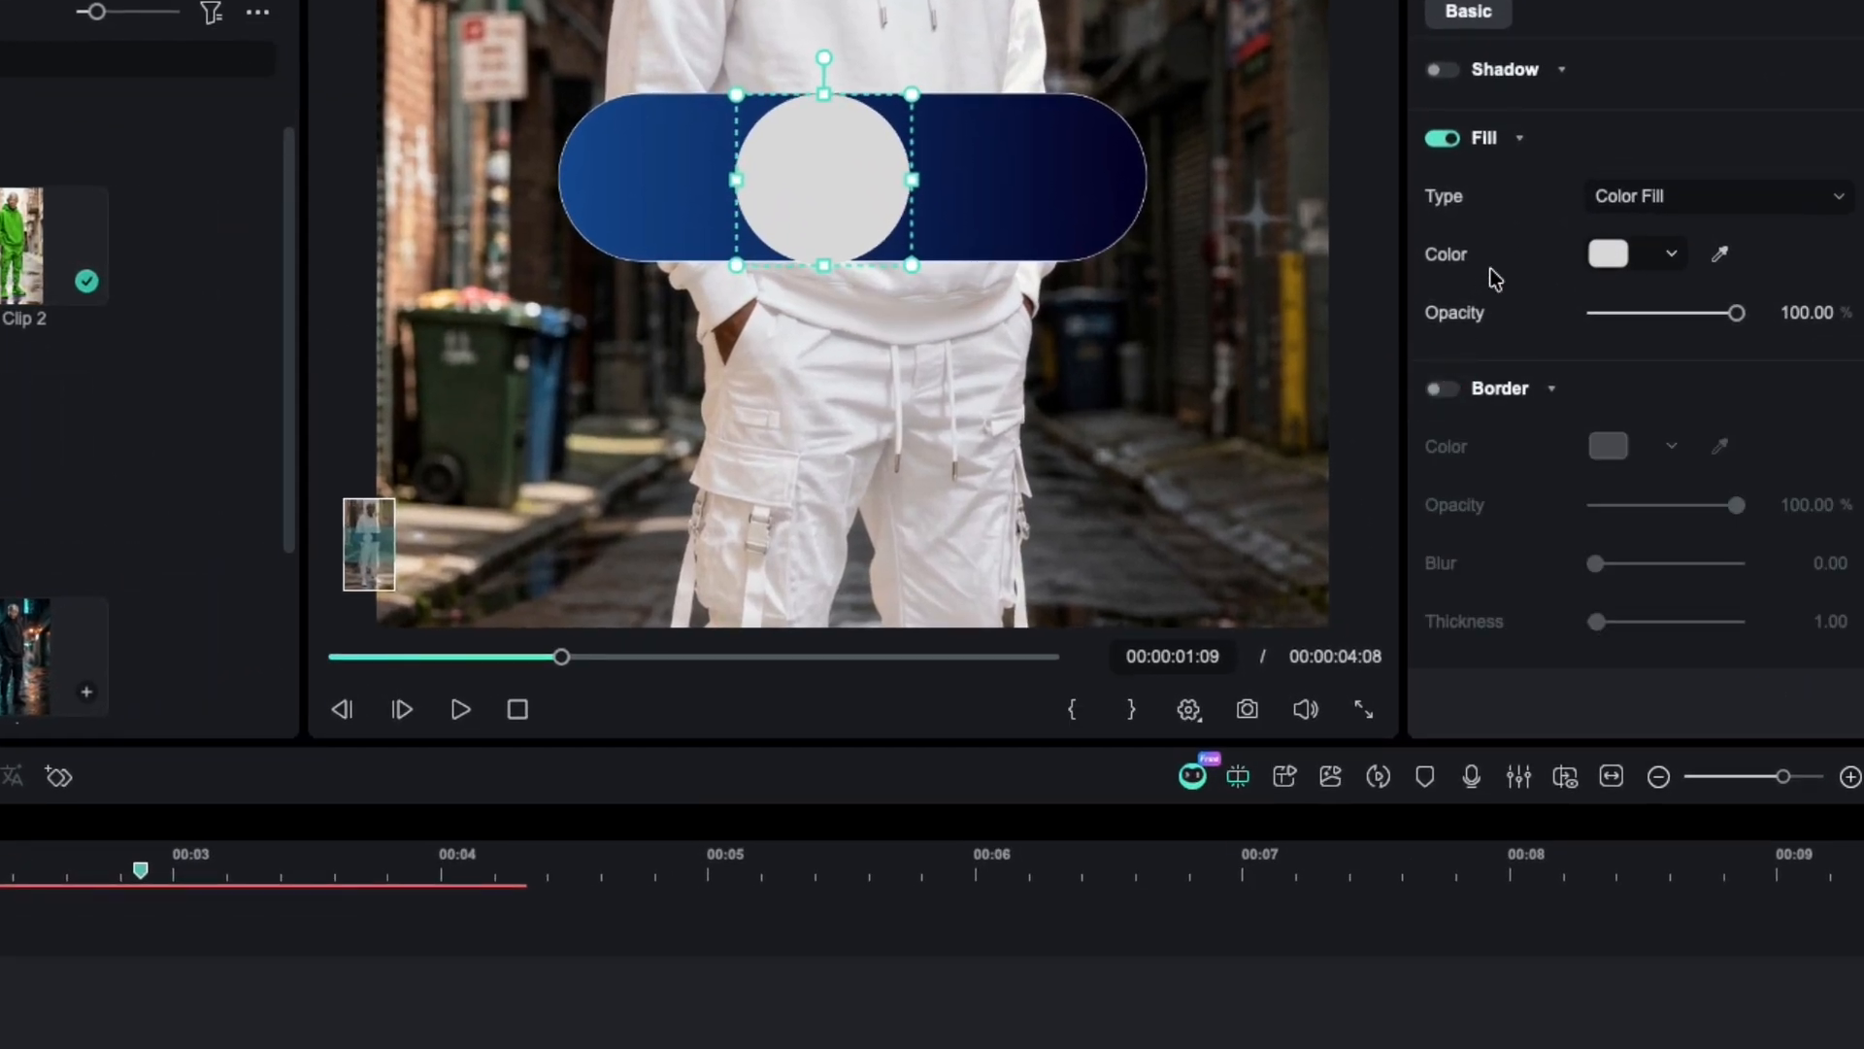
{"action": "left_click", "coordinate": [1614, 196]}
{"action": "left_click", "coordinate": [1634, 294]}
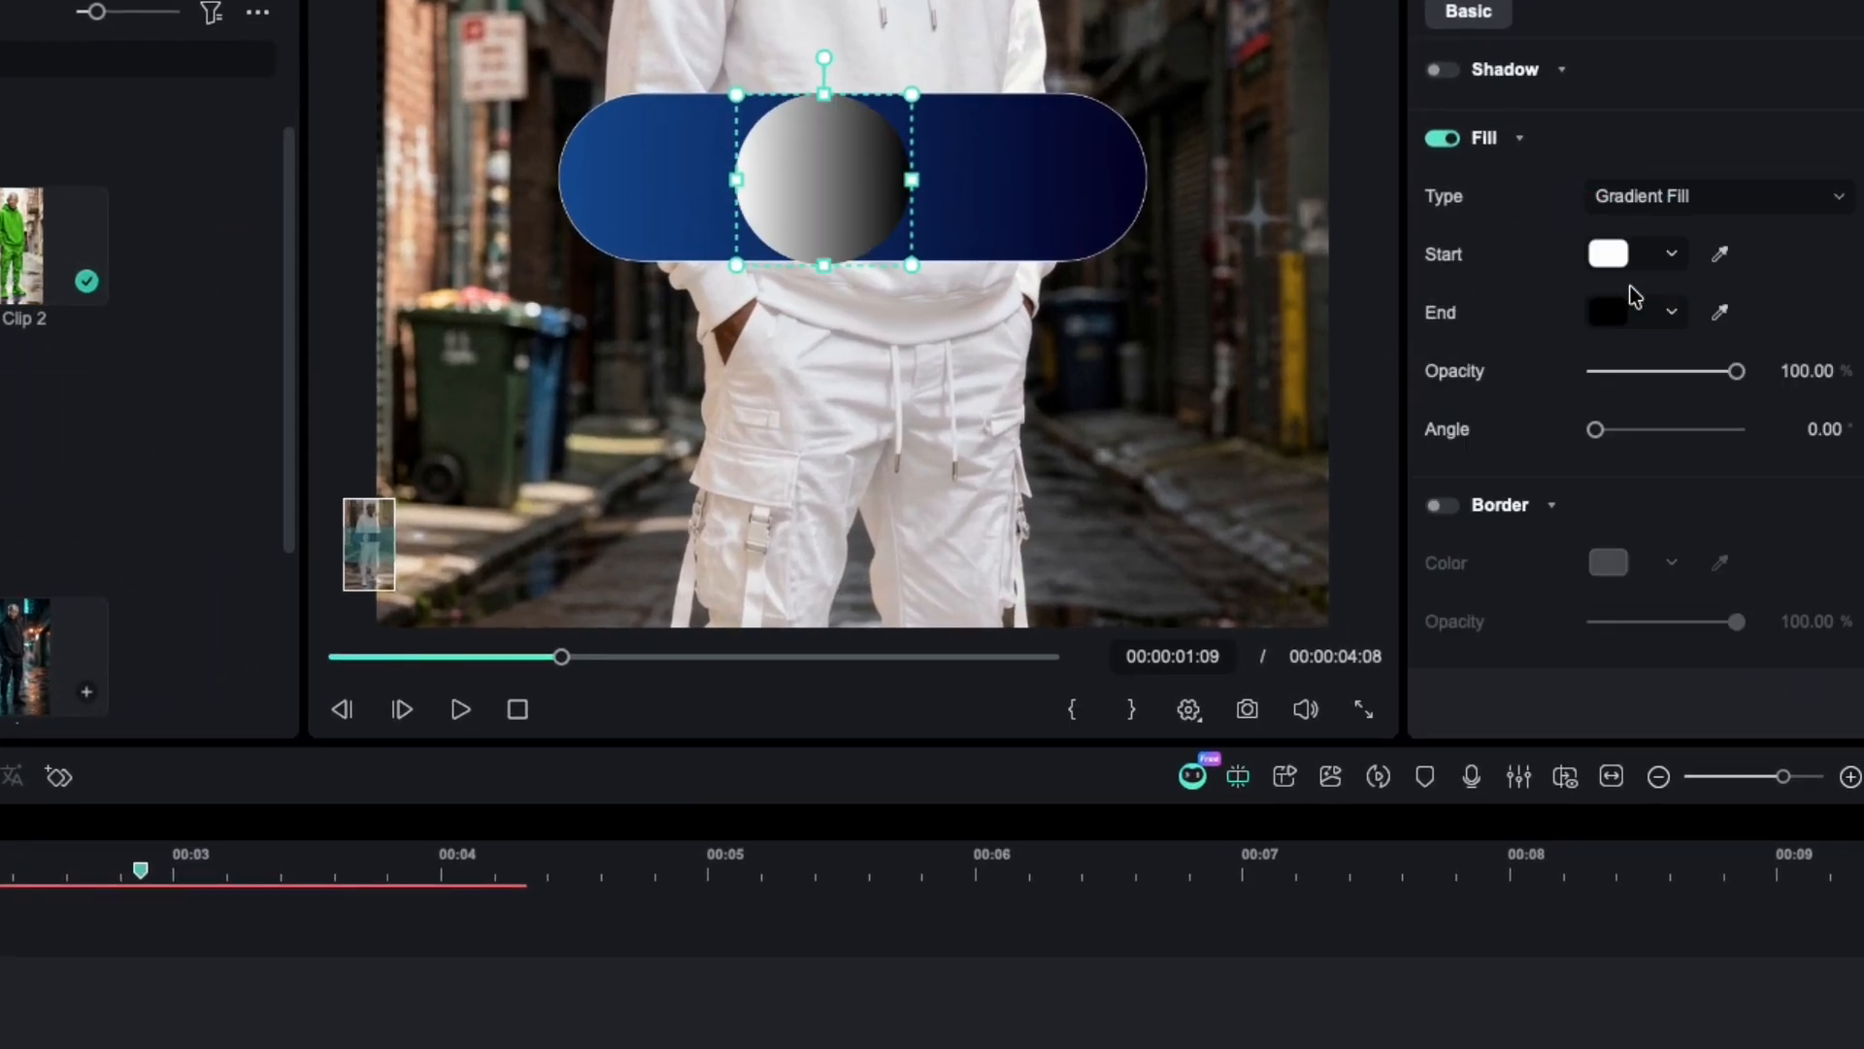
{"action": "left_click", "coordinate": [1621, 254]}
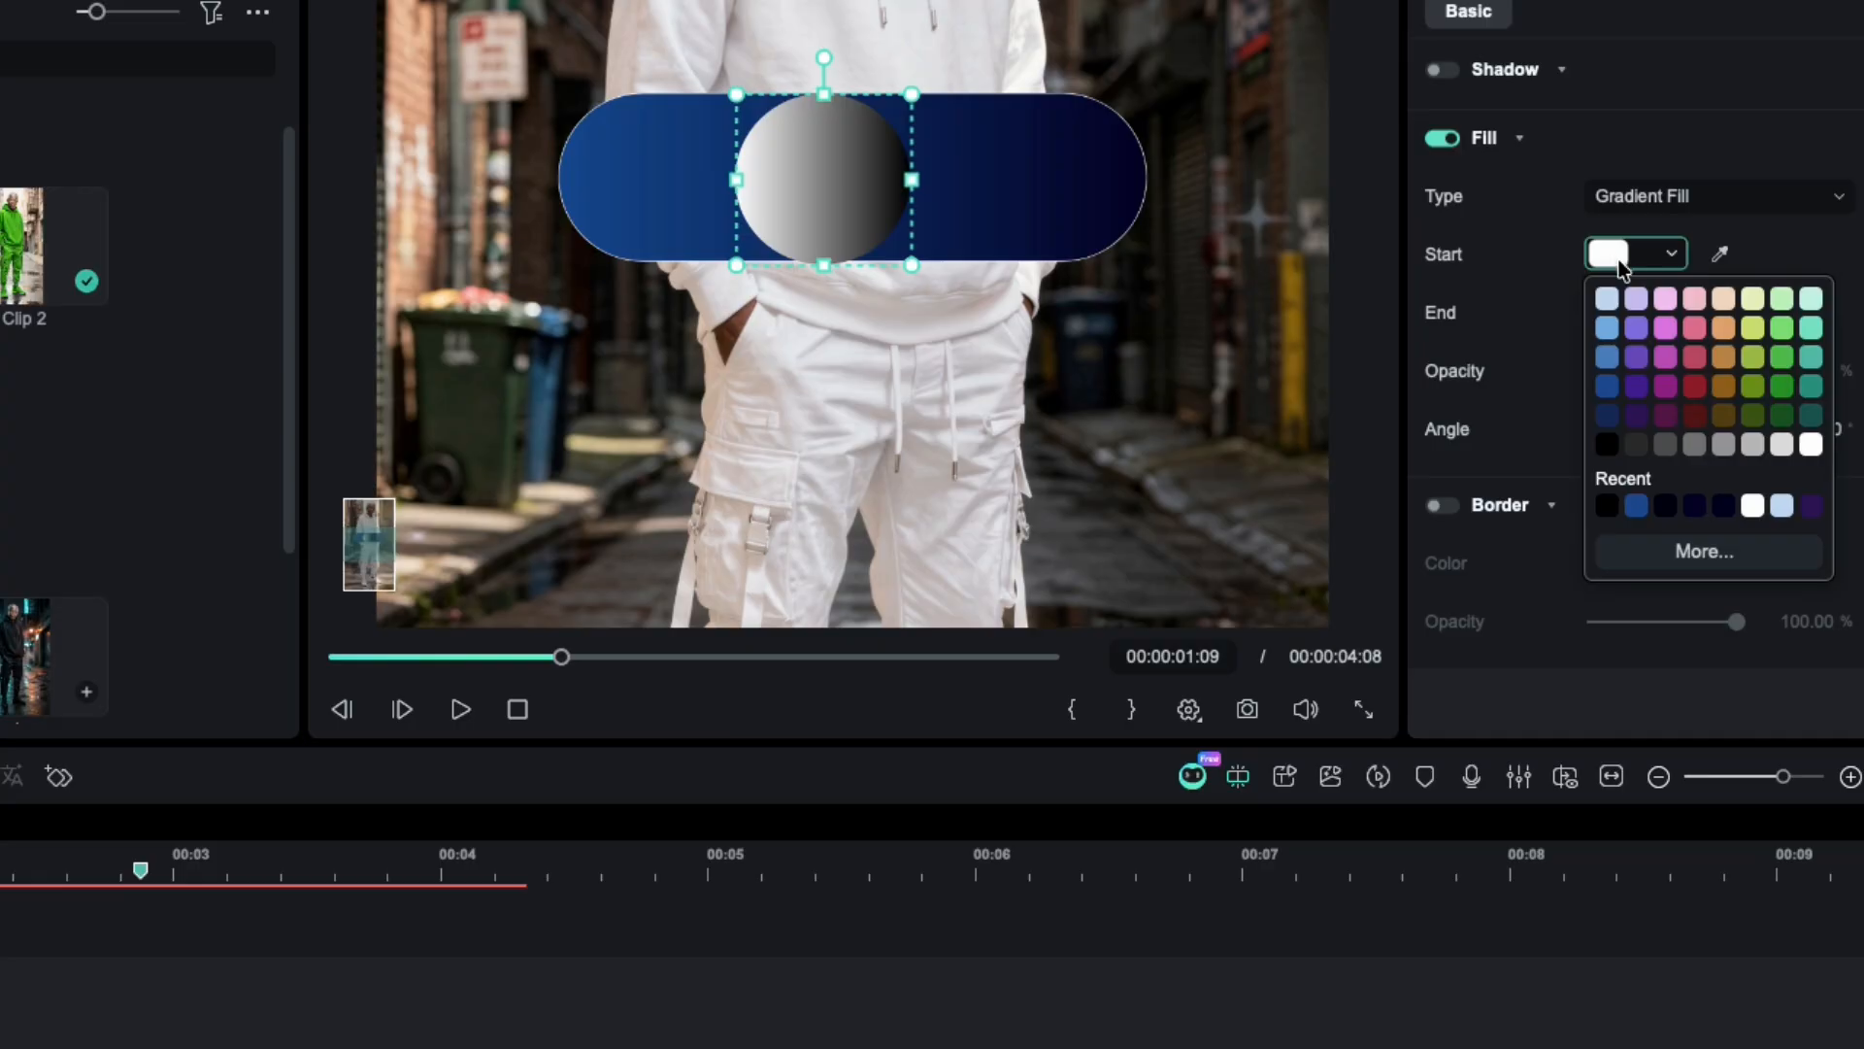
{"action": "left_click", "coordinate": [1608, 386]}
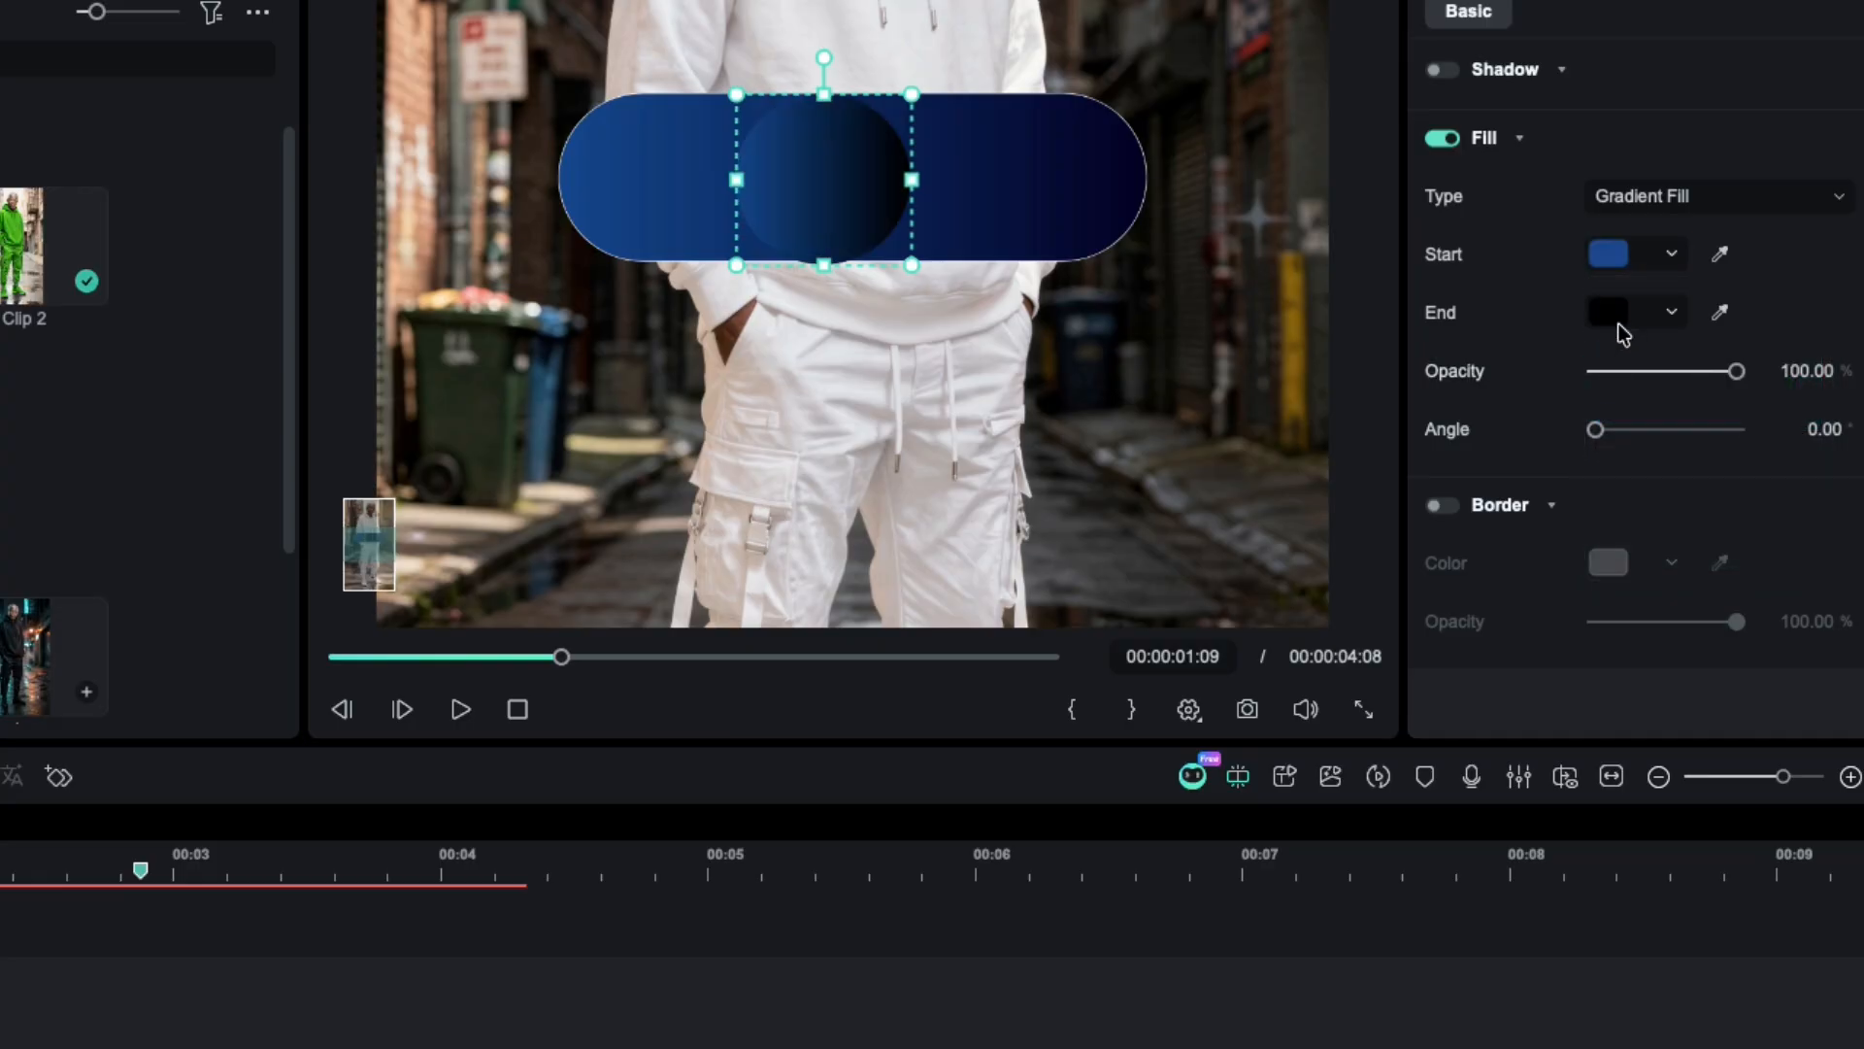
Step: Enable a Drop Shadow on the circle with a blur of about 20%
{"action": "scroll", "coordinate": [1581, 449], "scroll_direction": "down", "scroll_amount": 3}
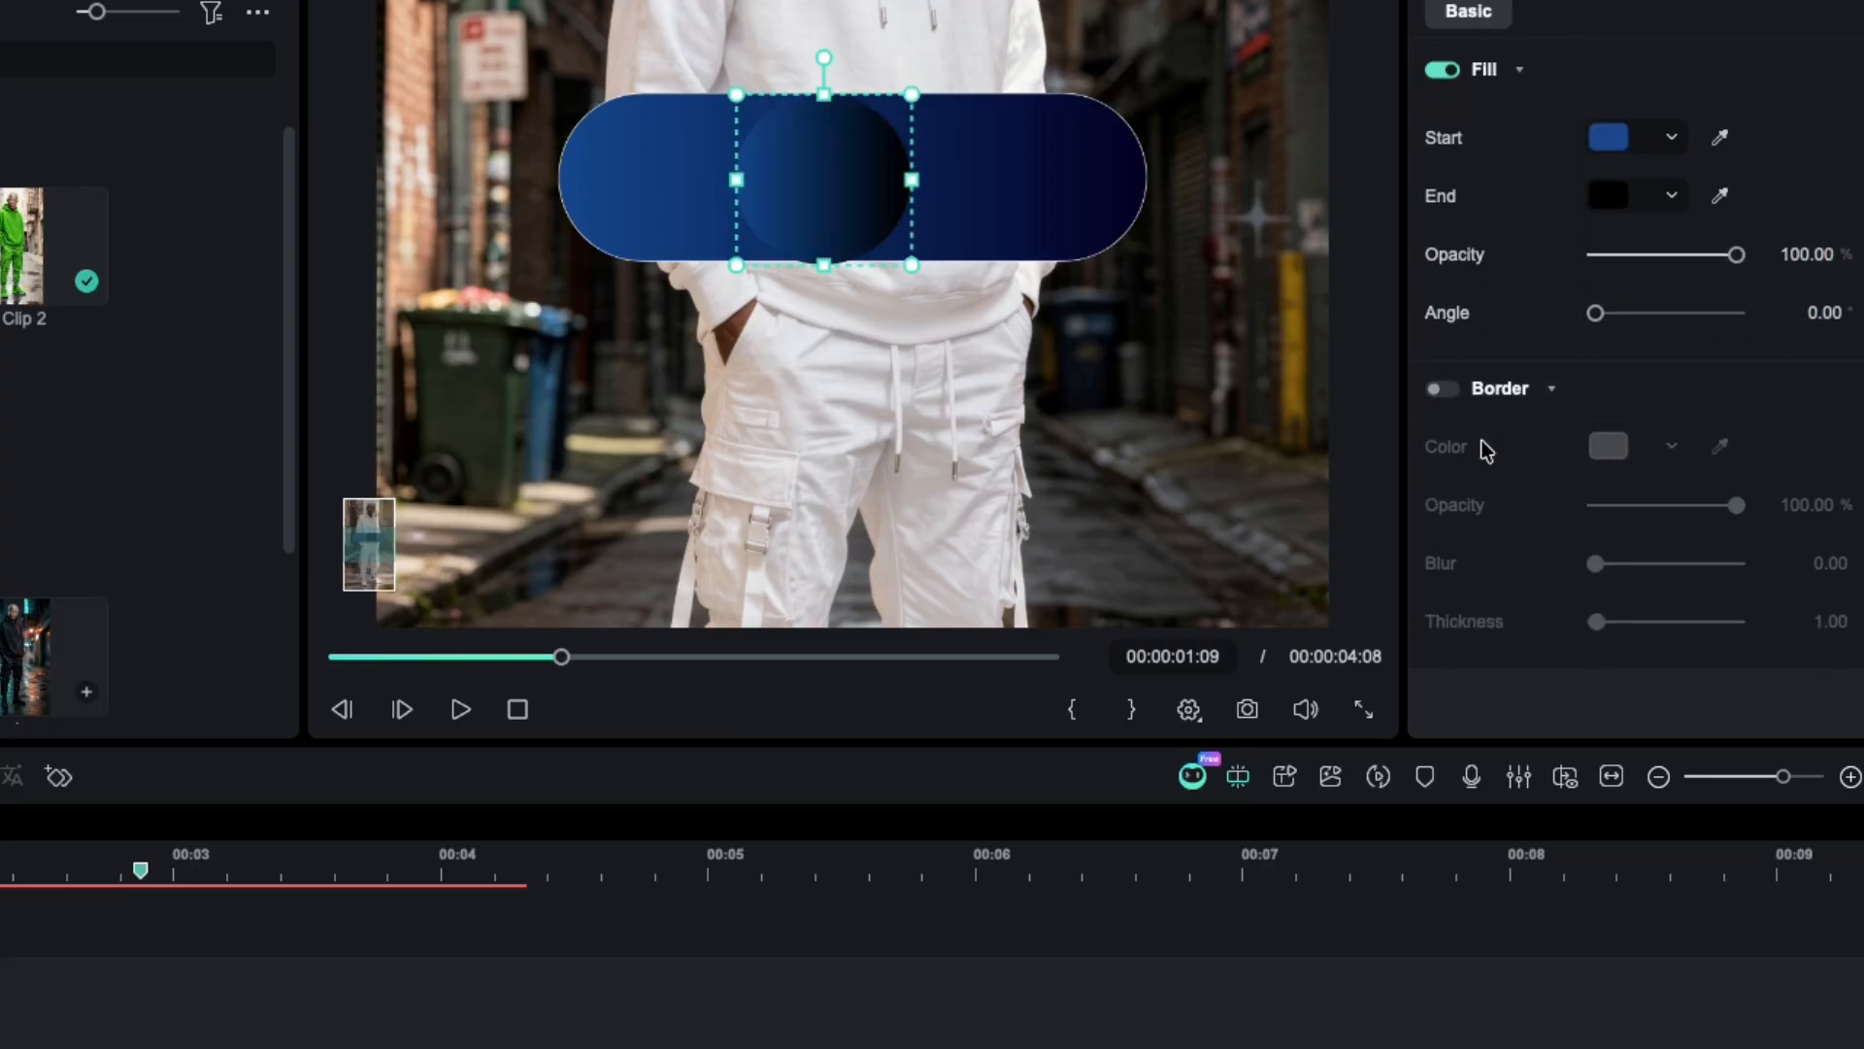
{"action": "scroll", "coordinate": [1486, 448], "scroll_direction": "up", "scroll_amount": 6}
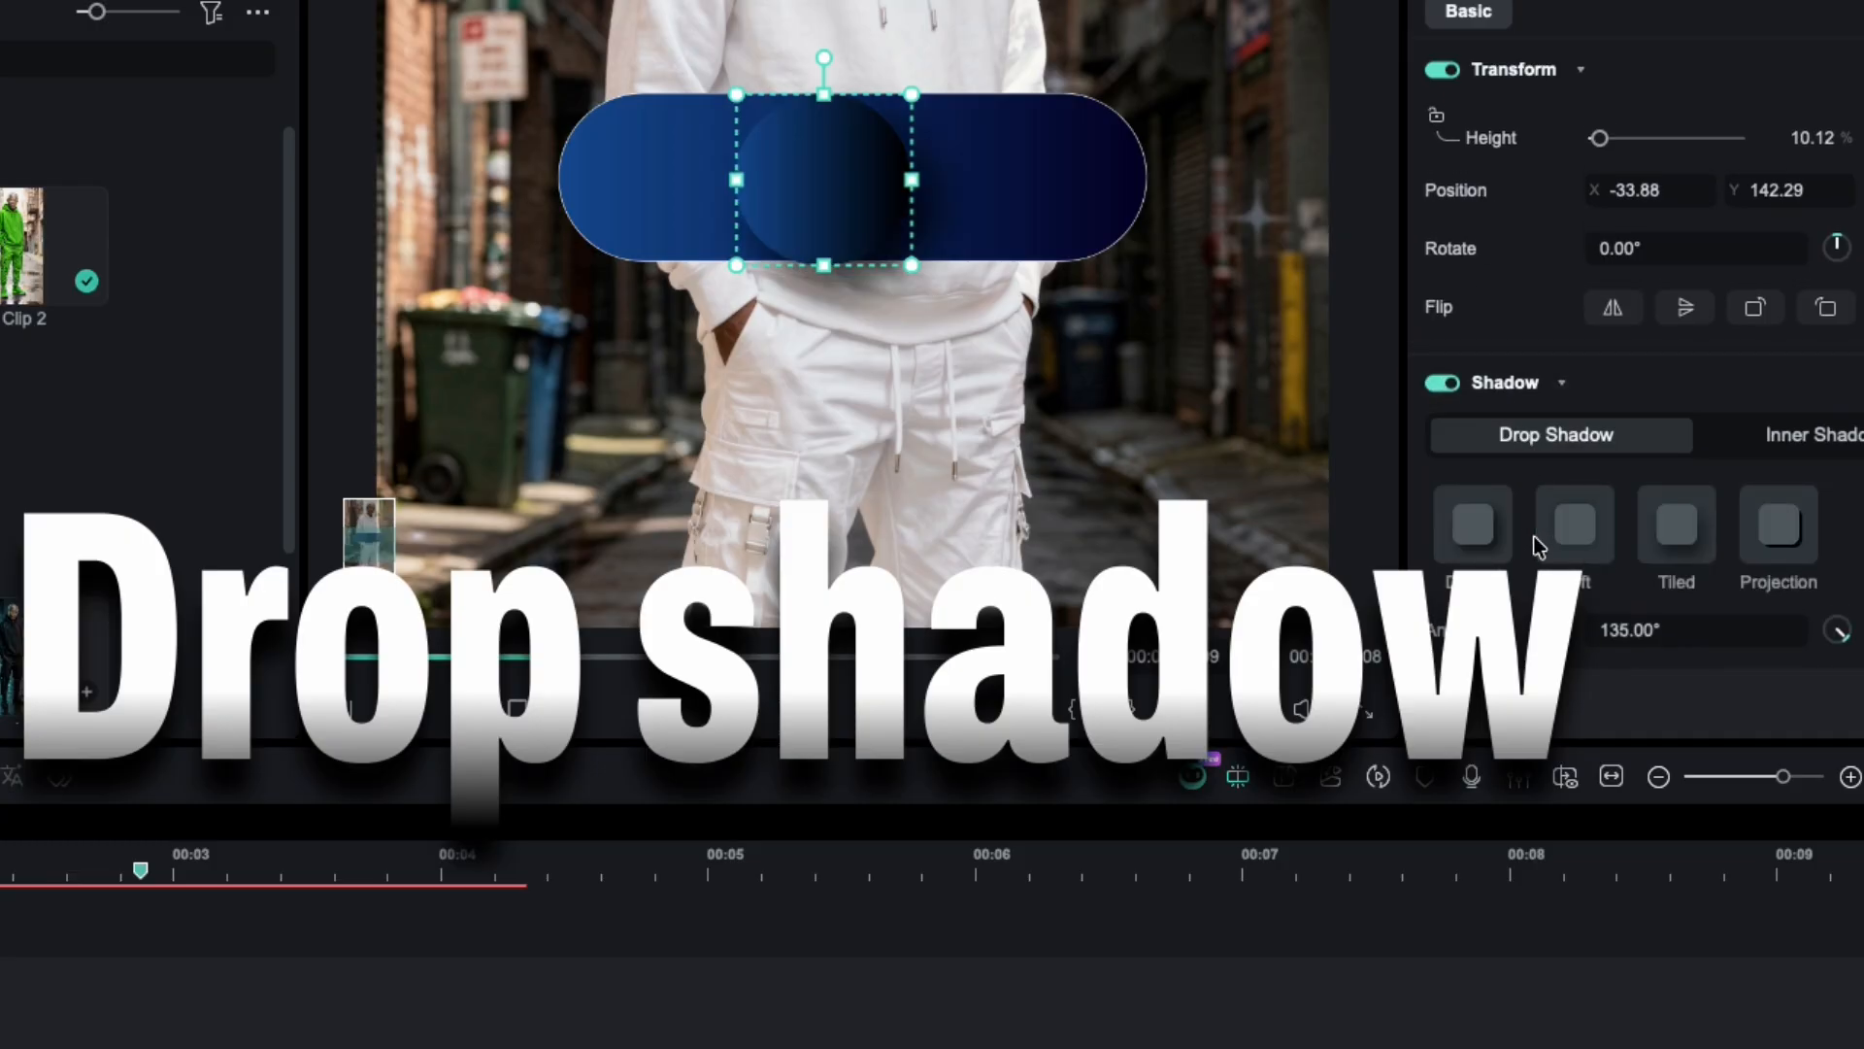
{"action": "scroll", "coordinate": [1539, 549], "scroll_direction": "down", "scroll_amount": 7}
{"action": "left_click_drag", "start_coordinate": [1708, 579], "coordinate": [1743, 560]}
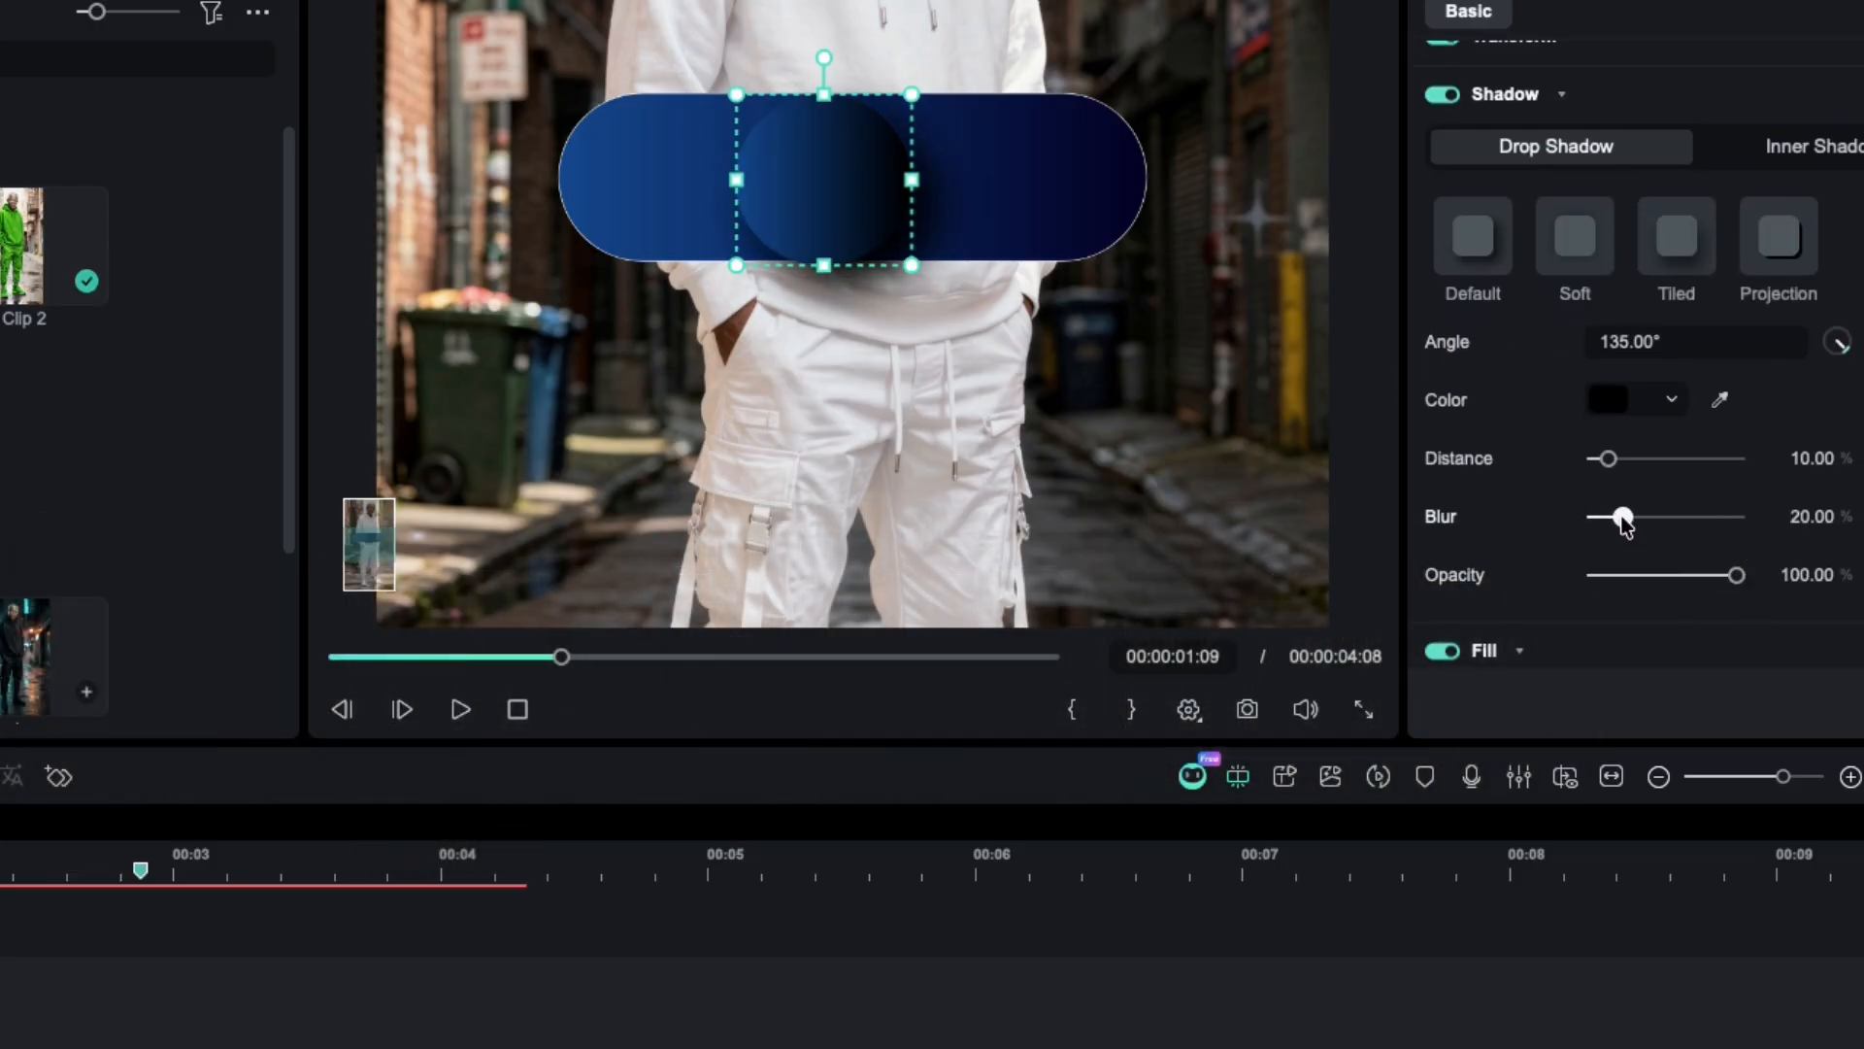
{"action": "left_click_drag", "start_coordinate": [1623, 519], "coordinate": [1620, 518]}
{"action": "left_click", "coordinate": [305, 967]}
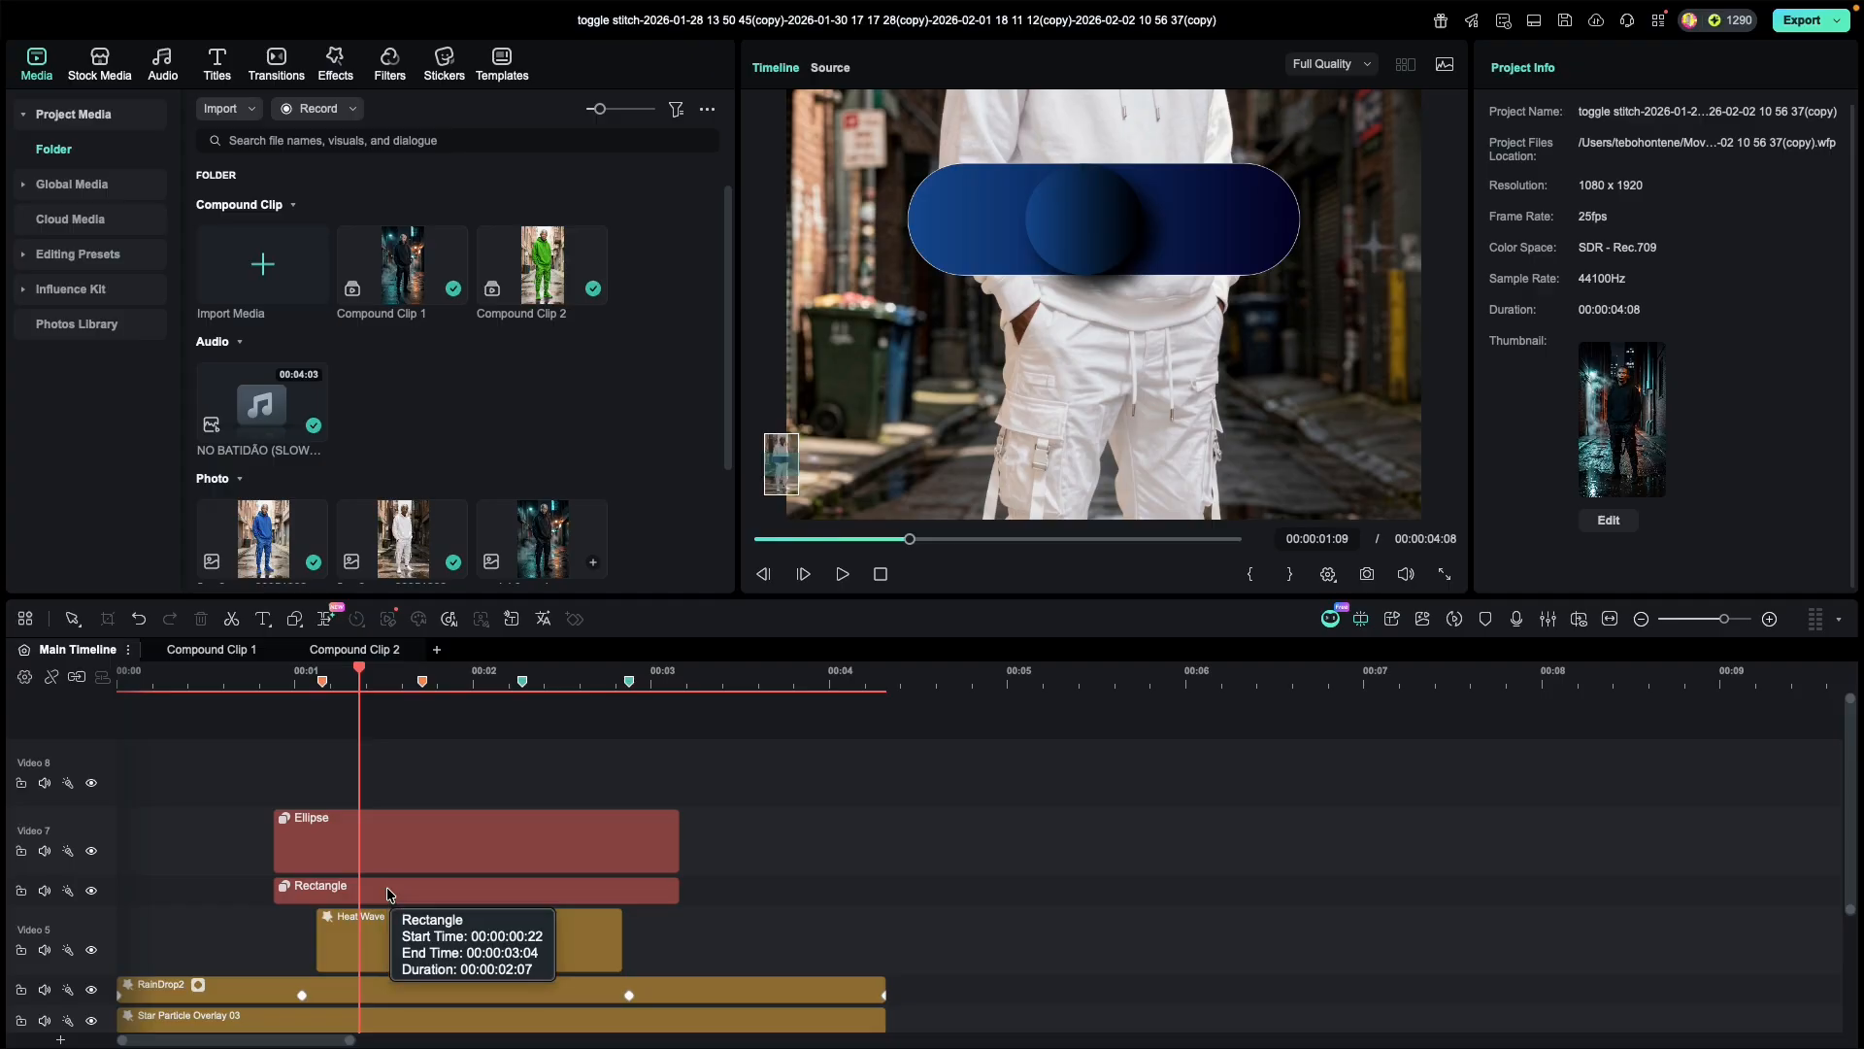
Step: Turn the Rectangle clip into a compound clip named "path"
{"action": "right_click", "coordinate": [387, 888]}
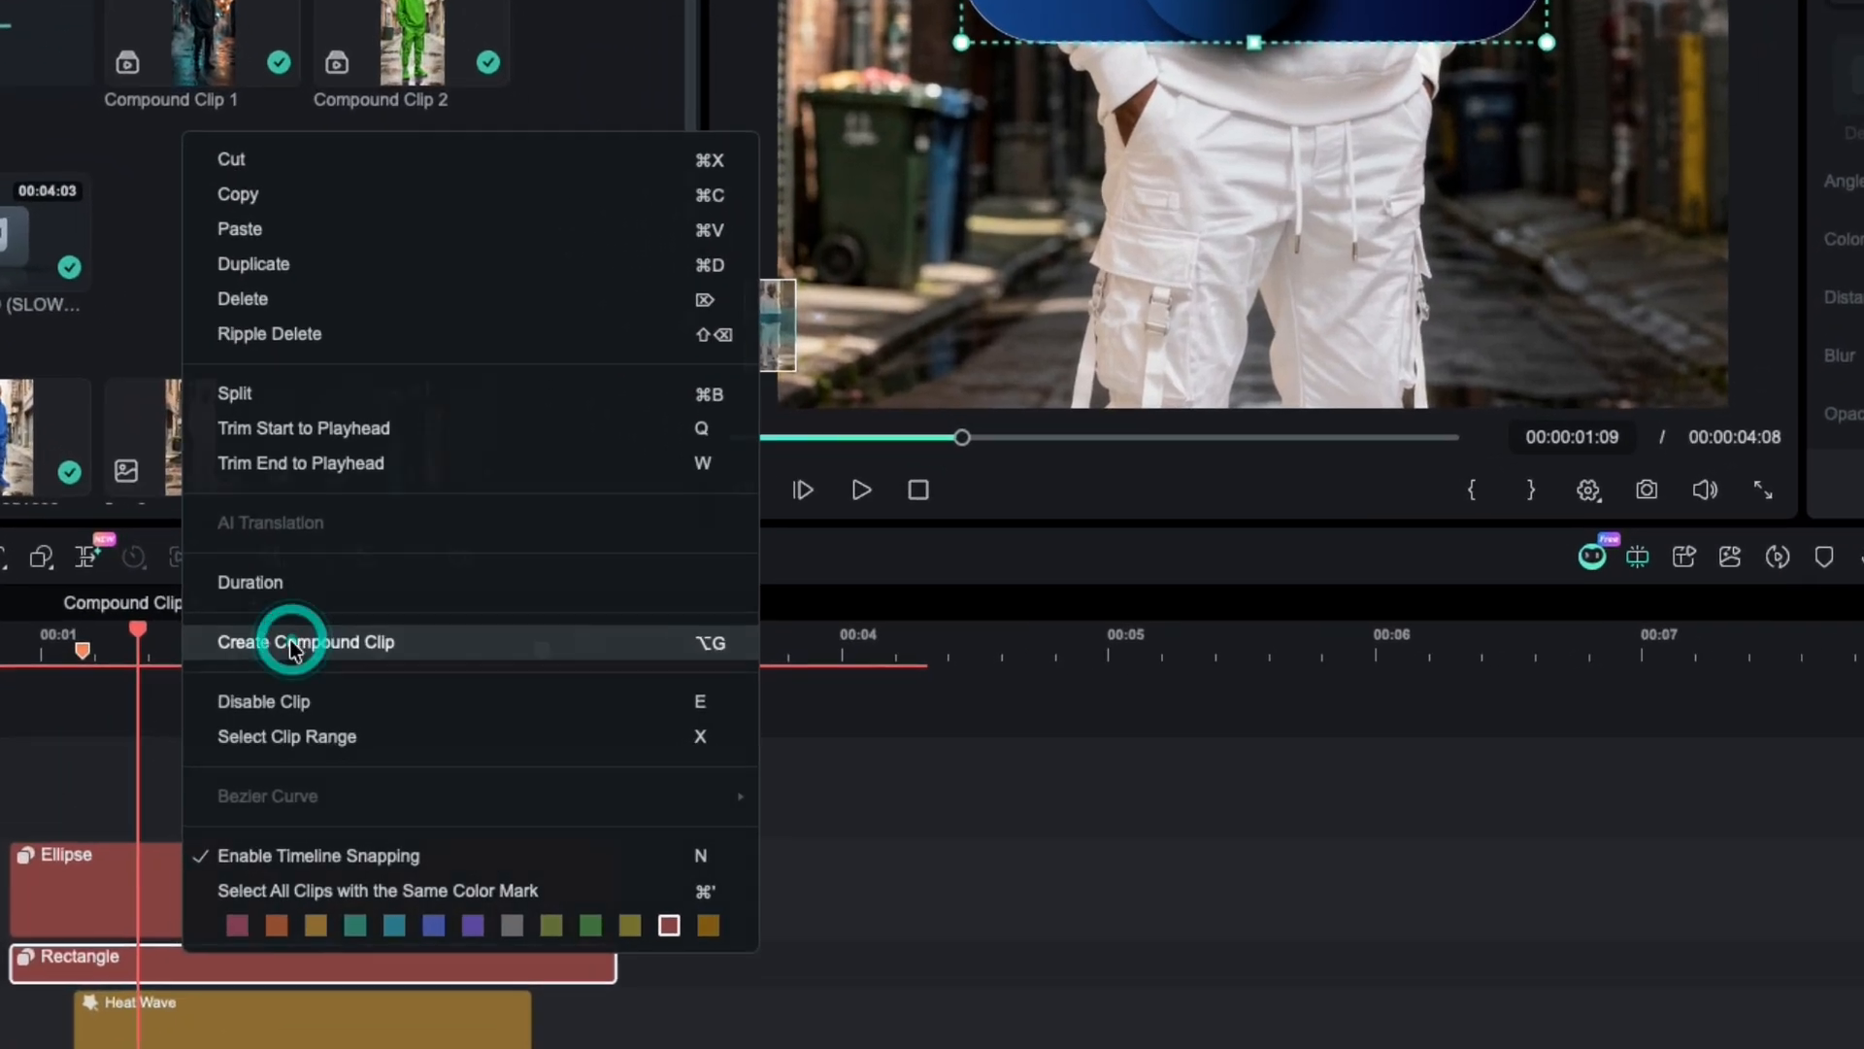
{"action": "left_click", "coordinate": [293, 643]}
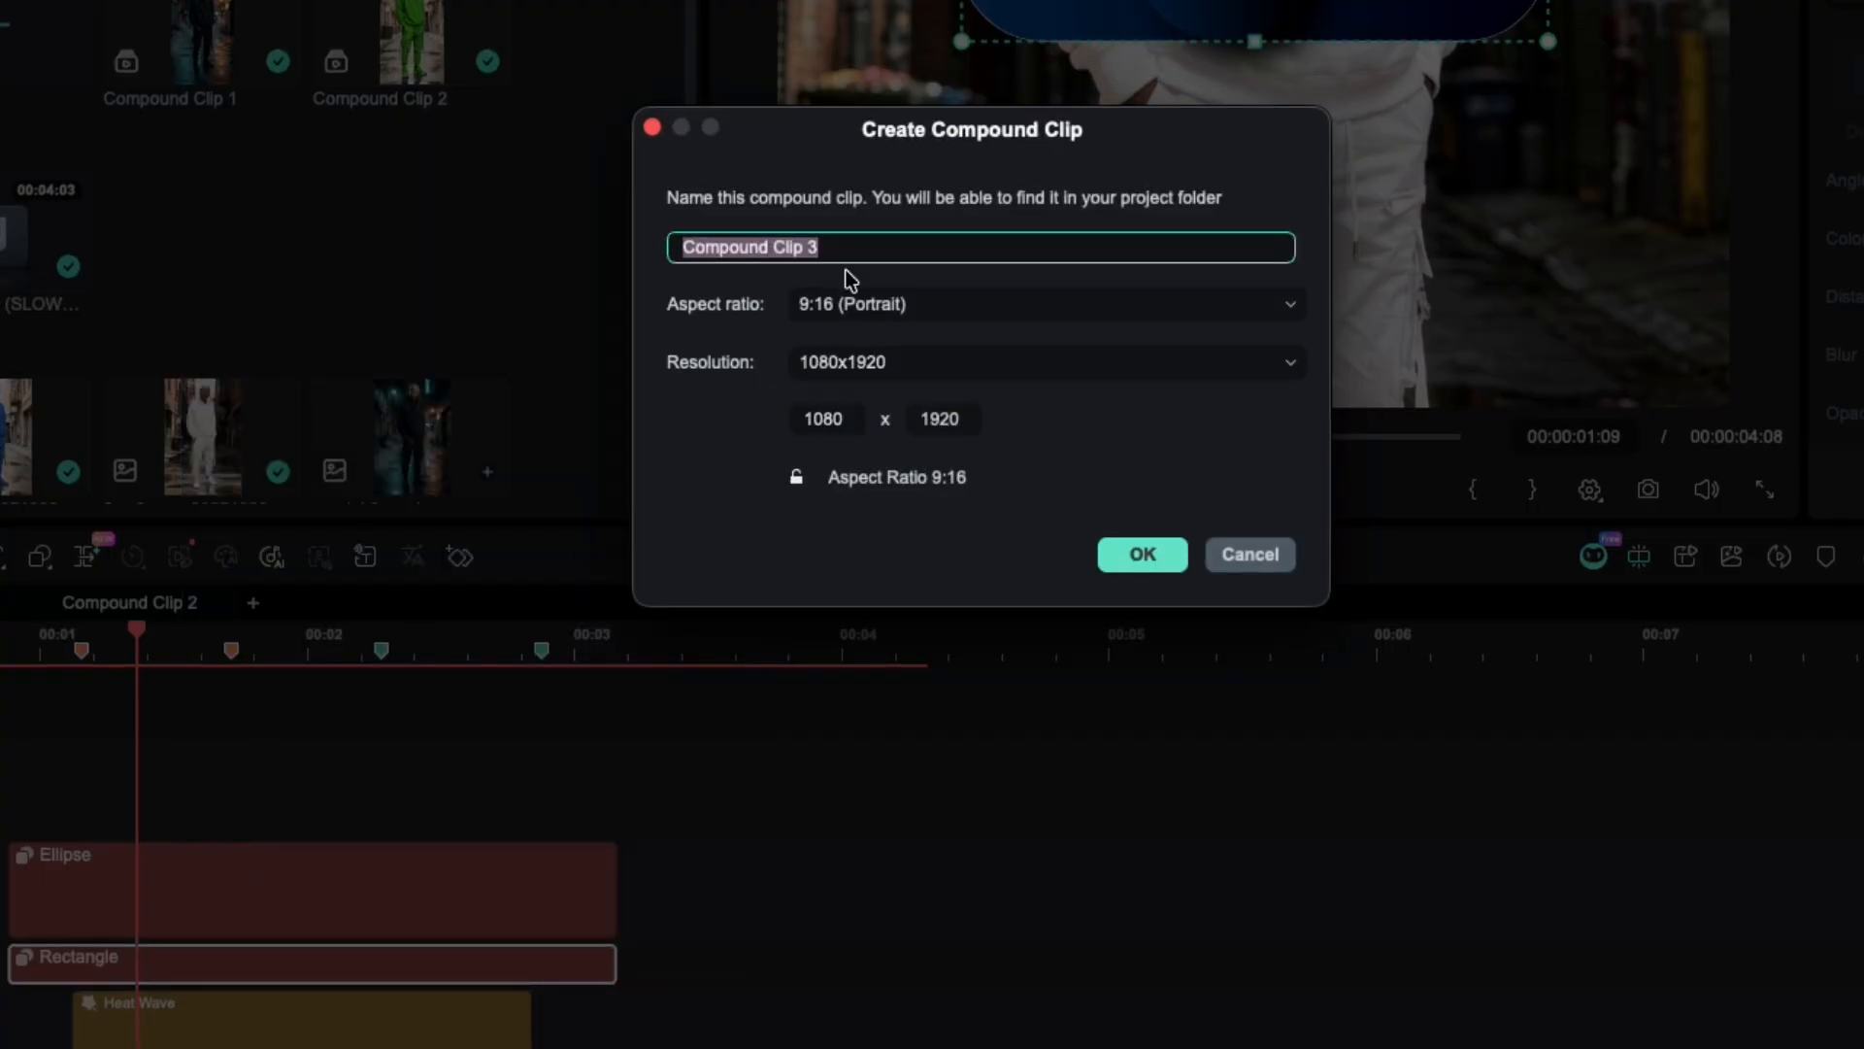
{"action": "type", "text": "path"}
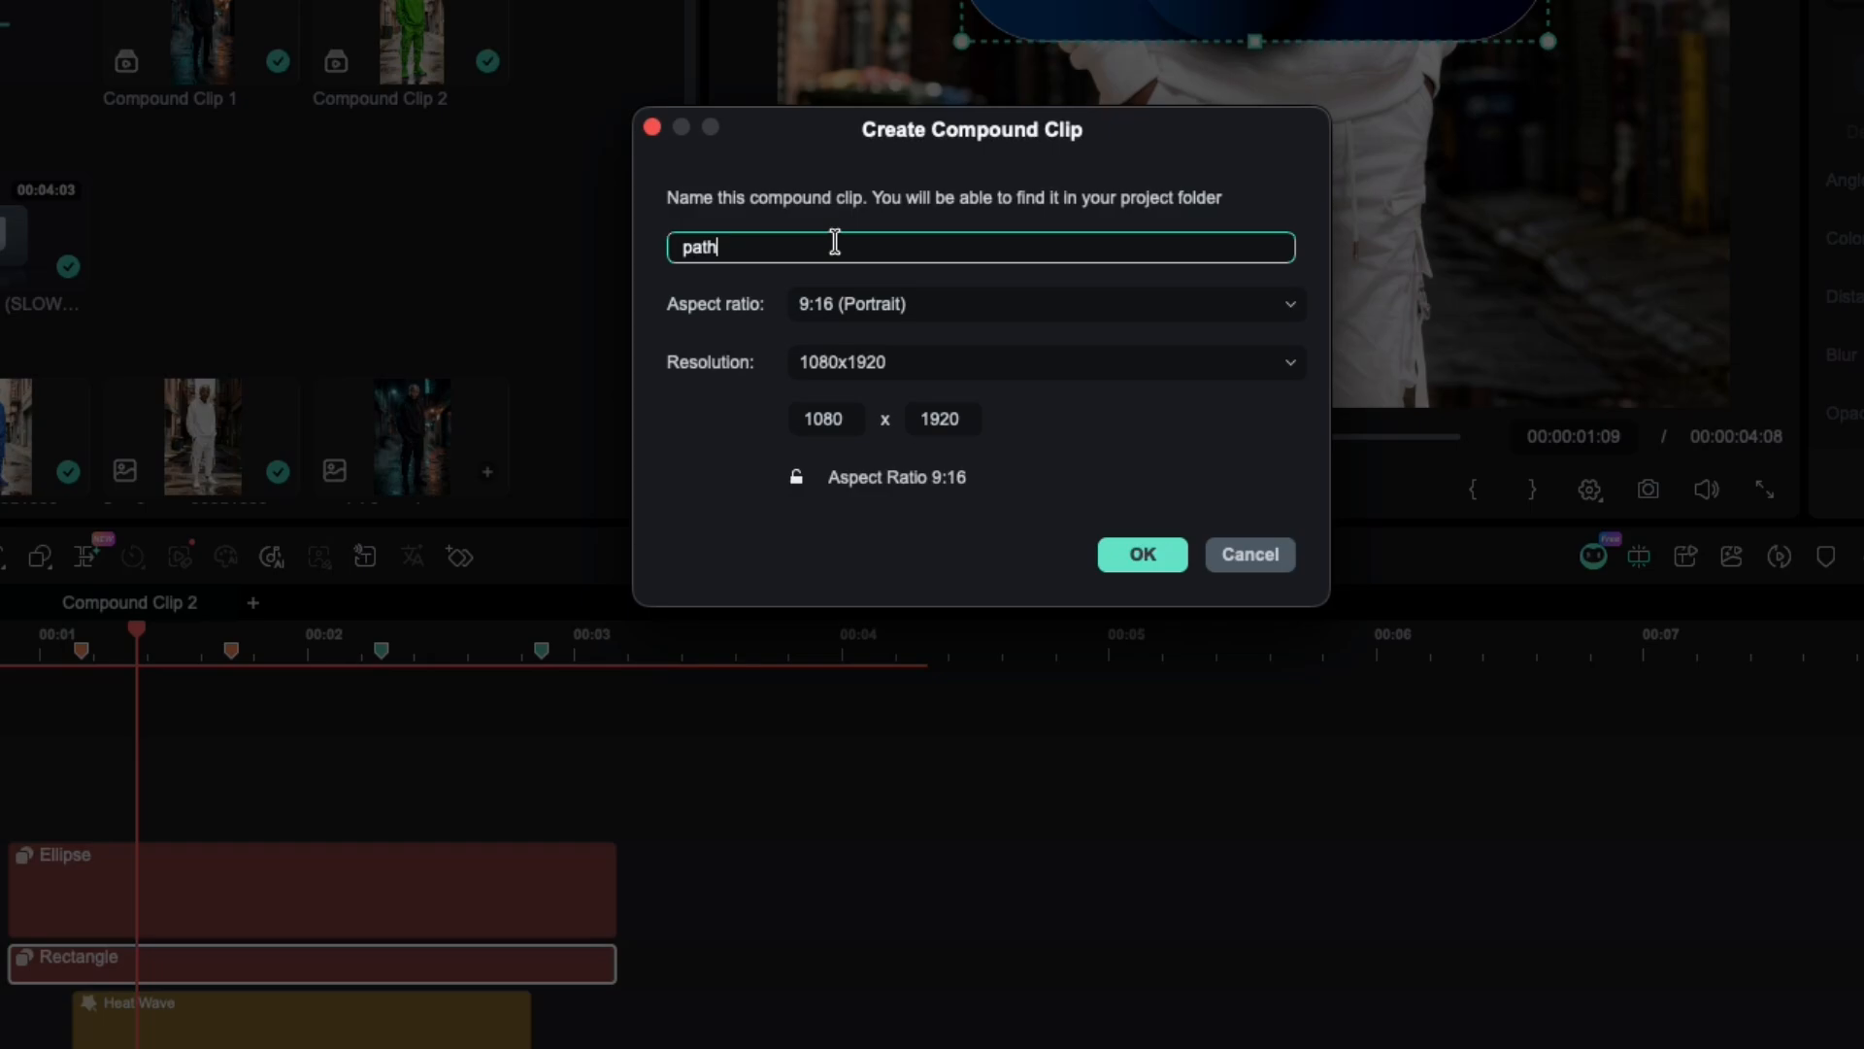
{"action": "left_click", "coordinate": [1136, 552]}
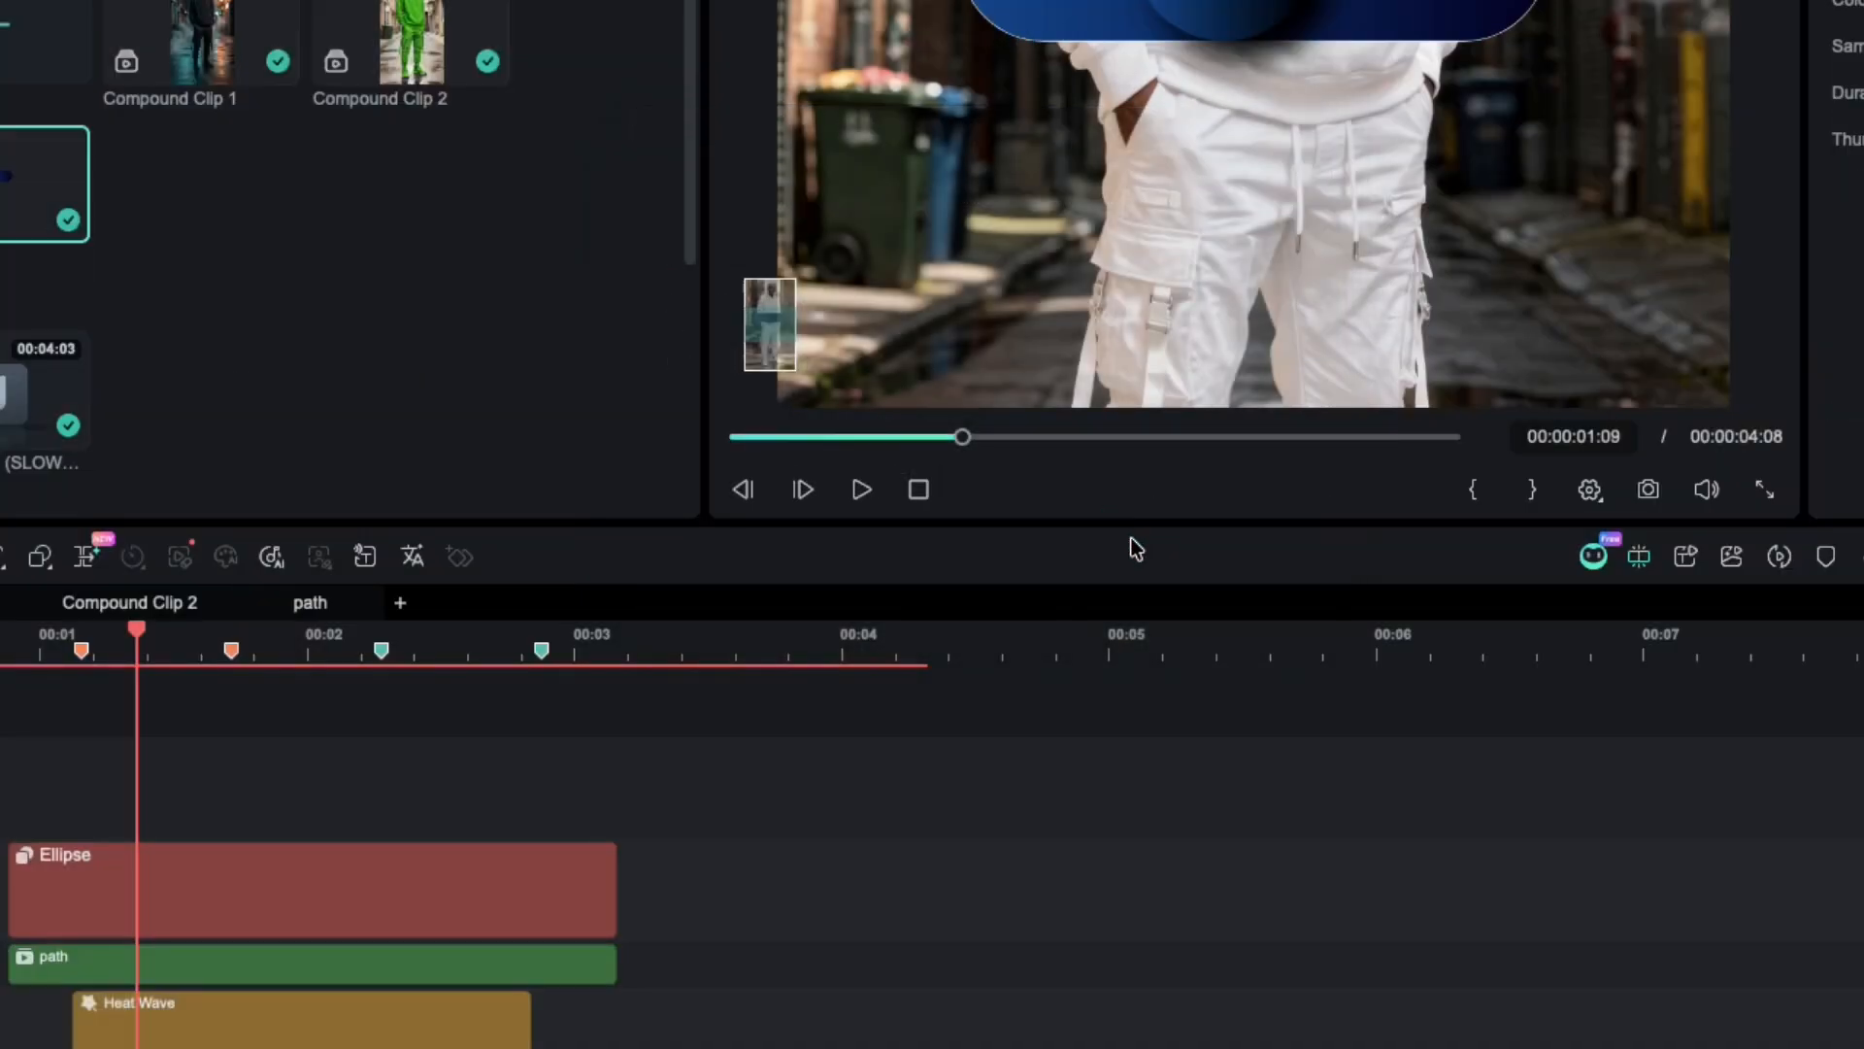
Step: Turn the Ellipse clip into a compound clip named "circle"
{"action": "right_click", "coordinate": [169, 901]}
{"action": "left_click", "coordinate": [382, 574]}
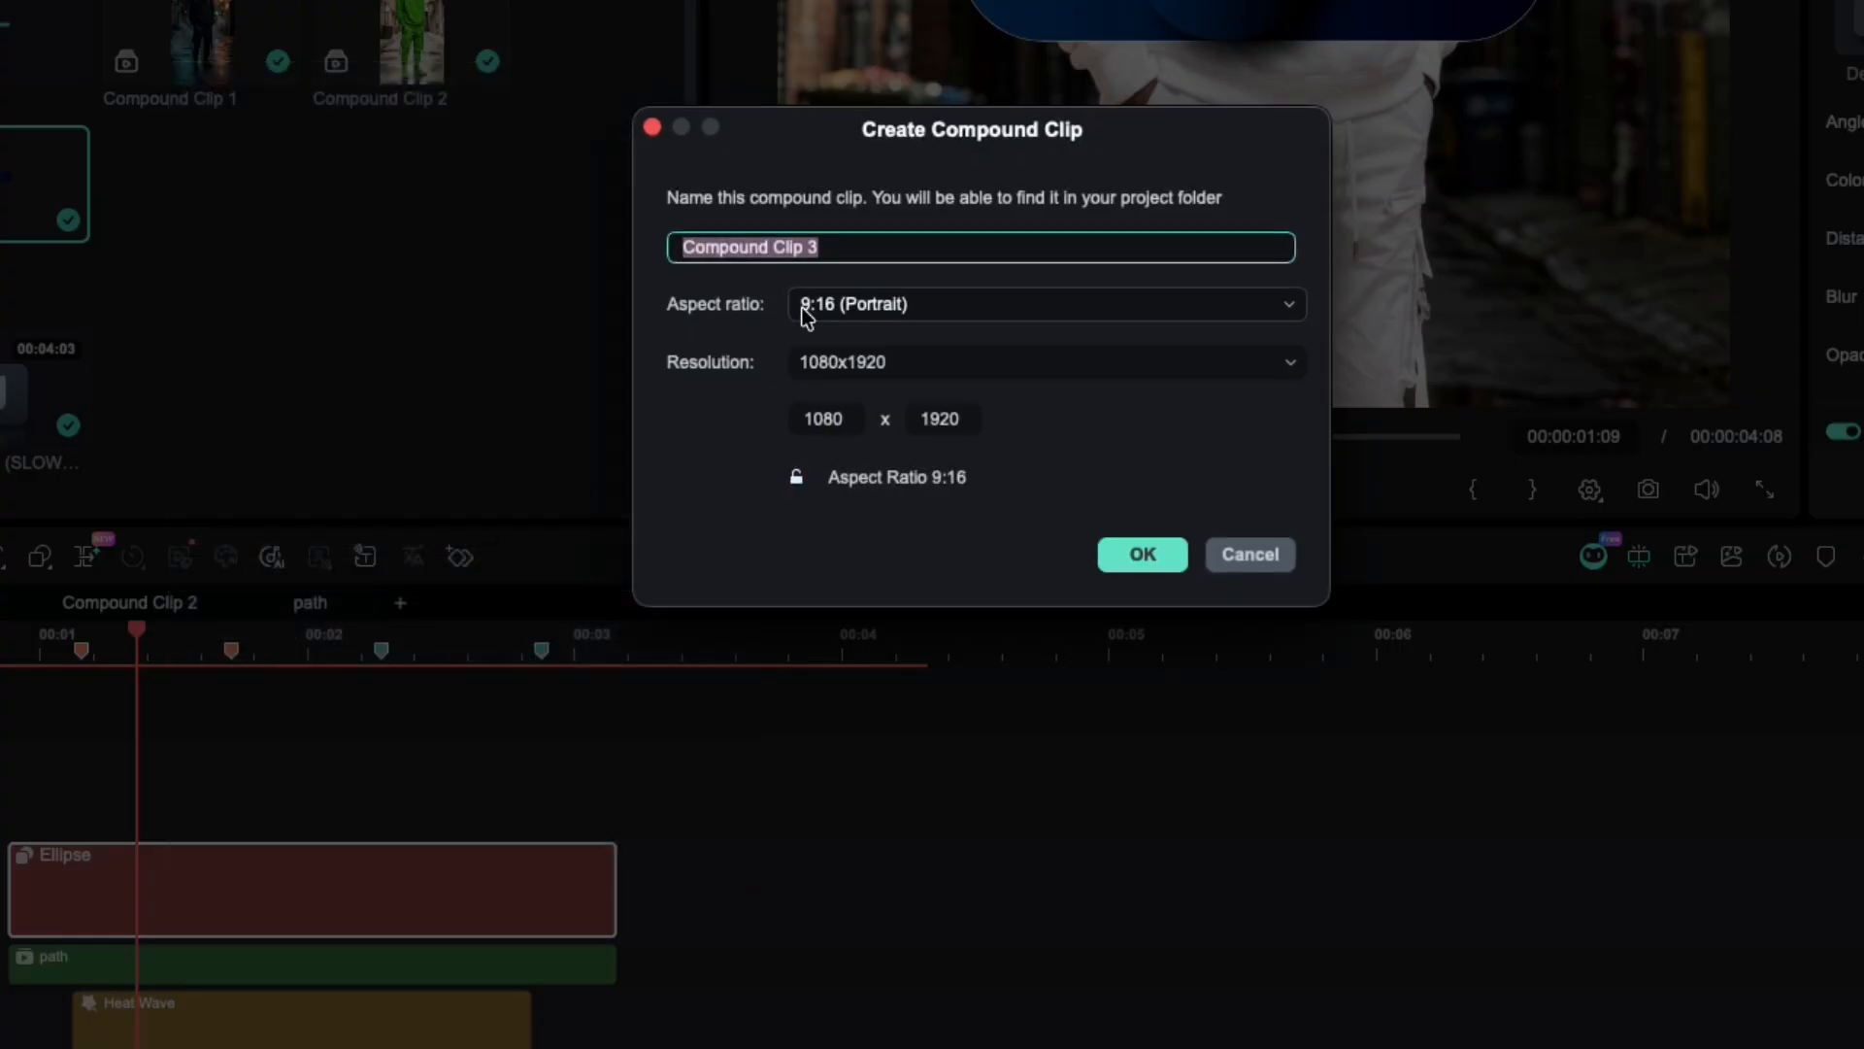
{"action": "type", "text": "circle"}
{"action": "key", "text": "Return"}
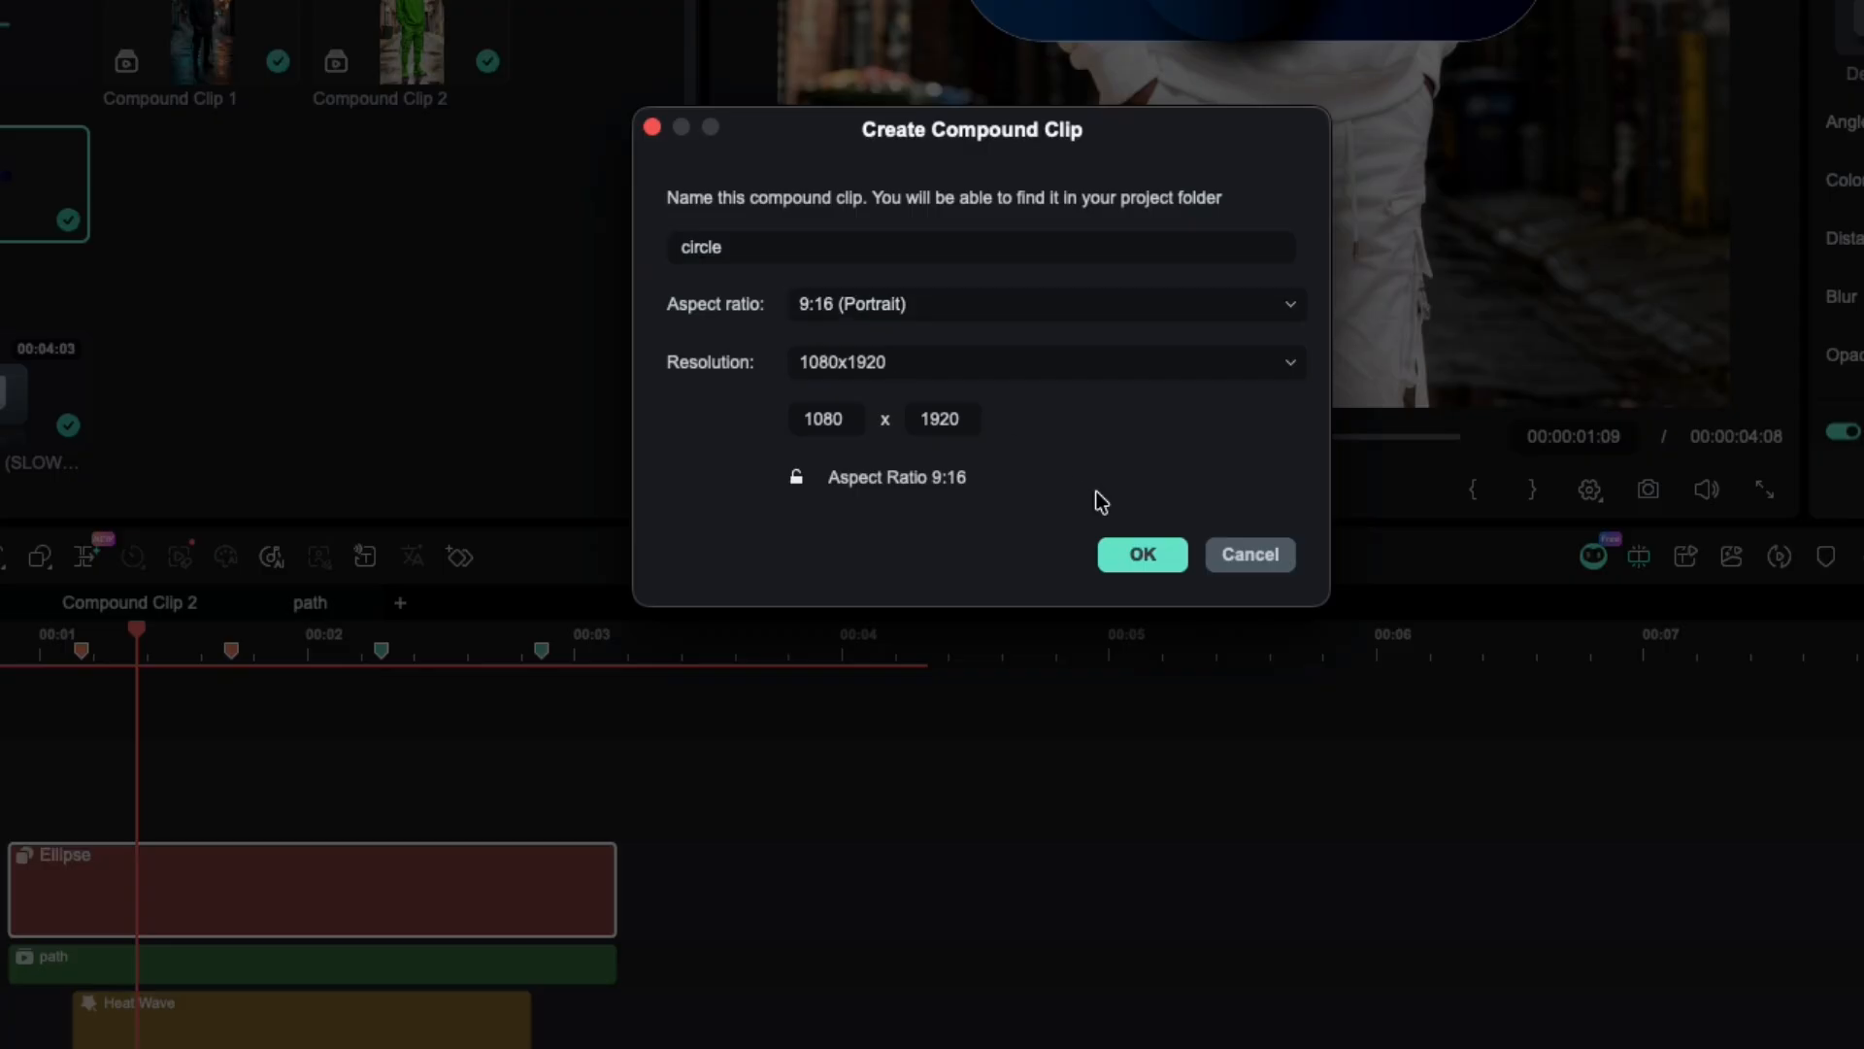
{"action": "left_click", "coordinate": [1117, 552]}
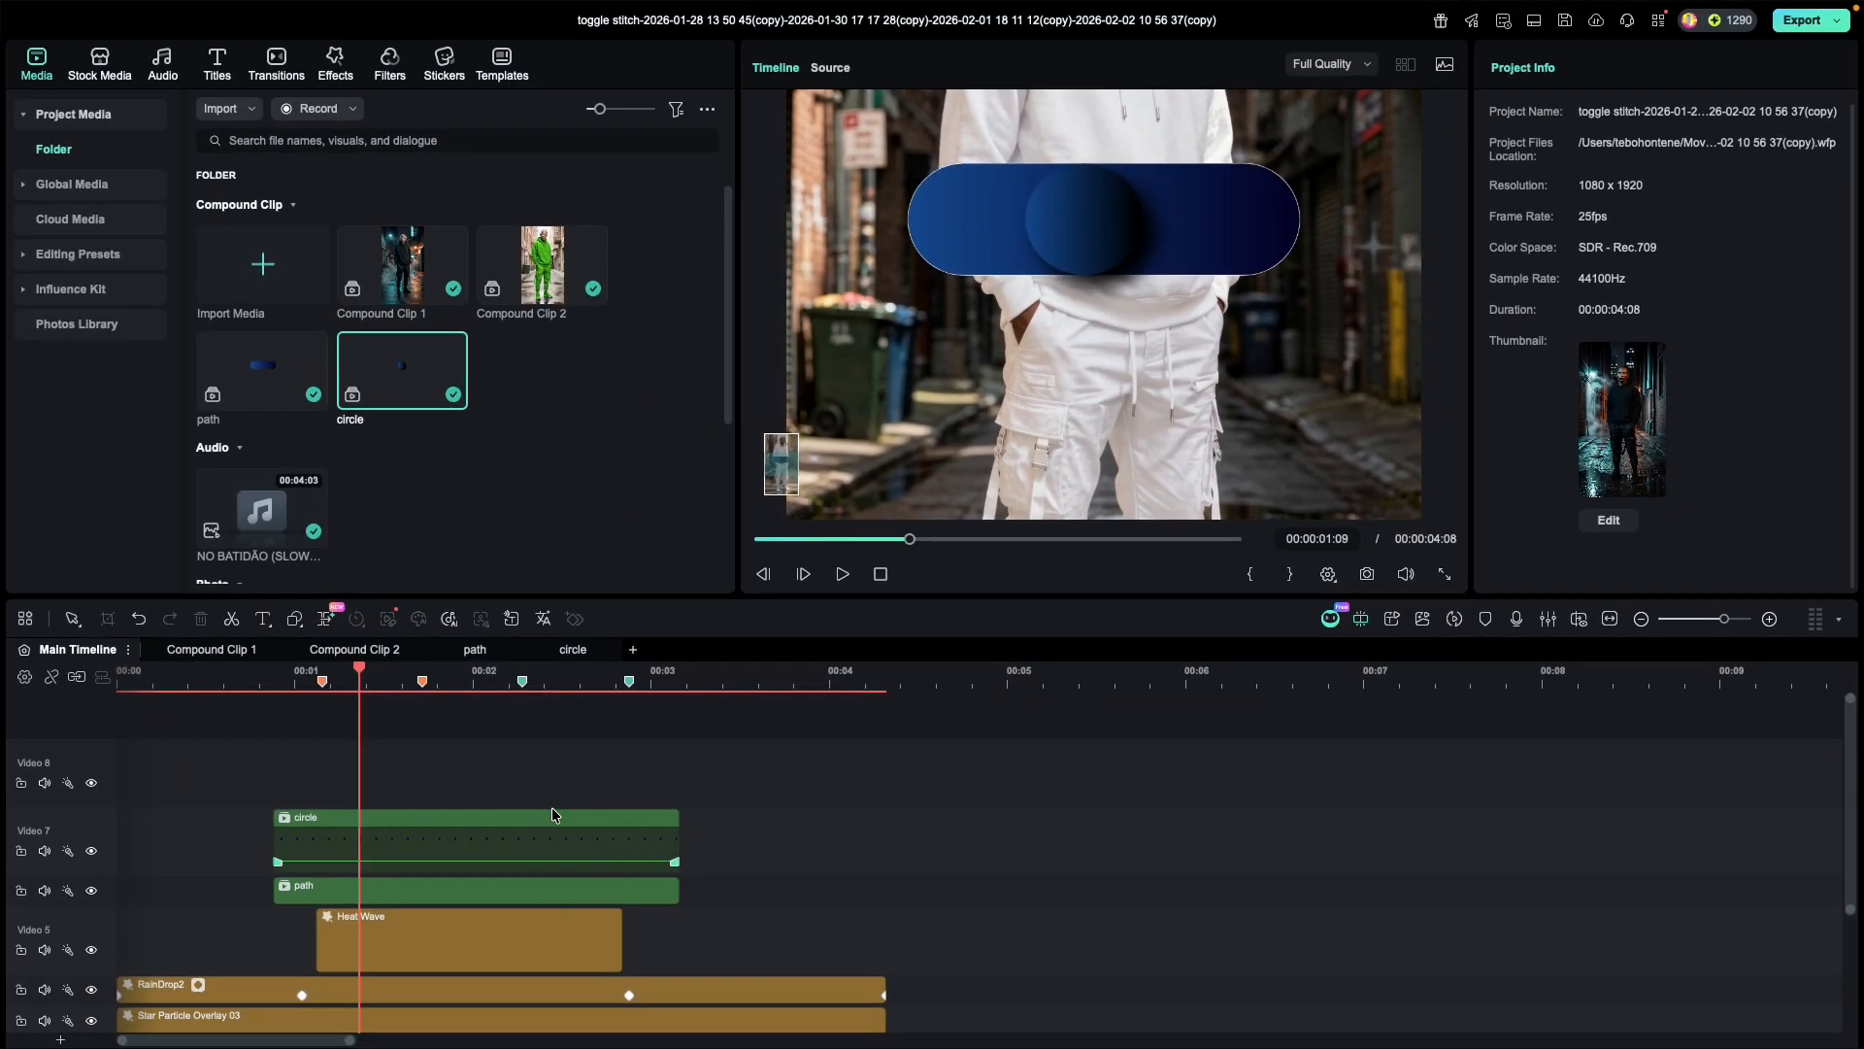
Step: Keyframe the circle clip's position at 00:00:01:01 with the circle moved horizontally to the left end of the path shape
{"action": "left_click", "coordinate": [339, 683]}
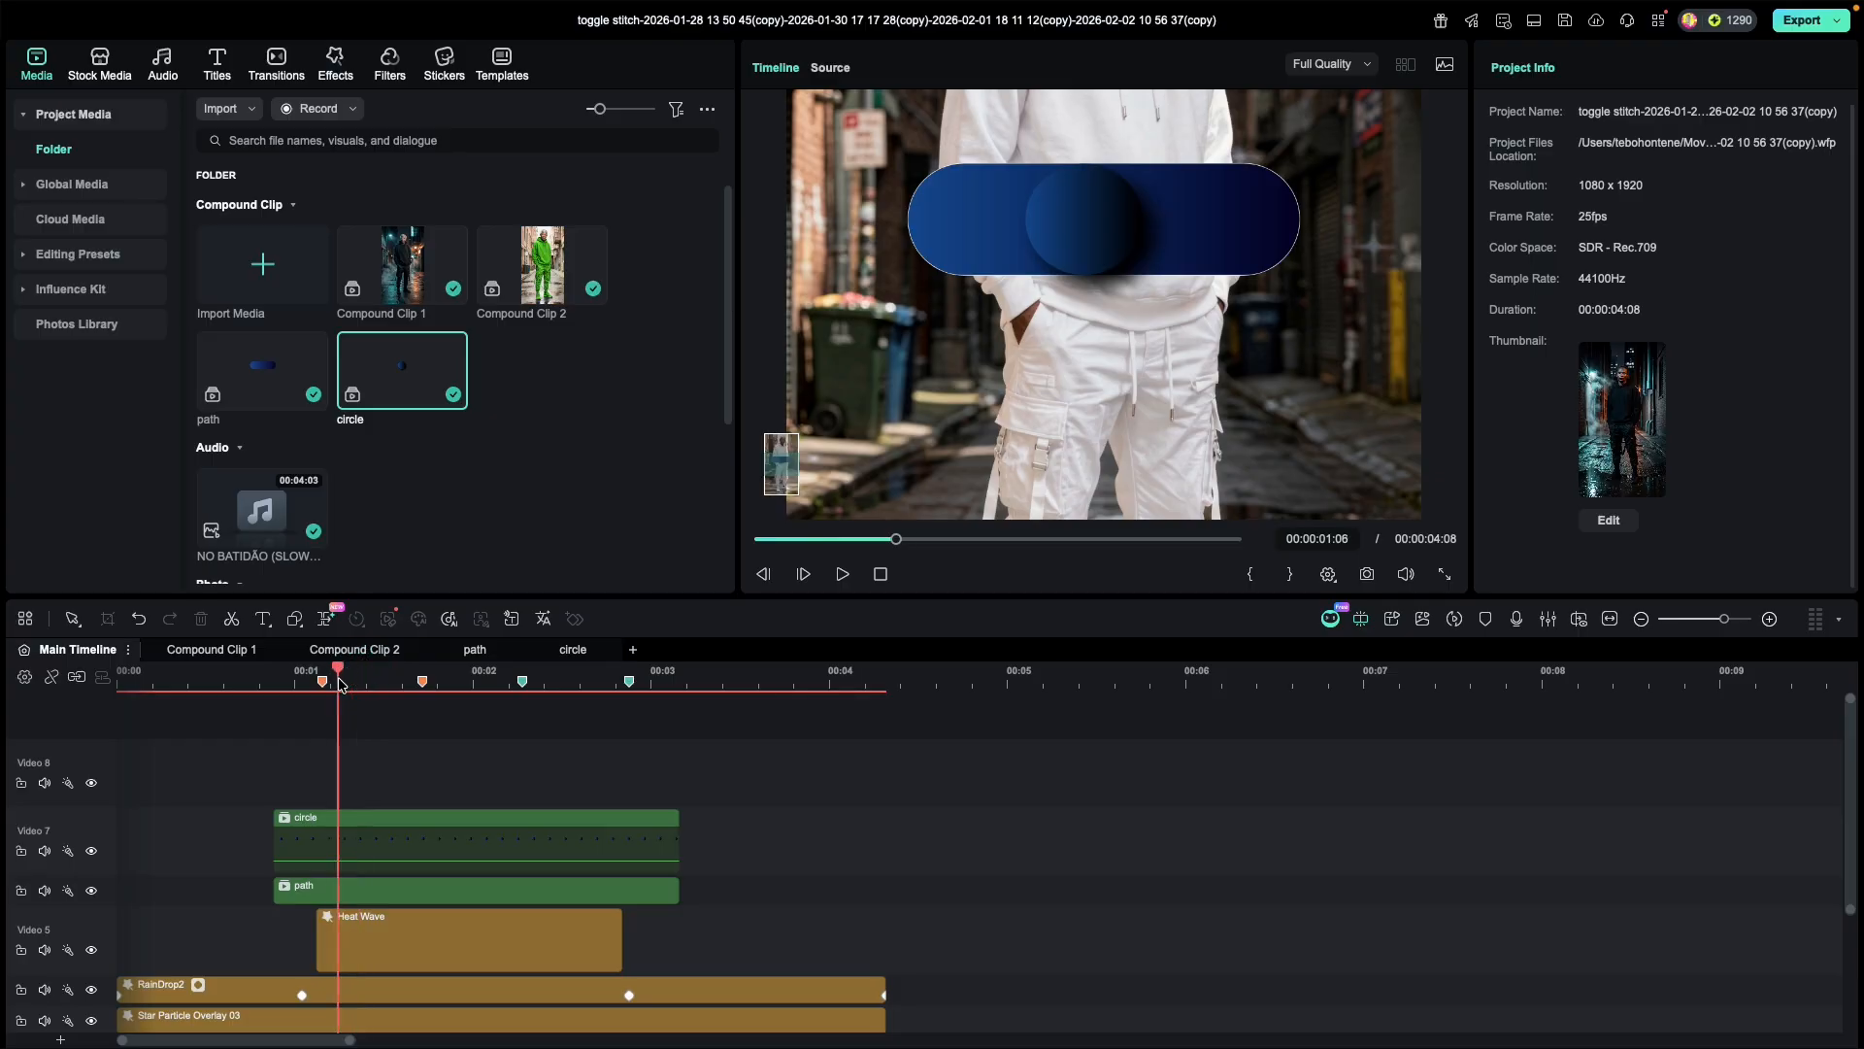
{"action": "left_click_drag", "start_coordinate": [339, 683], "coordinate": [297, 718]}
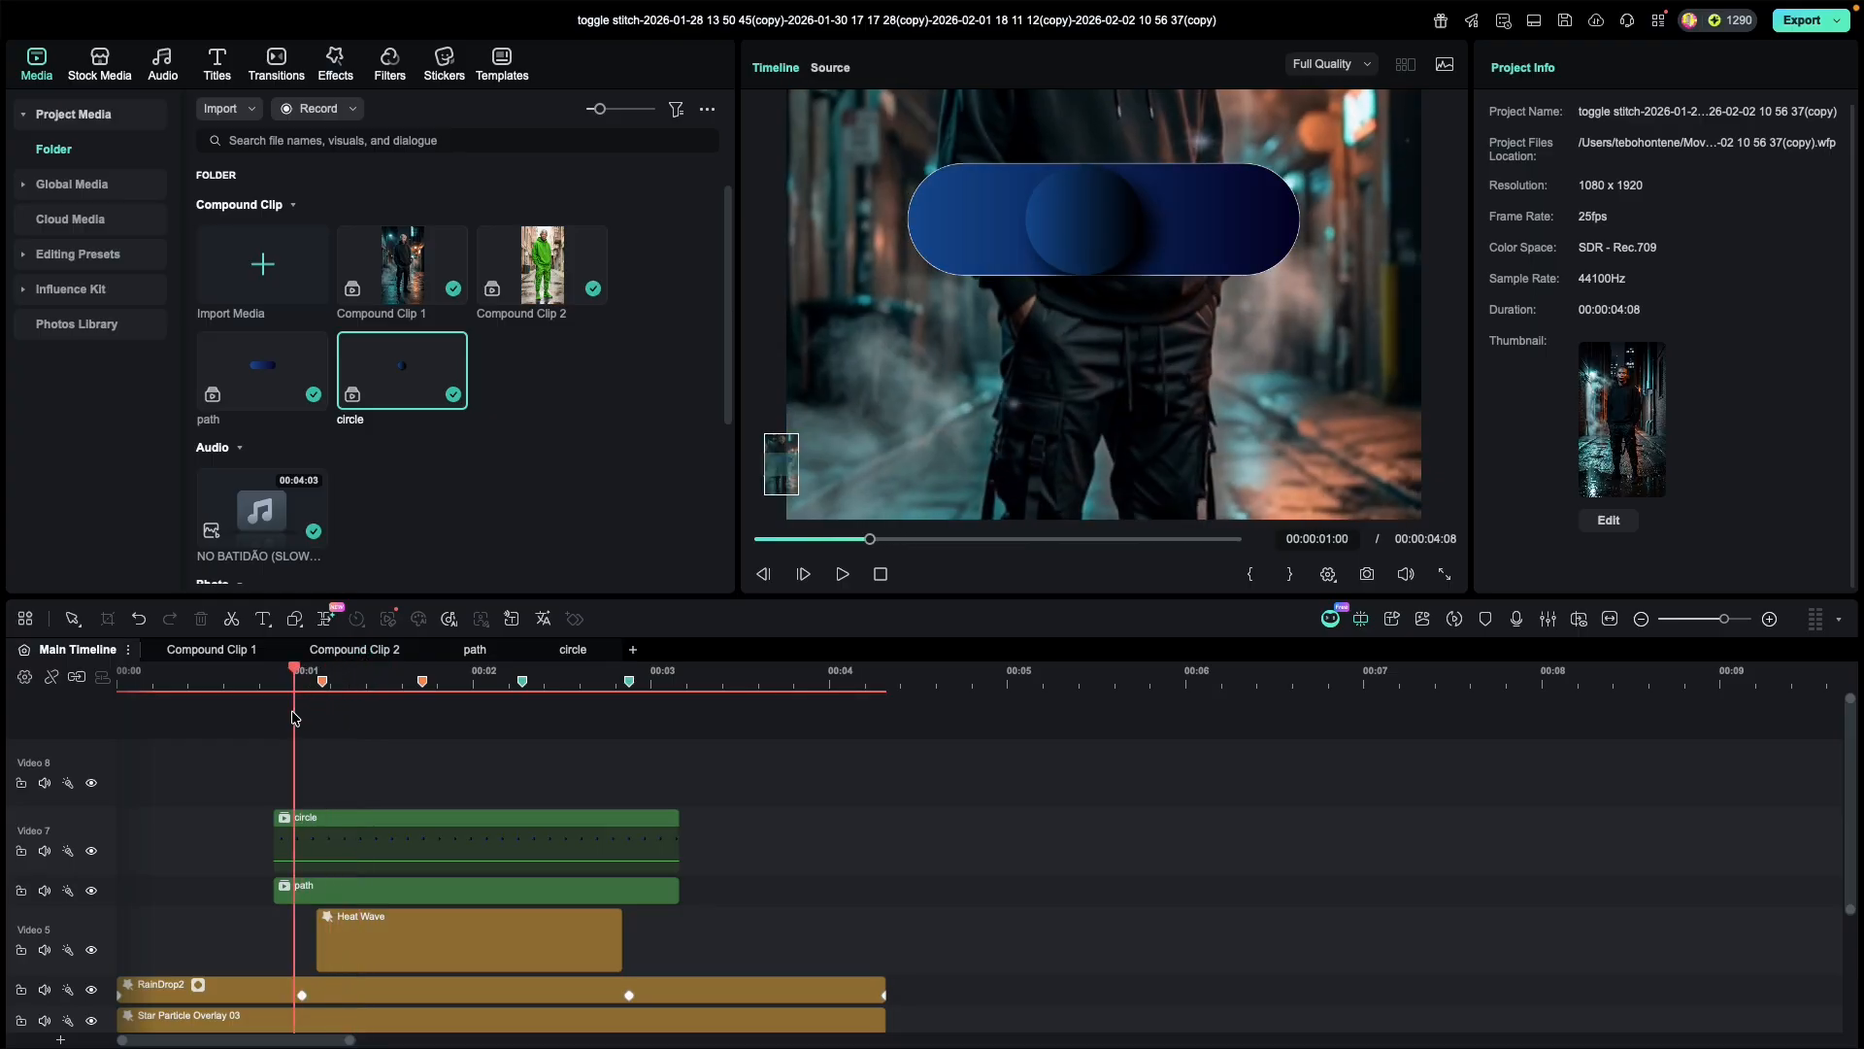
{"action": "left_click", "coordinate": [1086, 242]}
{"action": "left_click_drag", "start_coordinate": [314, 685], "coordinate": [306, 685]}
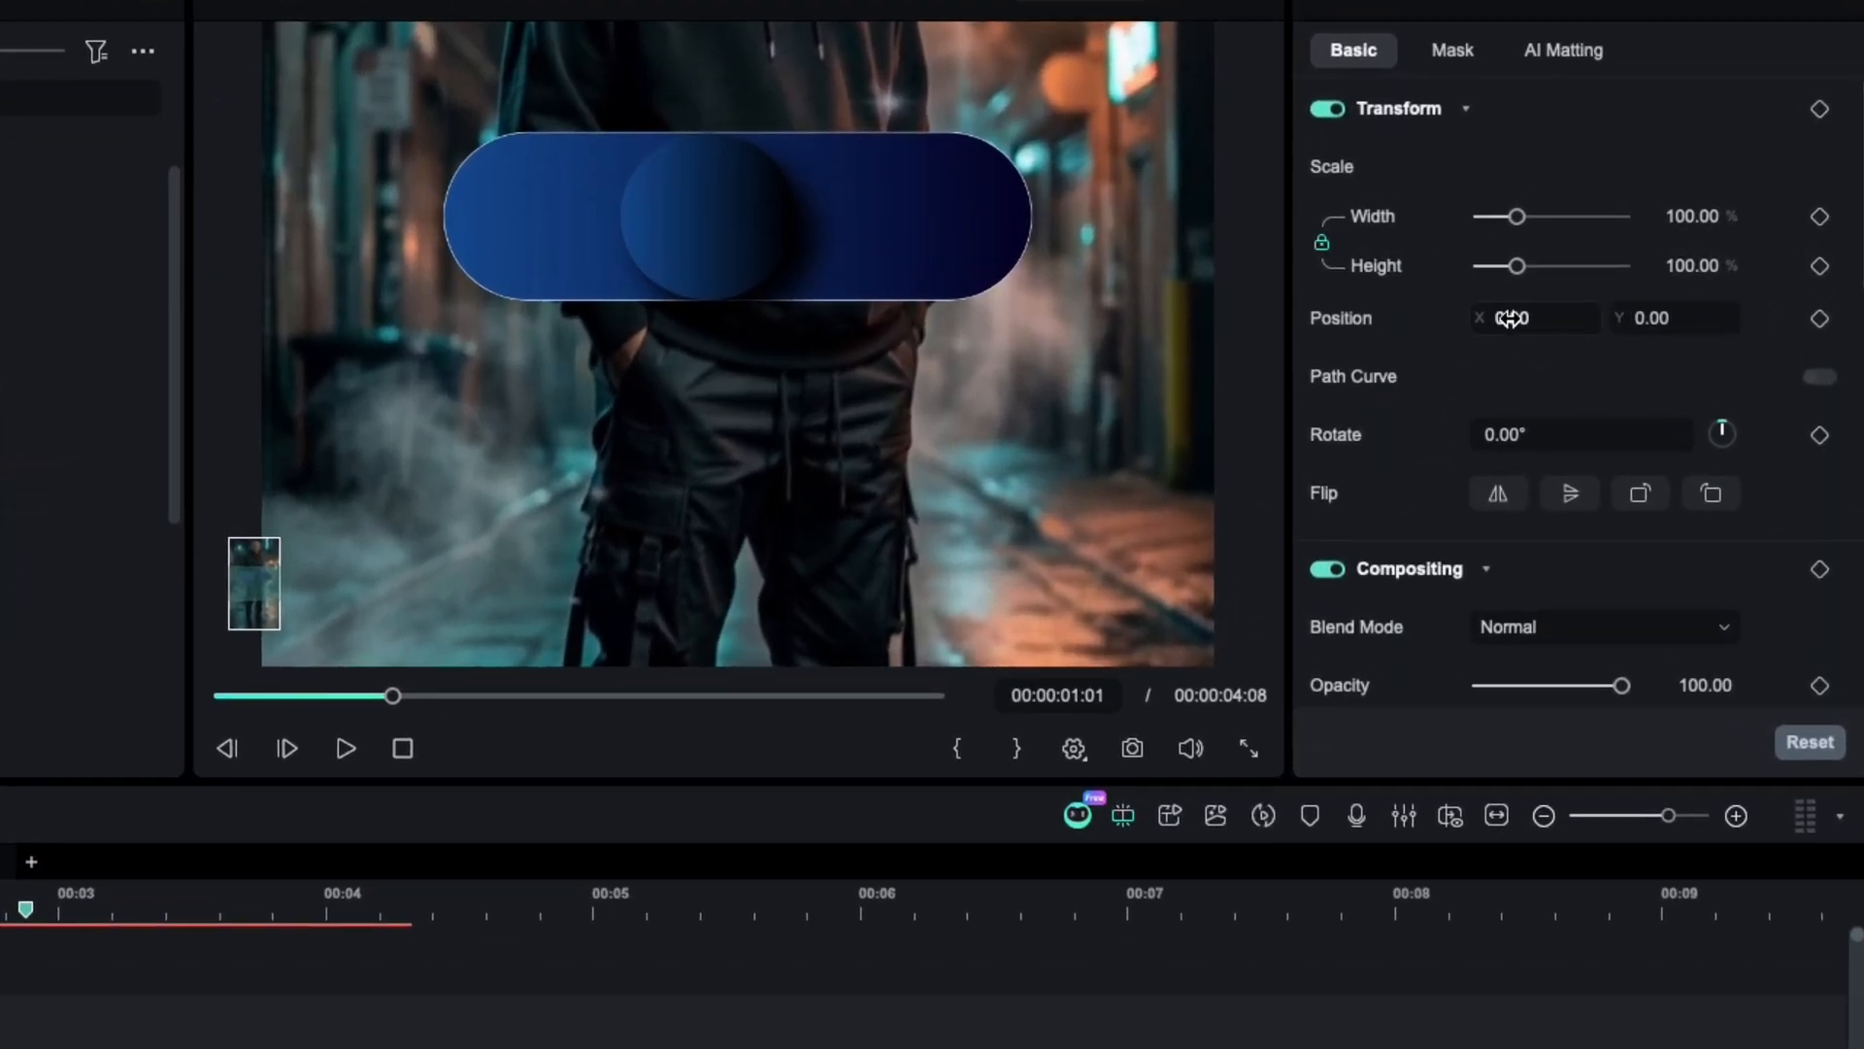
{"action": "left_click_drag", "start_coordinate": [1524, 313], "coordinate": [1260, 325]}
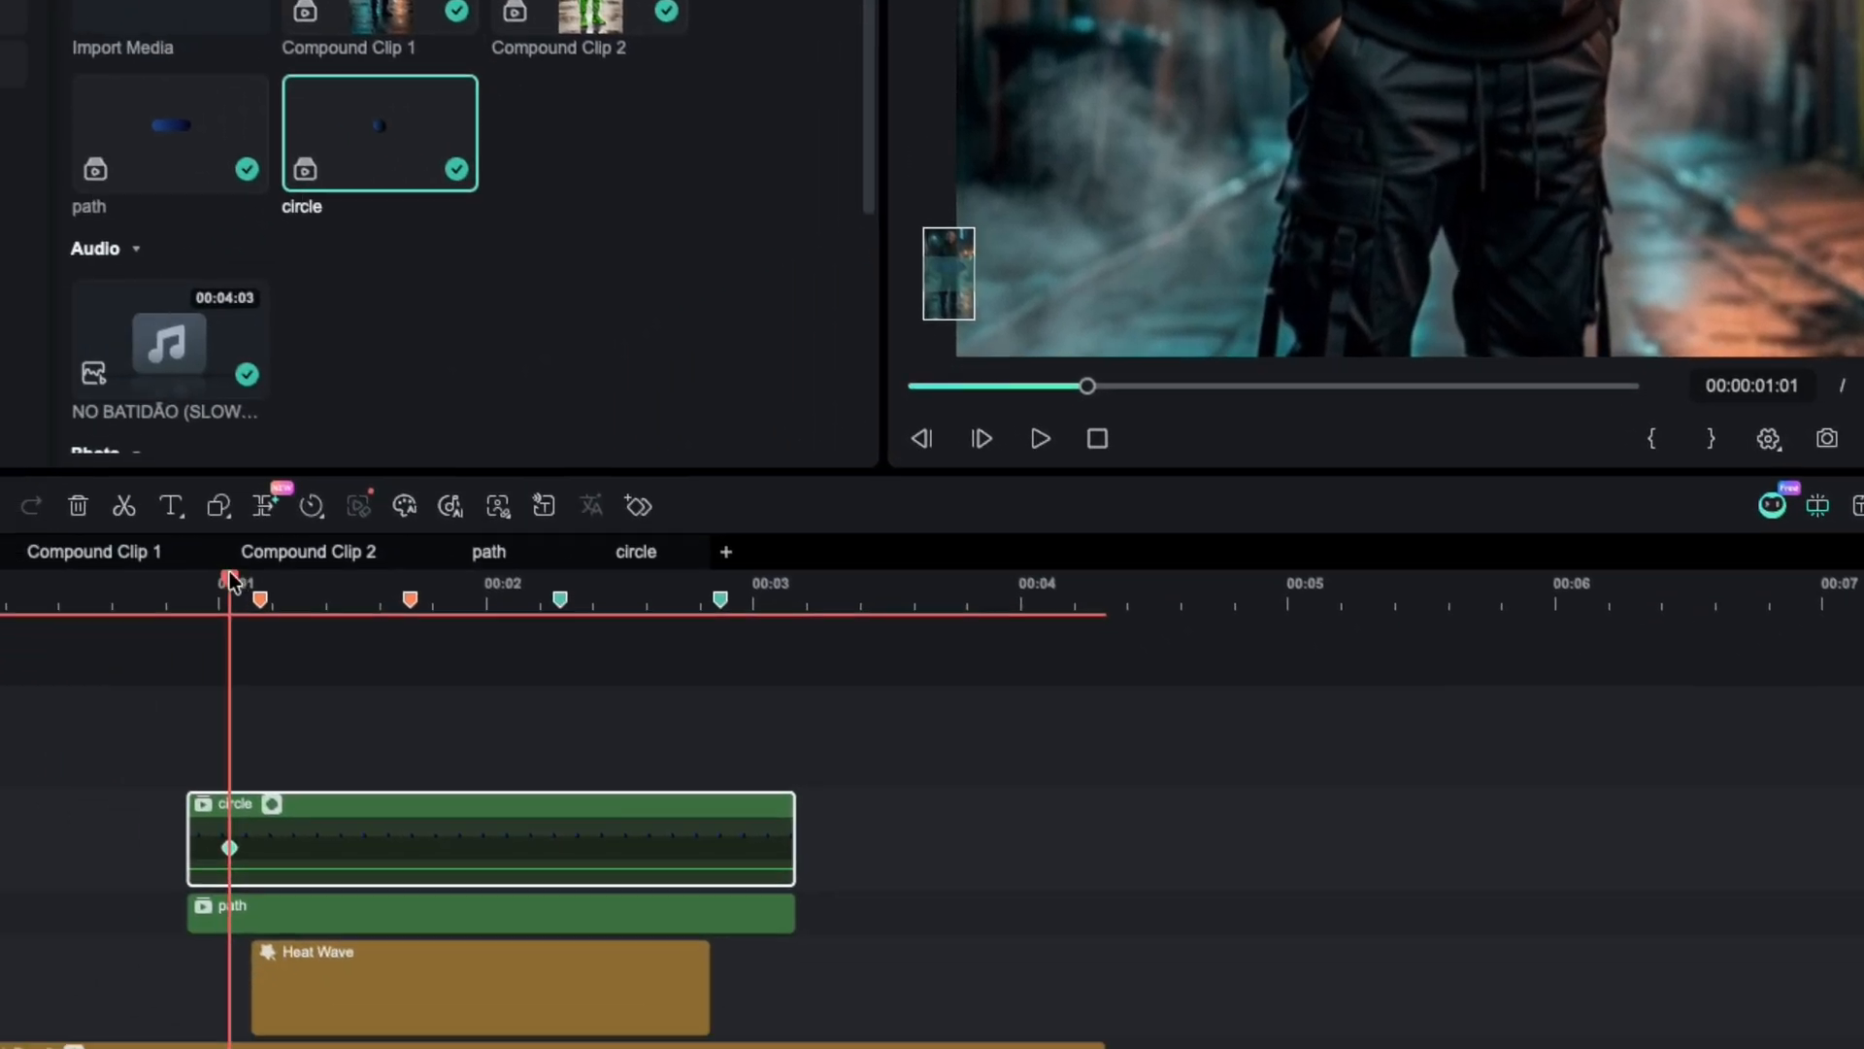
Step: Keyframe the circle at X 263 on the path's right end at 00:00:01:07 and hold it there with a keyframe at 00:00:01:15
{"action": "left_click", "coordinate": [295, 594]}
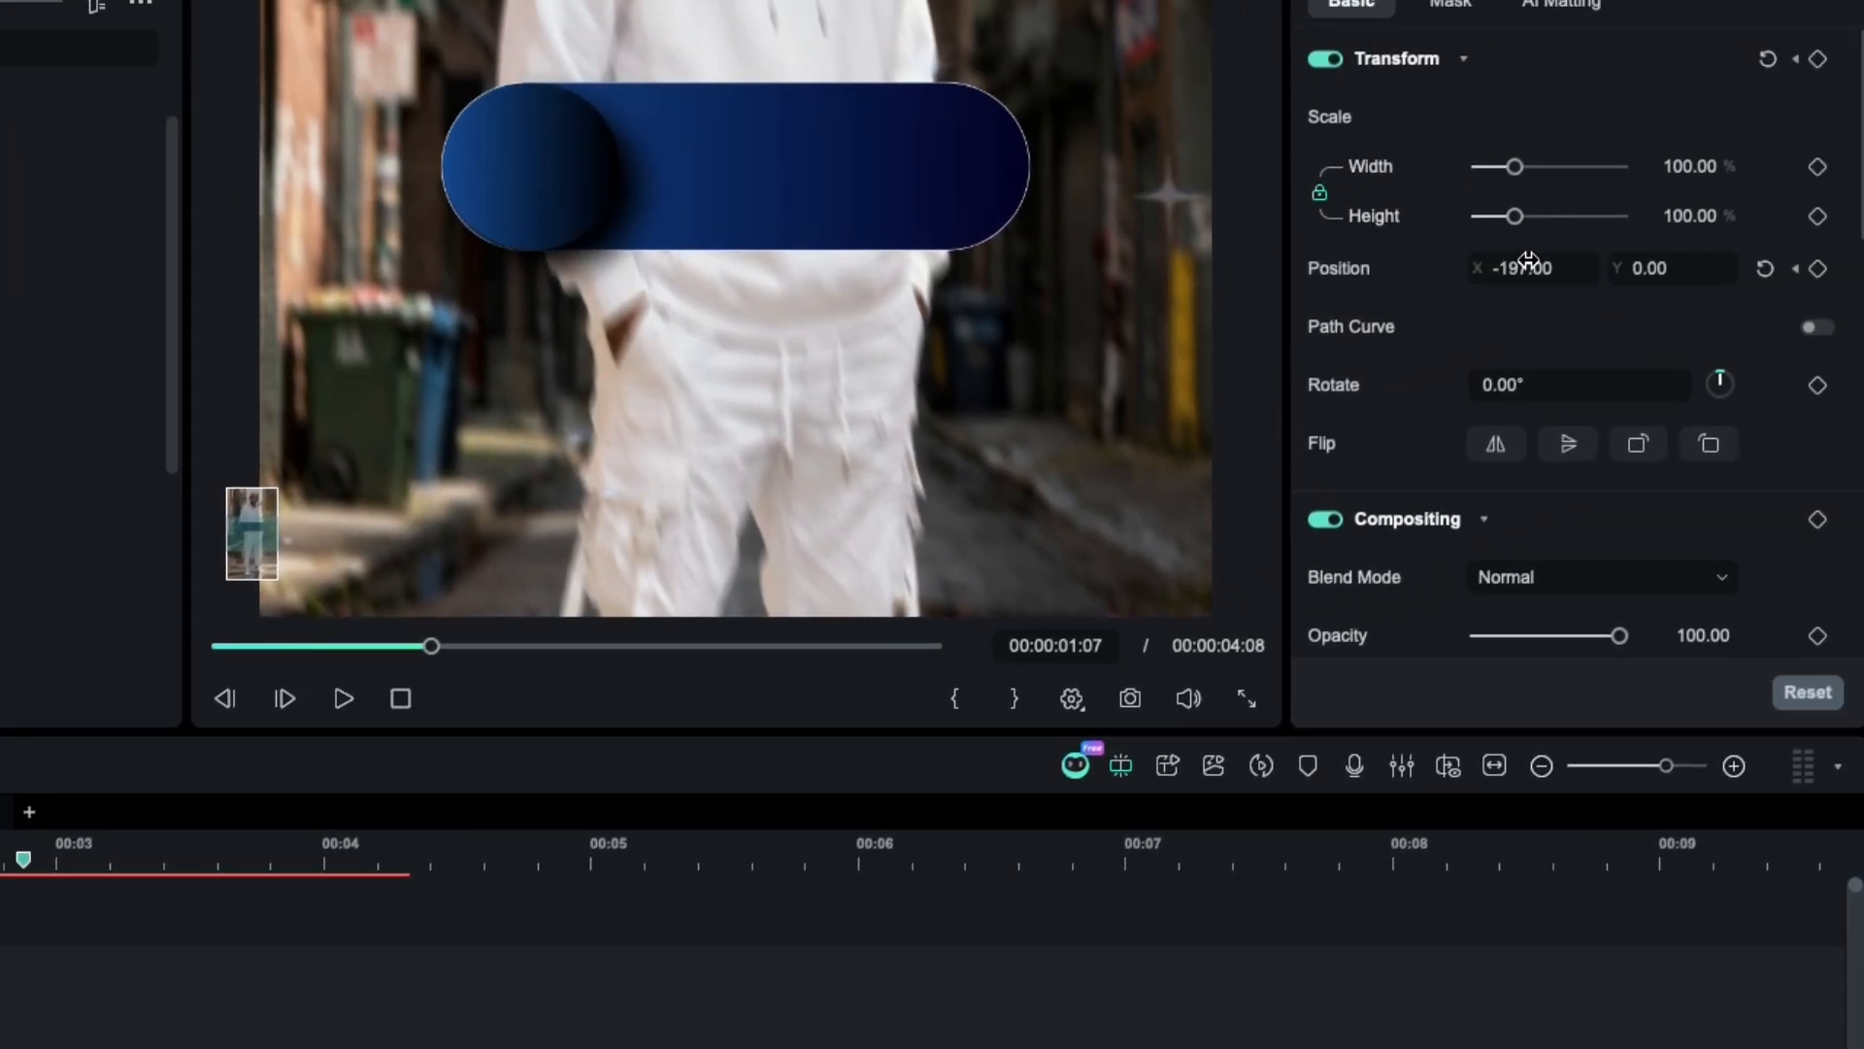
{"action": "left_click_drag", "start_coordinate": [1485, 269], "coordinate": [1825, 292]}
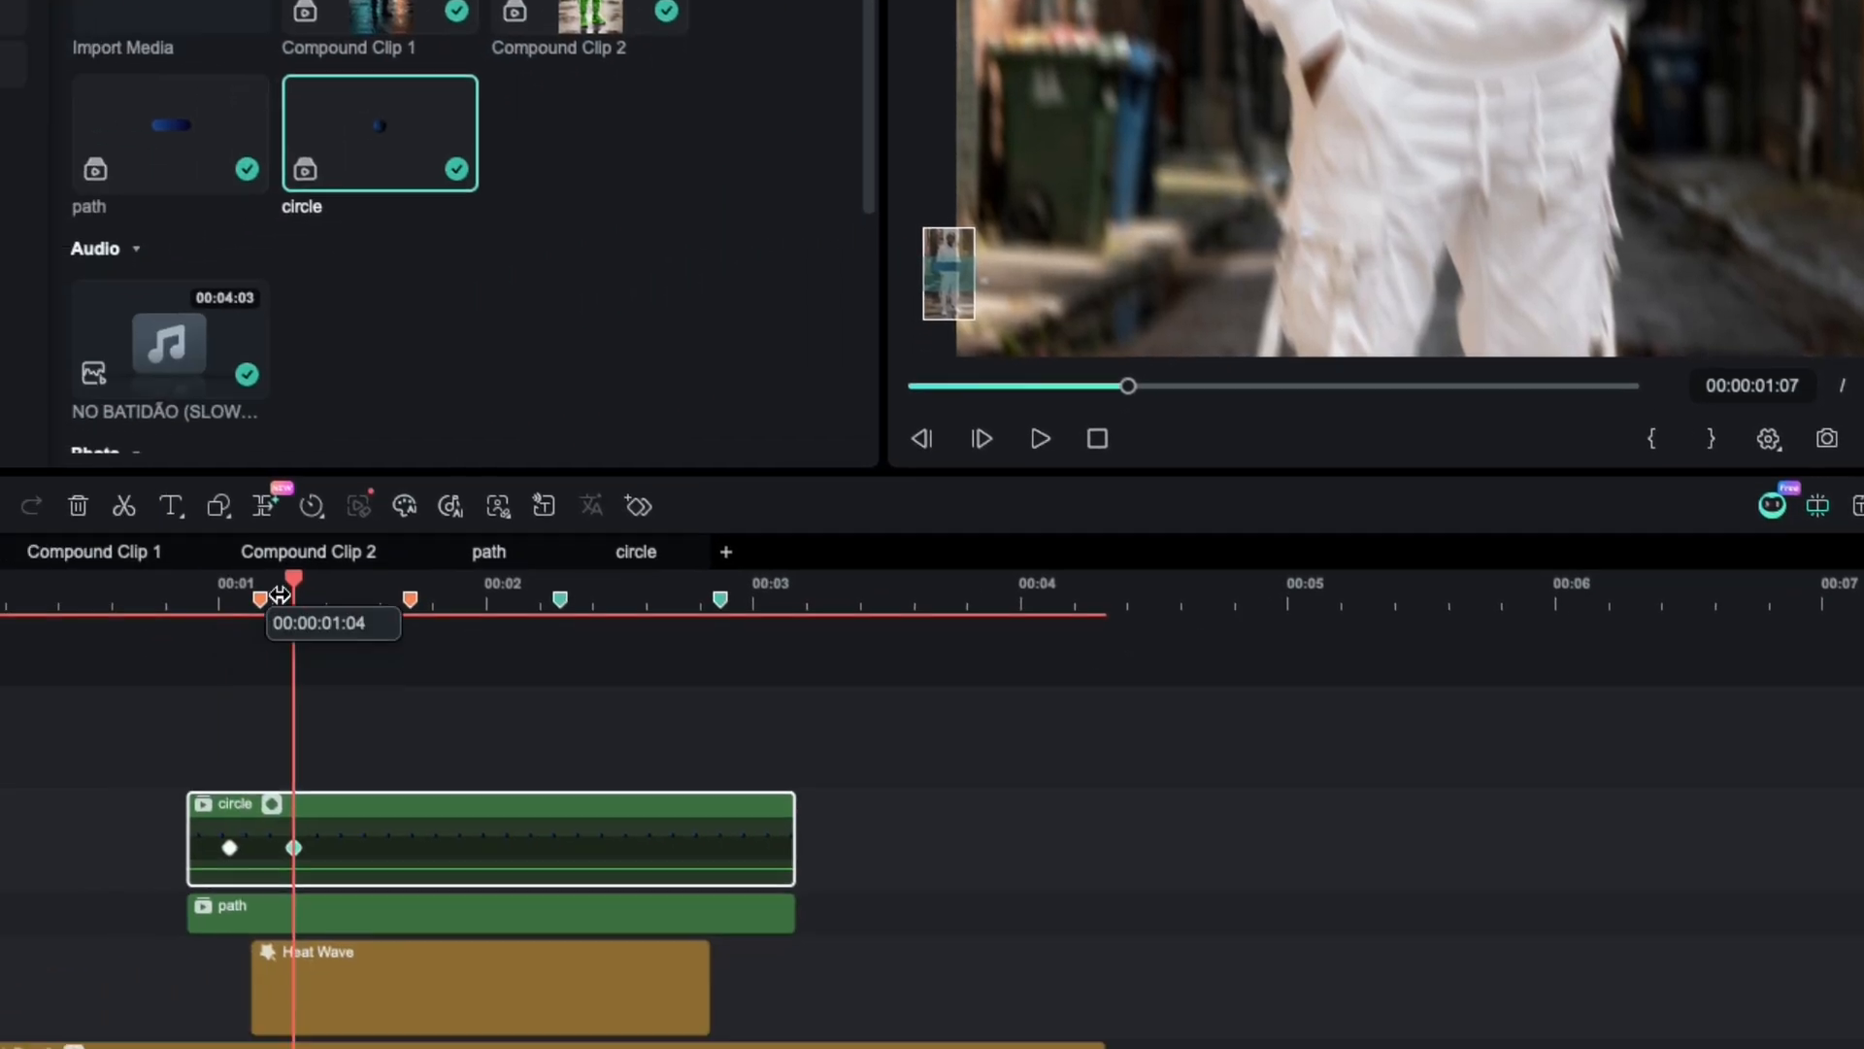
{"action": "left_click_drag", "start_coordinate": [284, 595], "coordinate": [379, 597]}
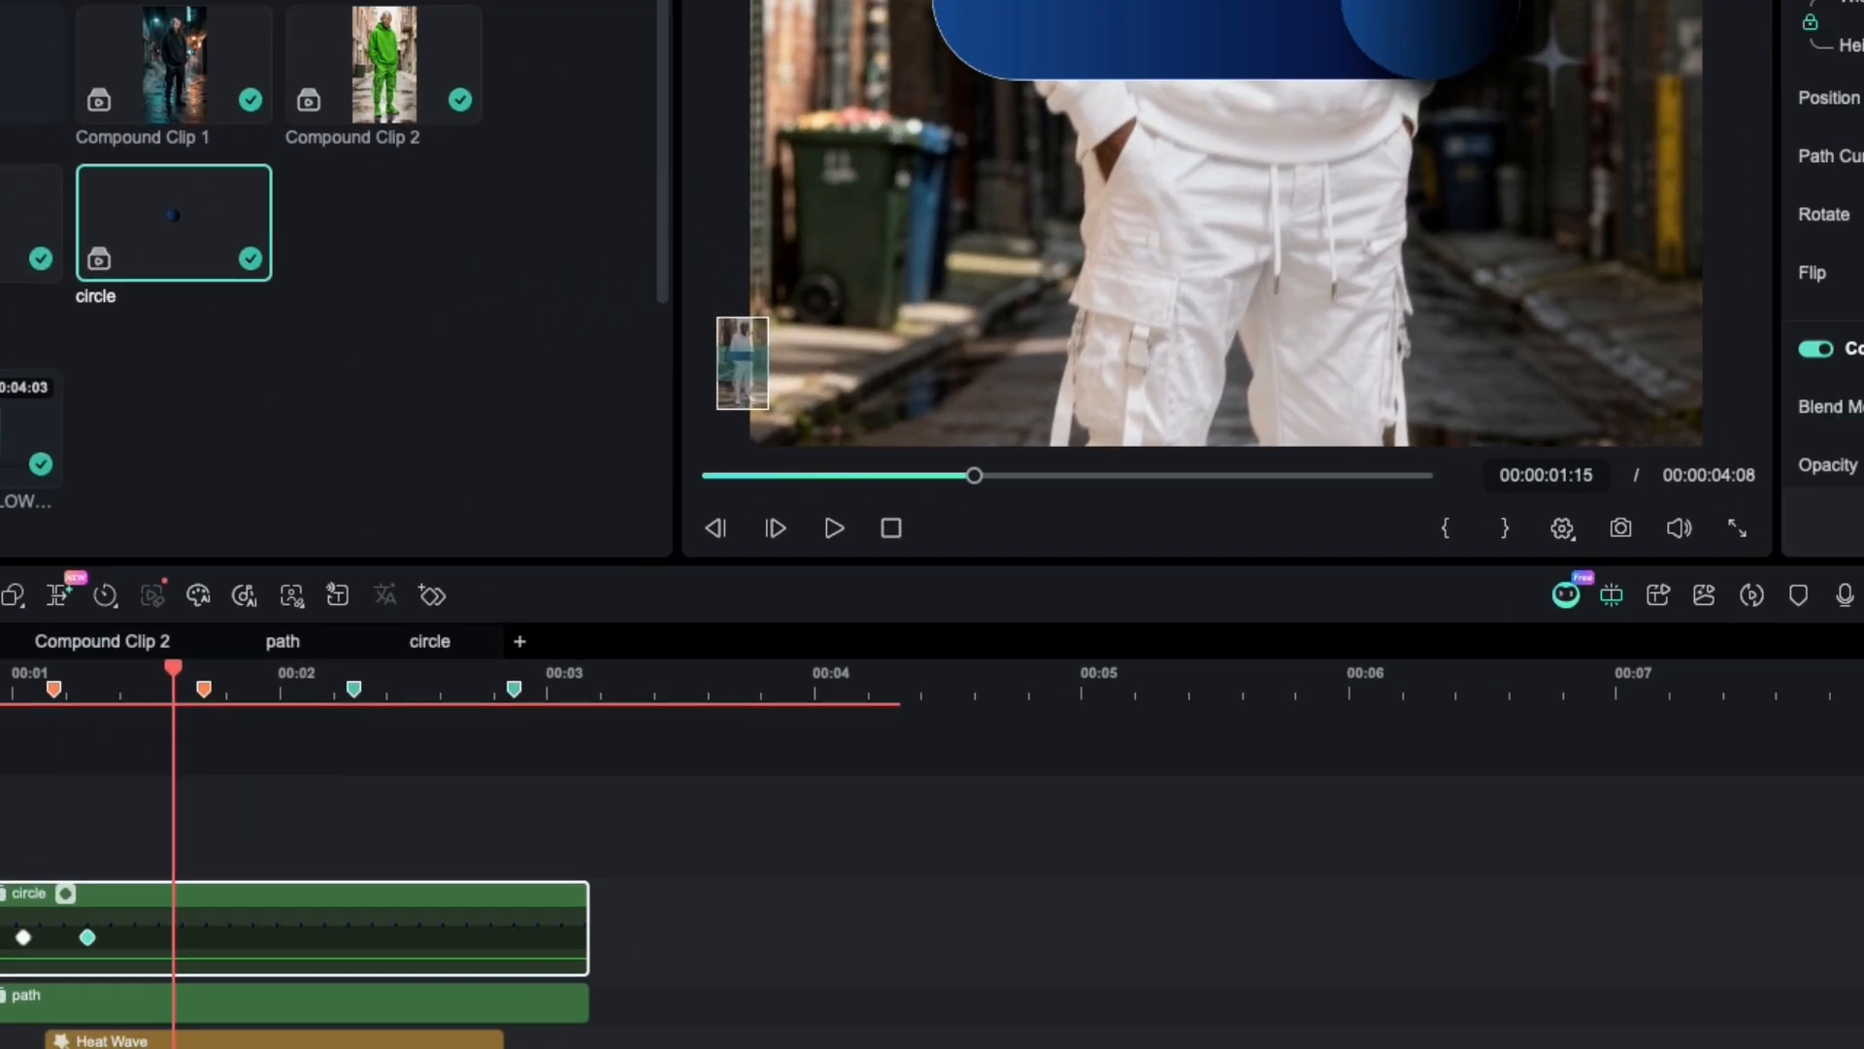
{"action": "left_click", "coordinate": [1815, 313]}
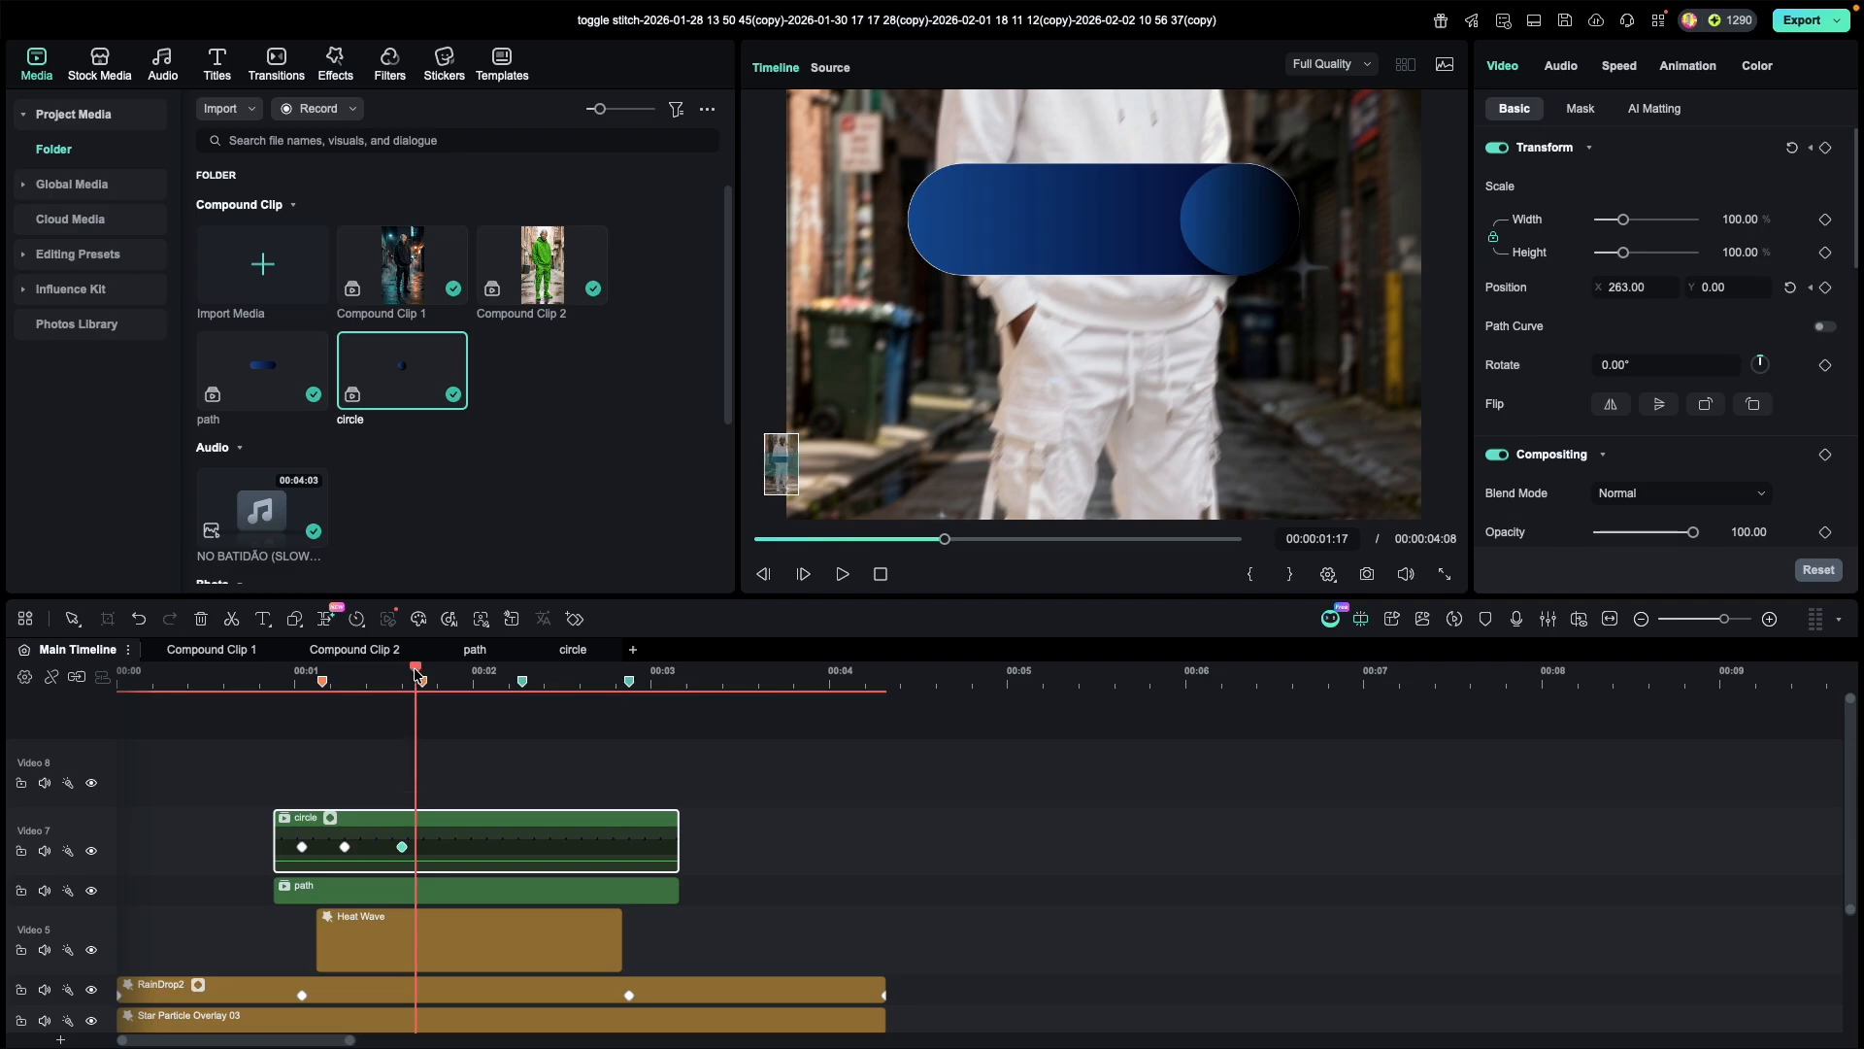
Step: Keyframe the circle back toward the path's left end at X -185 at 00:00:01:22
{"action": "left_click_drag", "start_coordinate": [418, 676], "coordinate": [449, 691]}
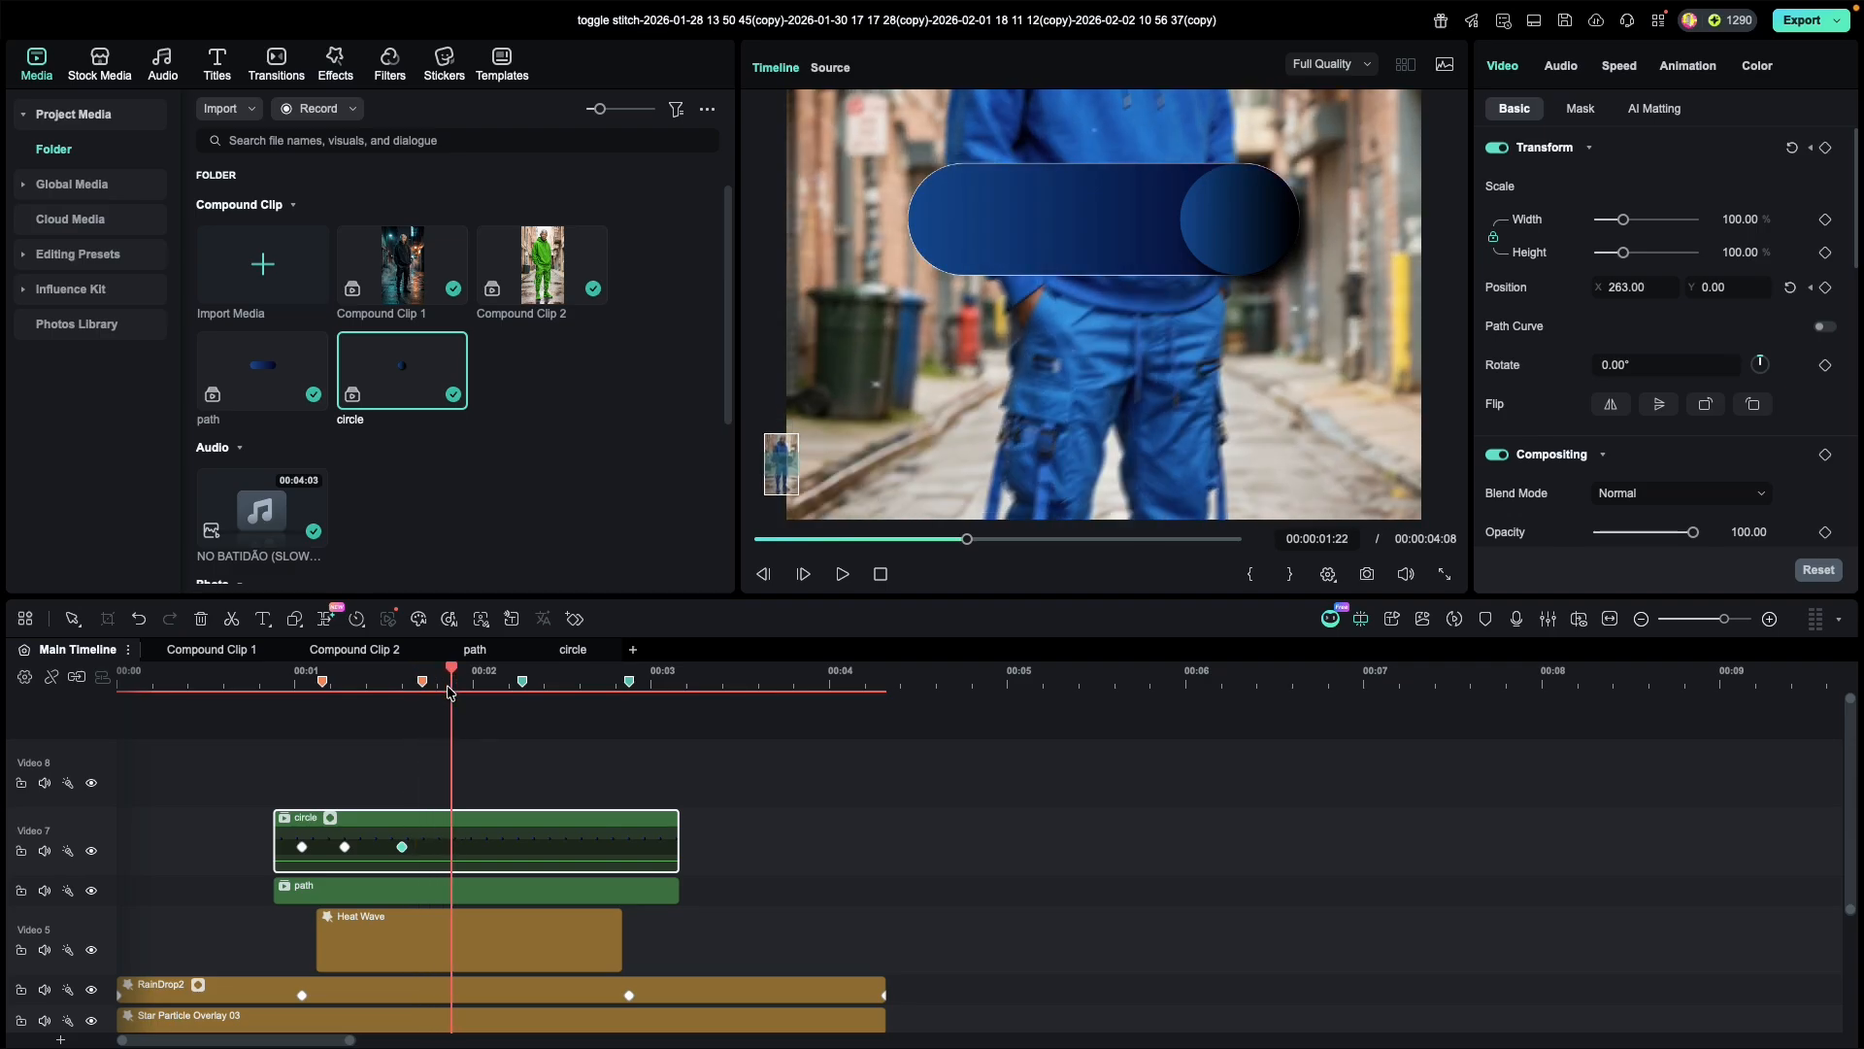
{"action": "left_click_drag", "start_coordinate": [1632, 286], "coordinate": [1197, 324]}
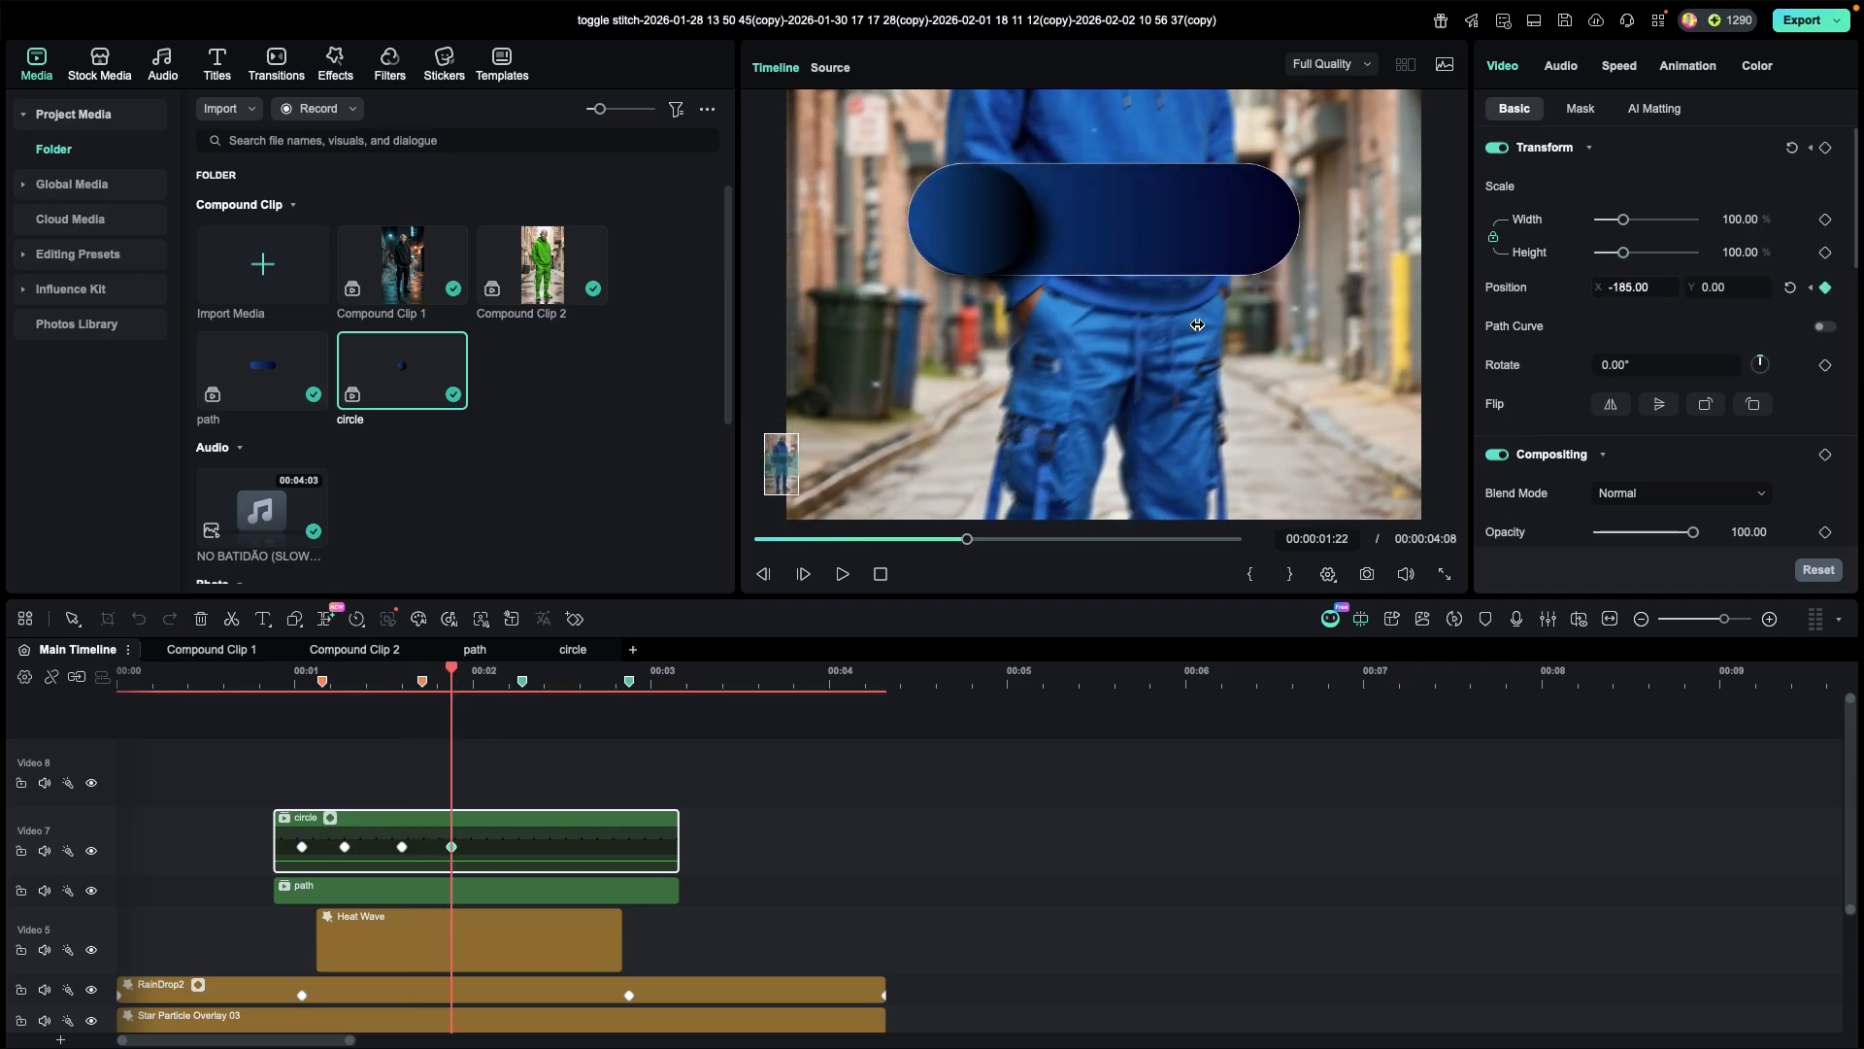
Step: Hold the circle at X -185 with another position keyframe at 00:00:02:04
{"action": "left_click_drag", "start_coordinate": [452, 671], "coordinate": [502, 679]}
{"action": "left_click_drag", "start_coordinate": [1617, 288], "coordinate": [1680, 291]}
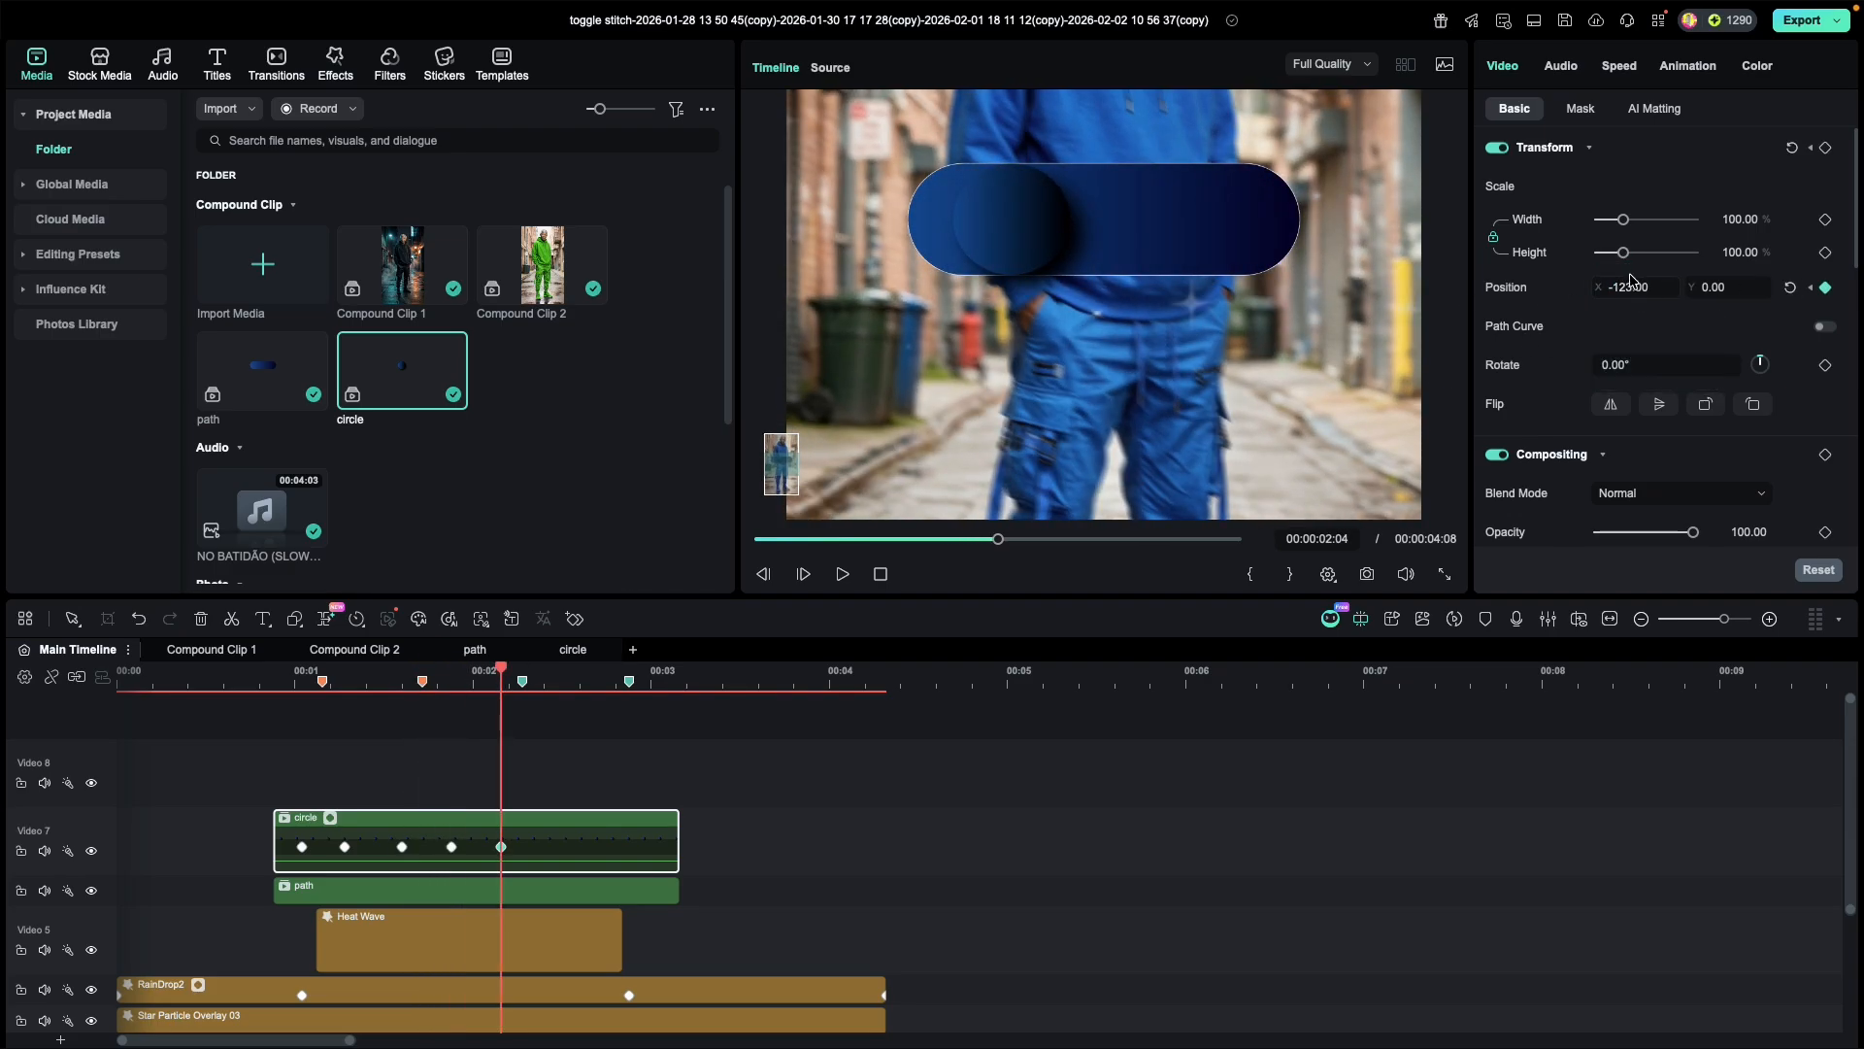
{"action": "key", "text": "super+z"}
{"action": "left_click", "coordinate": [1824, 287]}
Step: Keyframe the circle at X 264 toward the path's right end and hold it there with a second keyframe
{"action": "left_click_drag", "start_coordinate": [504, 667], "coordinate": [553, 670]}
{"action": "left_click_drag", "start_coordinate": [1630, 287], "coordinate": [1822, 300]}
{"action": "left_click", "coordinate": [1824, 287]}
Step: Return the circle to the path's left end at X -193 with a final position keyframe and play back the animation
{"action": "left_click_drag", "start_coordinate": [552, 668], "coordinate": [663, 690]}
{"action": "left_click", "coordinate": [261, 673]}
{"action": "key", "text": "space"}
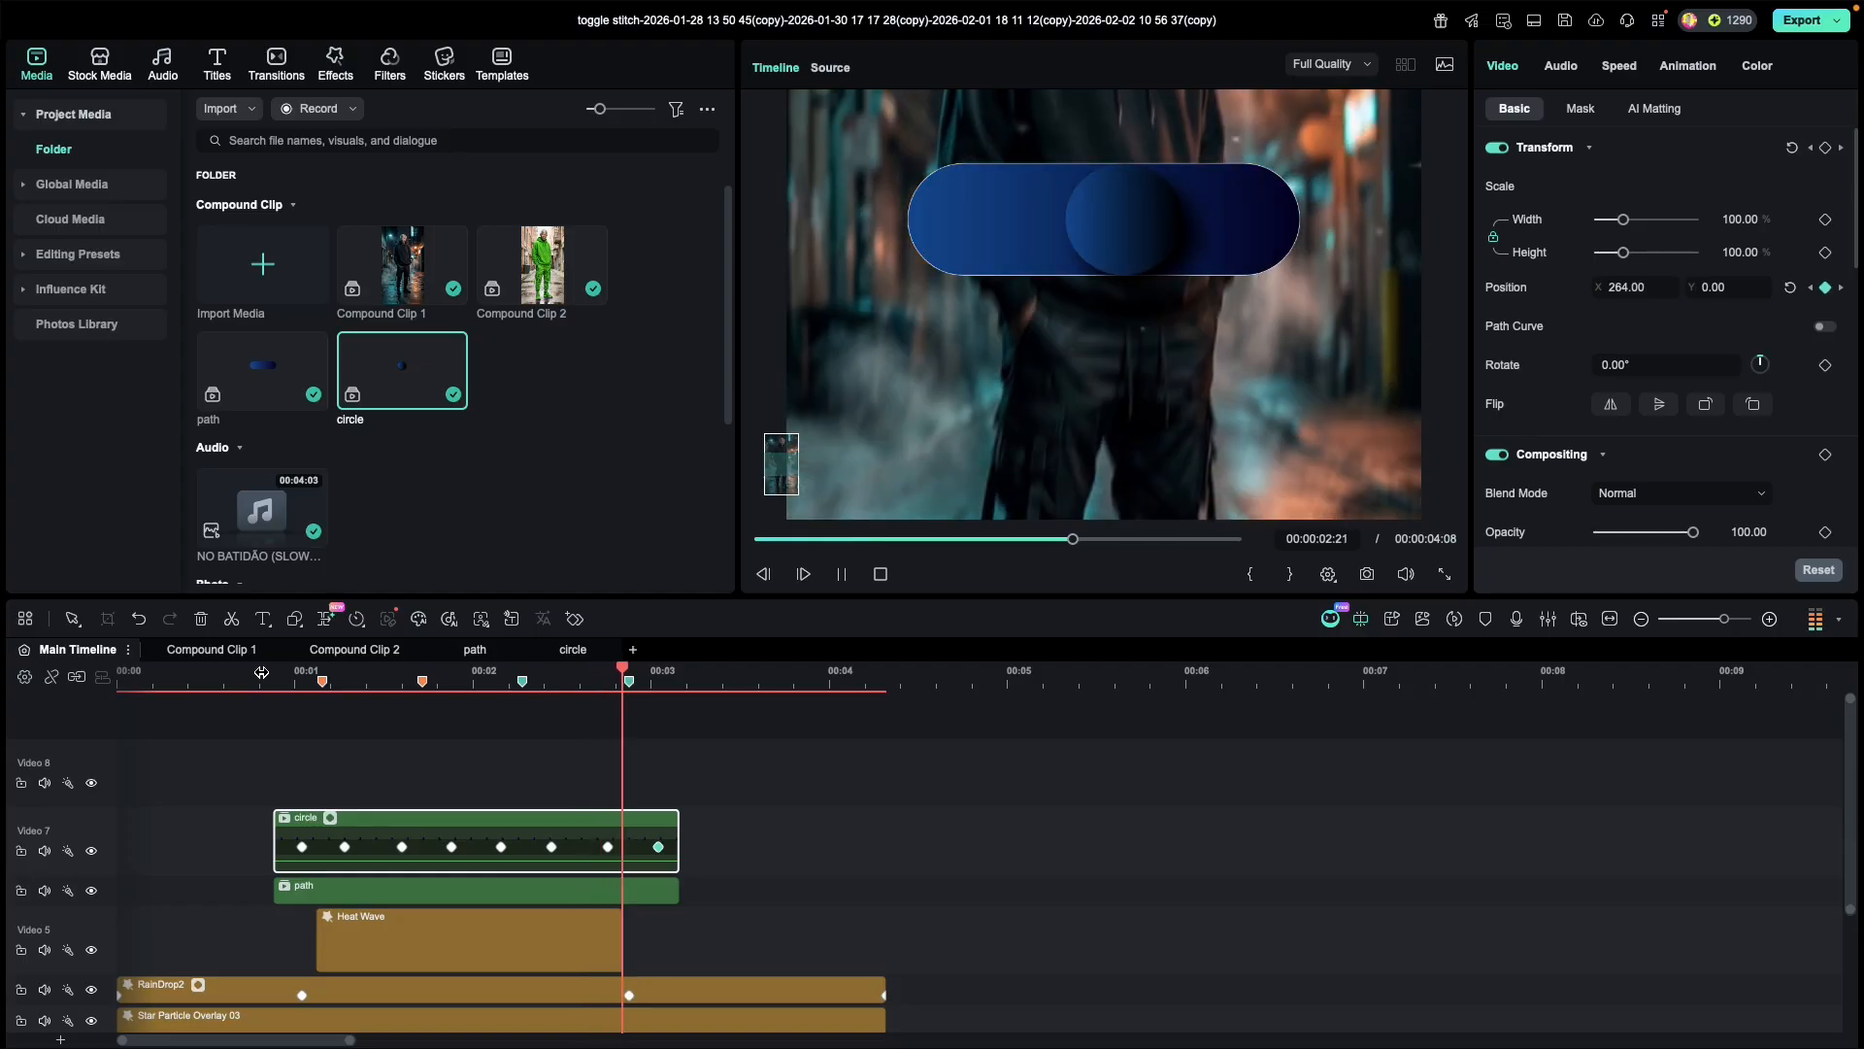
{"action": "key", "text": "space"}
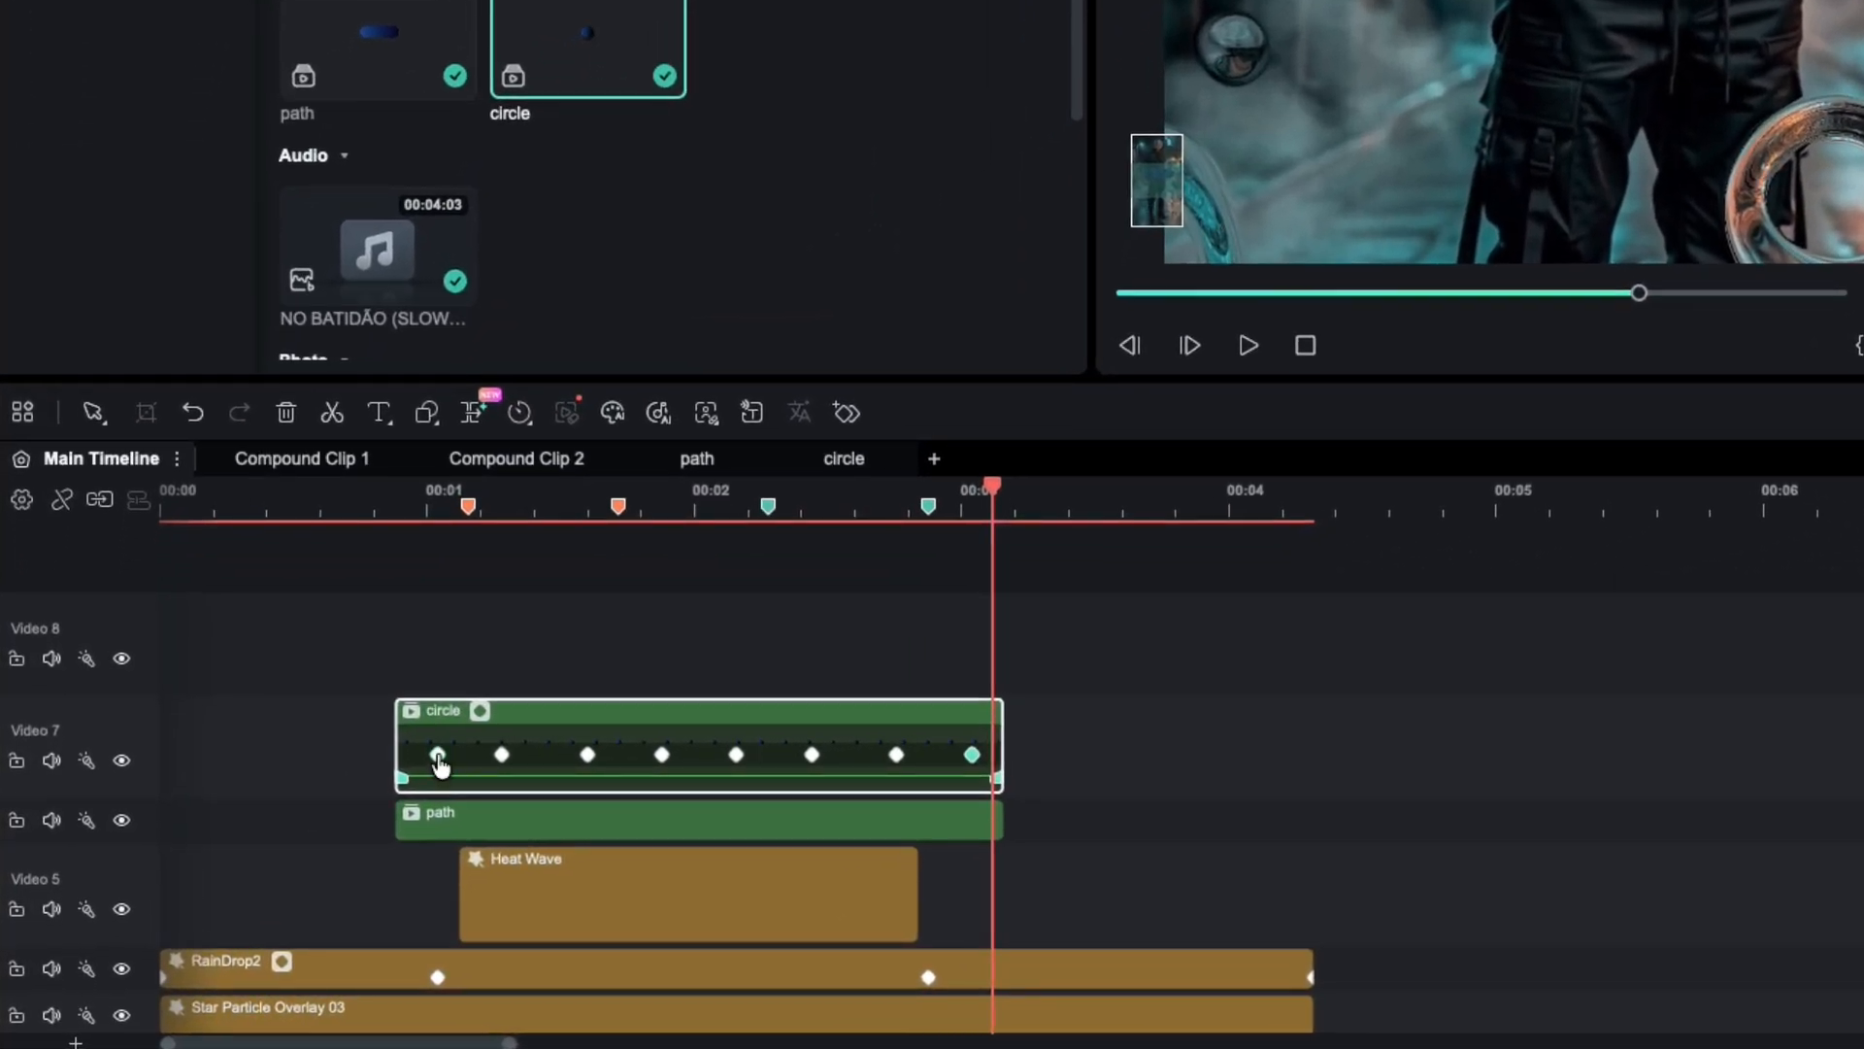
Step: Apply the Ease In Bezier curve to the circle clip's first and second keyframes
{"action": "right_click", "coordinate": [437, 756]}
{"action": "mouse_move", "coordinate": [650, 959]}
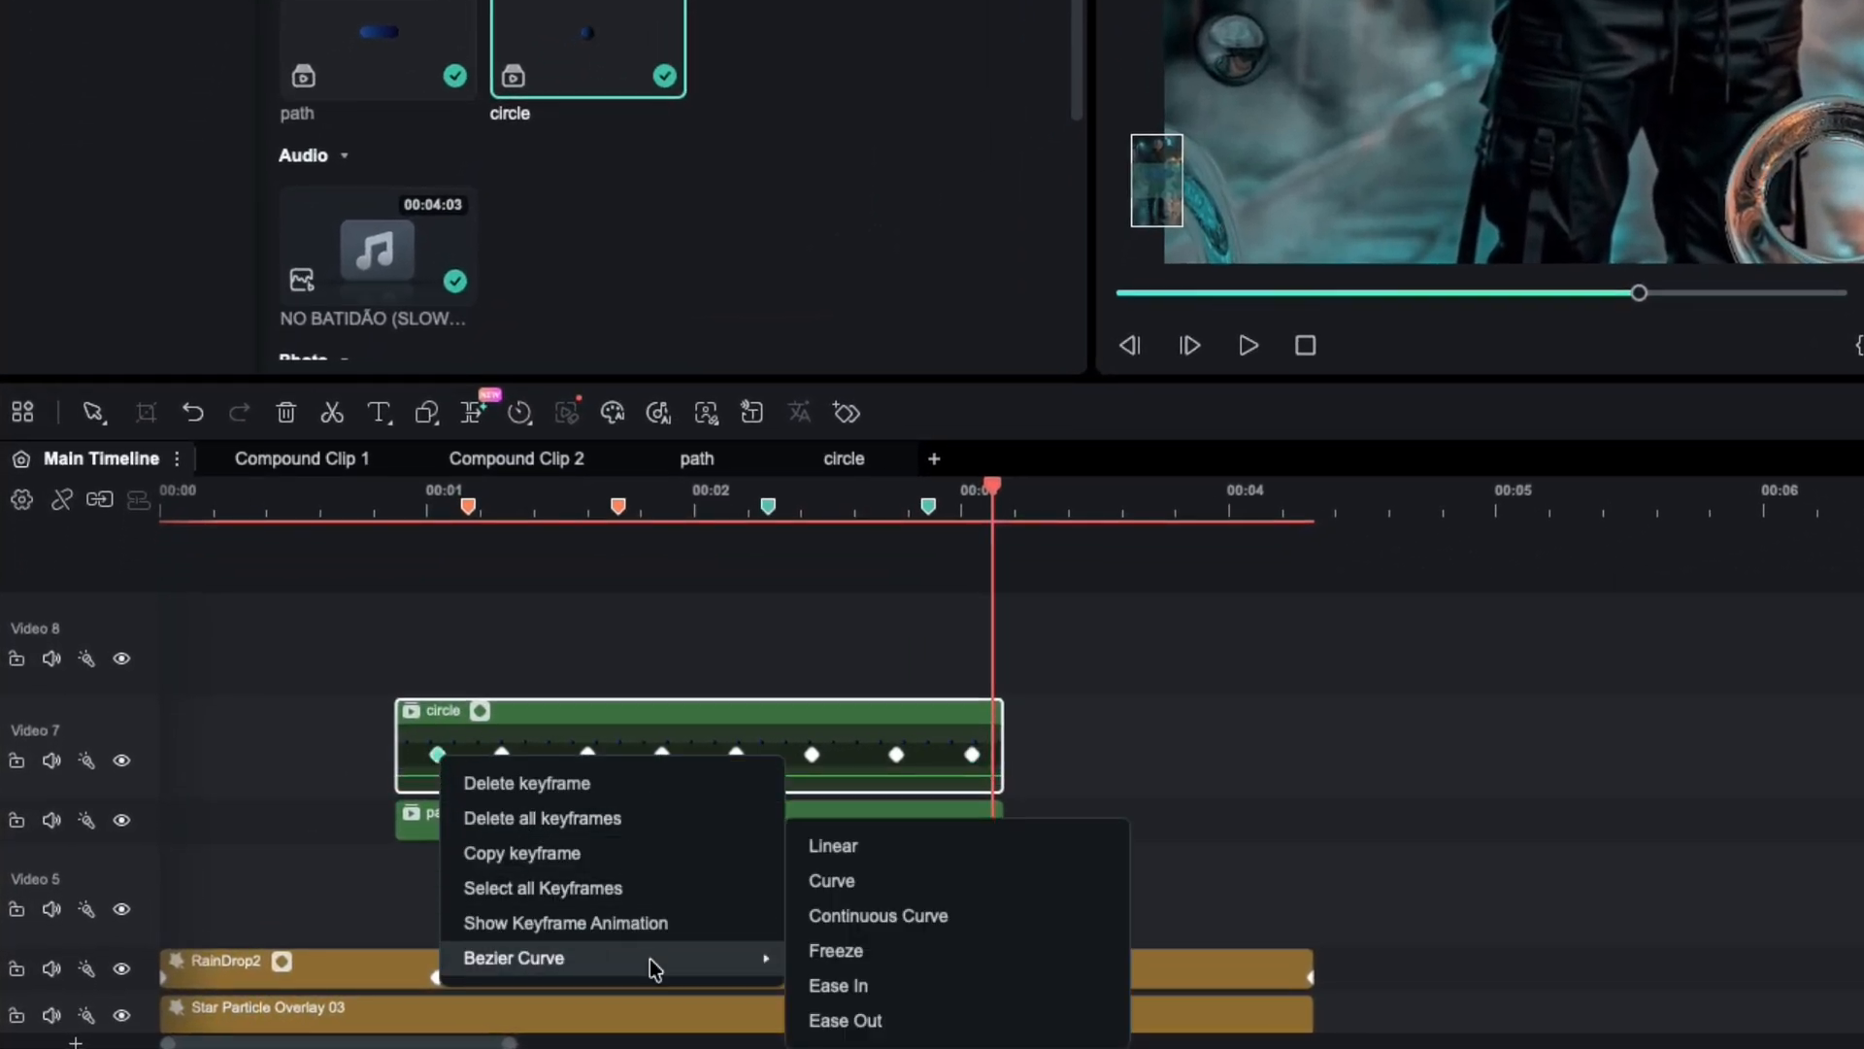
{"action": "left_click", "coordinate": [830, 983]}
{"action": "scroll", "coordinate": [573, 811], "scroll_direction": "down", "scroll_amount": 3}
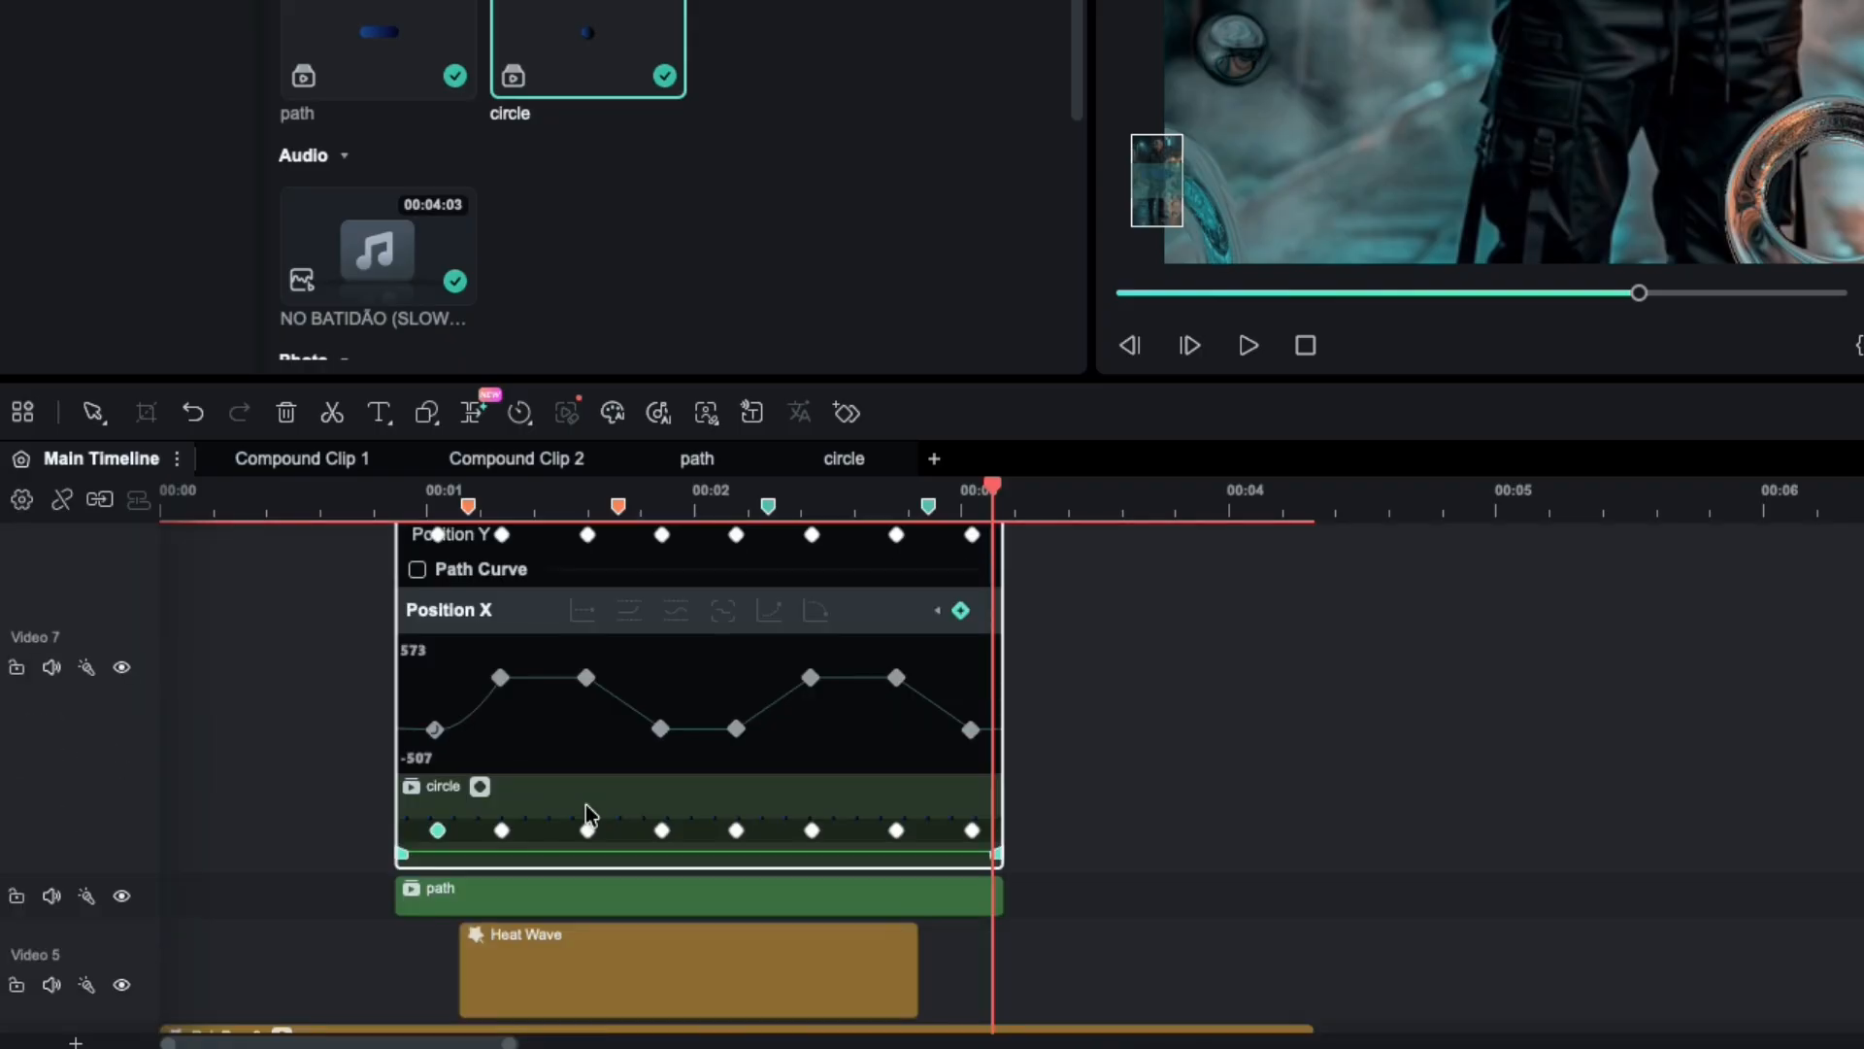
{"action": "right_click", "coordinate": [503, 833]}
{"action": "mouse_move", "coordinate": [770, 811]}
{"action": "left_click", "coordinate": [889, 935]}
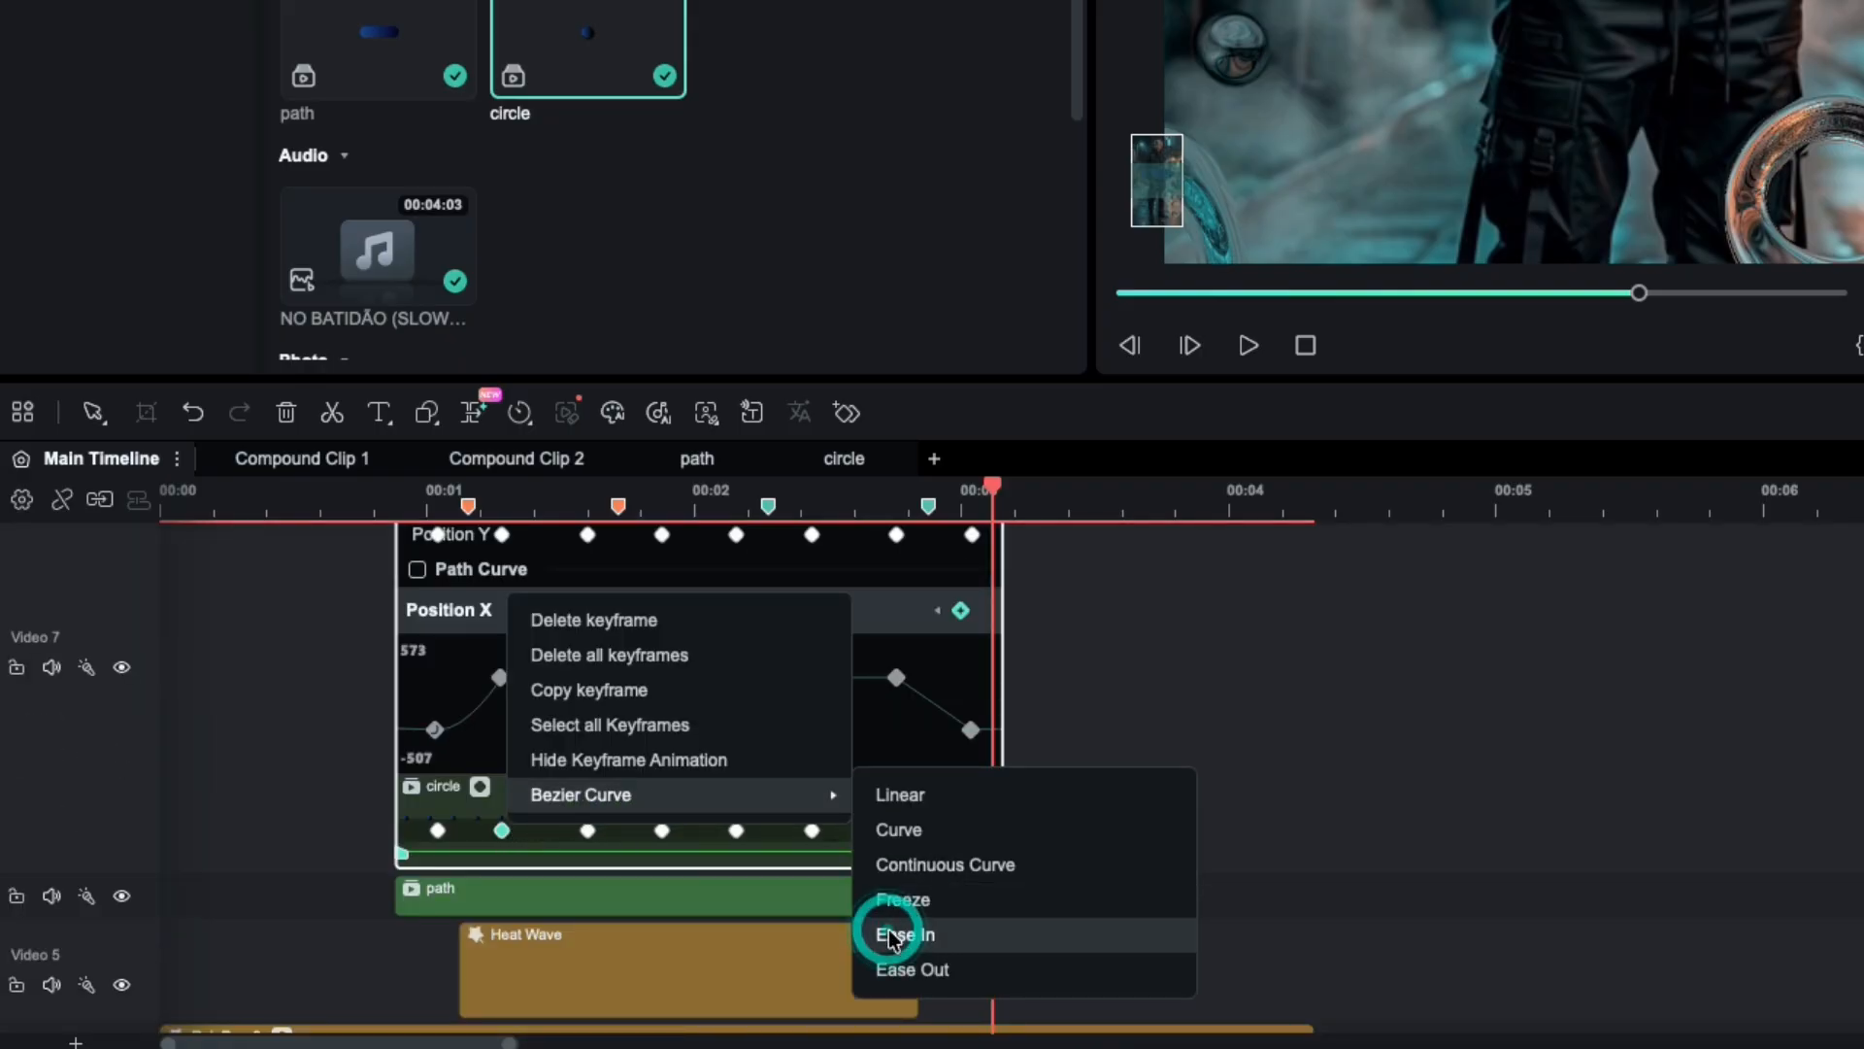
Step: Apply the Ease In Bezier curve to the circle clip's third, fourth and fifth keyframes
{"action": "right_click", "coordinate": [589, 837]}
{"action": "mouse_move", "coordinate": [738, 794]}
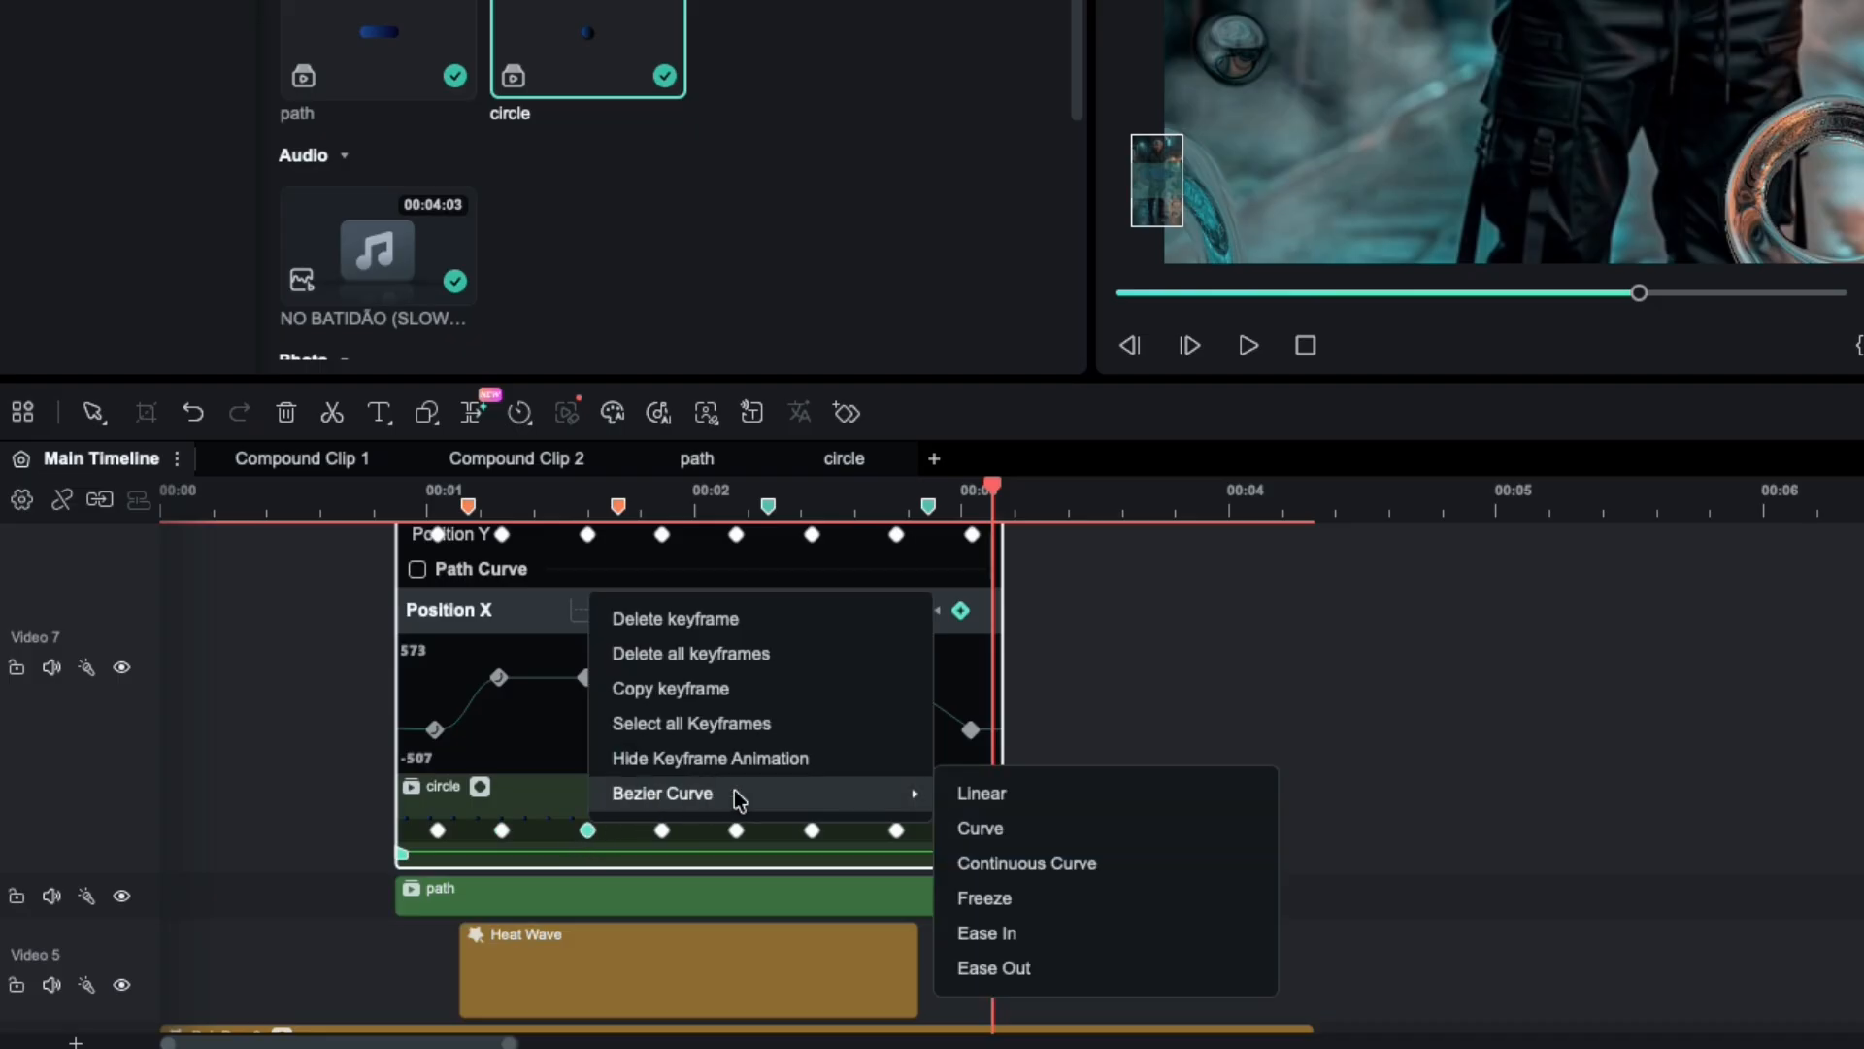
{"action": "left_click", "coordinate": [969, 971]}
{"action": "right_click", "coordinate": [662, 833]}
{"action": "mouse_move", "coordinate": [992, 801]}
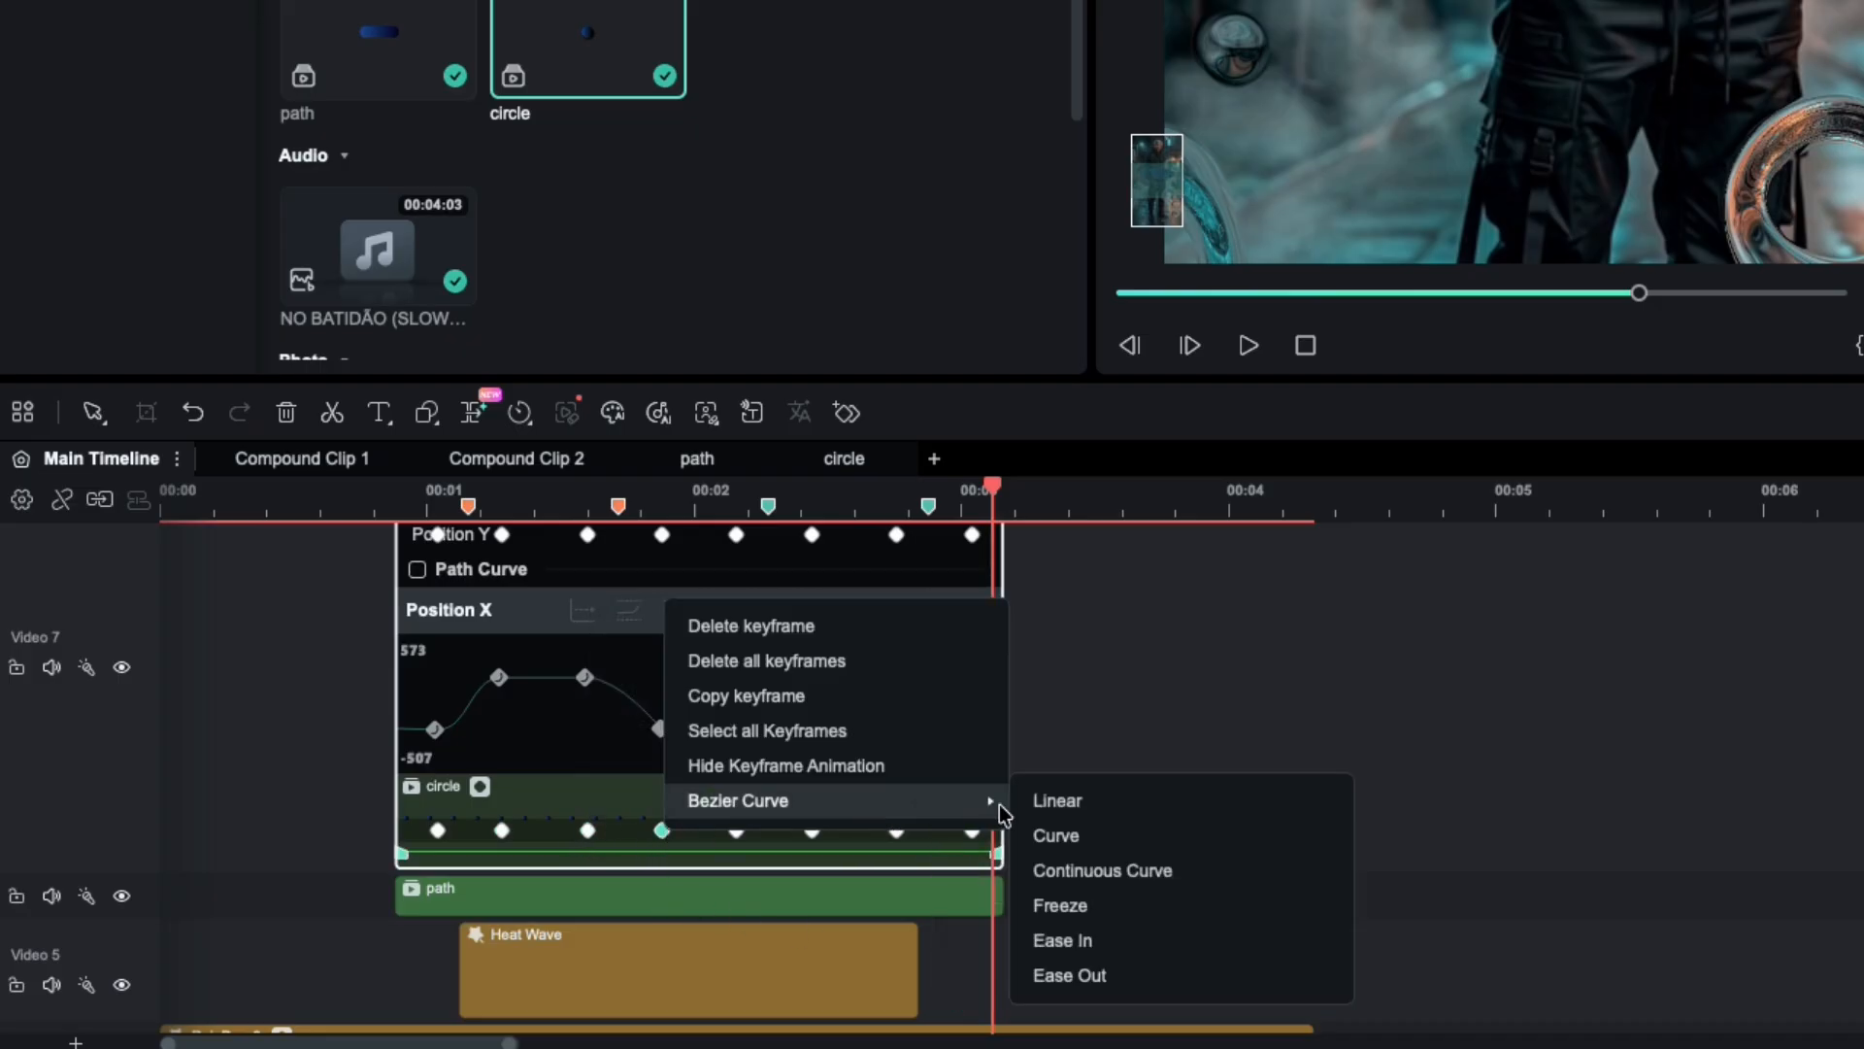
{"action": "left_click", "coordinate": [1062, 940]}
{"action": "right_click", "coordinate": [736, 830]}
{"action": "mouse_move", "coordinate": [1020, 787]}
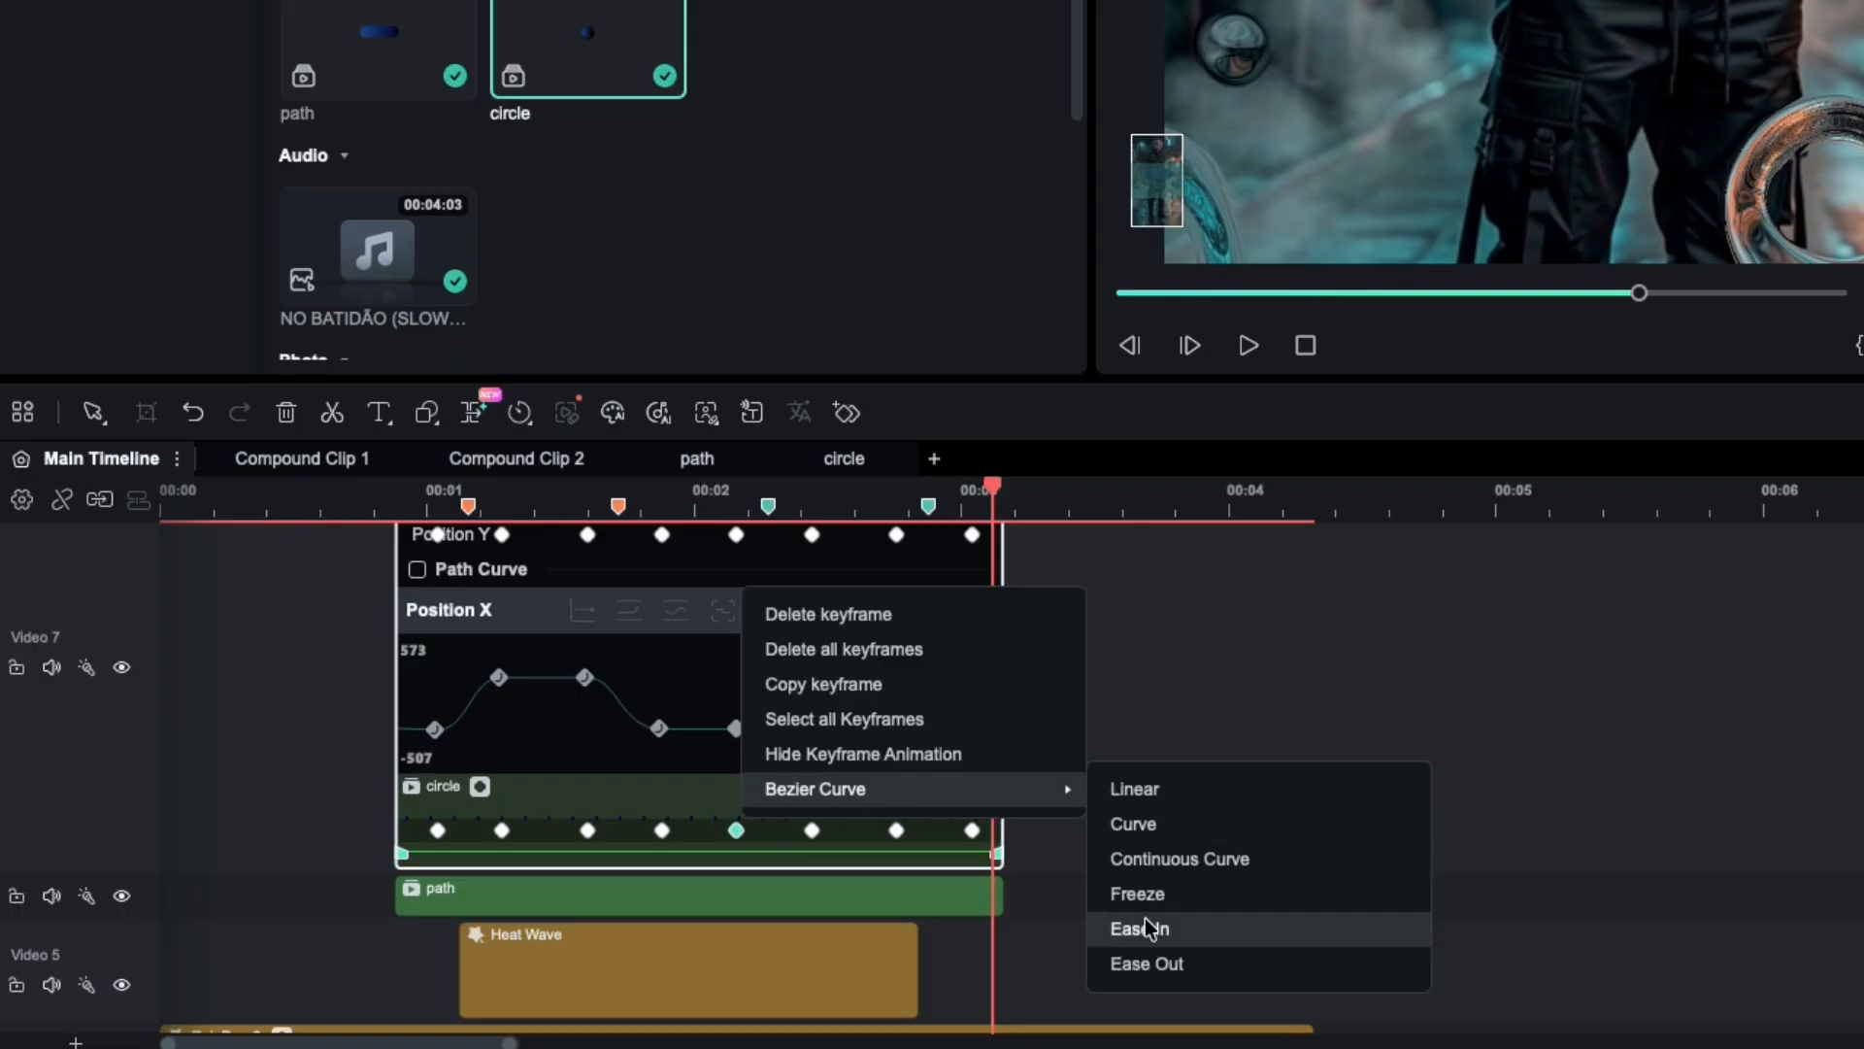
{"action": "left_click", "coordinate": [1146, 927]}
Step: Apply the Ease In Bezier curve to the circle clip's last three keyframes
{"action": "right_click", "coordinate": [812, 830]}
{"action": "mouse_move", "coordinate": [1117, 788]}
{"action": "left_click", "coordinate": [1189, 859]}
{"action": "right_click", "coordinate": [896, 830]}
{"action": "mouse_move", "coordinate": [981, 787]}
{"action": "left_click", "coordinate": [1269, 822]}
{"action": "right_click", "coordinate": [972, 830]}
{"action": "mouse_move", "coordinate": [1165, 787]}
{"action": "left_click", "coordinate": [1354, 788]}
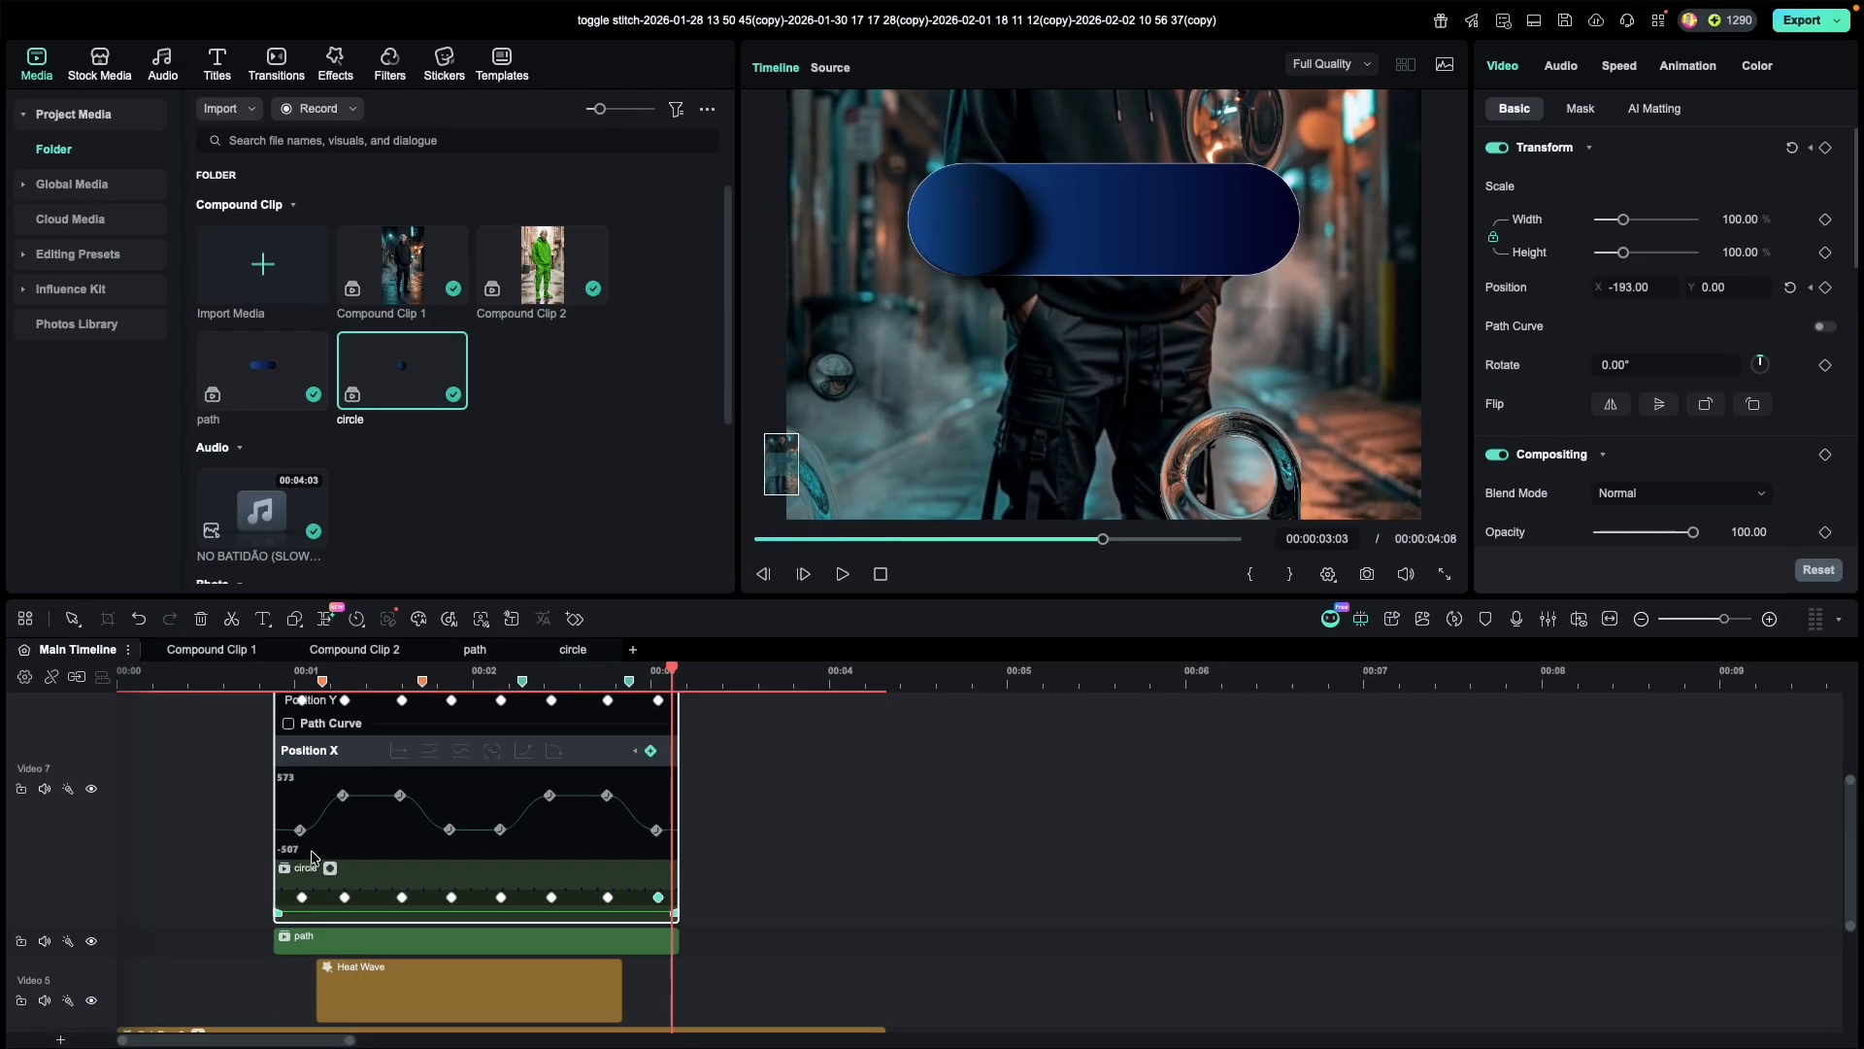
Step: Hide the circle clip's keyframe graph and play back the toggle movement
{"action": "left_click", "coordinate": [331, 870]}
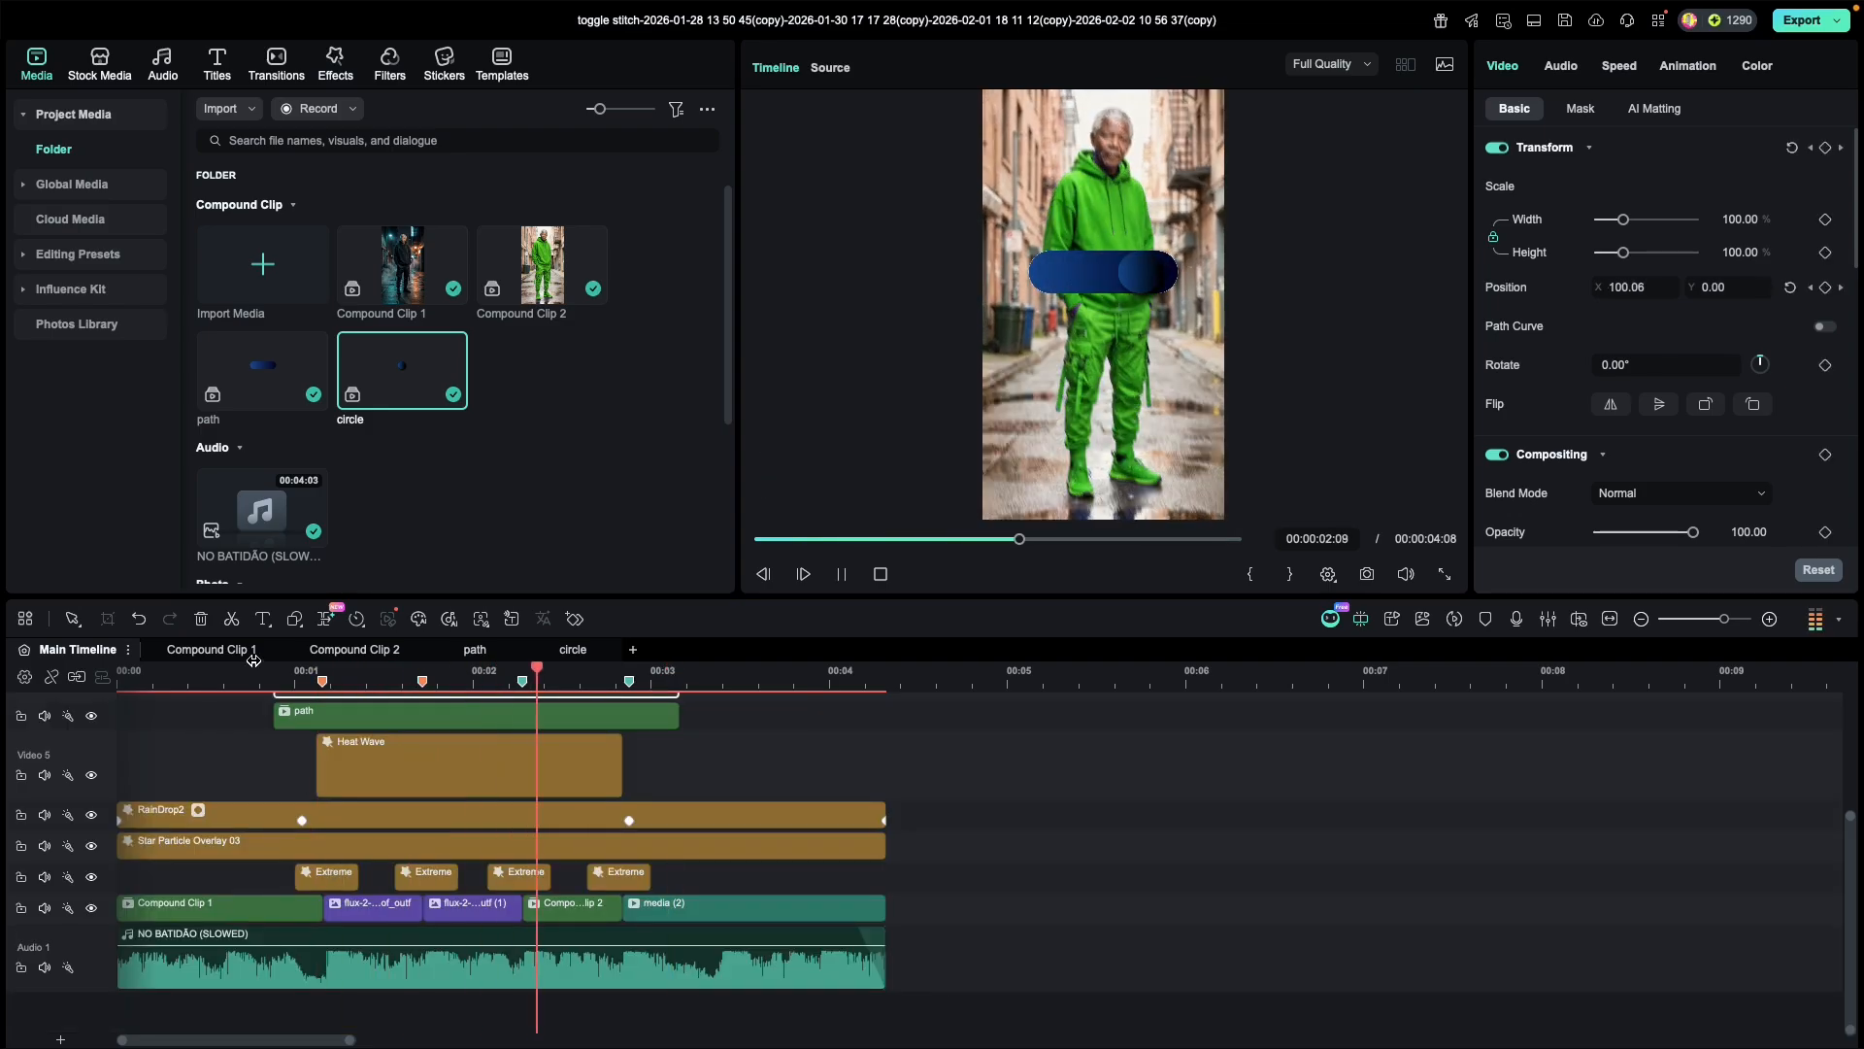
{"action": "key", "text": "space"}
Step: Lower the path clip's opacity slightly
{"action": "scroll", "coordinate": [633, 744], "scroll_direction": "up", "scroll_amount": 3}
{"action": "left_click", "coordinate": [427, 891]}
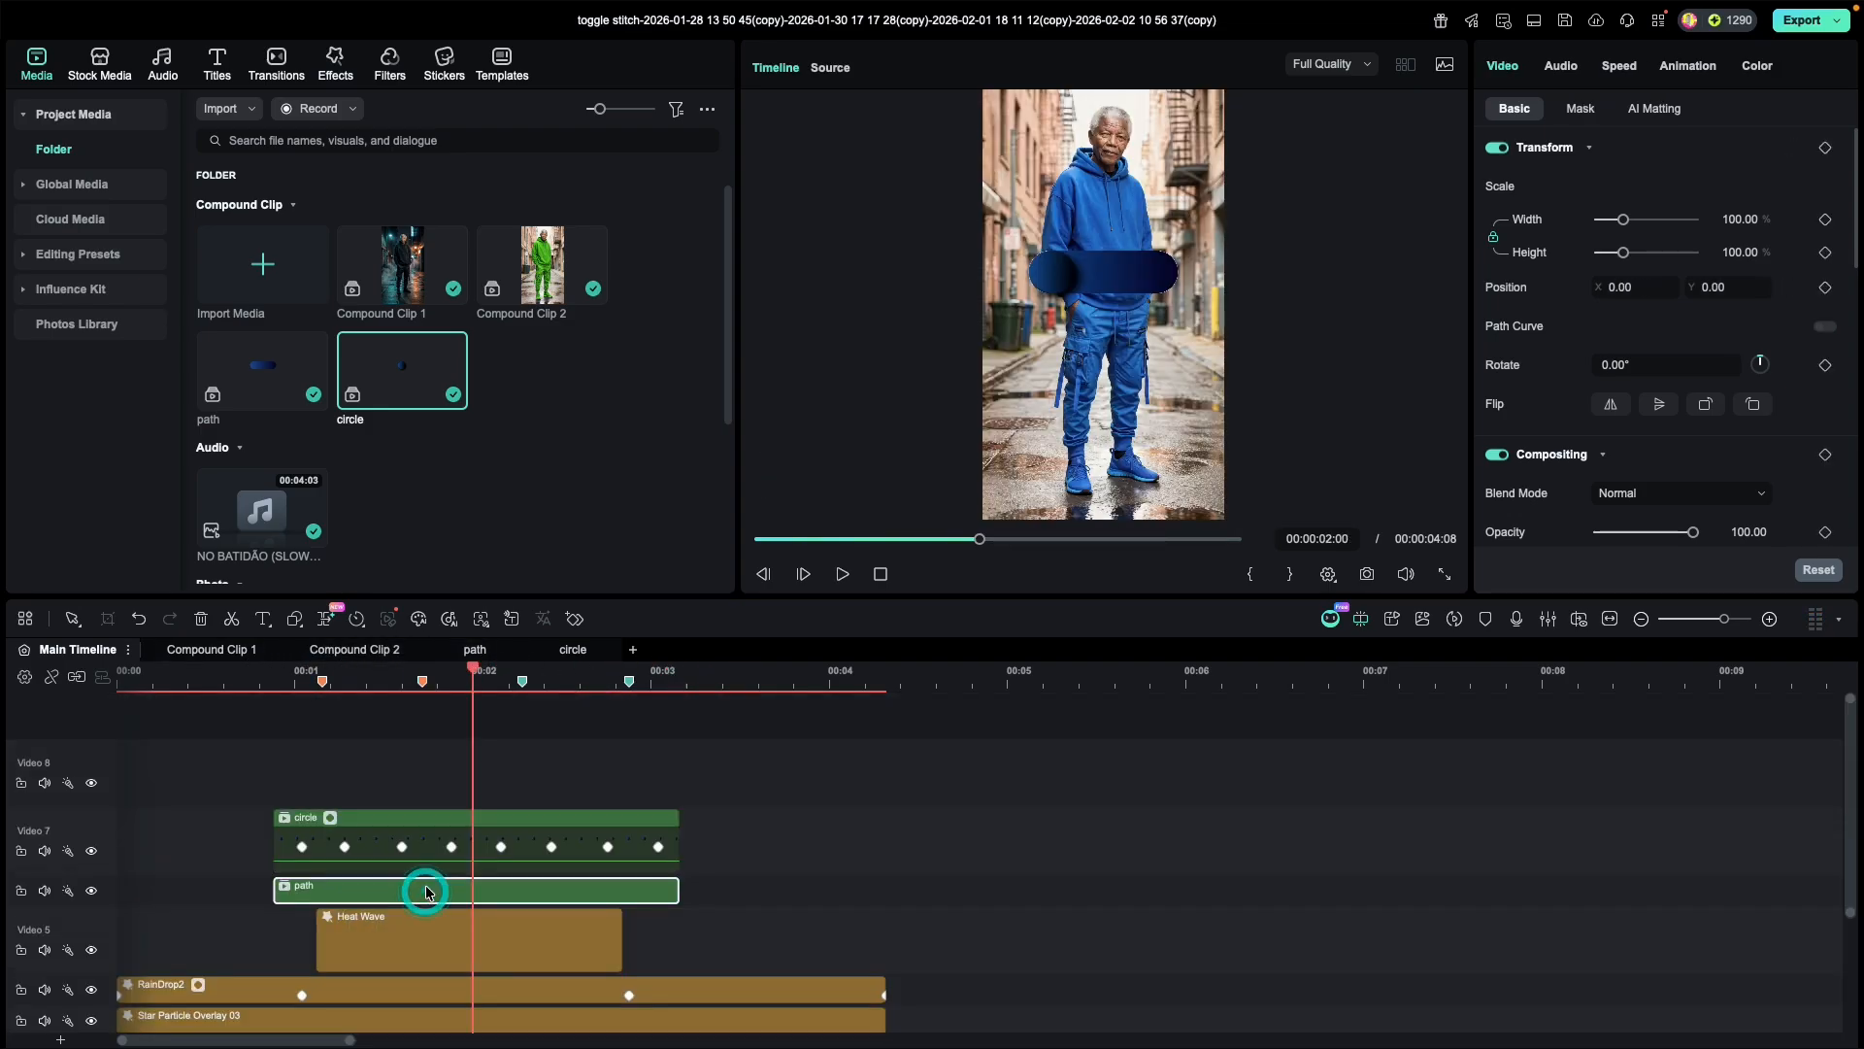
{"action": "scroll", "coordinate": [1664, 455], "scroll_direction": "down", "scroll_amount": 2}
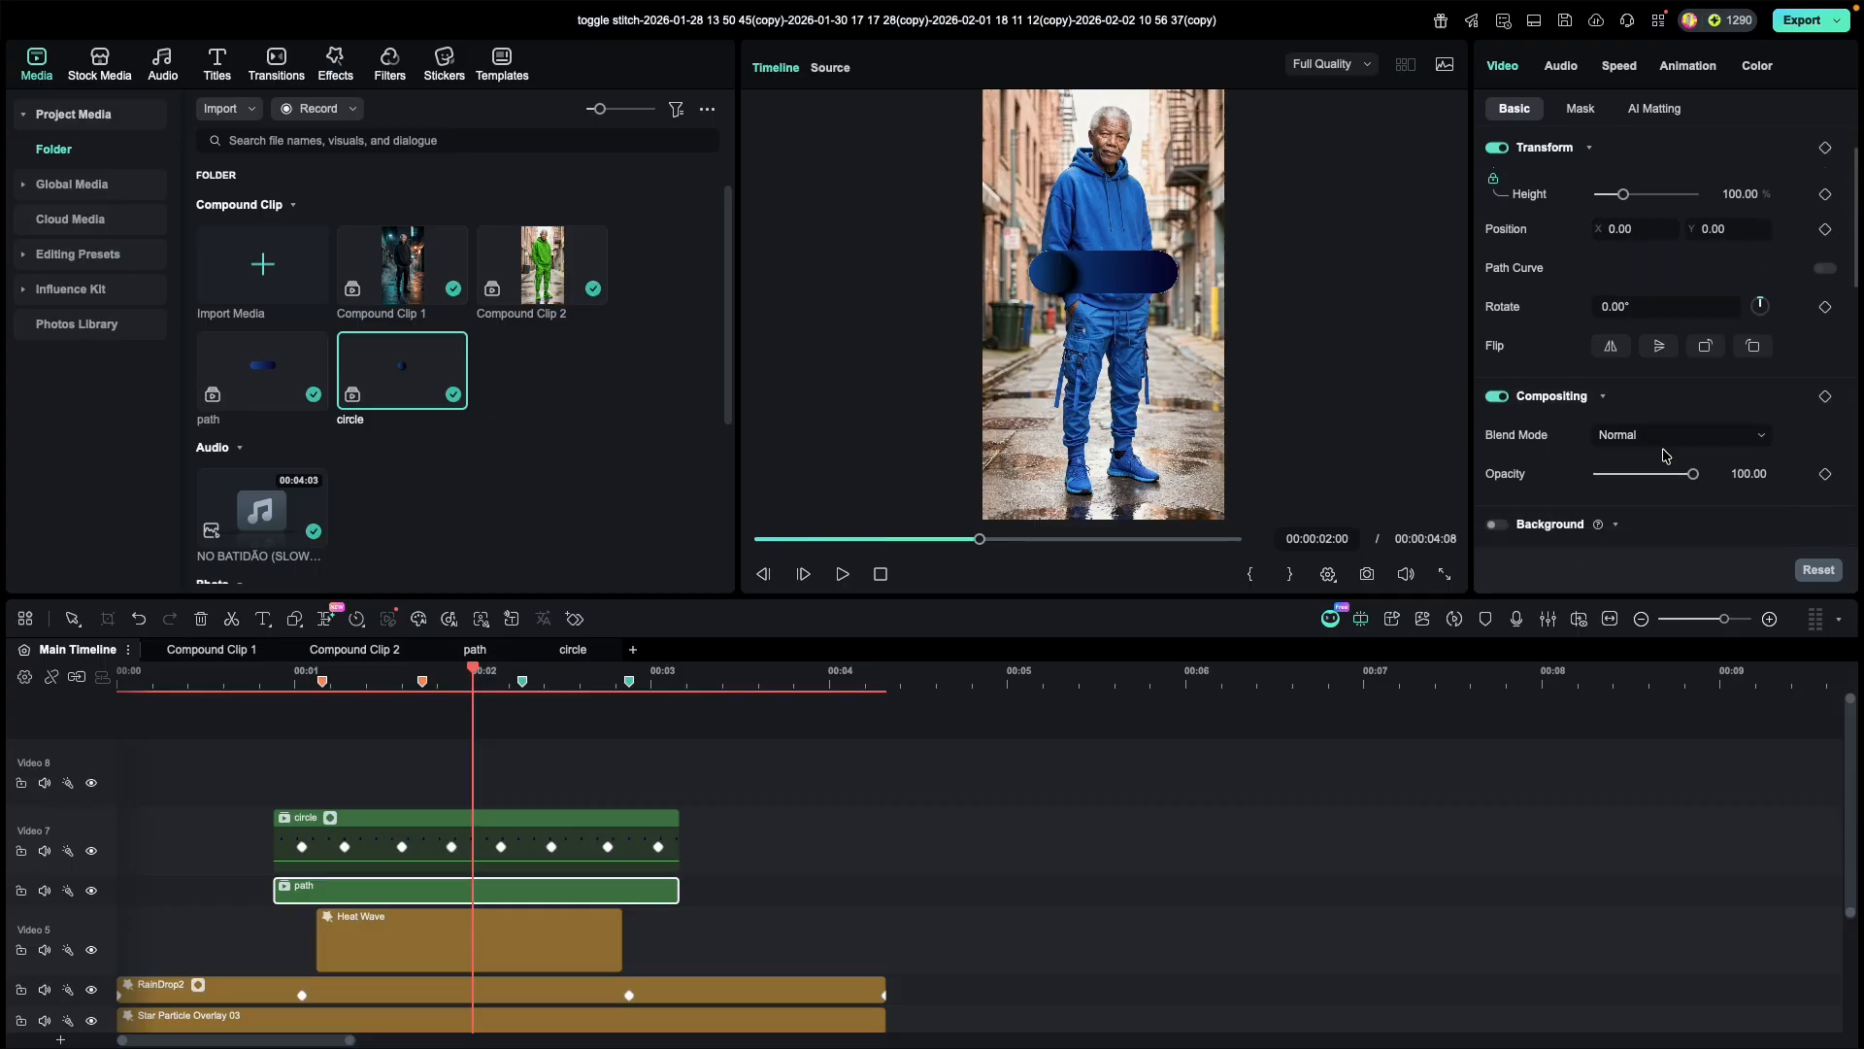
{"action": "left_click", "coordinate": [1680, 475]}
Step: Combine the circle and path clips into one compound clip named "toggle animation"
{"action": "left_click_drag", "start_coordinate": [631, 772], "coordinate": [662, 878]}
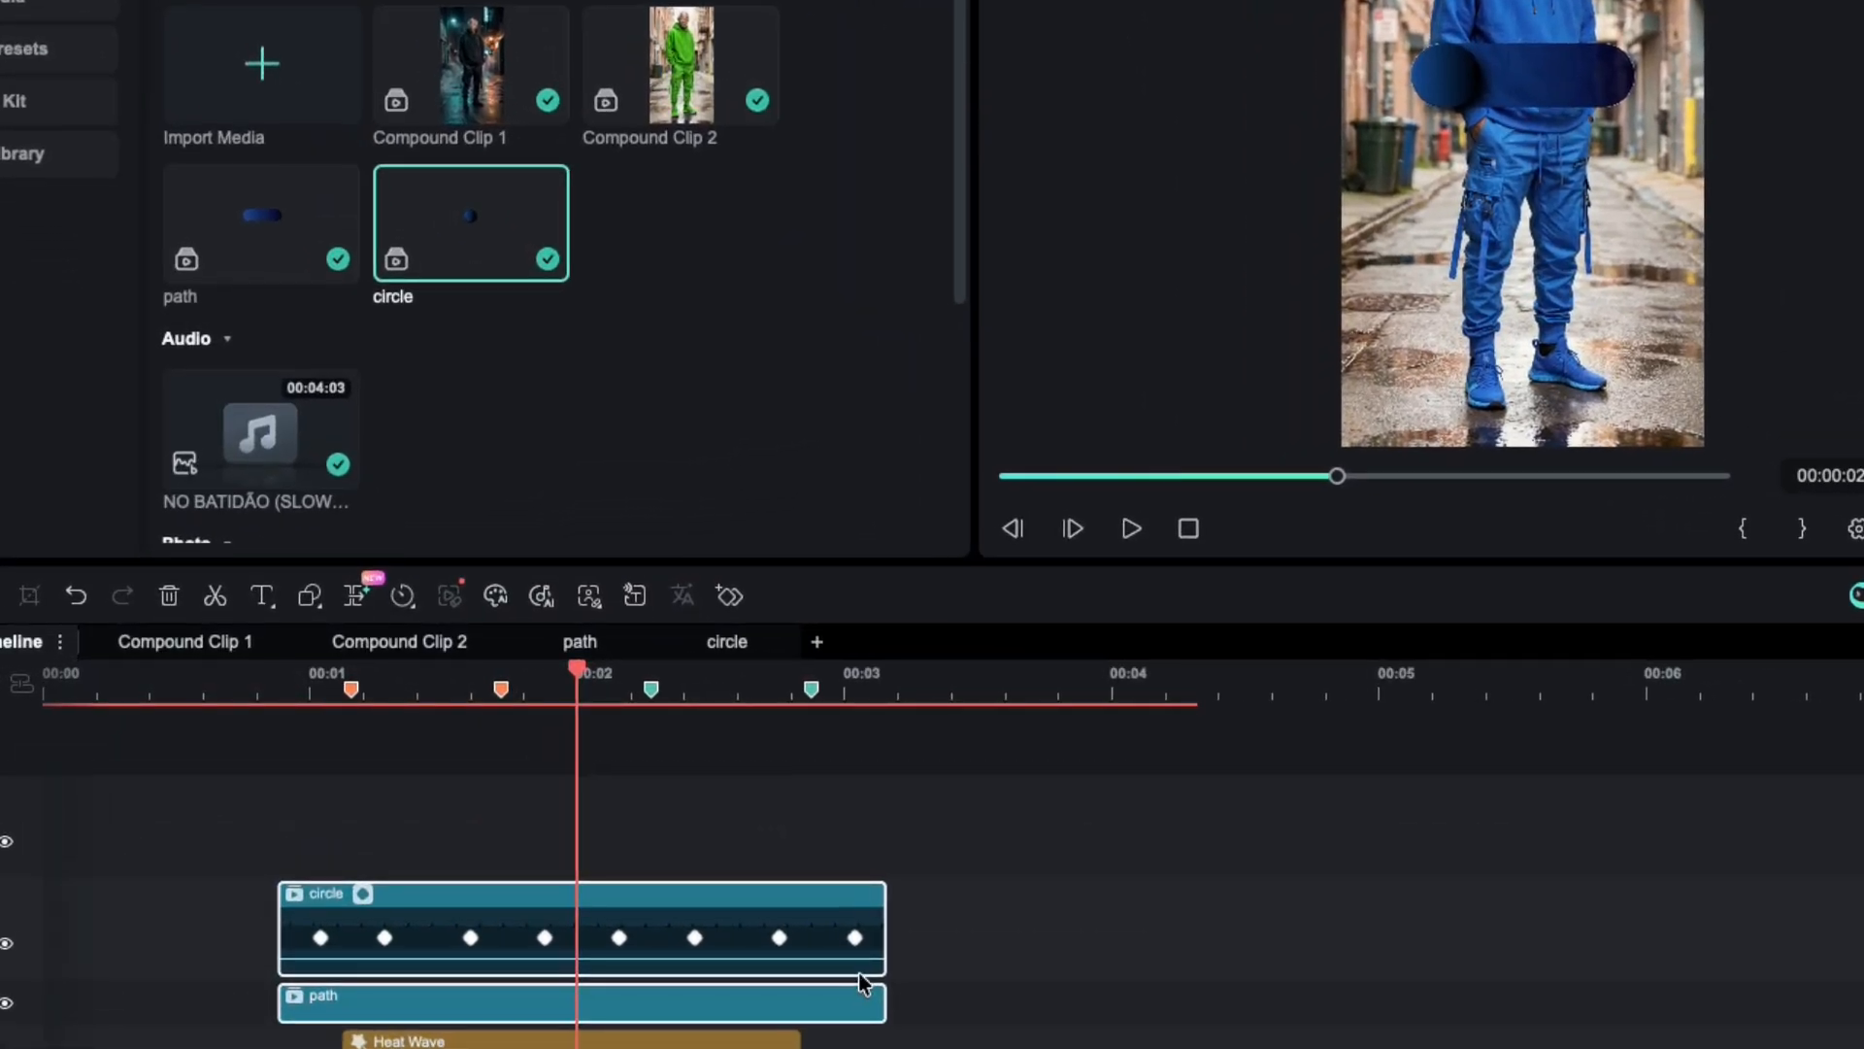
{"action": "key", "text": "alt+g"}
{"action": "left_click", "coordinate": [1071, 622]}
{"action": "right_click", "coordinate": [555, 1017]}
{"action": "left_click", "coordinate": [685, 707]}
{"action": "type", "text": "toggle animation"}
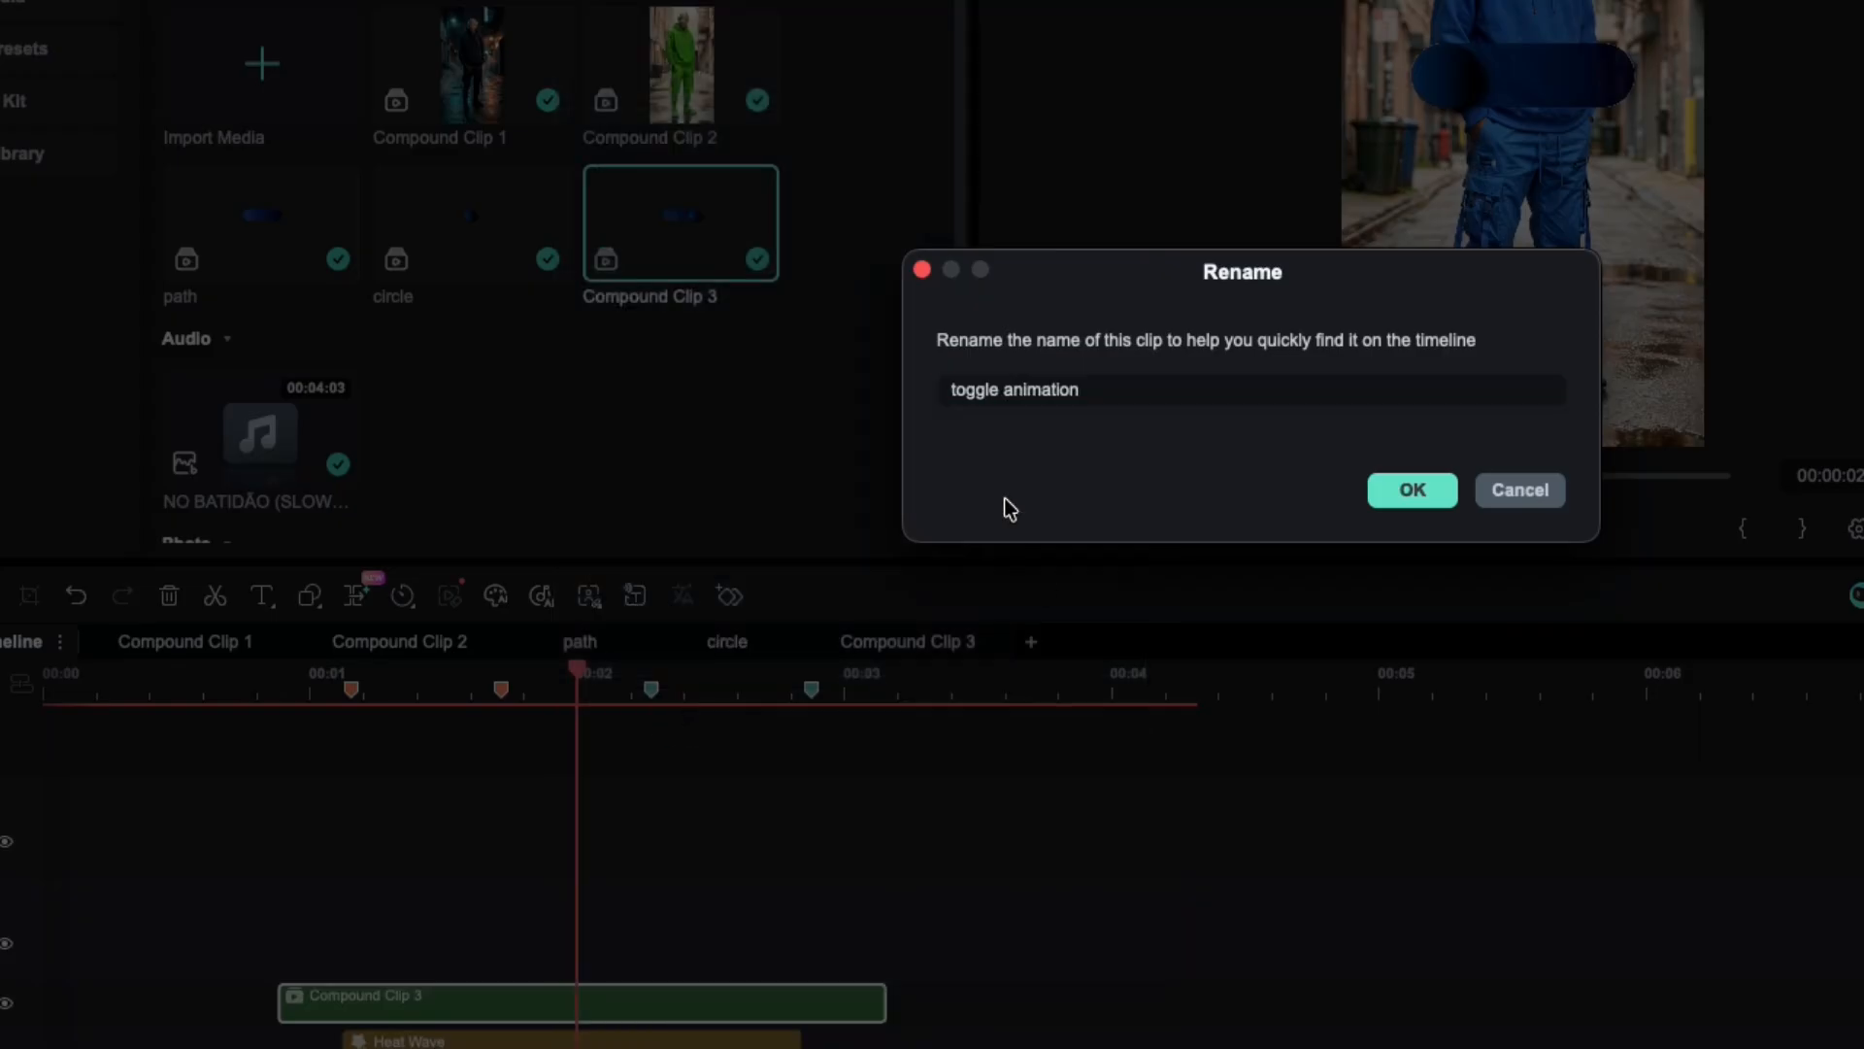
{"action": "key", "text": "Return"}
Step: Save the toggle animation clip as a custom compound clip for reuse
{"action": "right_click", "coordinate": [532, 1000]}
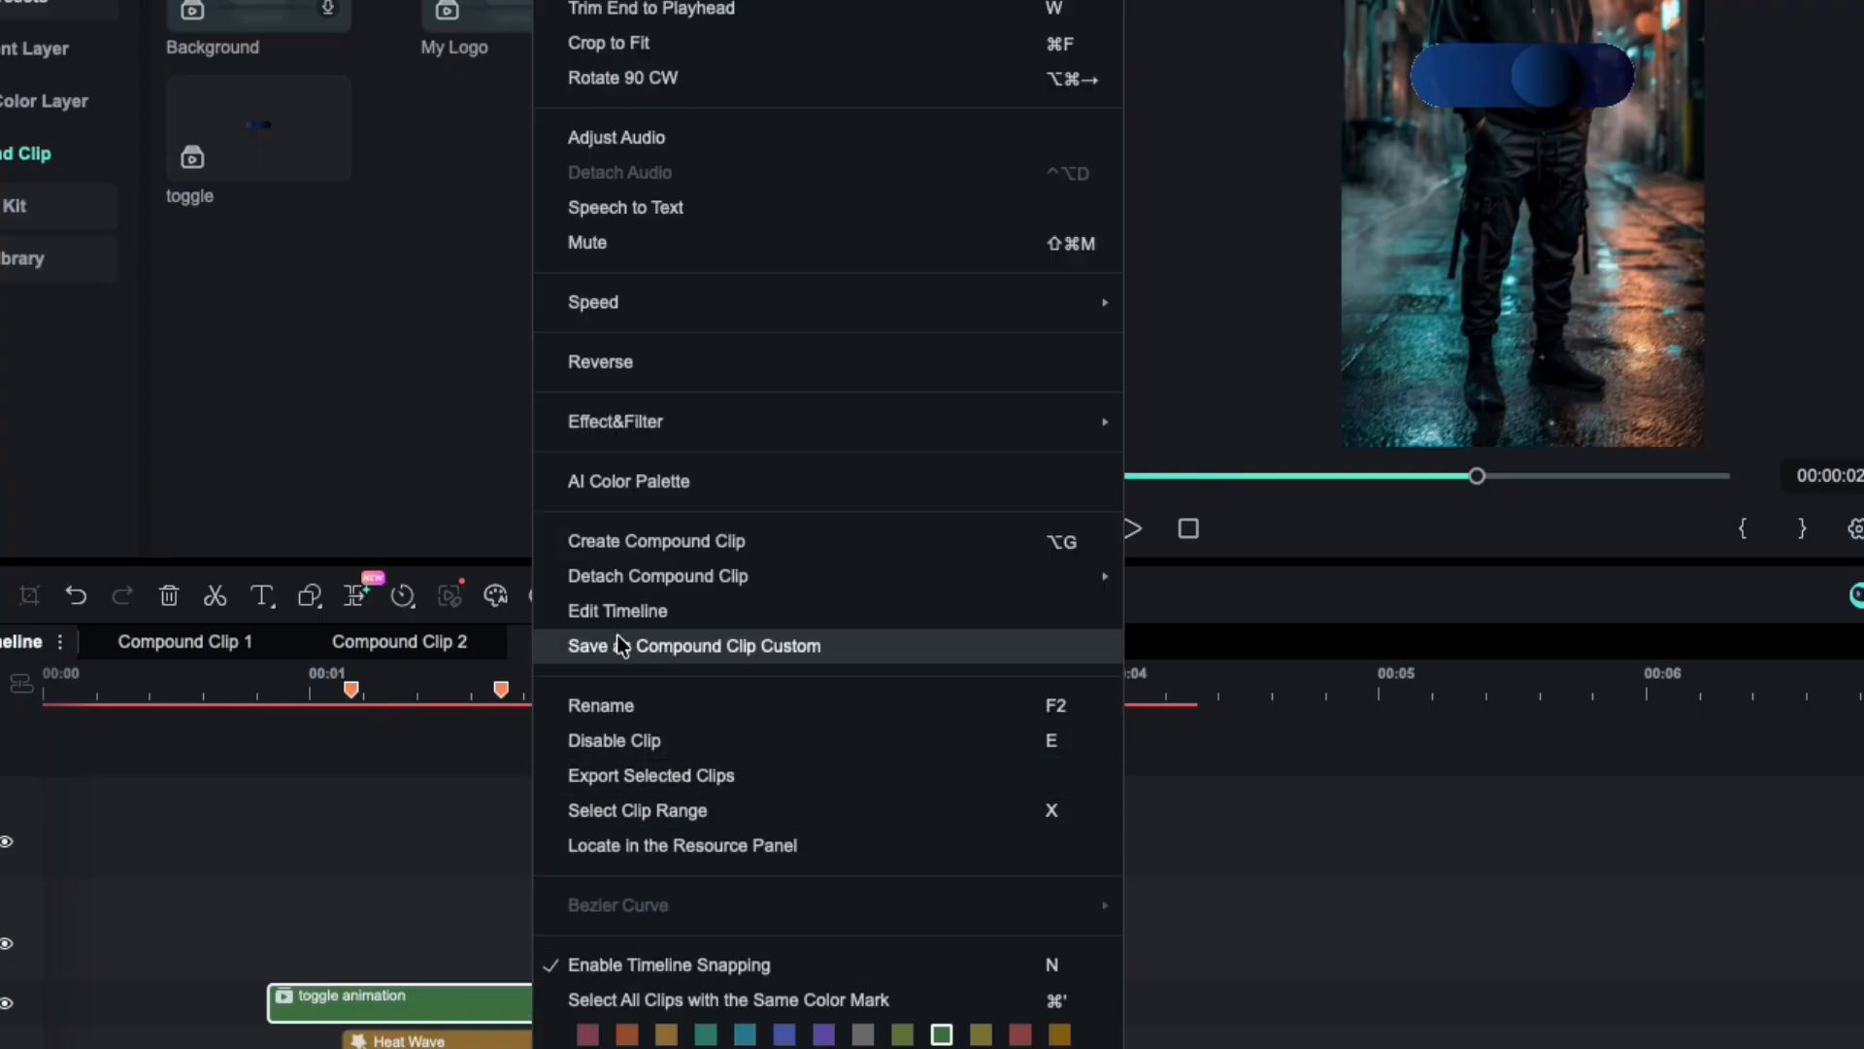
{"action": "left_click", "coordinate": [673, 647]}
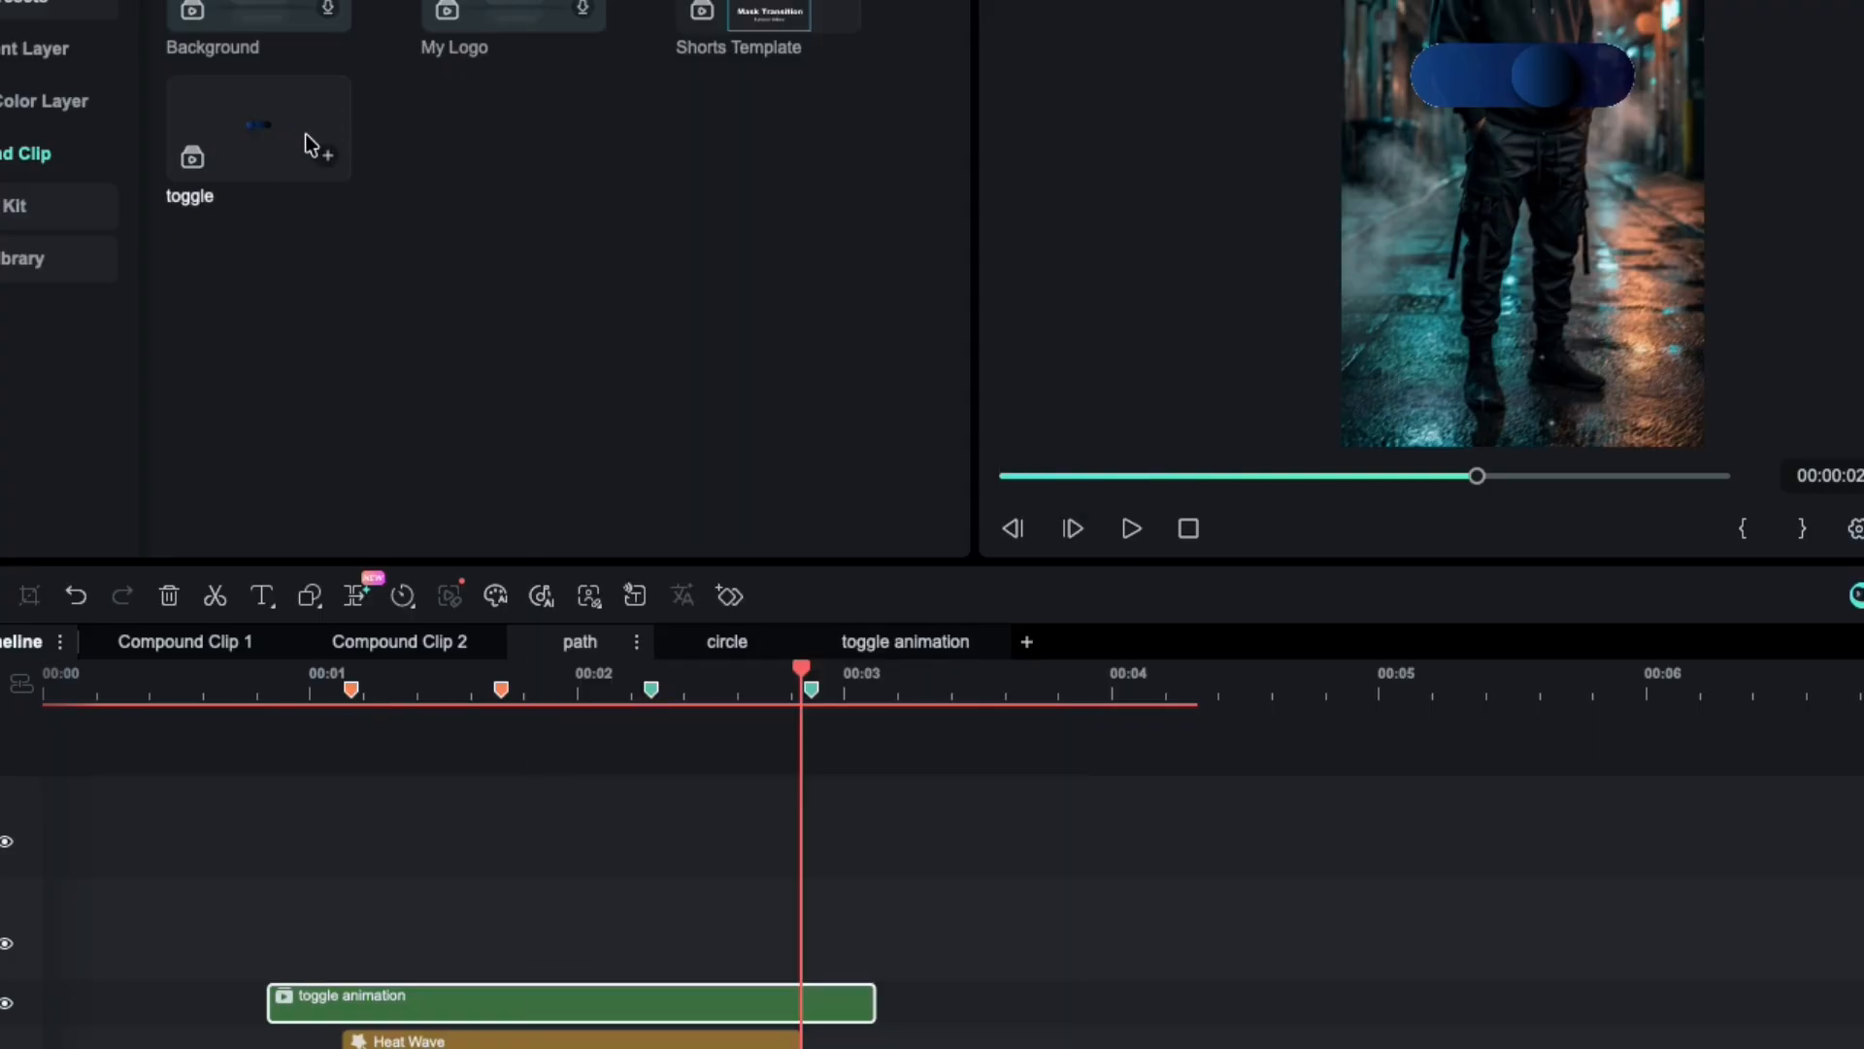